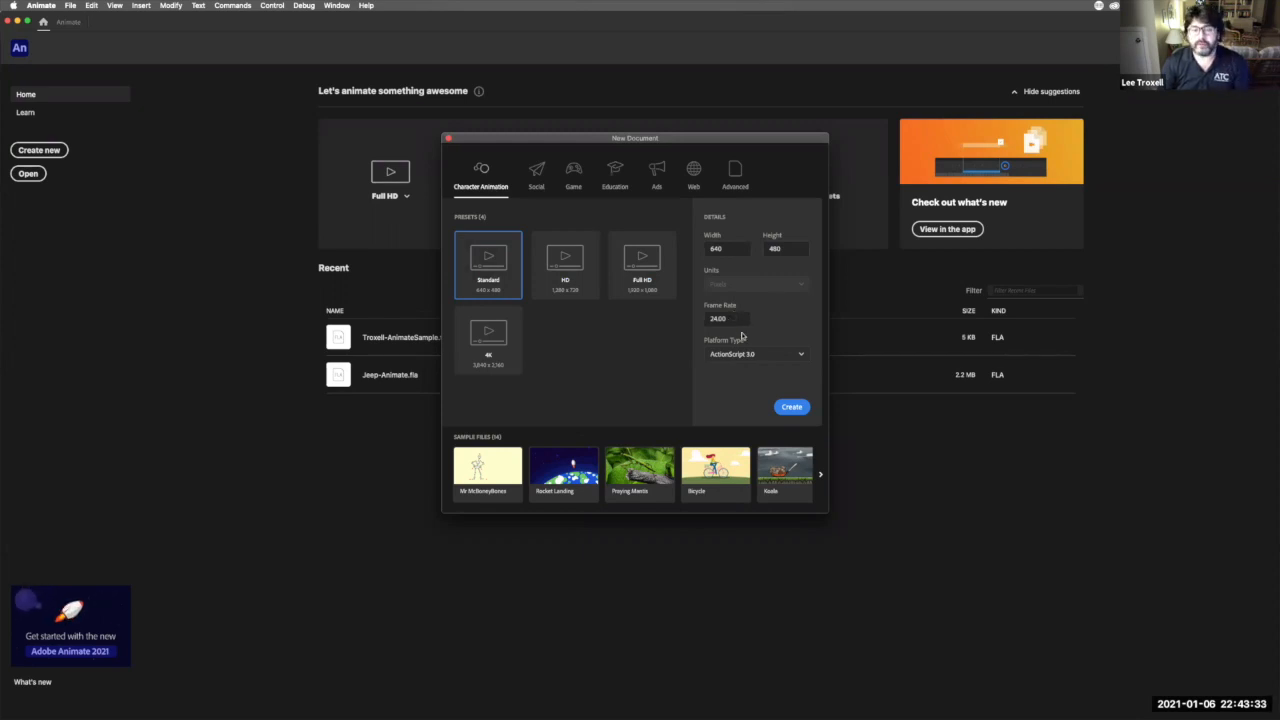
- Create a Standard 640 × 480 ActionScript 3.0 document at 24 fps and undock the Tools panel beside the stage
left_click(792, 408)
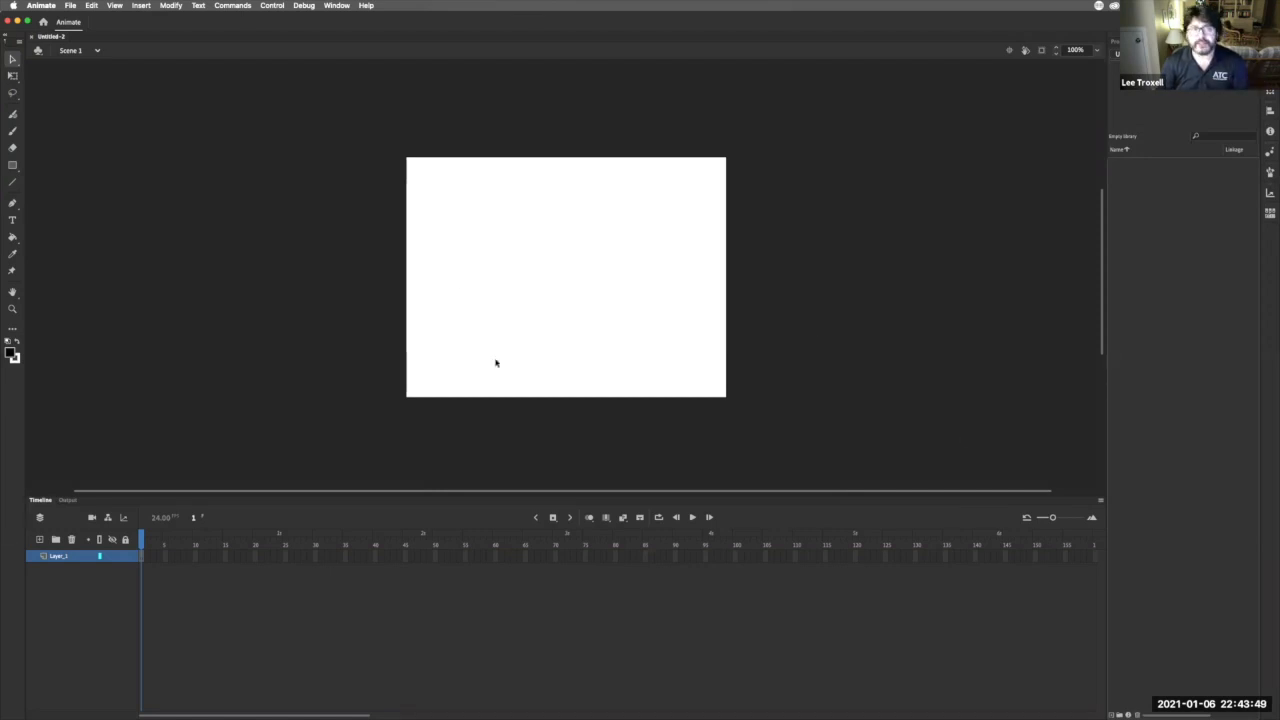
left_click_drag(14, 41, 200, 184)
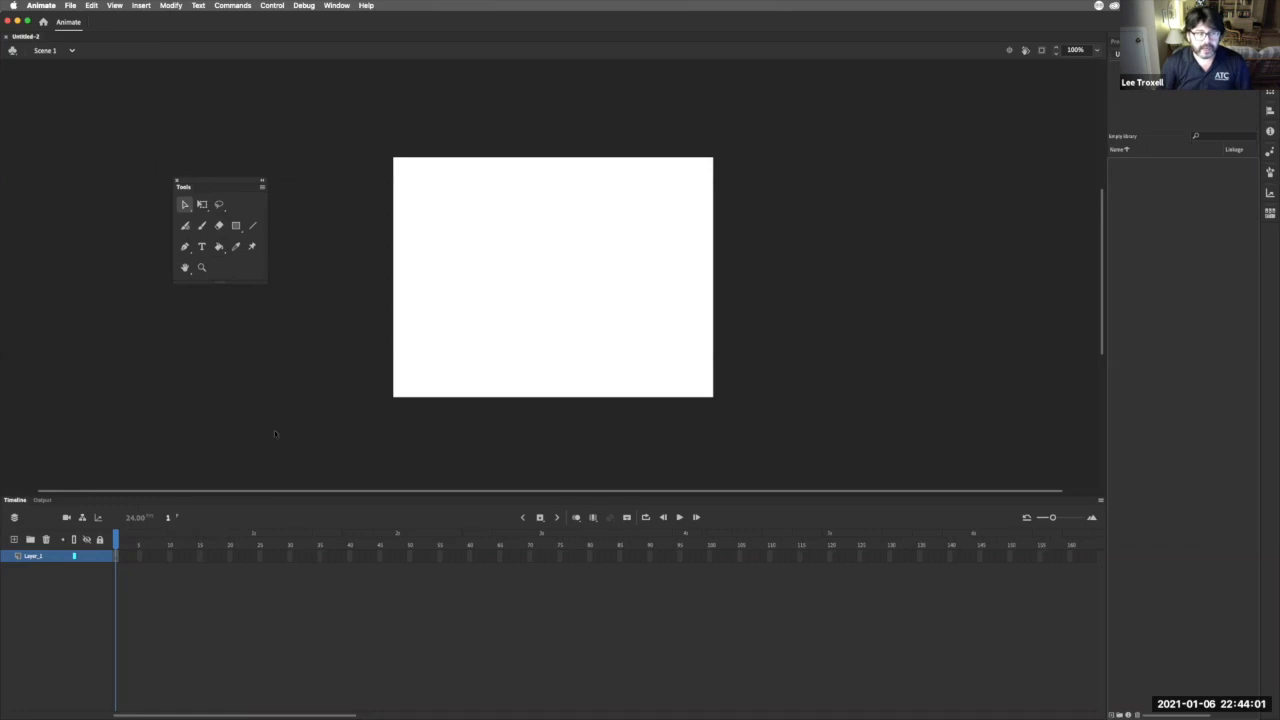
key("super+equal")
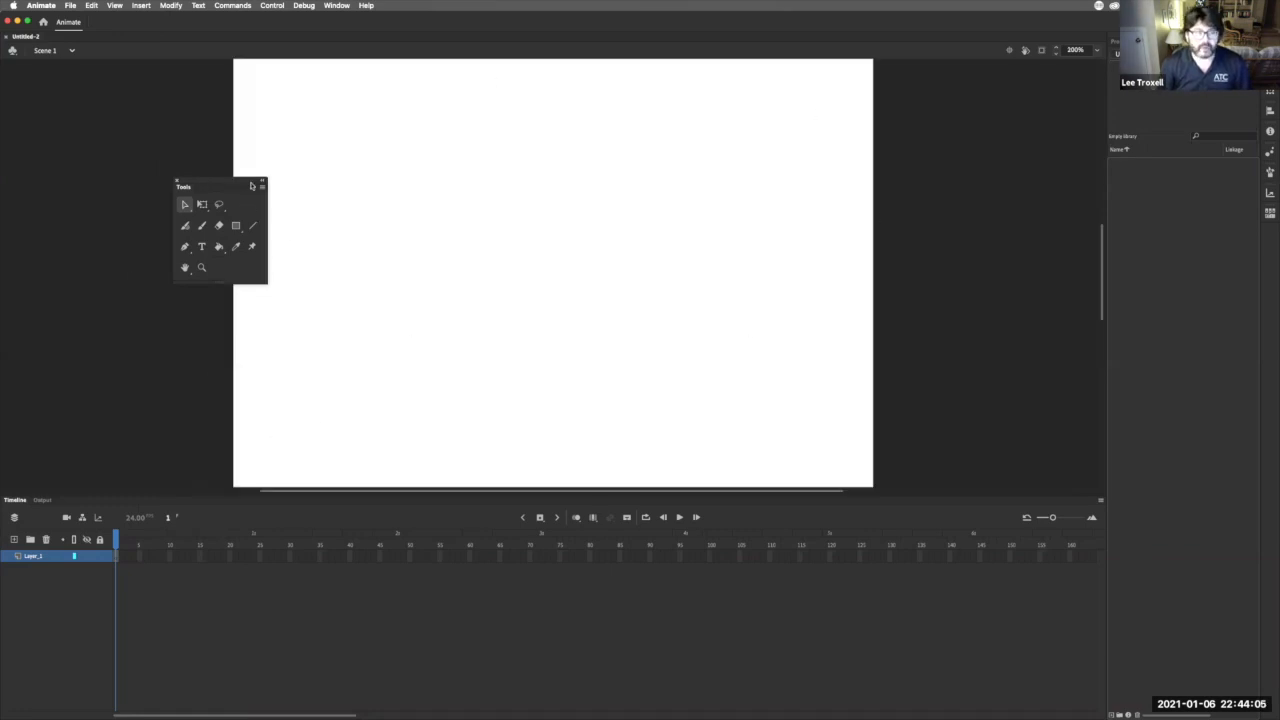
left_click_drag(238, 182, 167, 169)
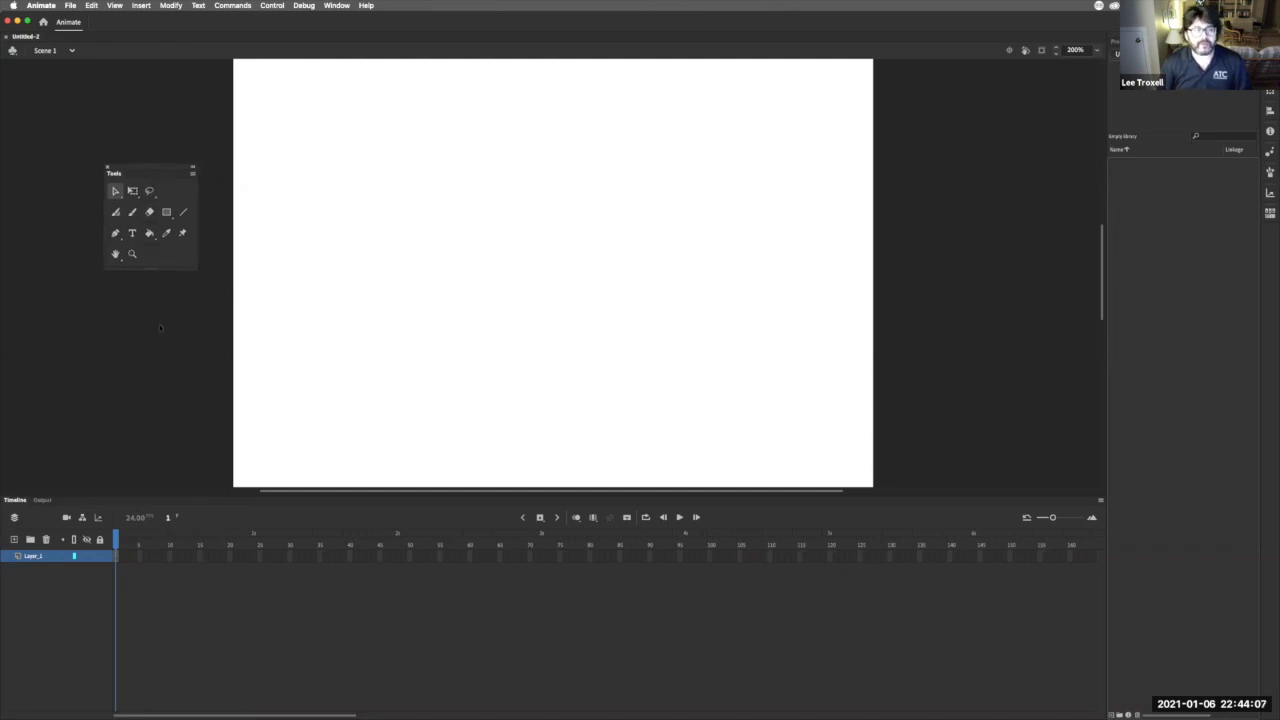
- Draw a nearly square rectangle about 120 by 128.5 px in the stage's lower-left area and fill it with red
left_click(167, 213)
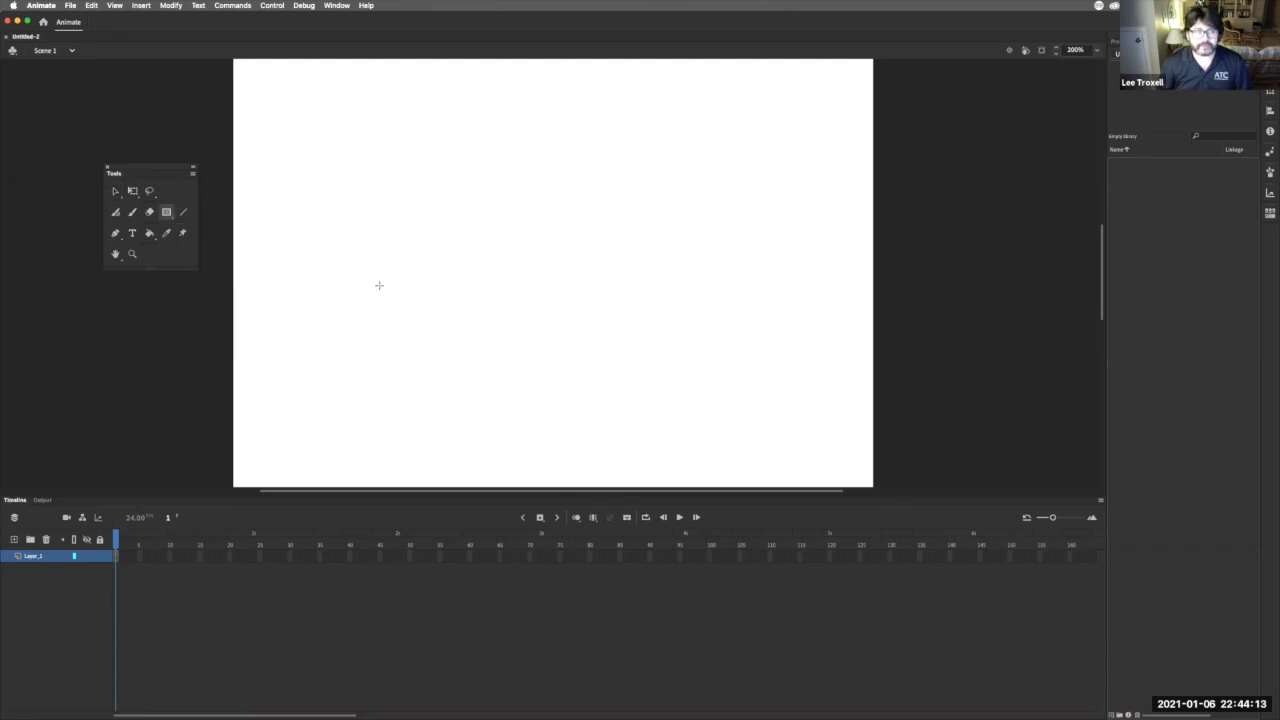
mouse_move(288, 266)
left_mouse_down()
mouse_move(397, 366)
mouse_move(409, 395)
left_mouse_up()
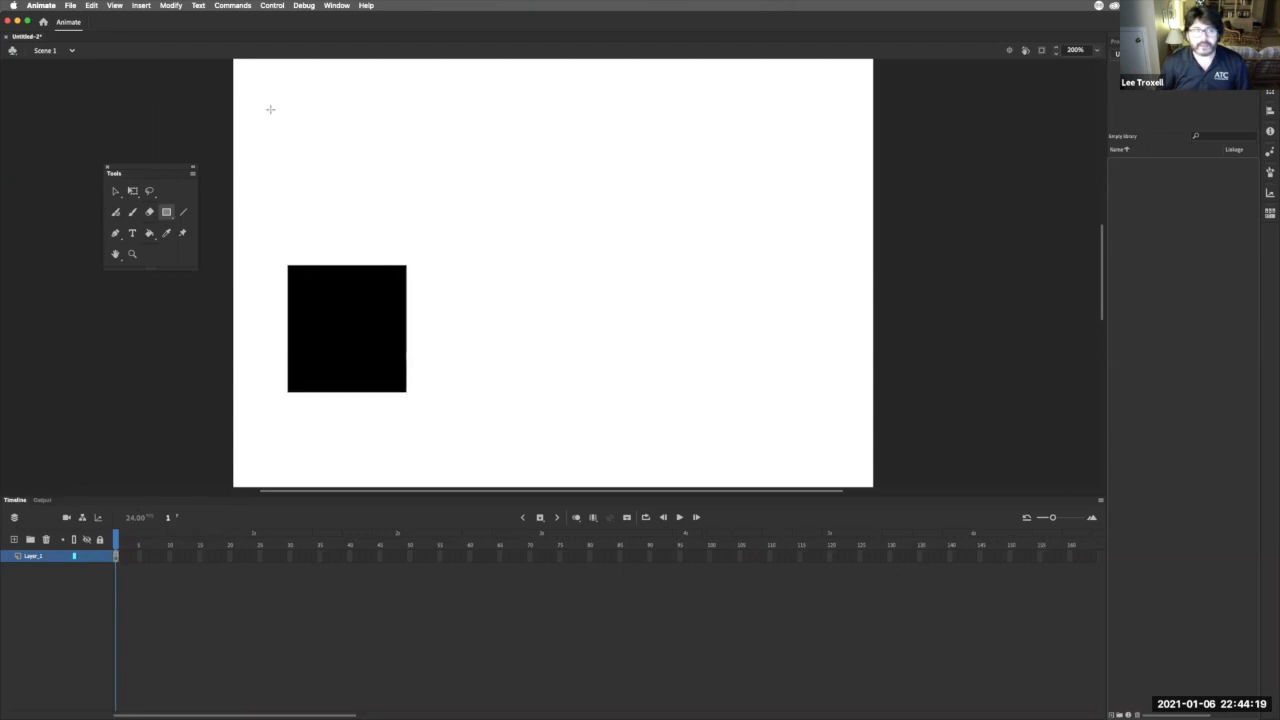
left_click(115, 192)
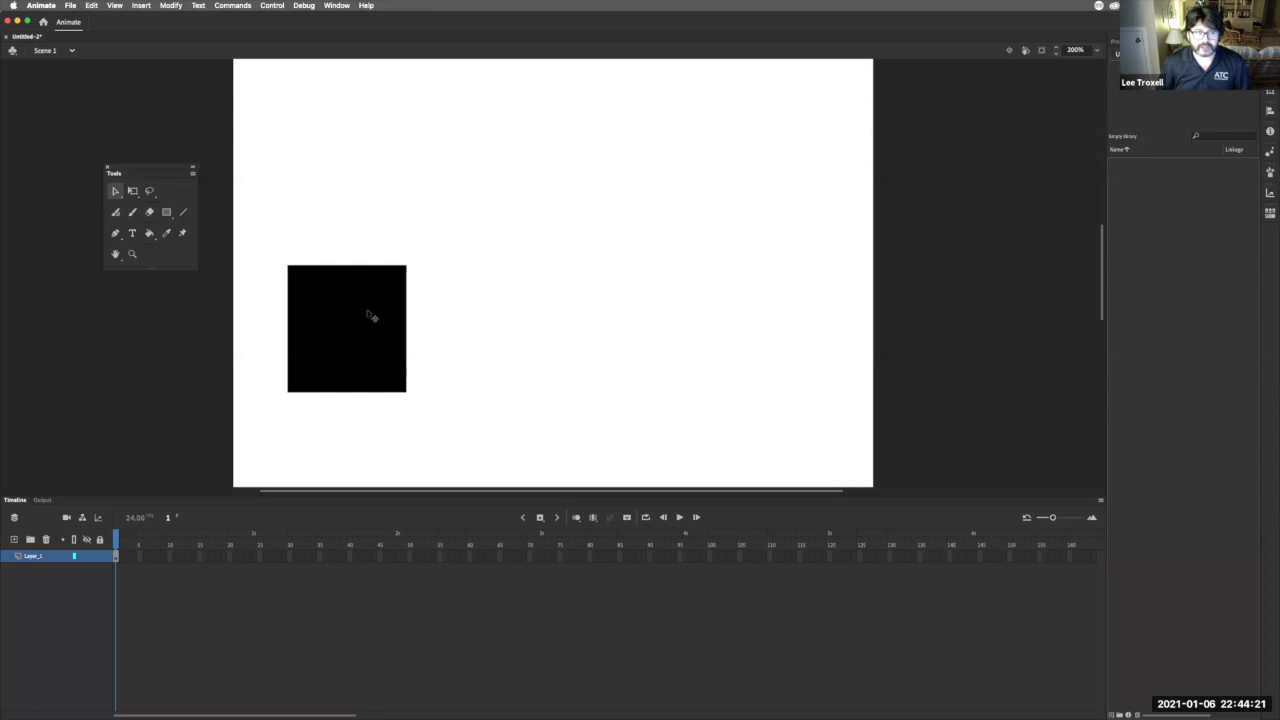
left_click(370, 314)
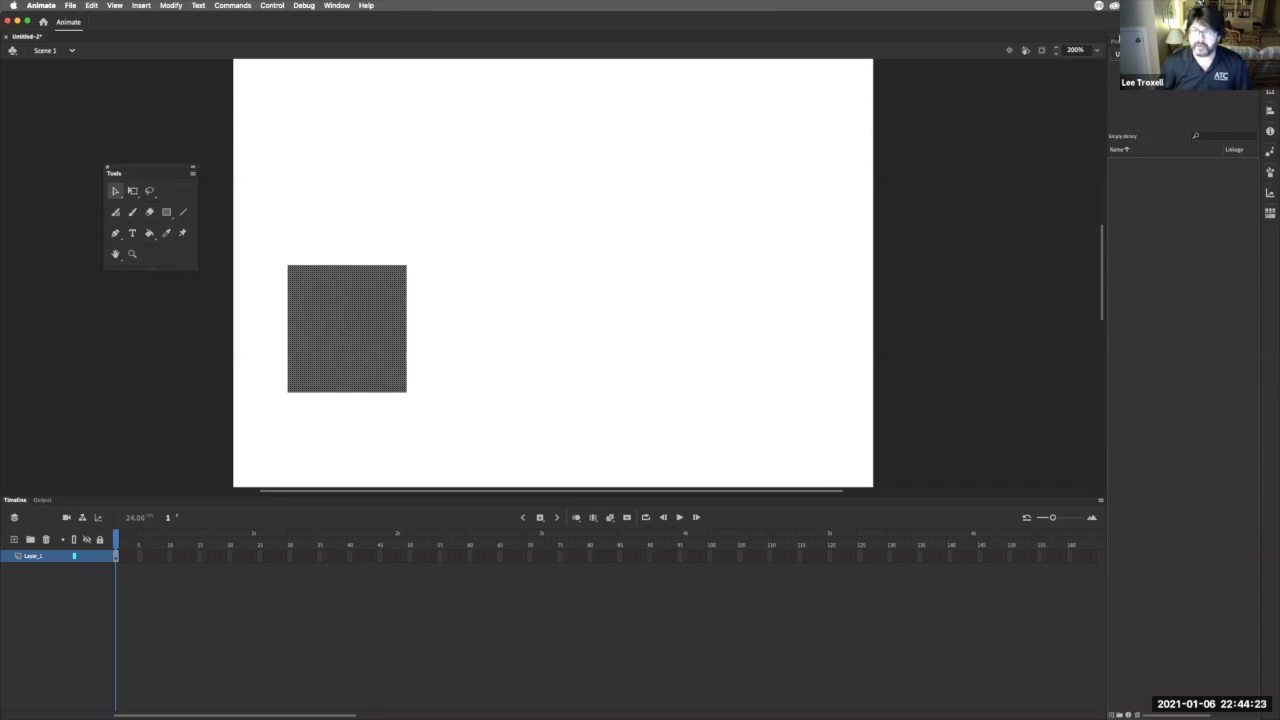
left_click(1124, 42)
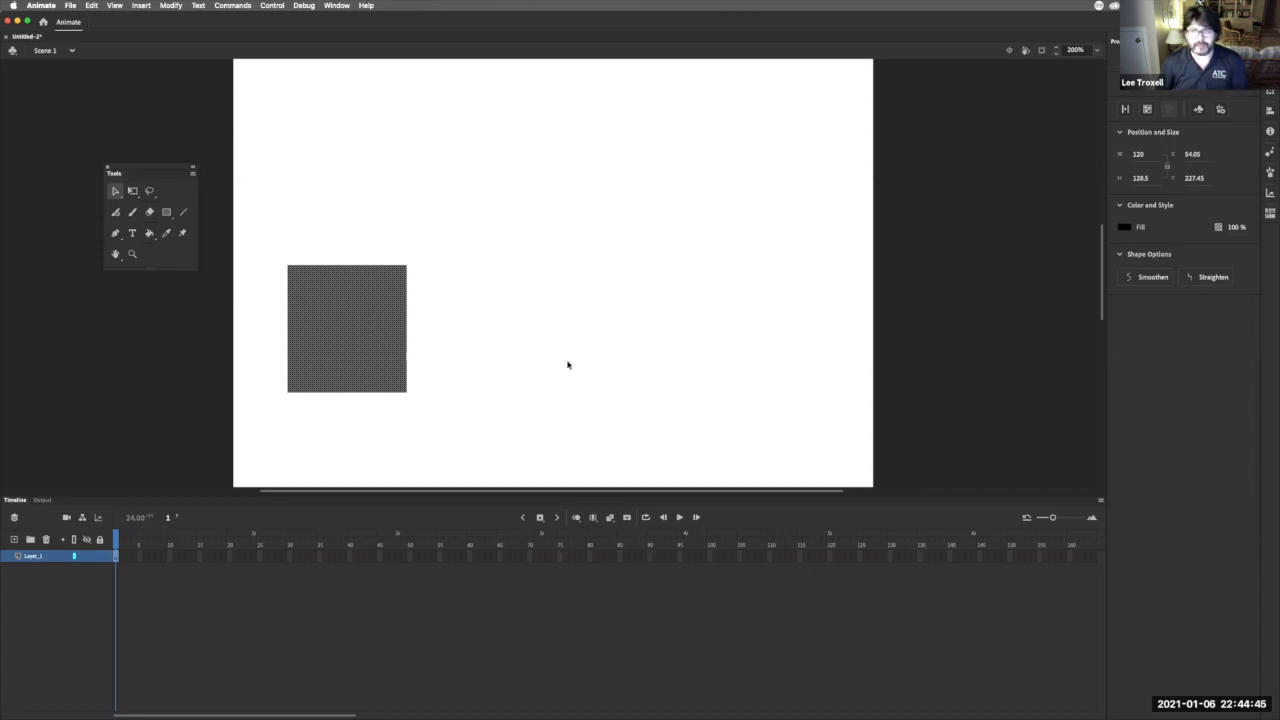
left_click(1126, 227)
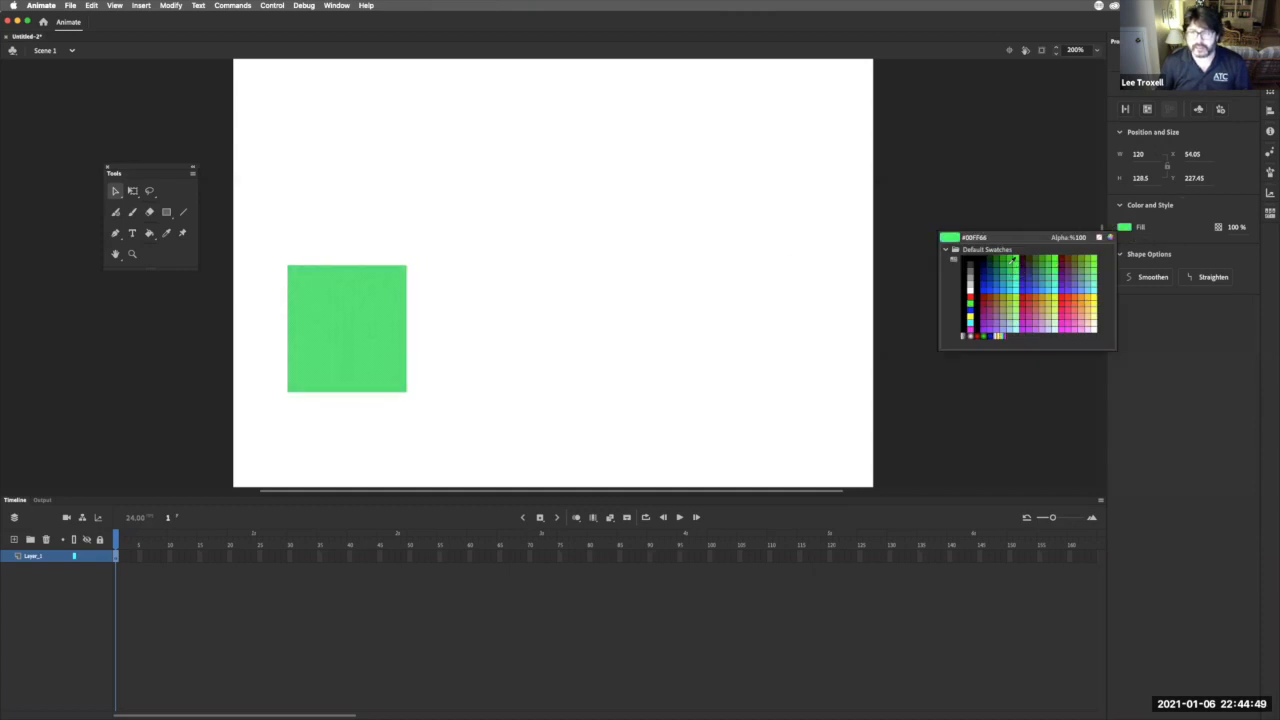
left_click(969, 299)
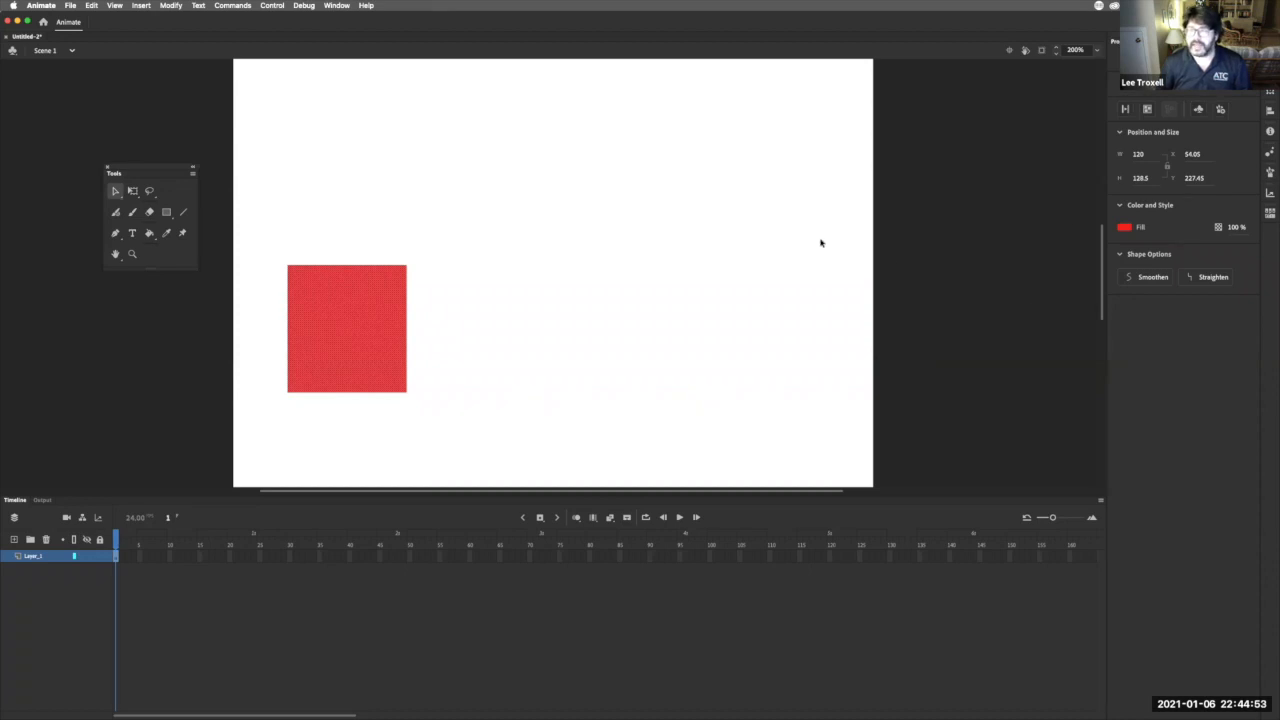
left_click(481, 202)
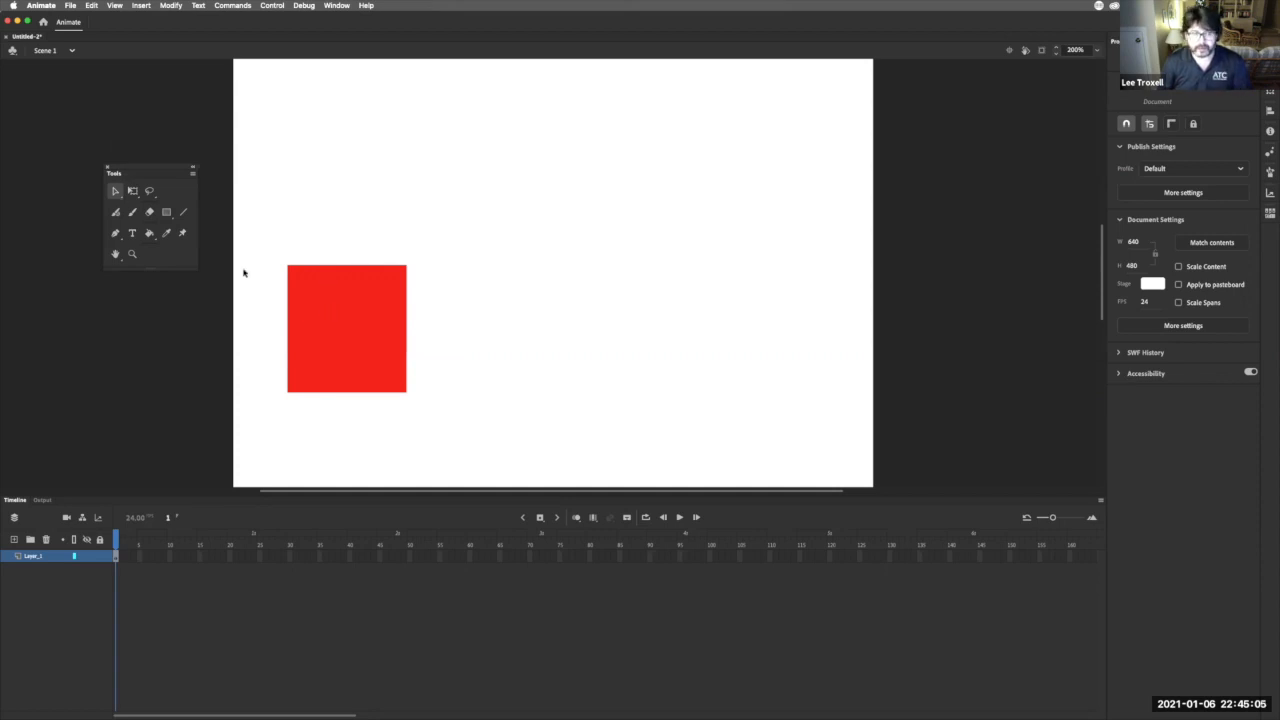
- Draw a horizontal band about 16.5 px high and a vertical band about 20 px wide across the red square as ribbons
left_click(167, 213)
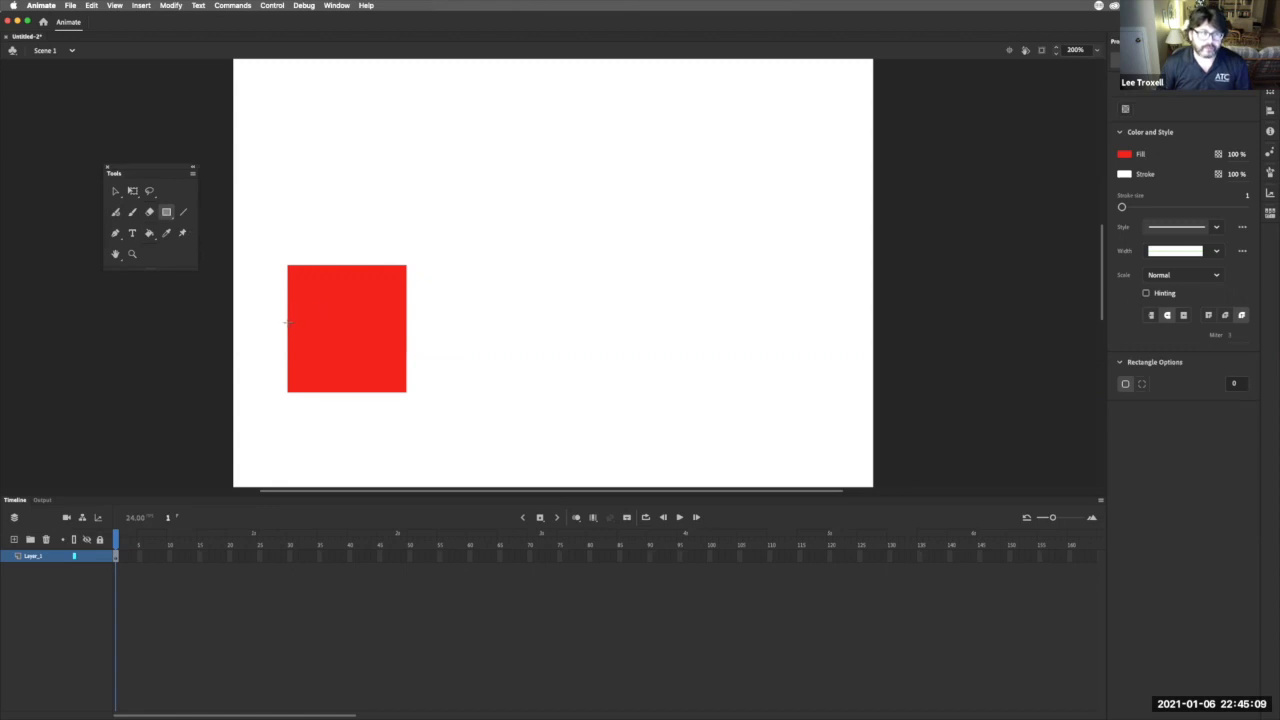
left_click_drag(286, 322, 406, 340)
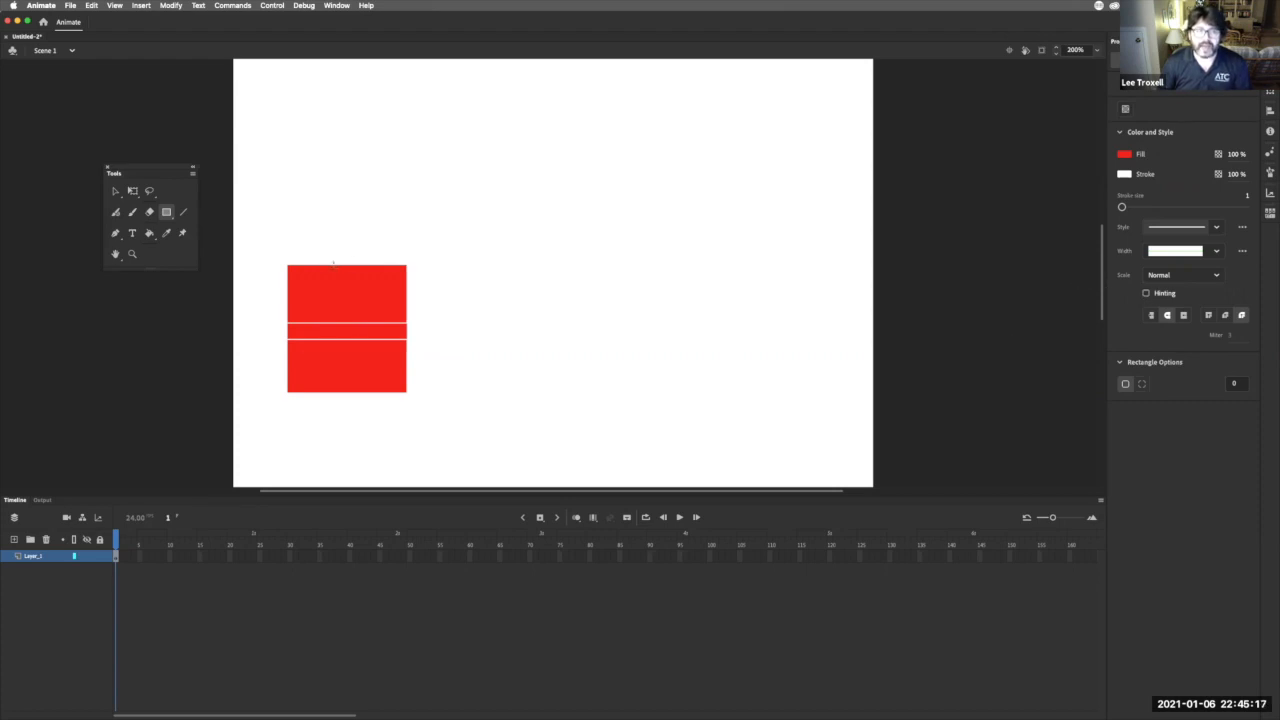
left_click_drag(333, 263, 353, 391)
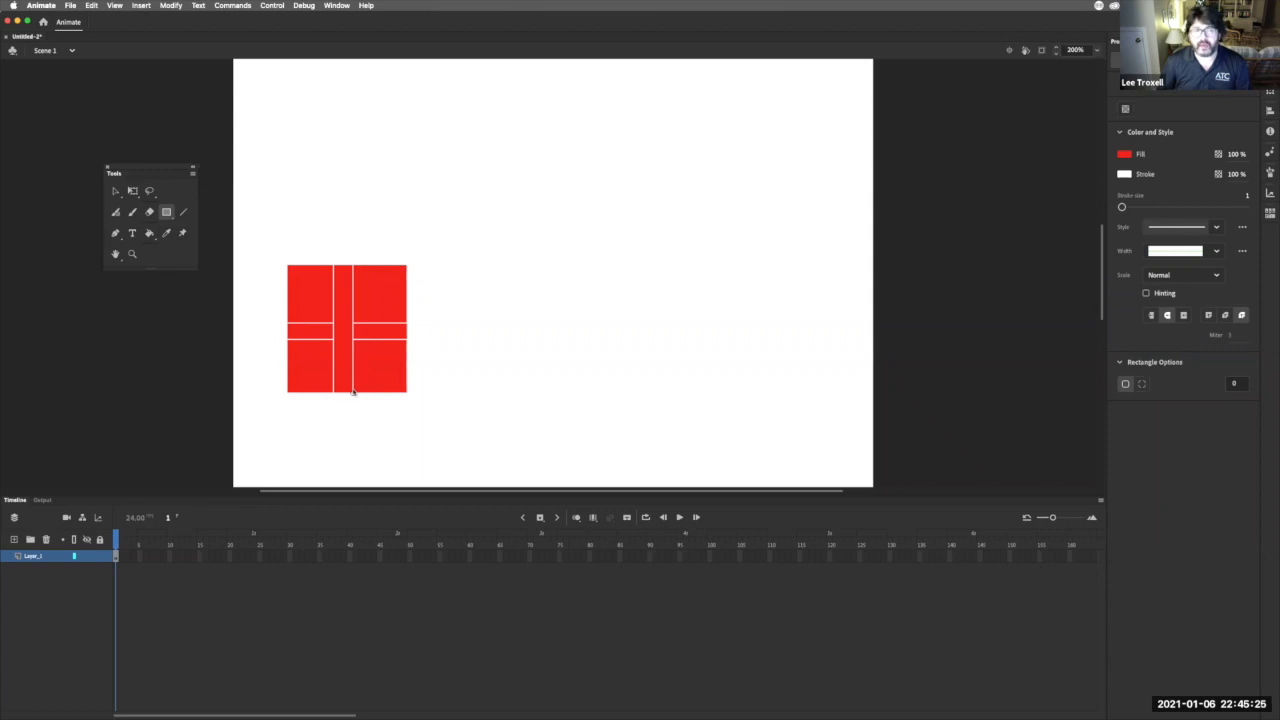
left_click_drag(352, 390, 354, 390)
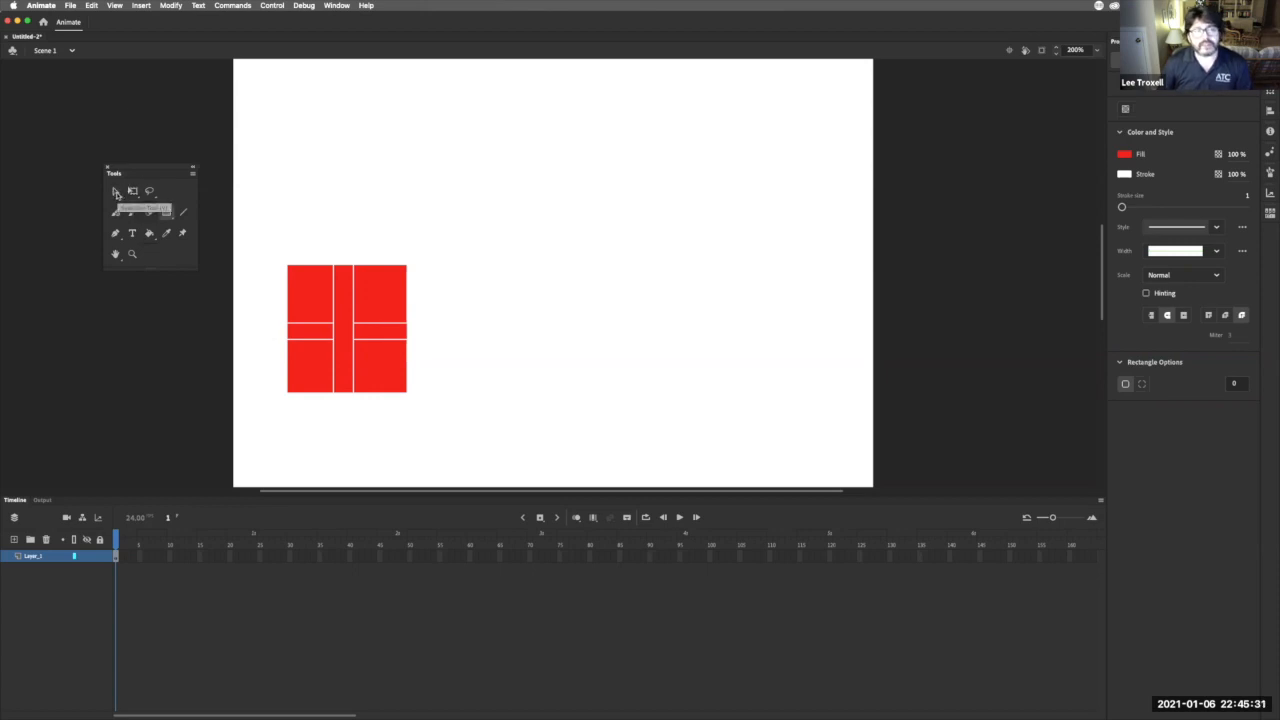
- Select the ribbon pieces and corner sections of the red square one by one to examine how the shape is divided
left_click(116, 192)
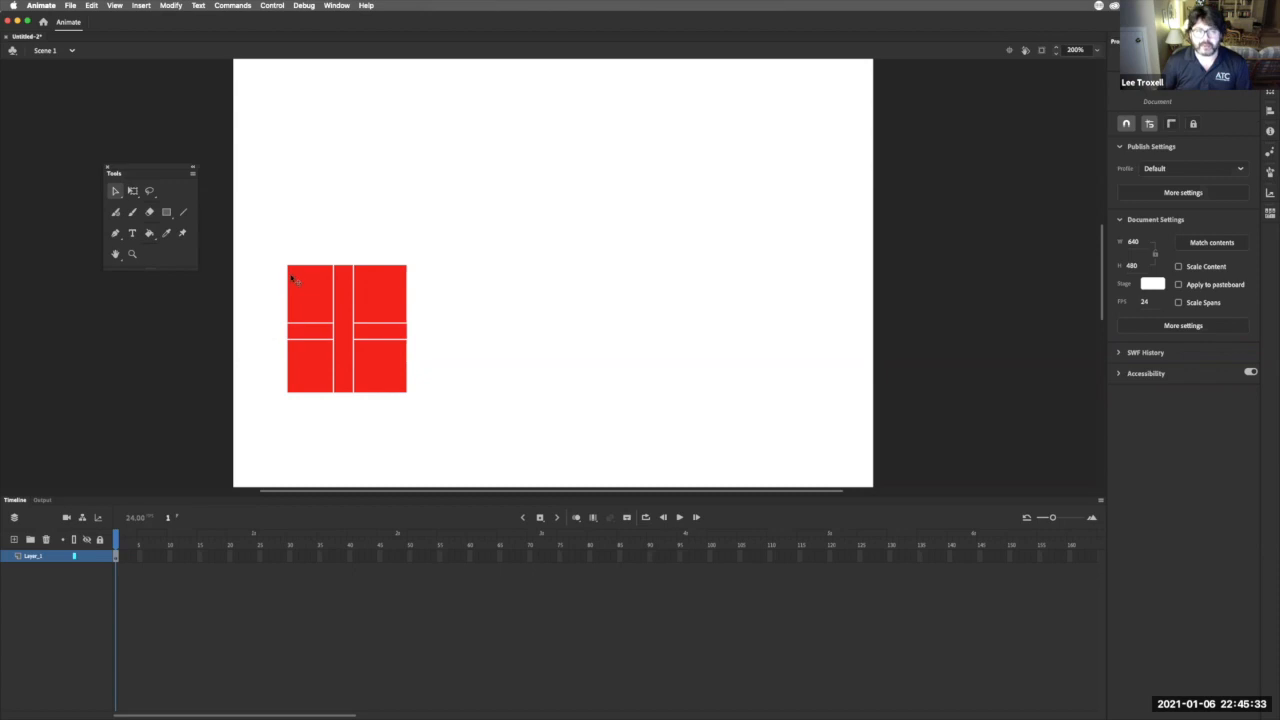
left_click(342, 298)
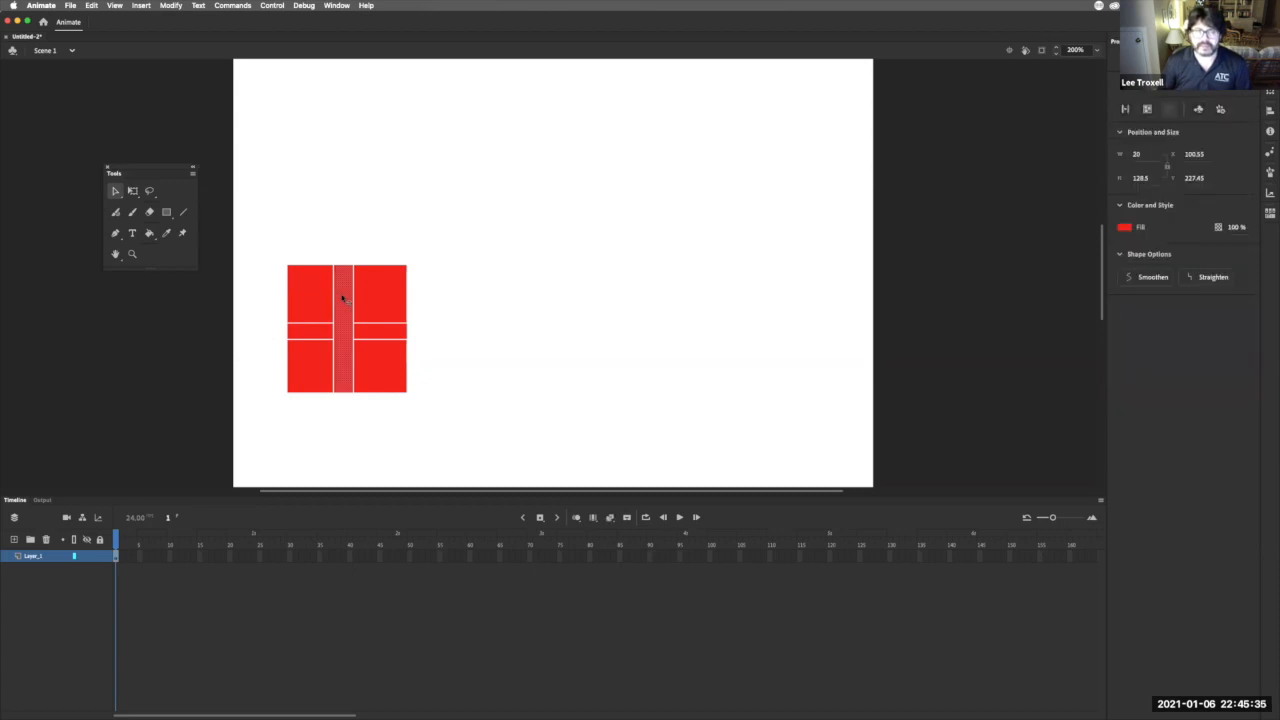
left_click(313, 333)
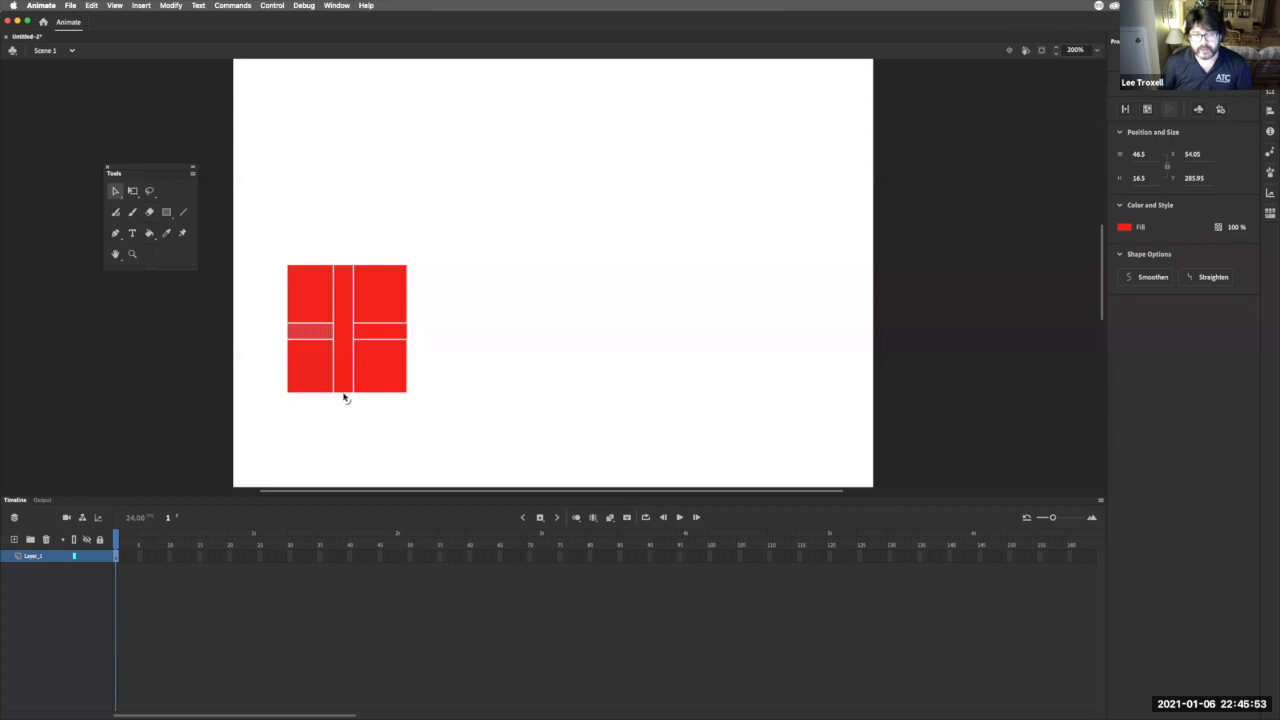
left_click(367, 336)
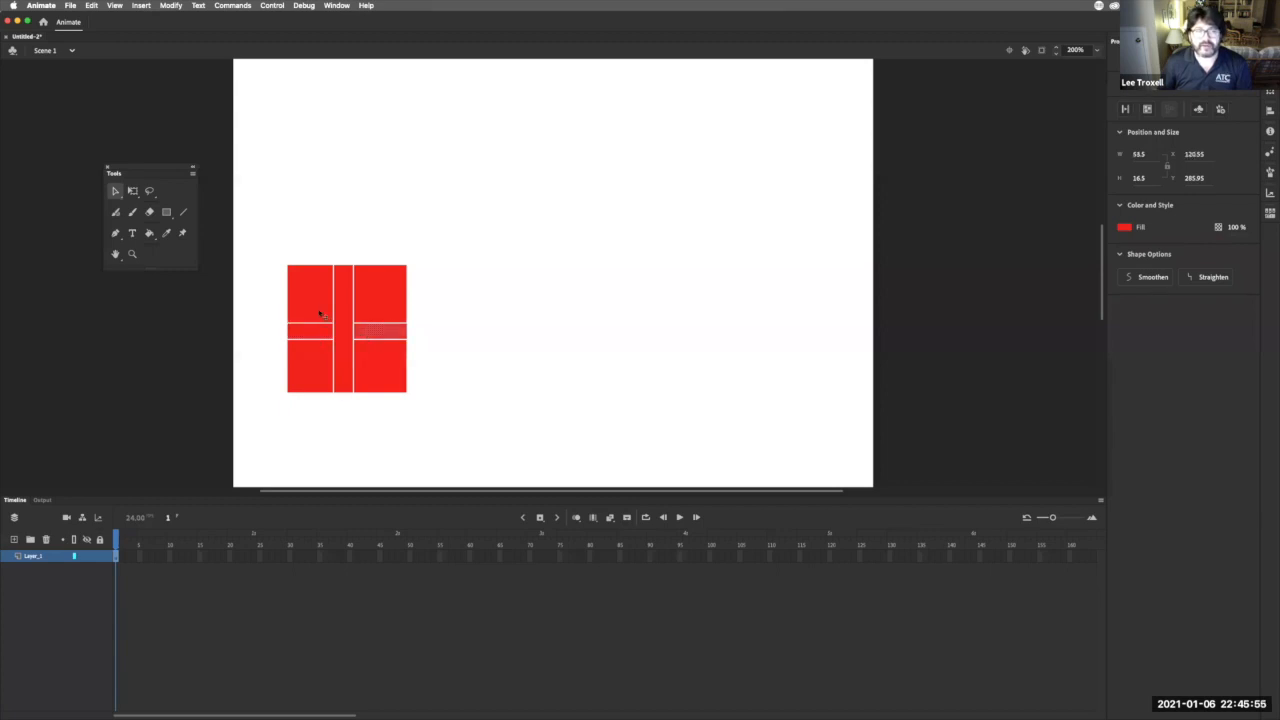
left_click(315, 312)
left_click(376, 300)
left_click(380, 372)
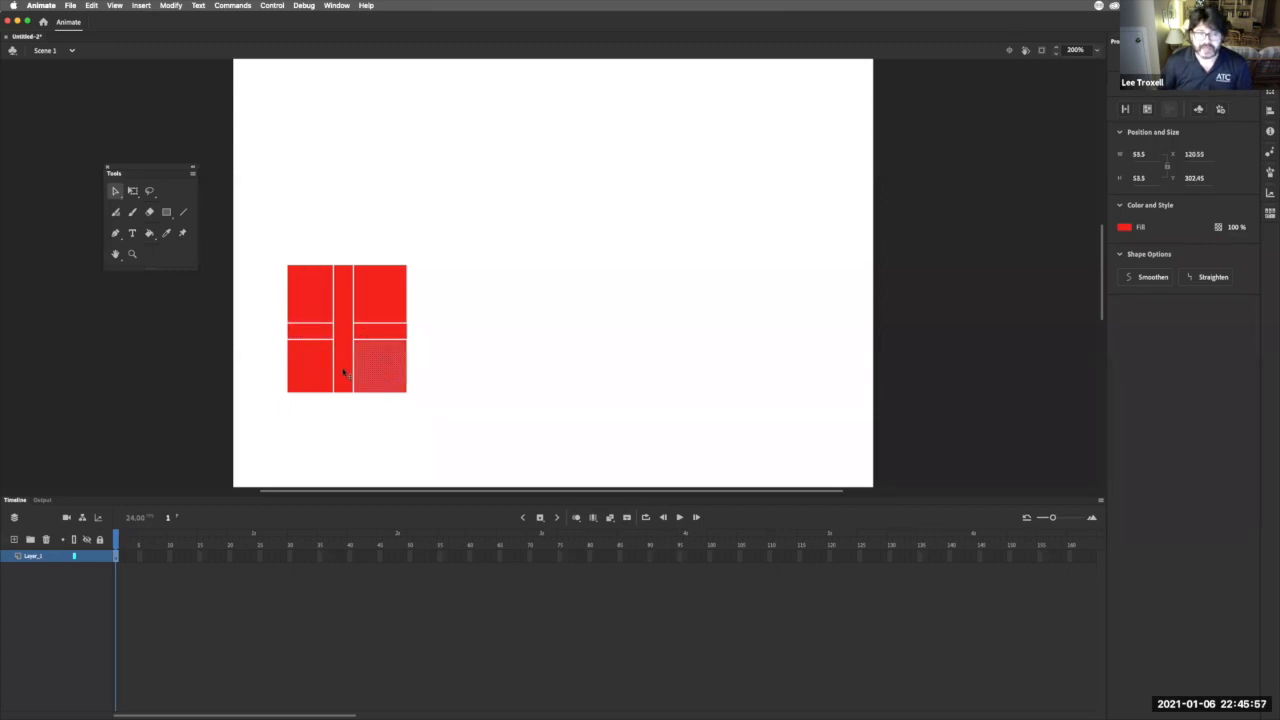
left_click(308, 372)
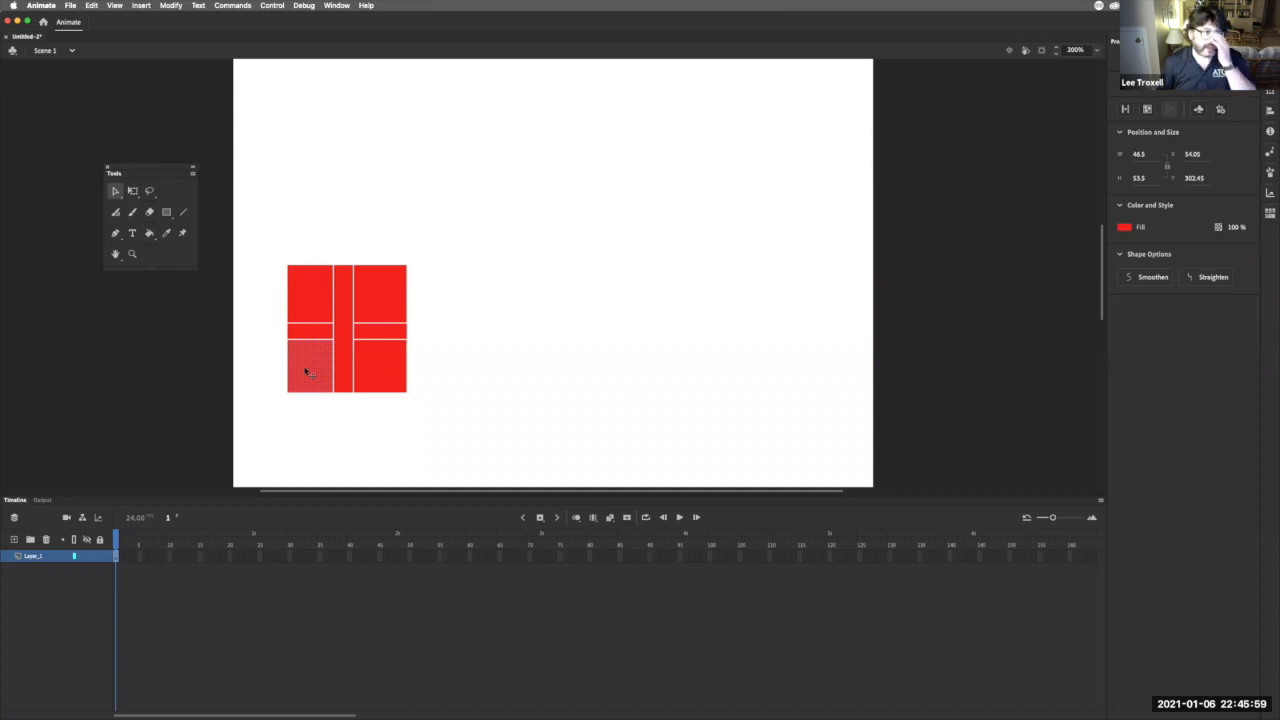
- Try moving the upper-right section out of the red square, and undo the move
left_click(376, 311)
left_click_drag(376, 311, 512, 272)
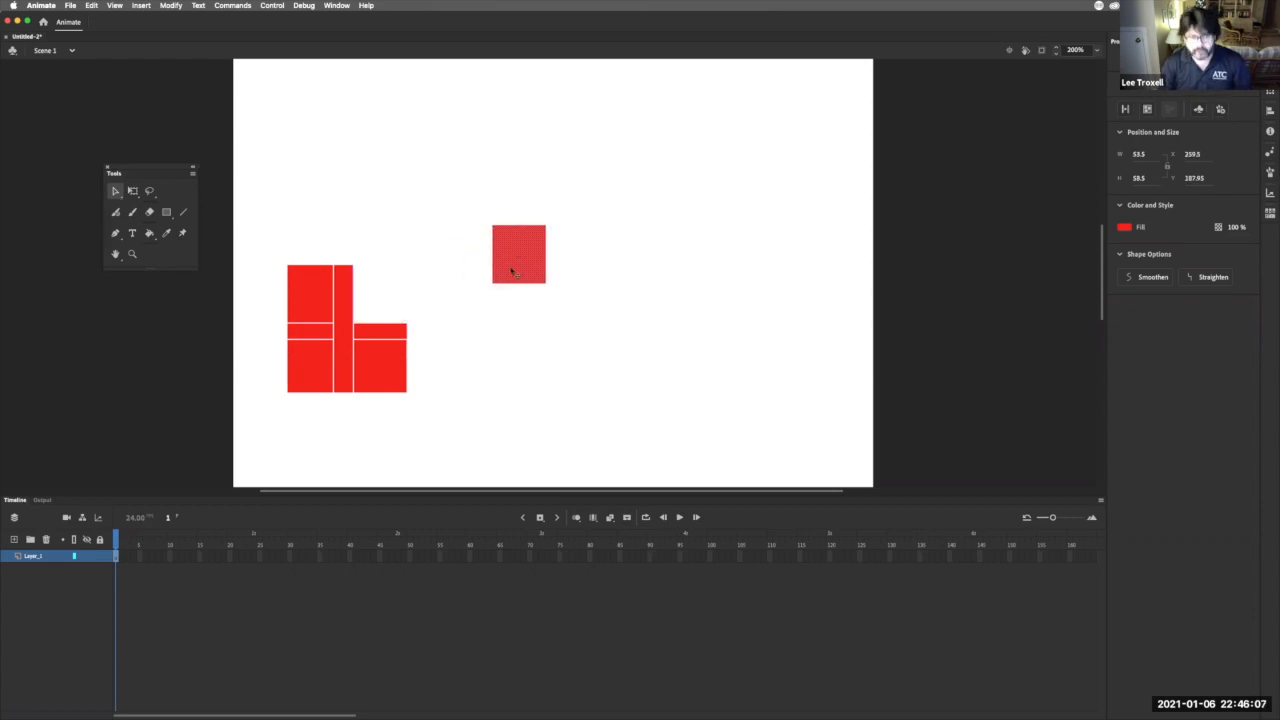
key("super+z")
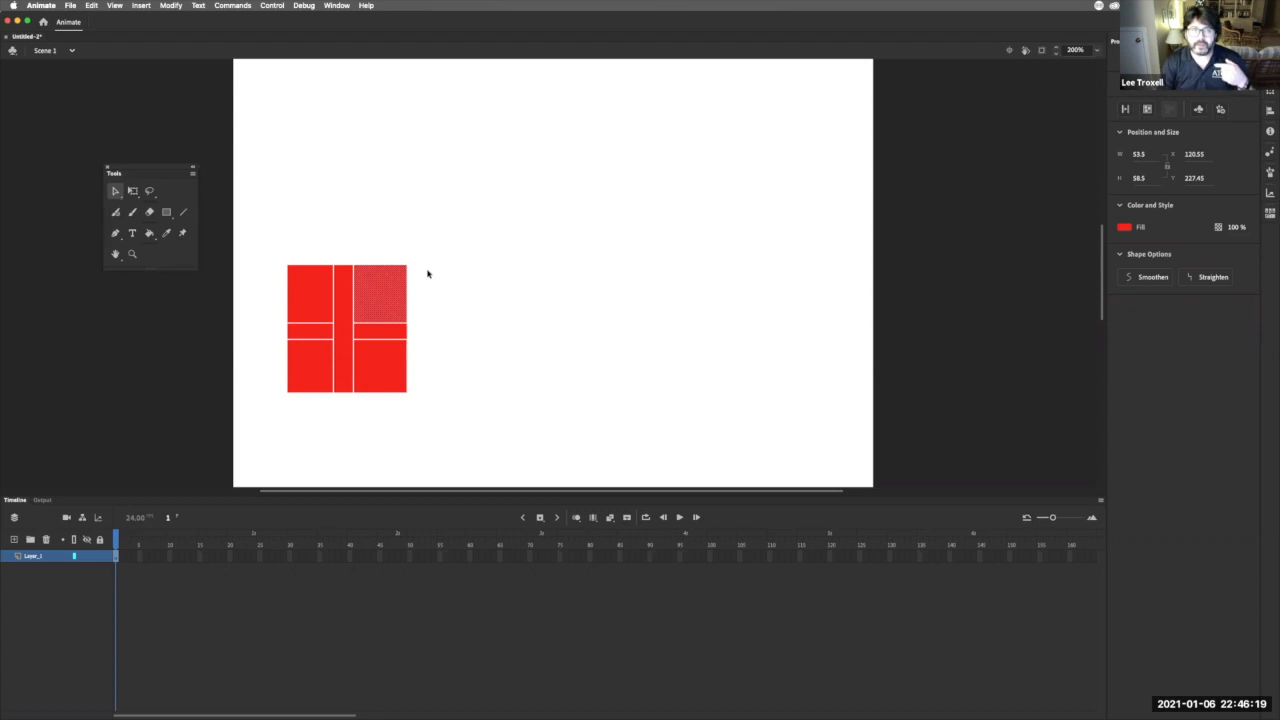
- Set the stroke color of the vertical ribbon's upper-left line segment to black
left_click(335, 279)
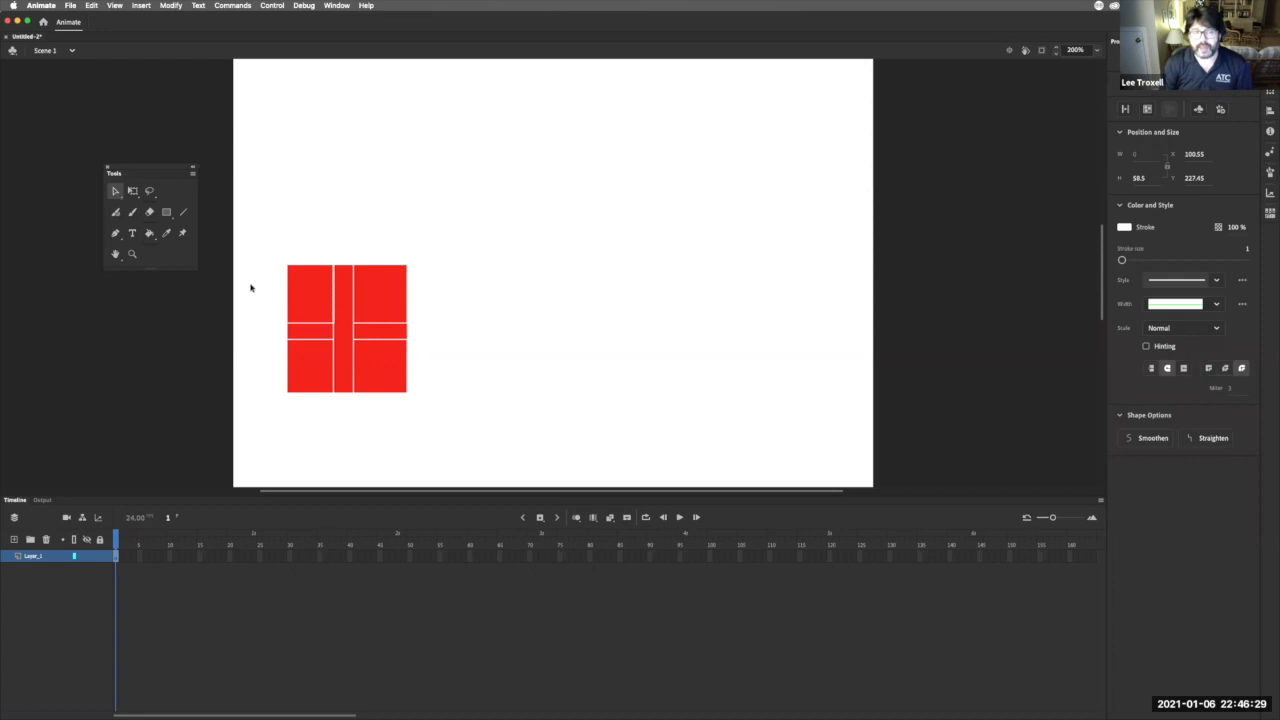
left_click(1124, 228)
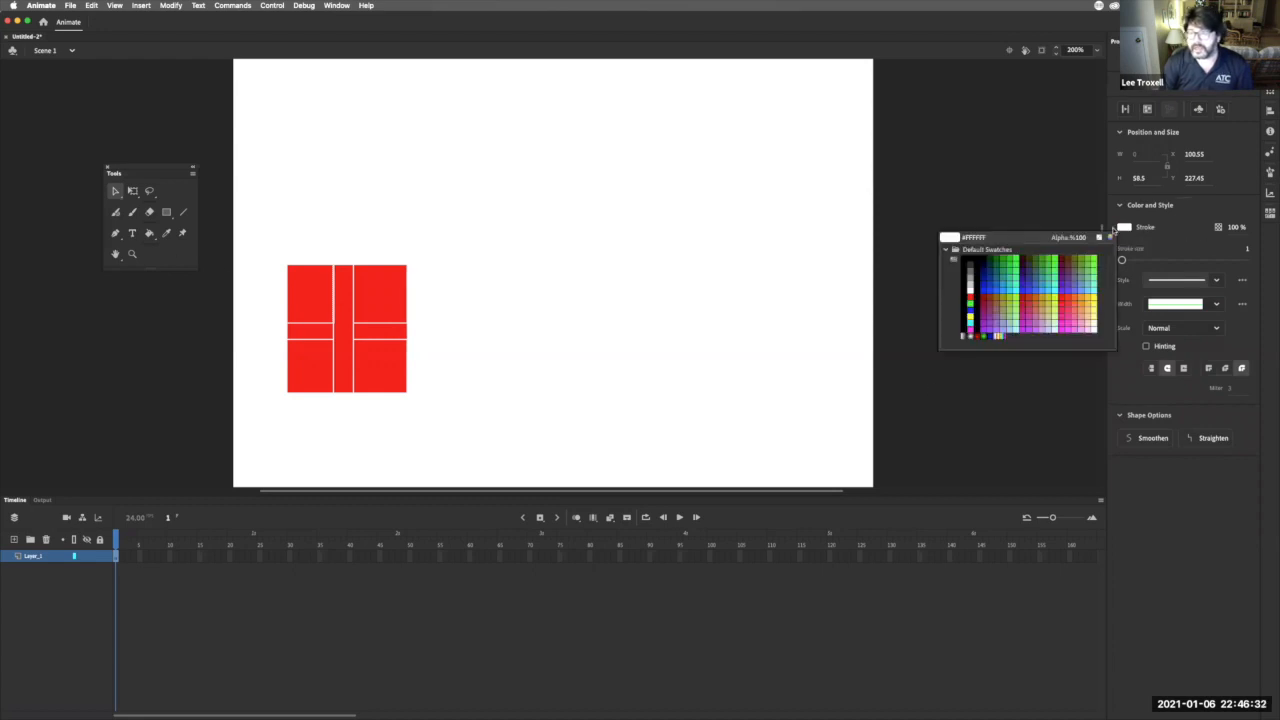
left_click(972, 254)
left_click(621, 293)
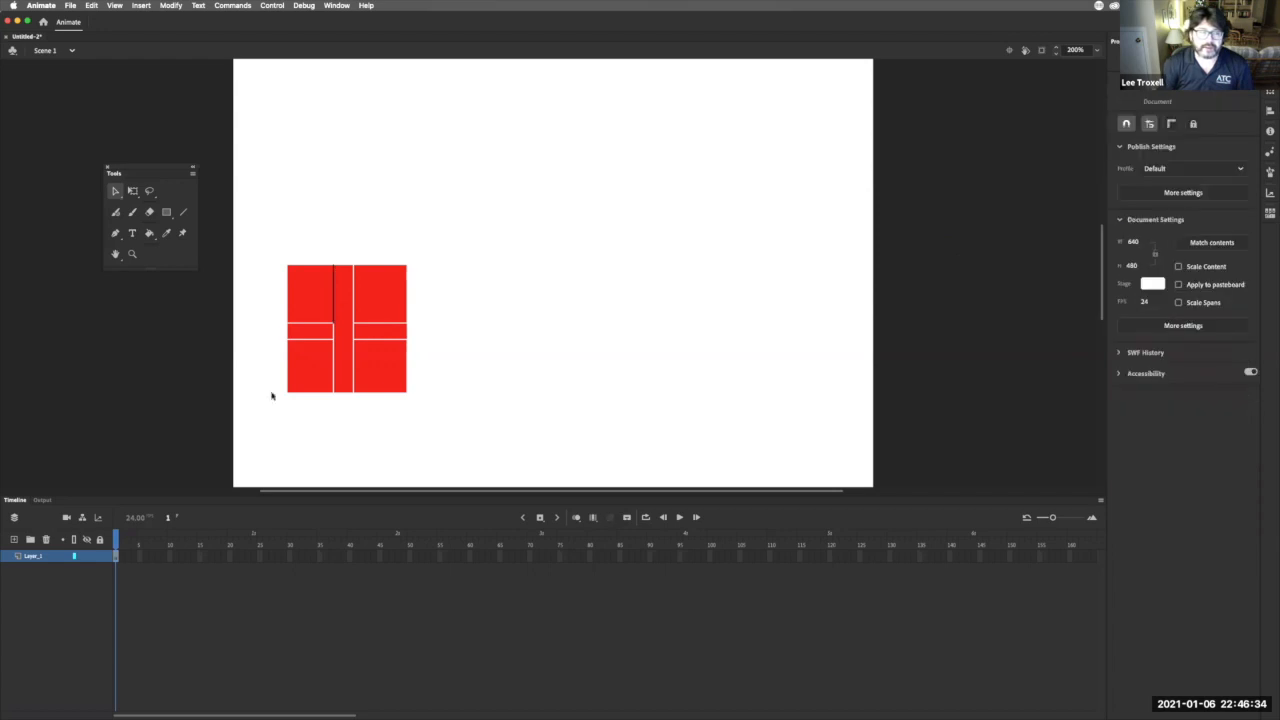
- Select all the remaining white ribbon outline segments together and set their stroke color to black
left_click(334, 360)
left_click(334, 360)
left_click(334, 336, "shift")
left_click(354, 304, "shift")
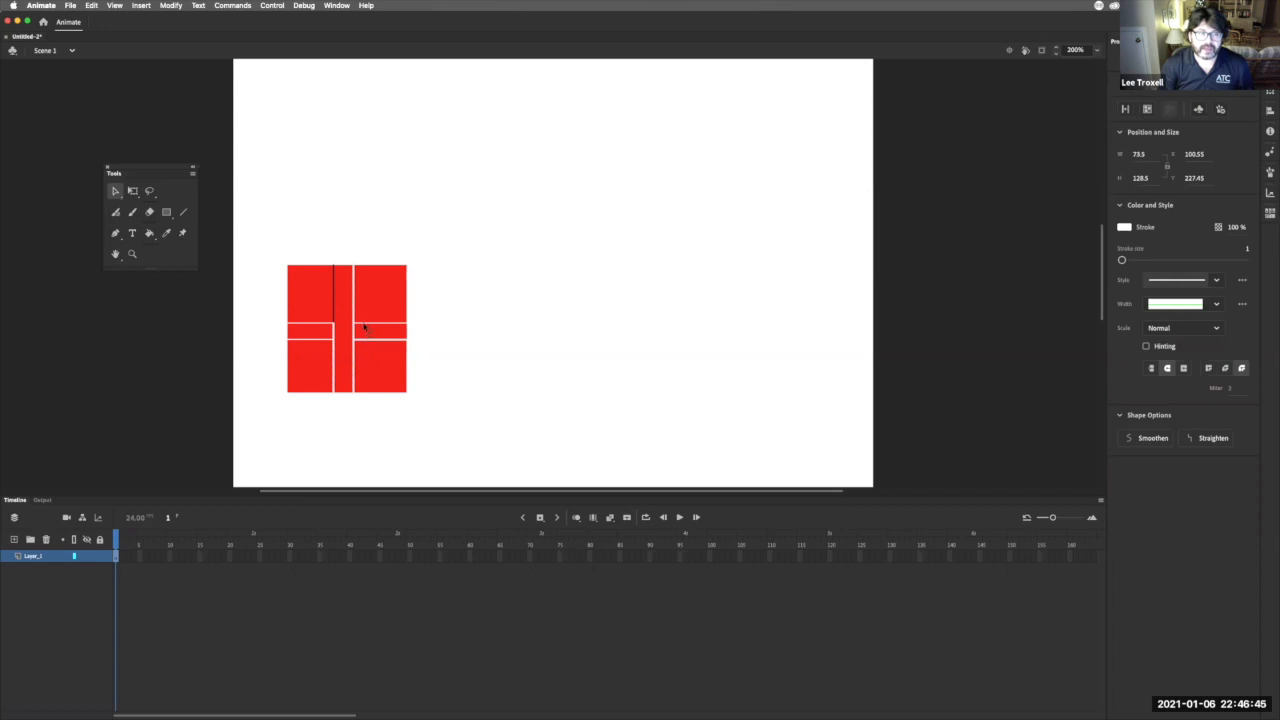
left_click(297, 334)
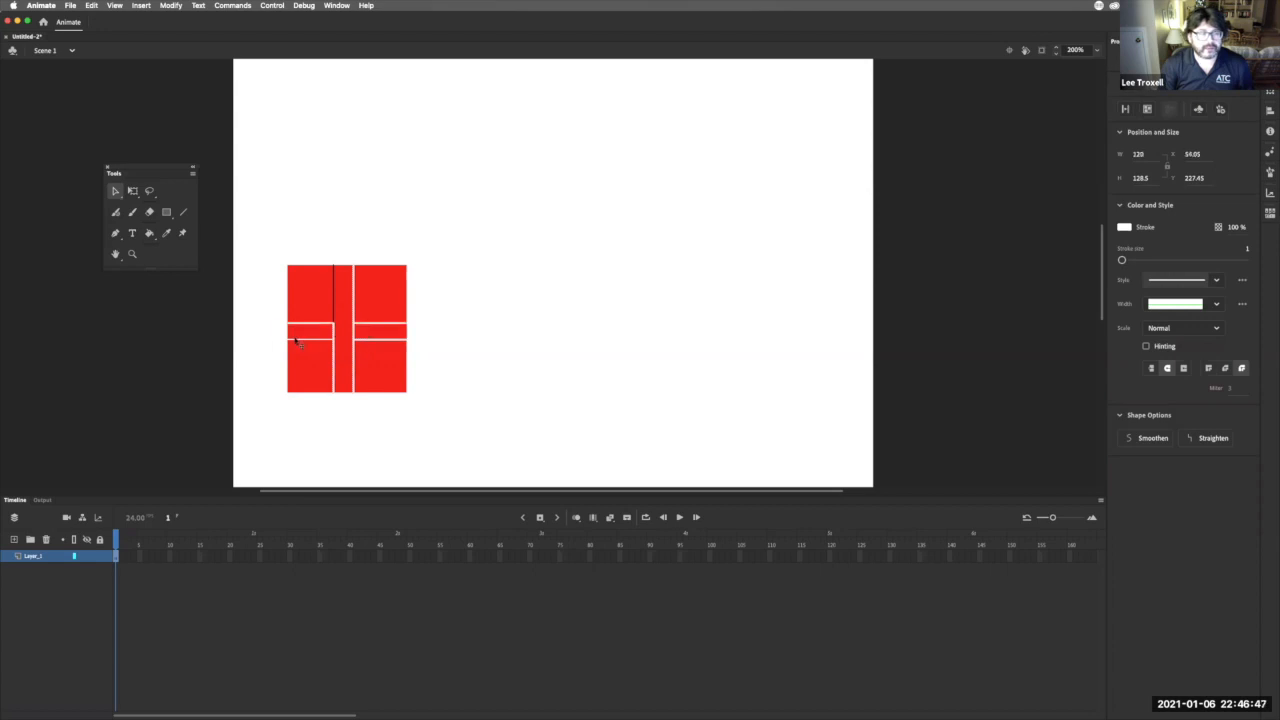
left_click(406, 334)
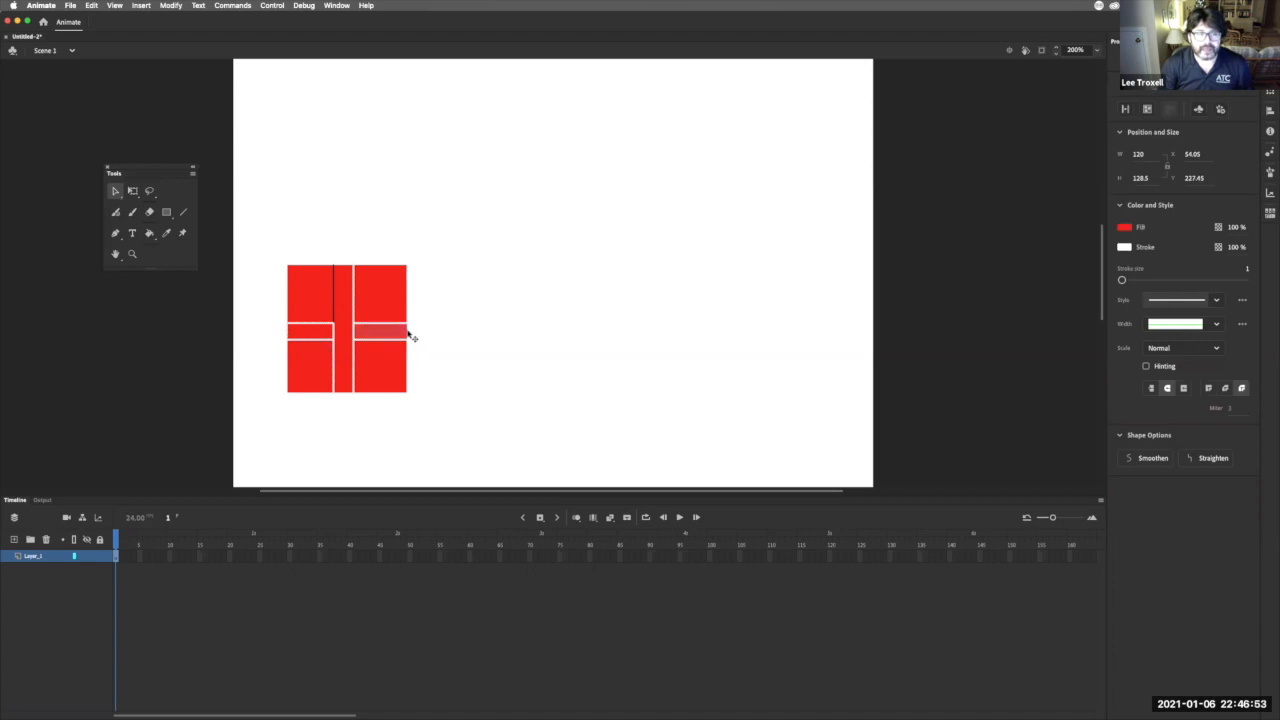
left_click(408, 334)
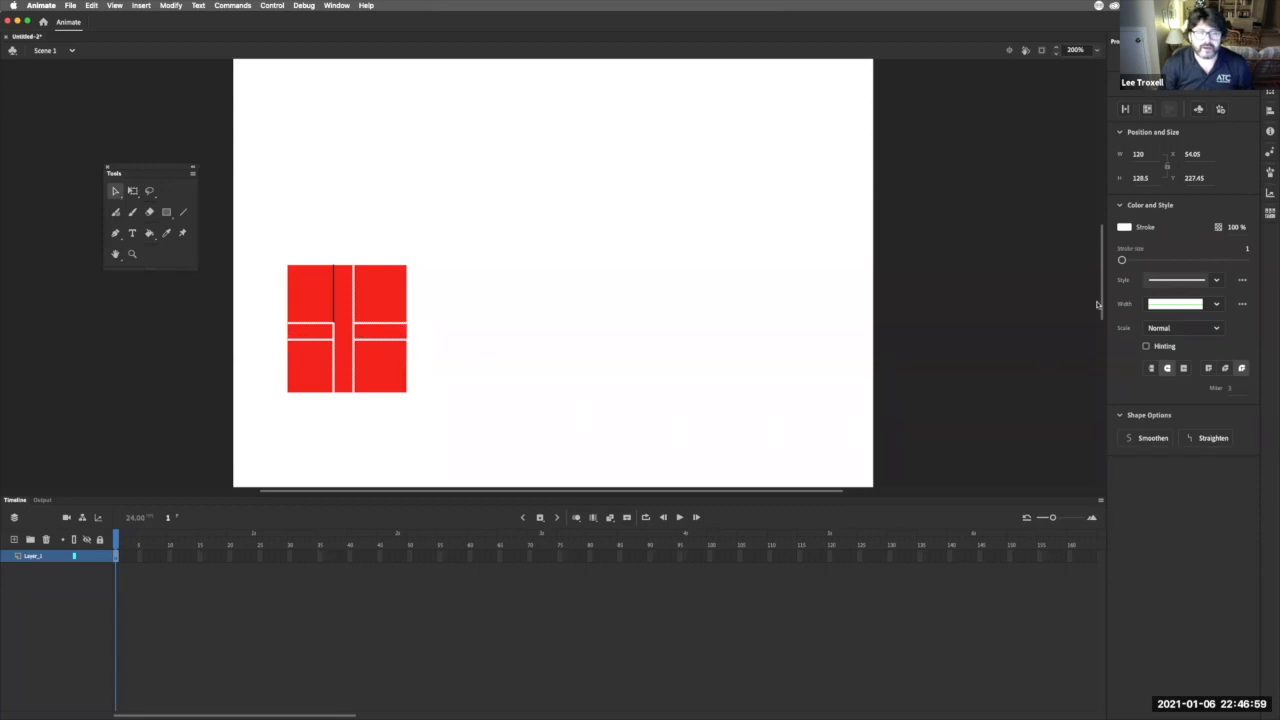
left_click(1122, 229)
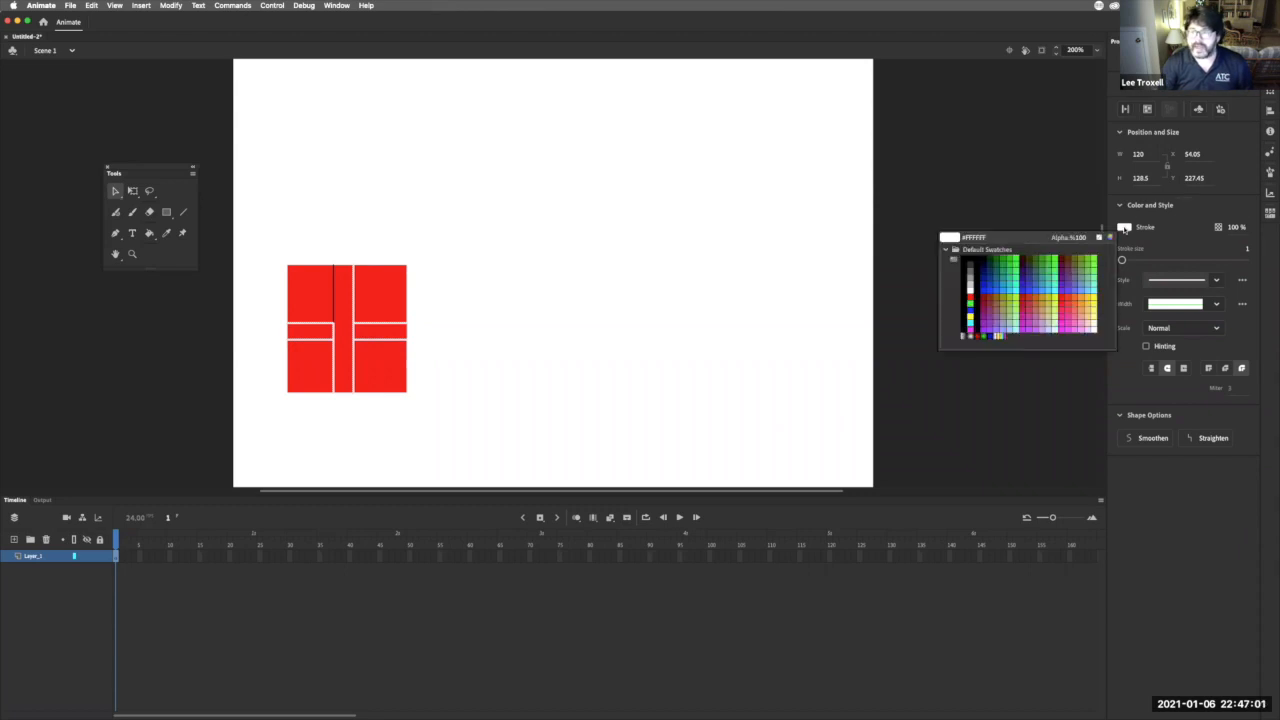
left_click(972, 261)
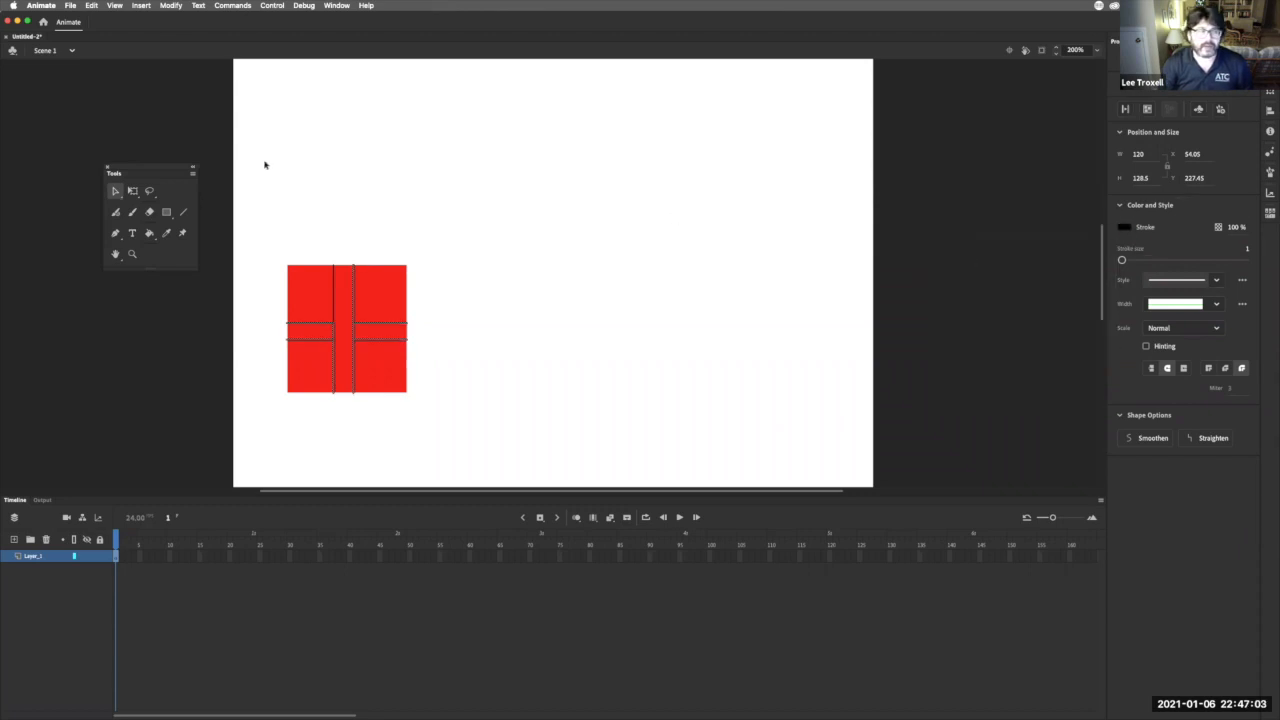
left_click(407, 229)
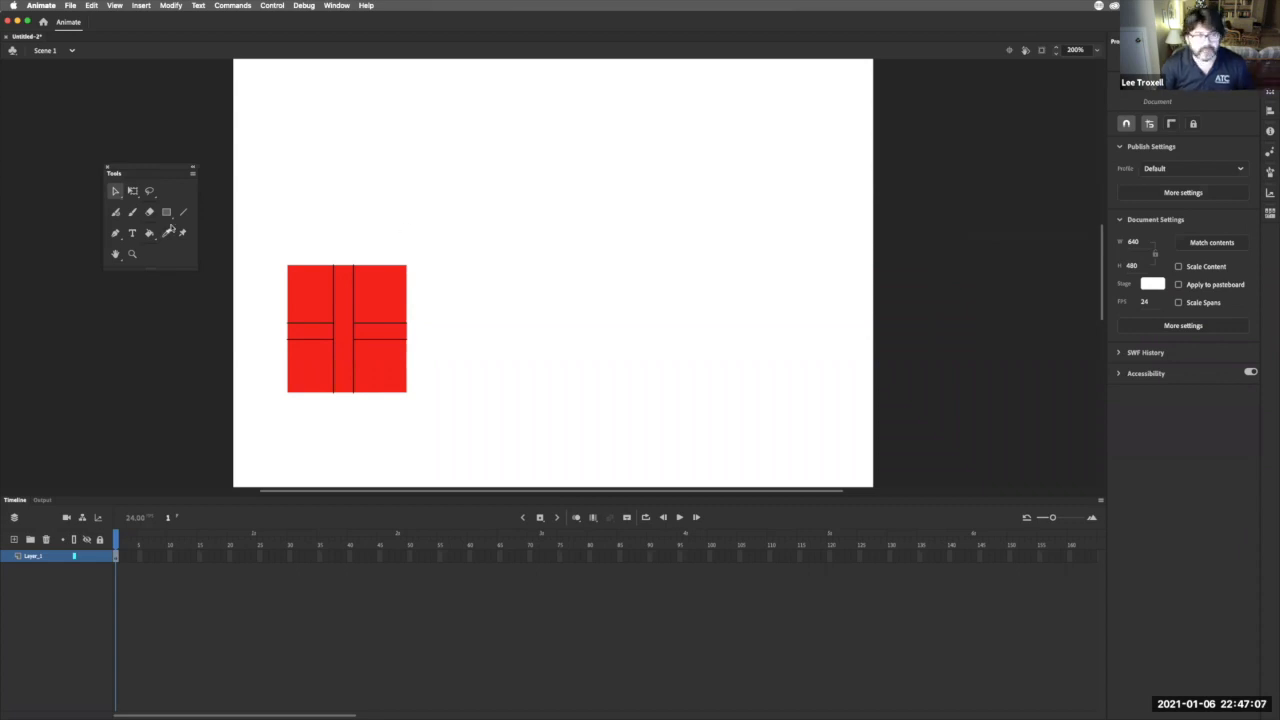
- Draw a rectangle with no fill and a black stroke exactly around the edges of the red square
left_click(167, 213)
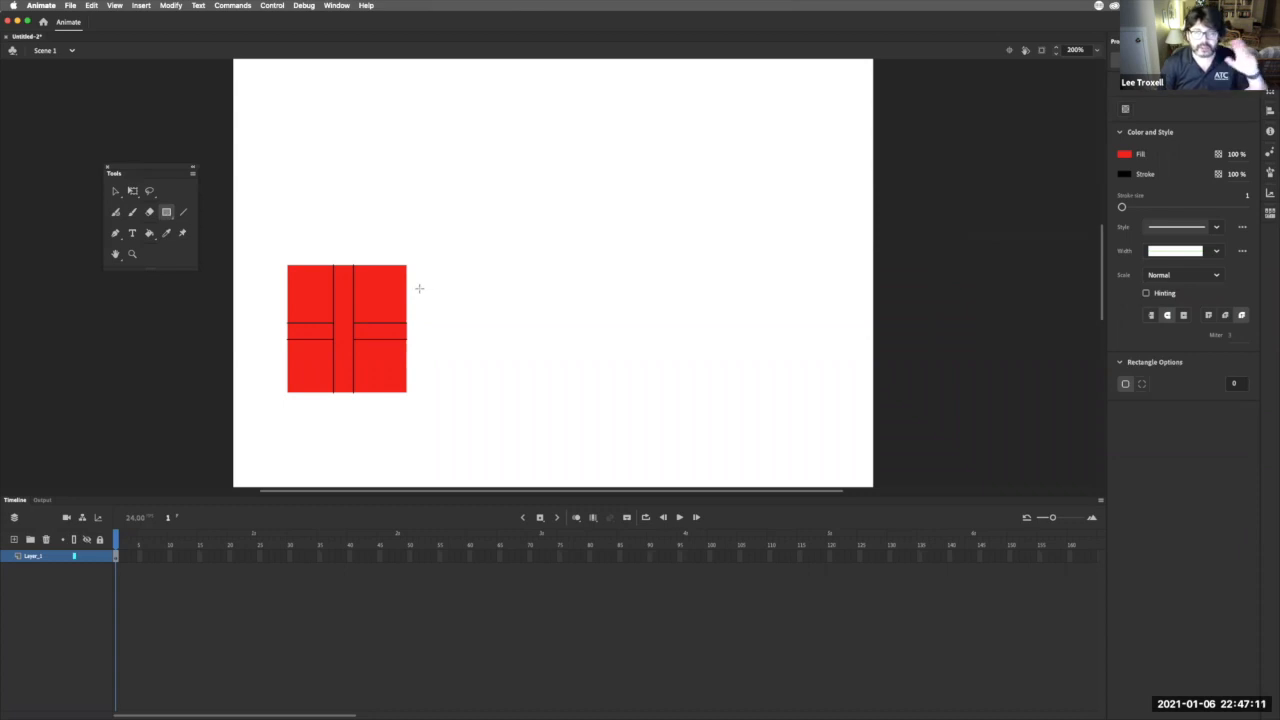
left_click(1124, 155)
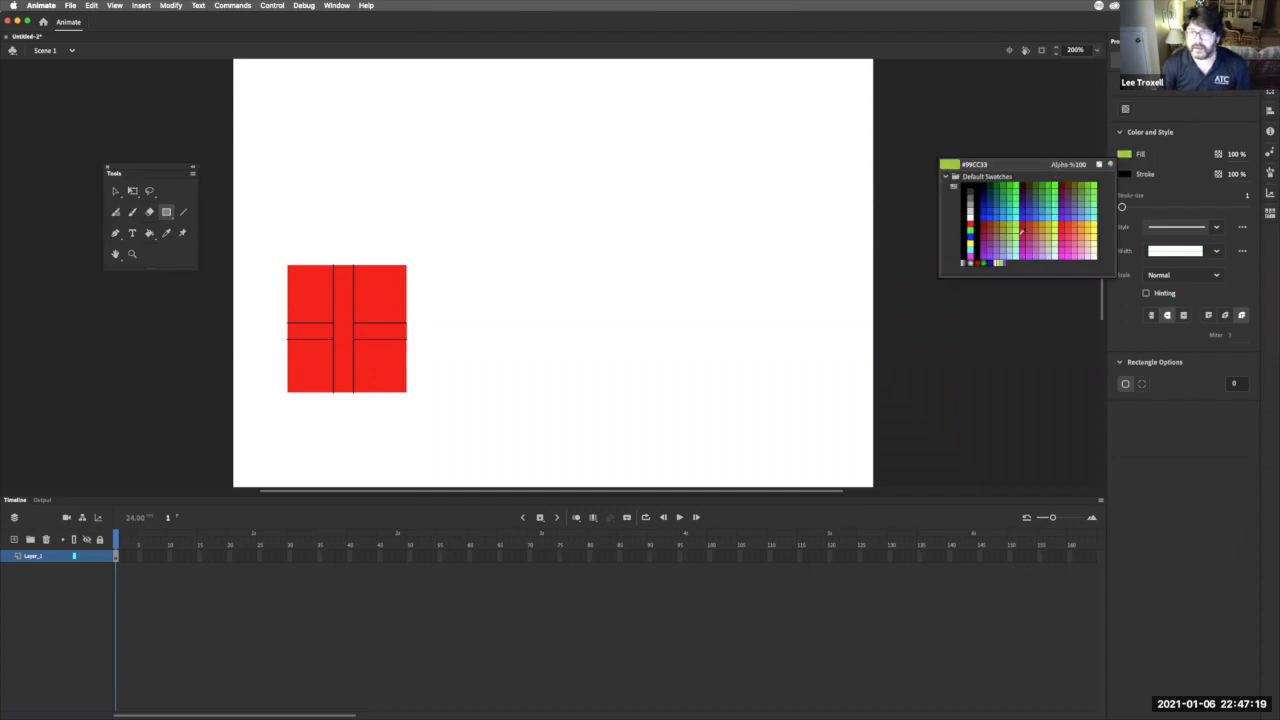
left_click(1099, 164)
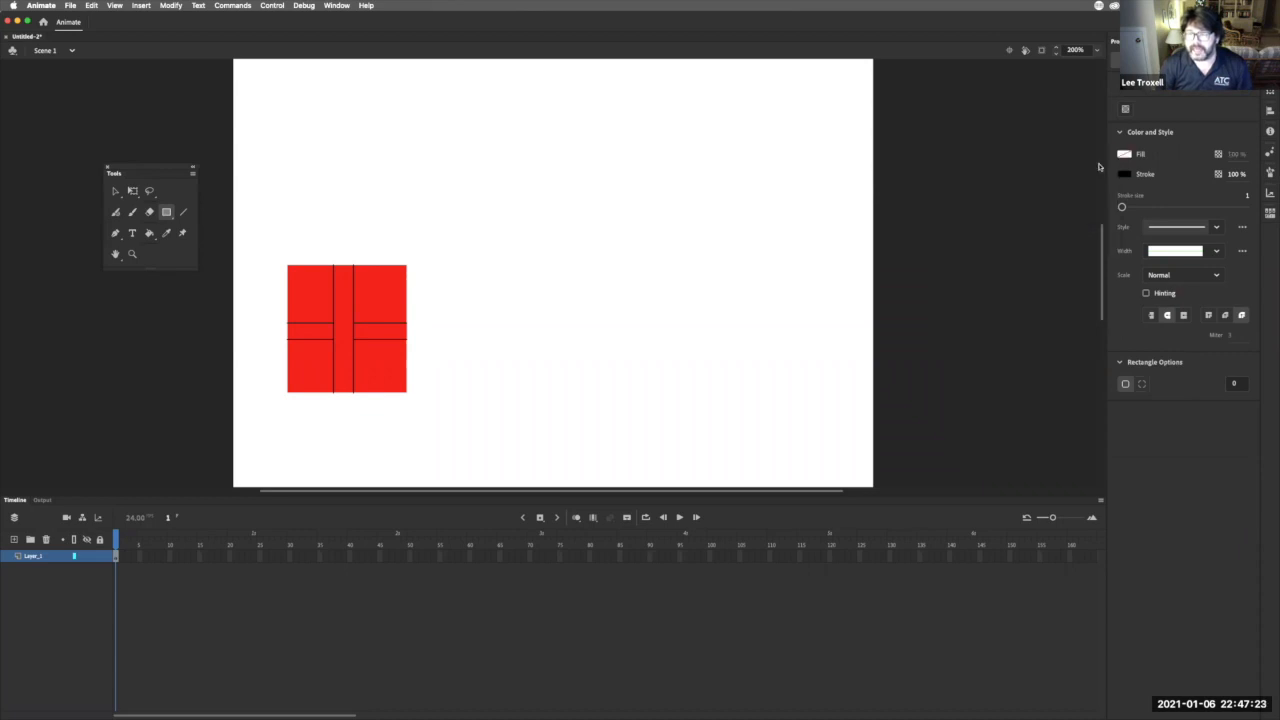
left_click(1125, 155)
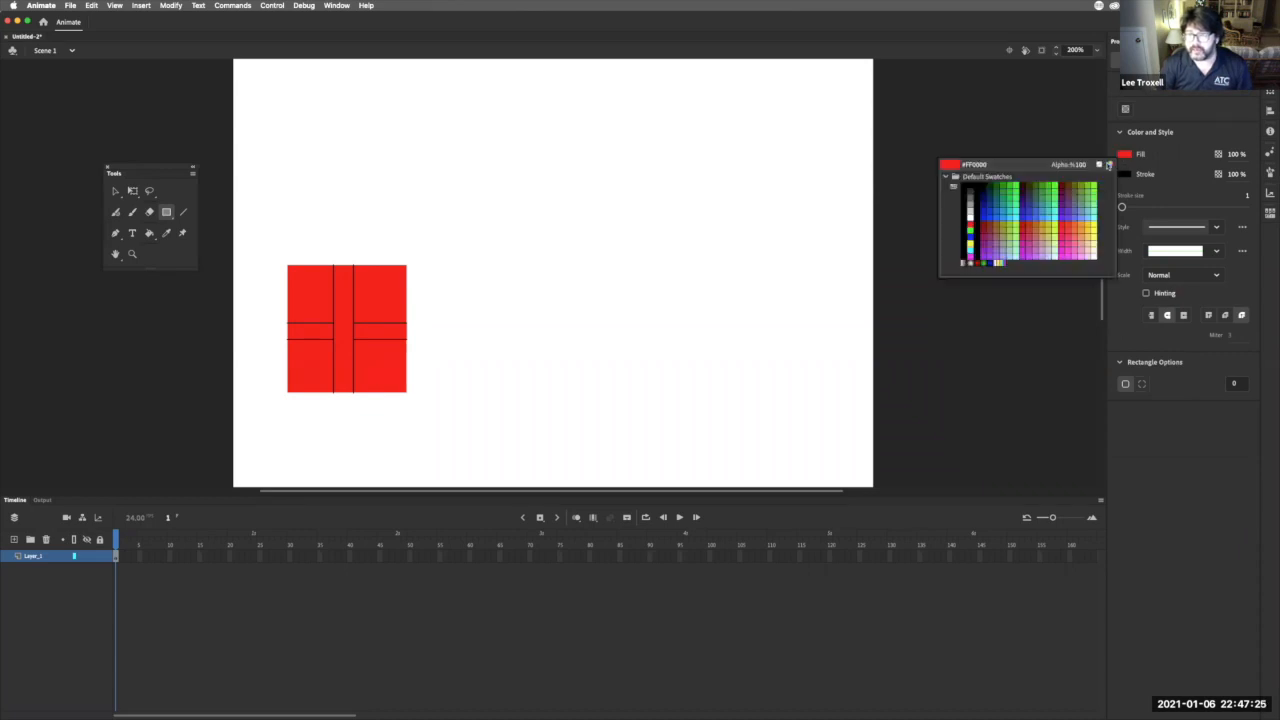
left_click(1099, 165)
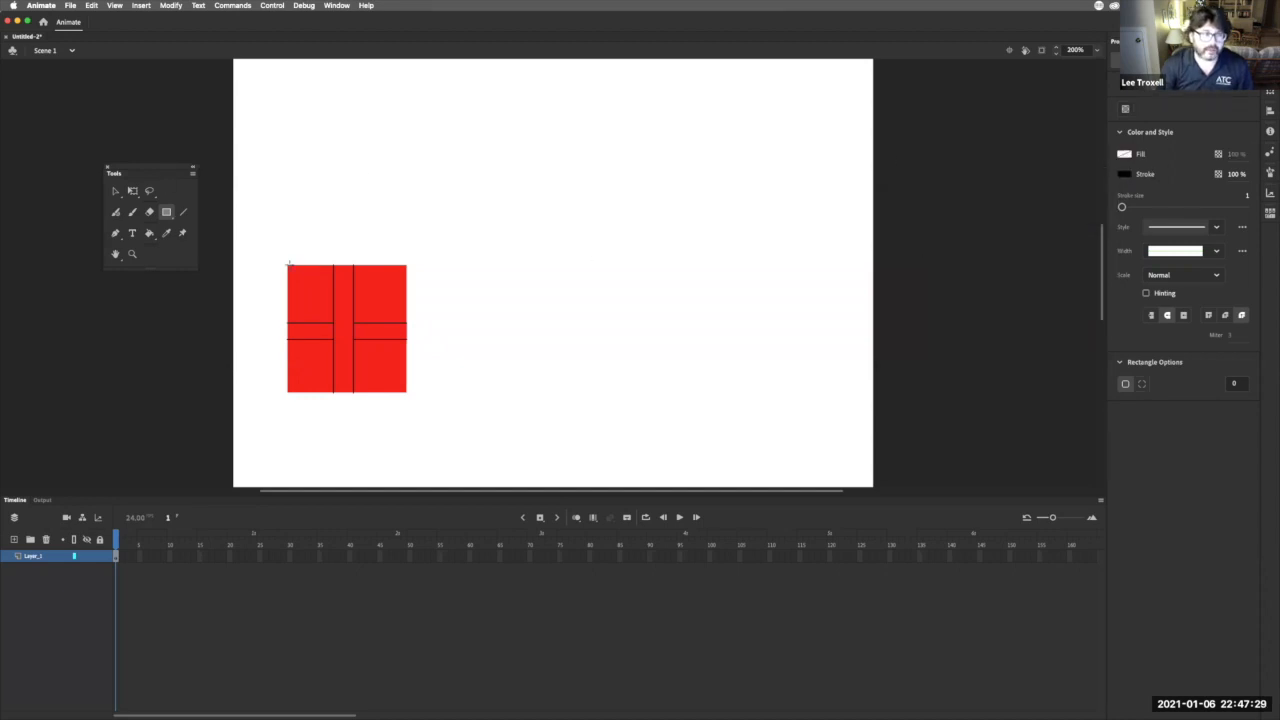
mouse_move(286, 264)
left_mouse_down()
mouse_move(384, 320)
mouse_move(405, 392)
left_mouse_up()
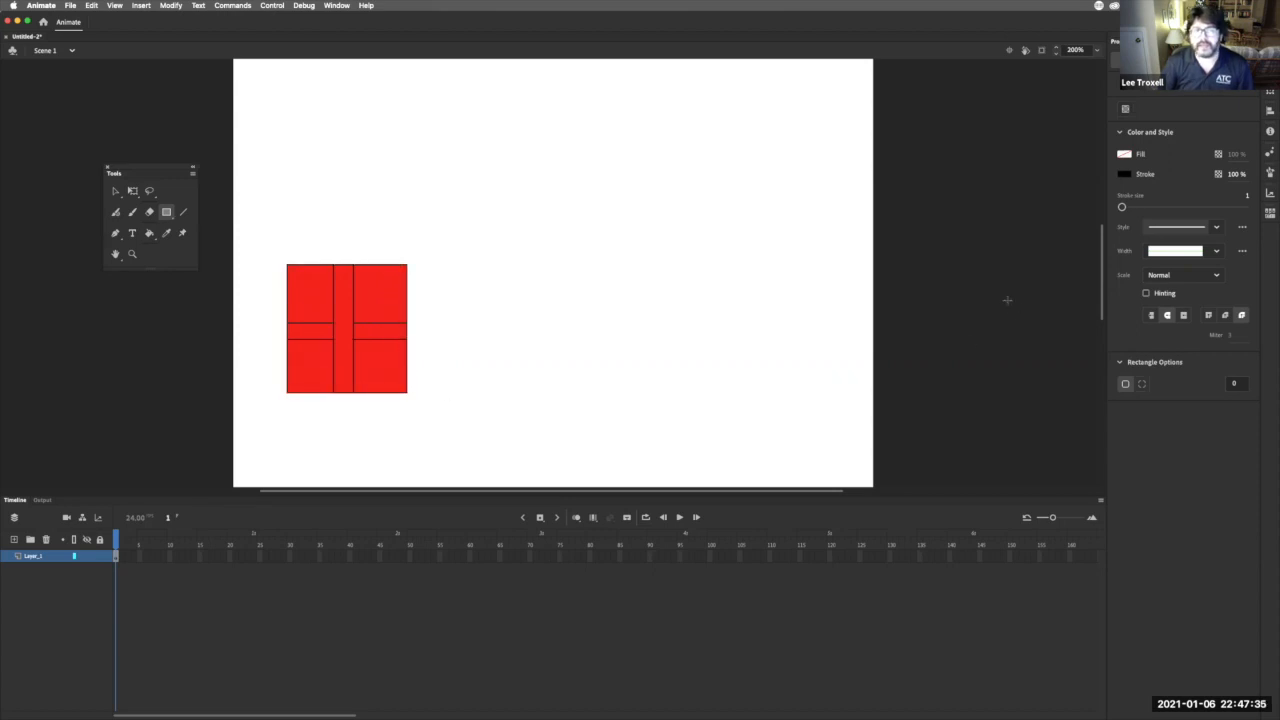
- Select all the outer outline segments around the red square together and set their stroke size to 3
left_click(116, 192)
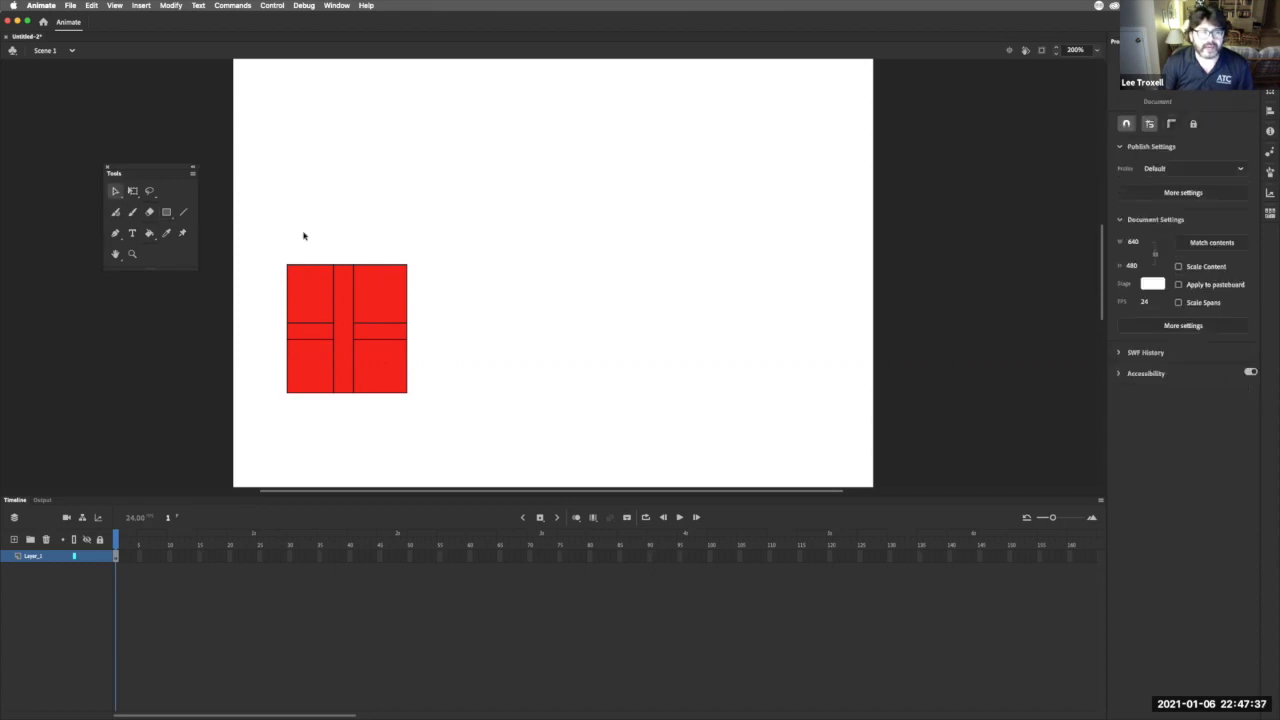
left_click(304, 267)
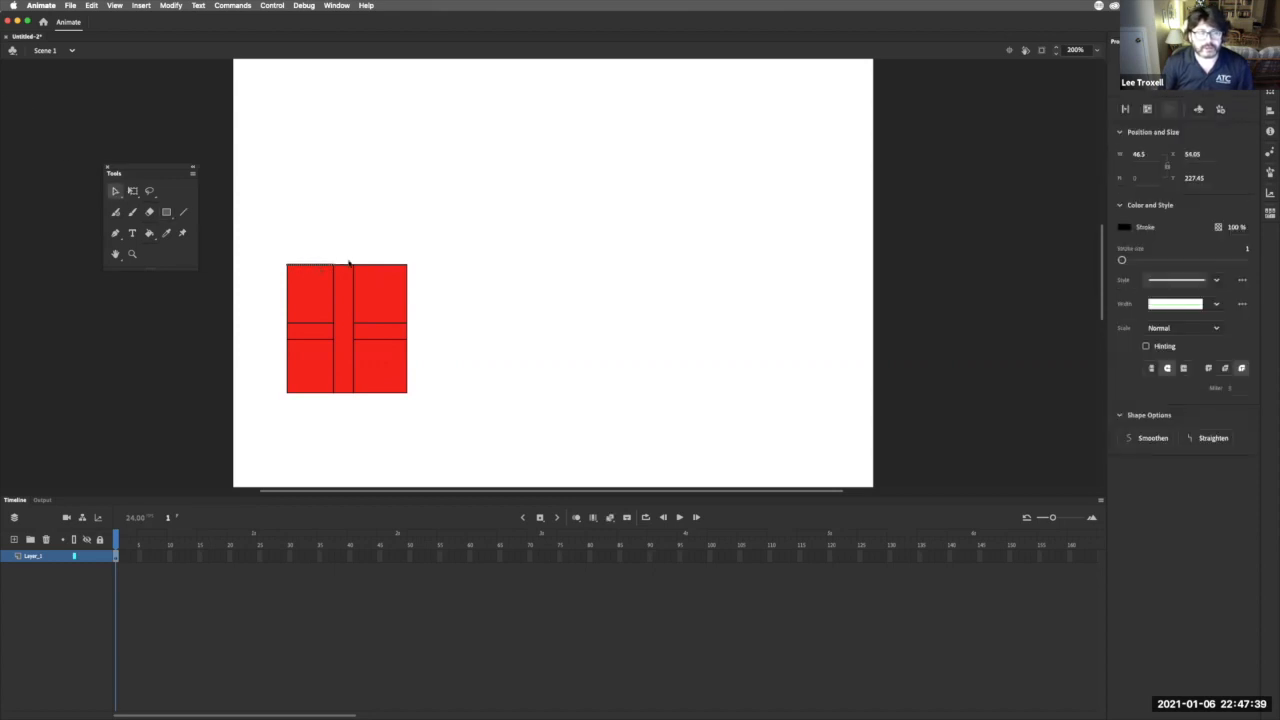
left_click(349, 267)
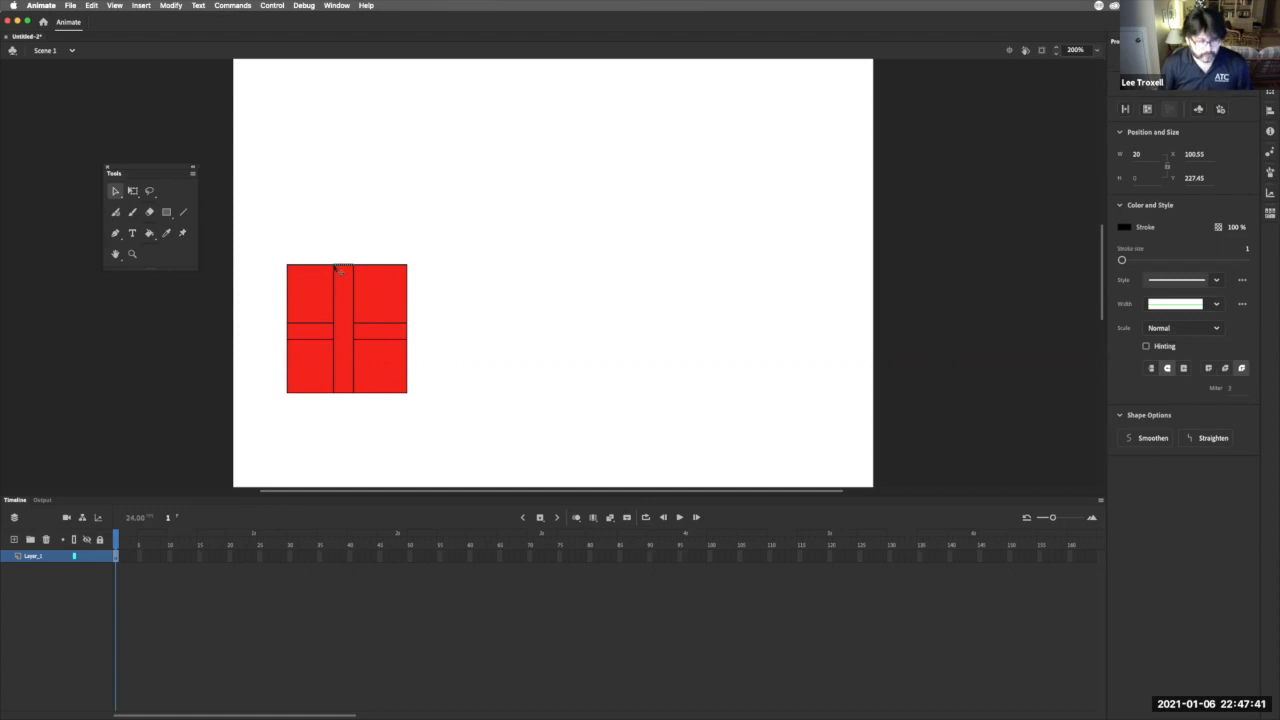
left_click(319, 266)
left_click(385, 268, "shift")
left_click(407, 289, "shift")
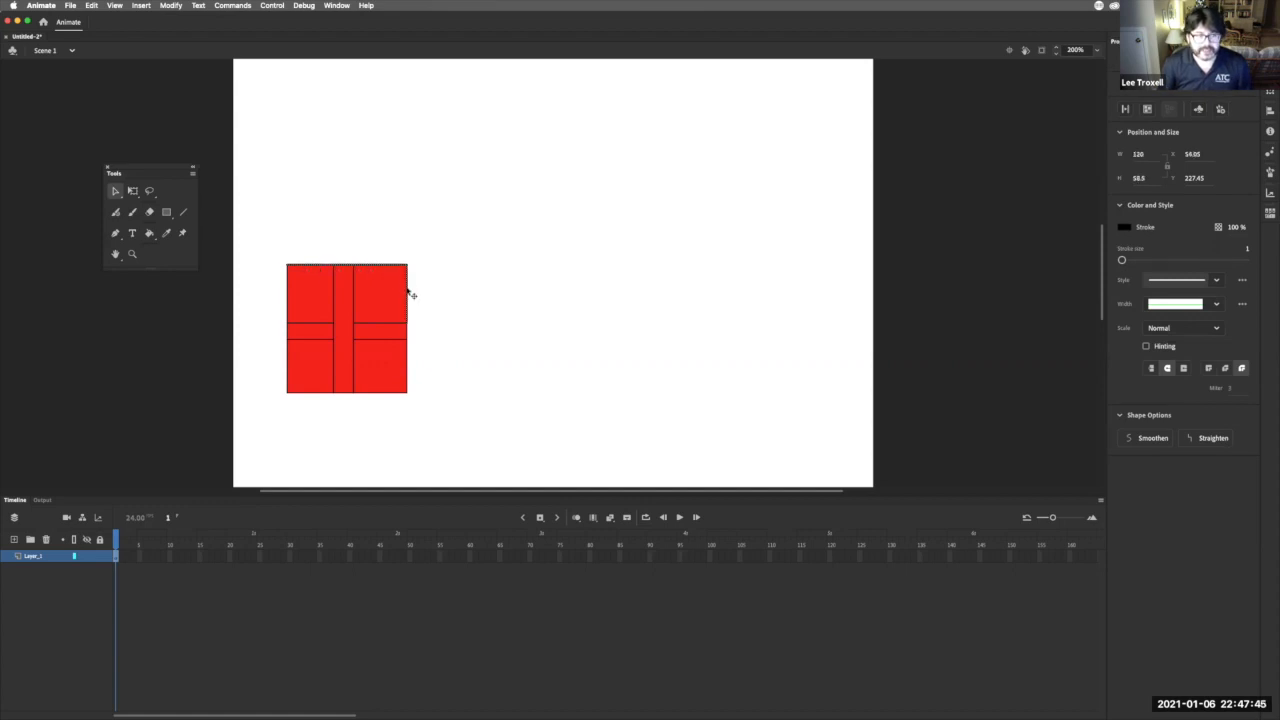
left_click(406, 386, "shift")
left_click(355, 395, "shift")
left_click(347, 394, "shift")
left_click(315, 393, "shift")
left_click(288, 350, "shift")
left_click(288, 302, "shift")
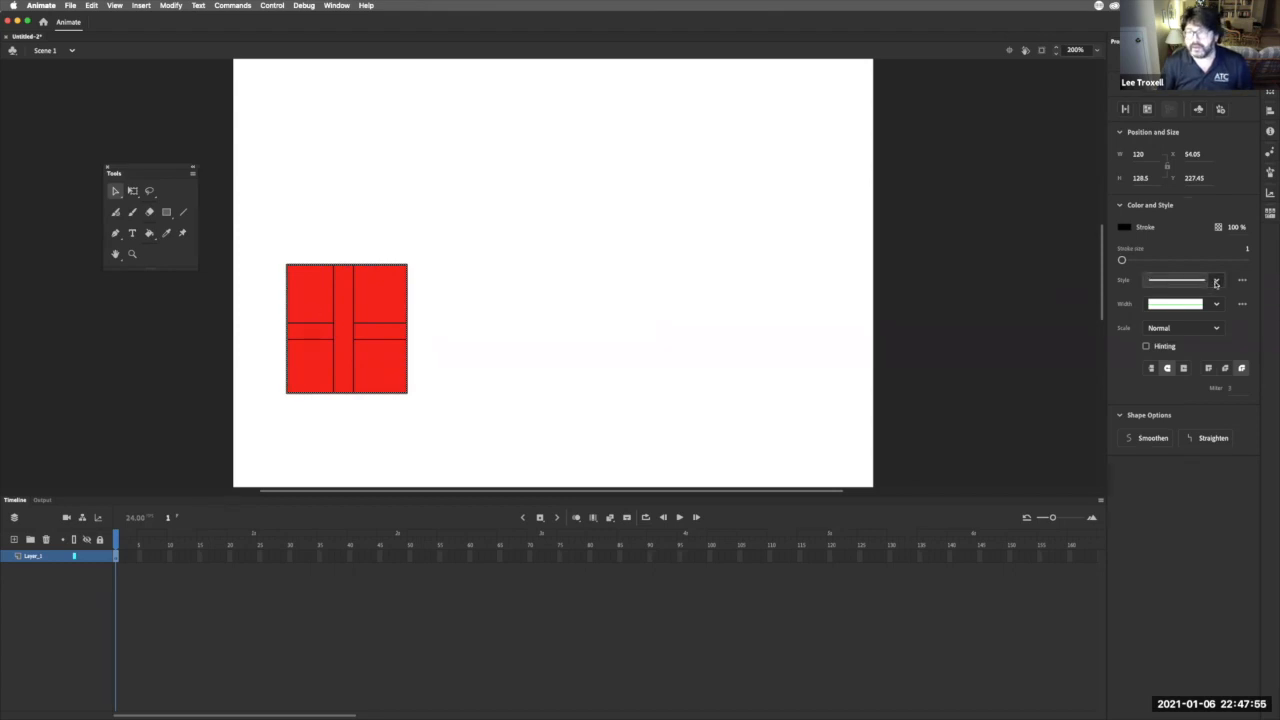
mouse_move(1122, 260)
left_mouse_down()
mouse_move(1166, 262)
mouse_move(1129, 262)
left_mouse_up()
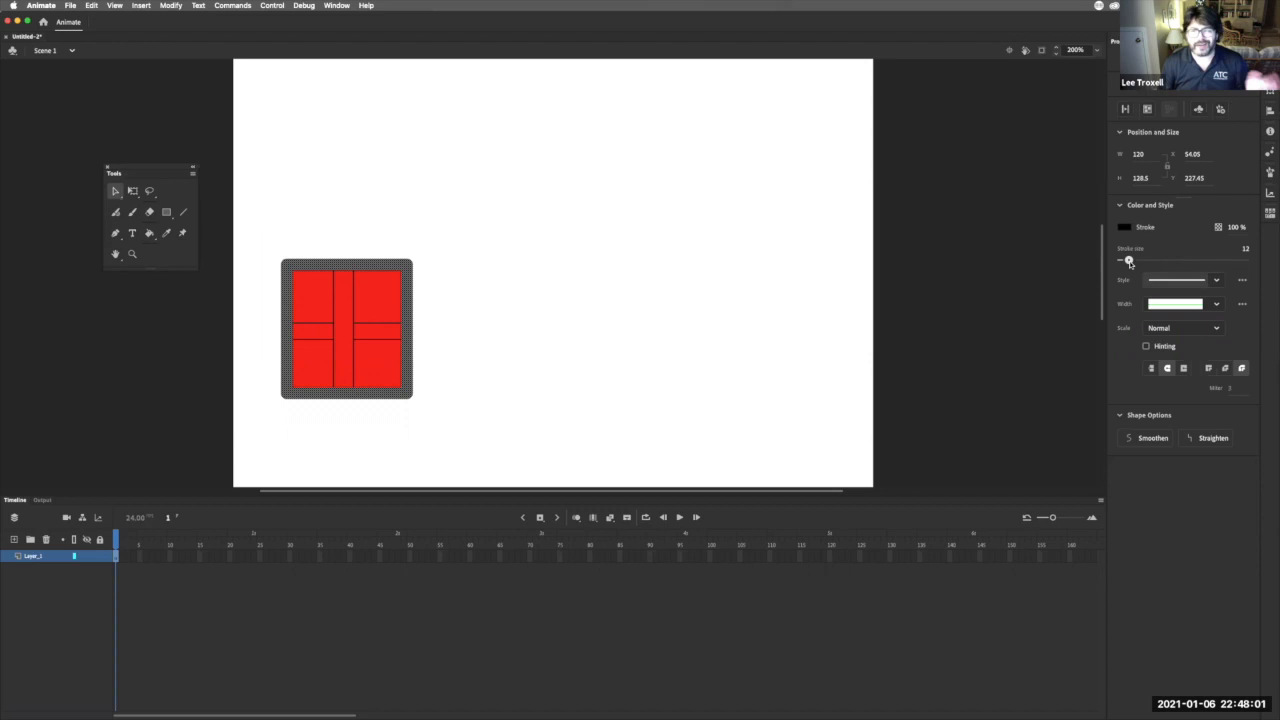
left_click_drag(1129, 262, 1124, 262)
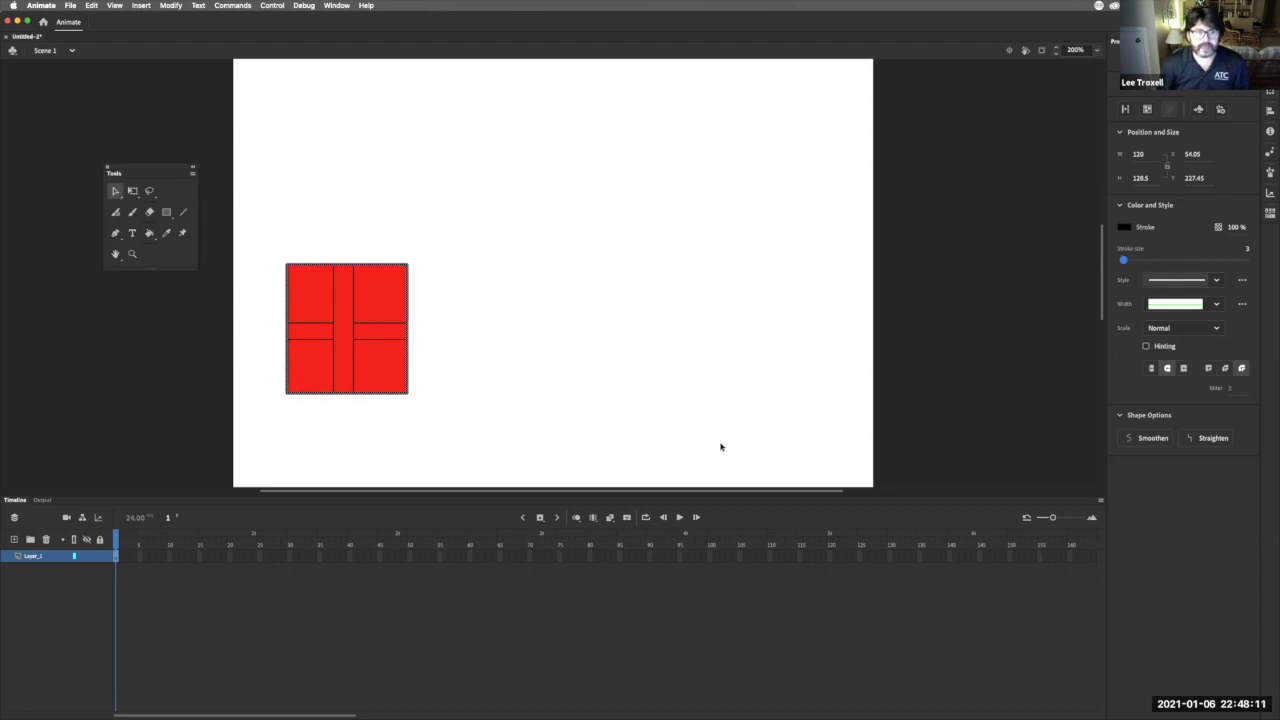
- Change the fill of the vertical ribbon band and both horizontal ribbon sections to light gray
left_click(348, 354)
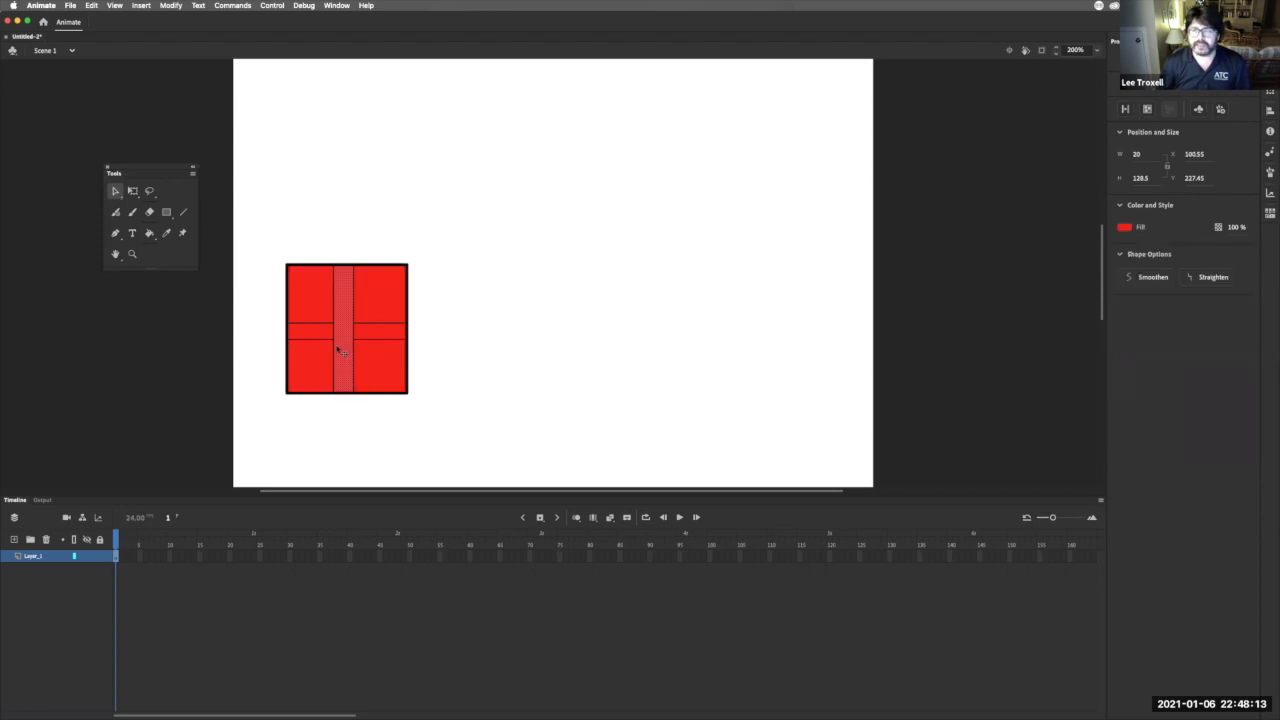
left_click(1124, 229)
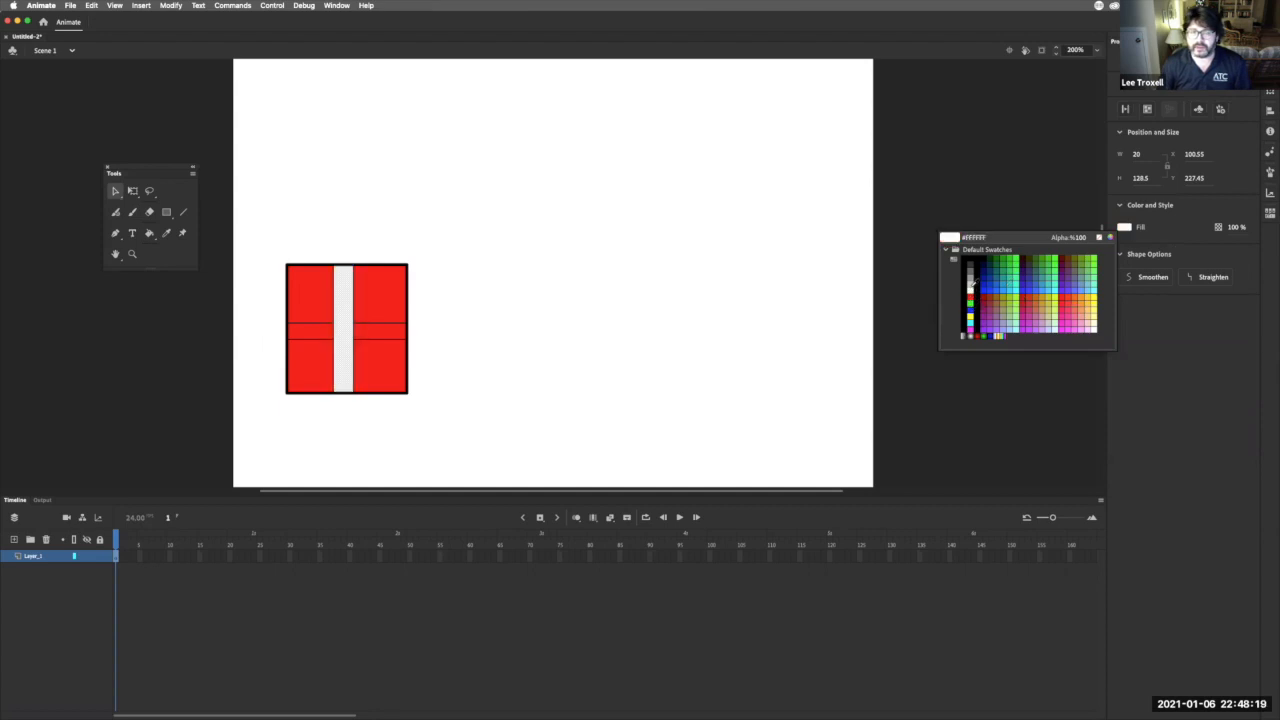
left_click(970, 283)
left_click(370, 330)
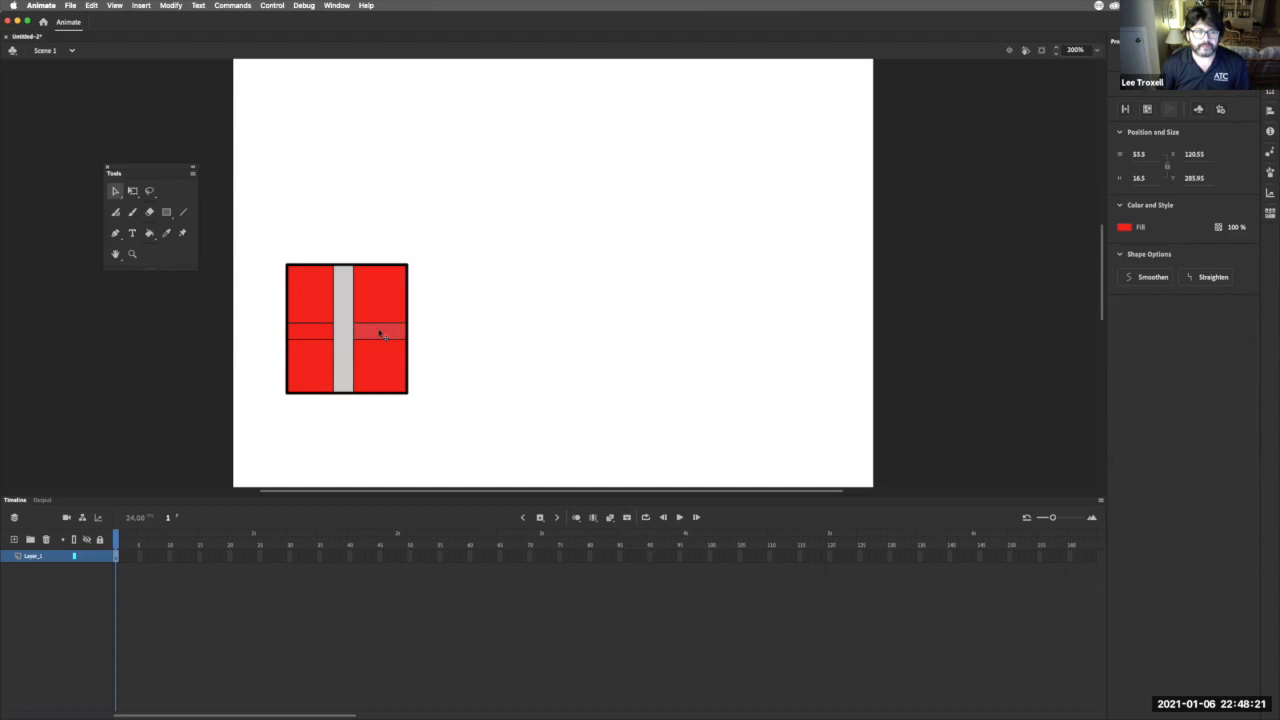
left_click(1124, 227)
left_click(970, 283)
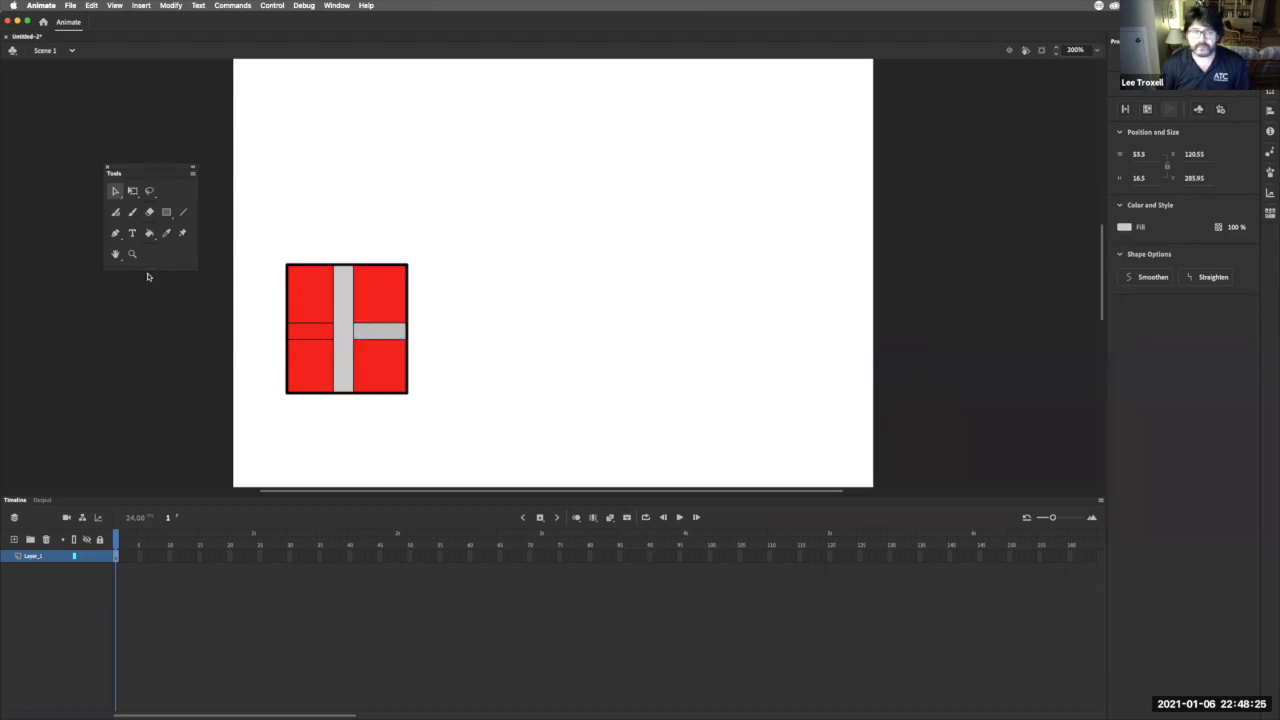
left_click(312, 333)
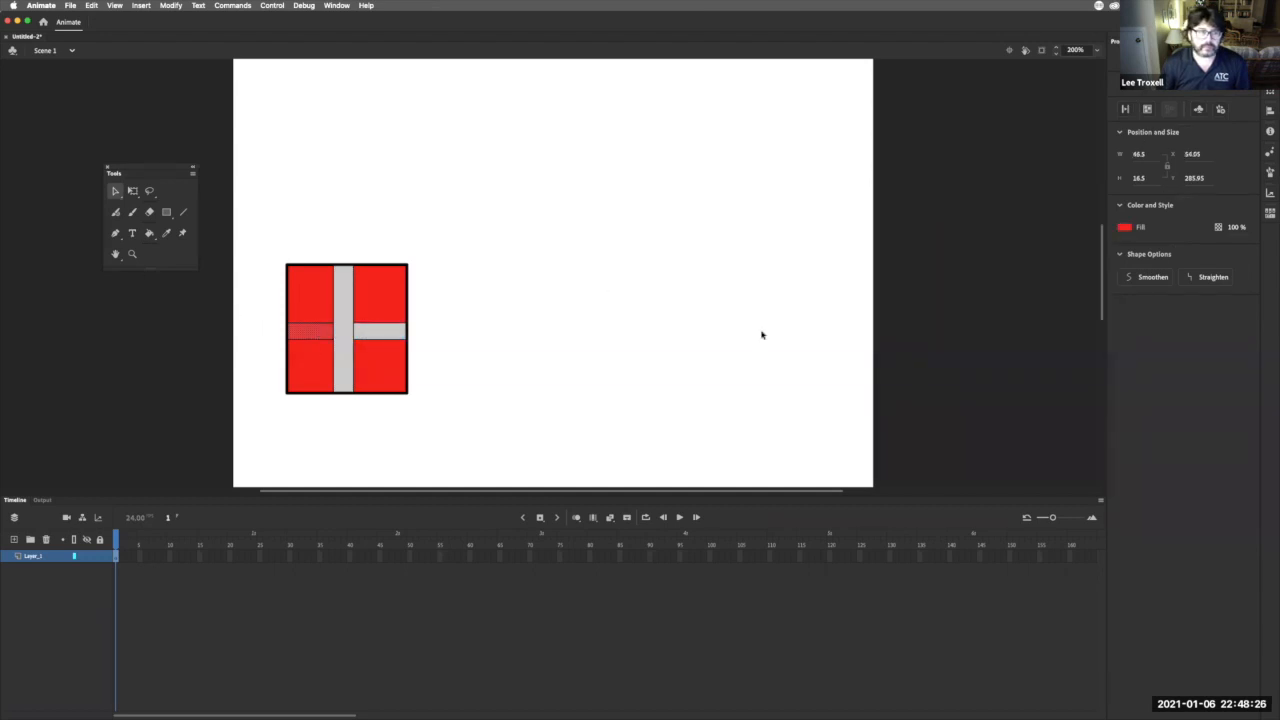
left_click(1124, 227)
left_click(971, 283)
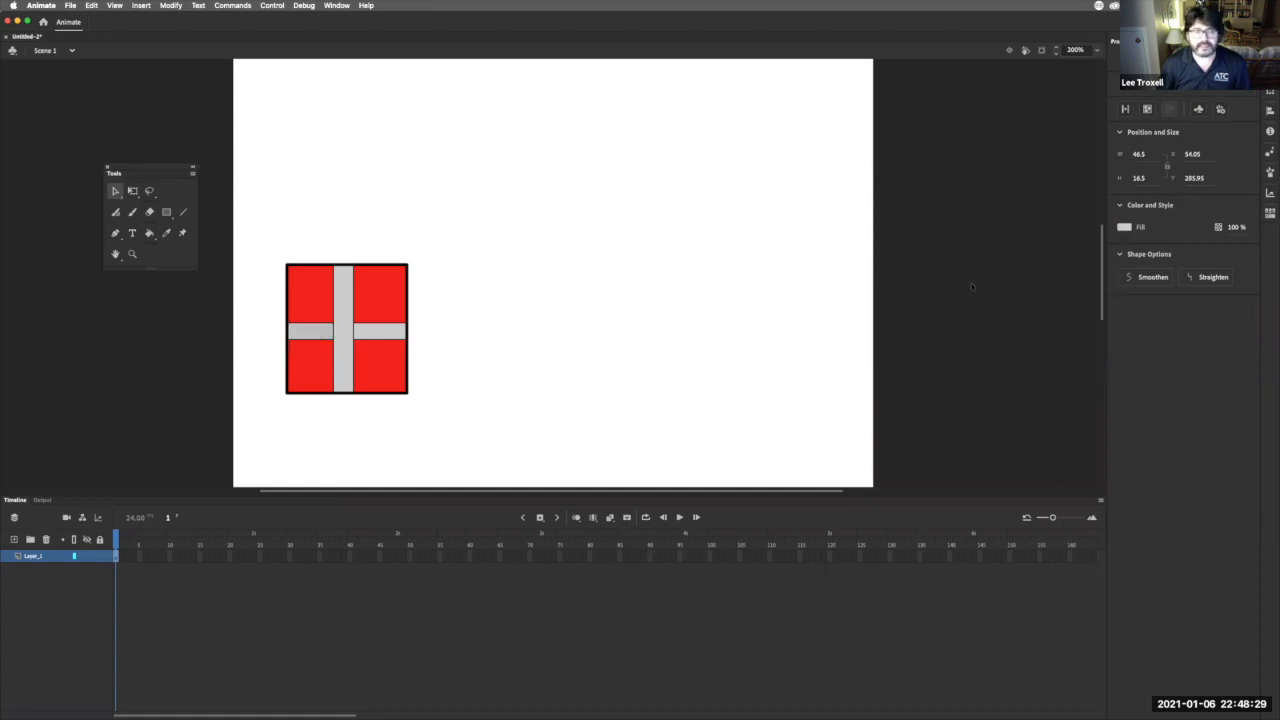
- Try a short light gray Classic Brush stroke at size 6 on the empty stage, and undo it
left_click(132, 213)
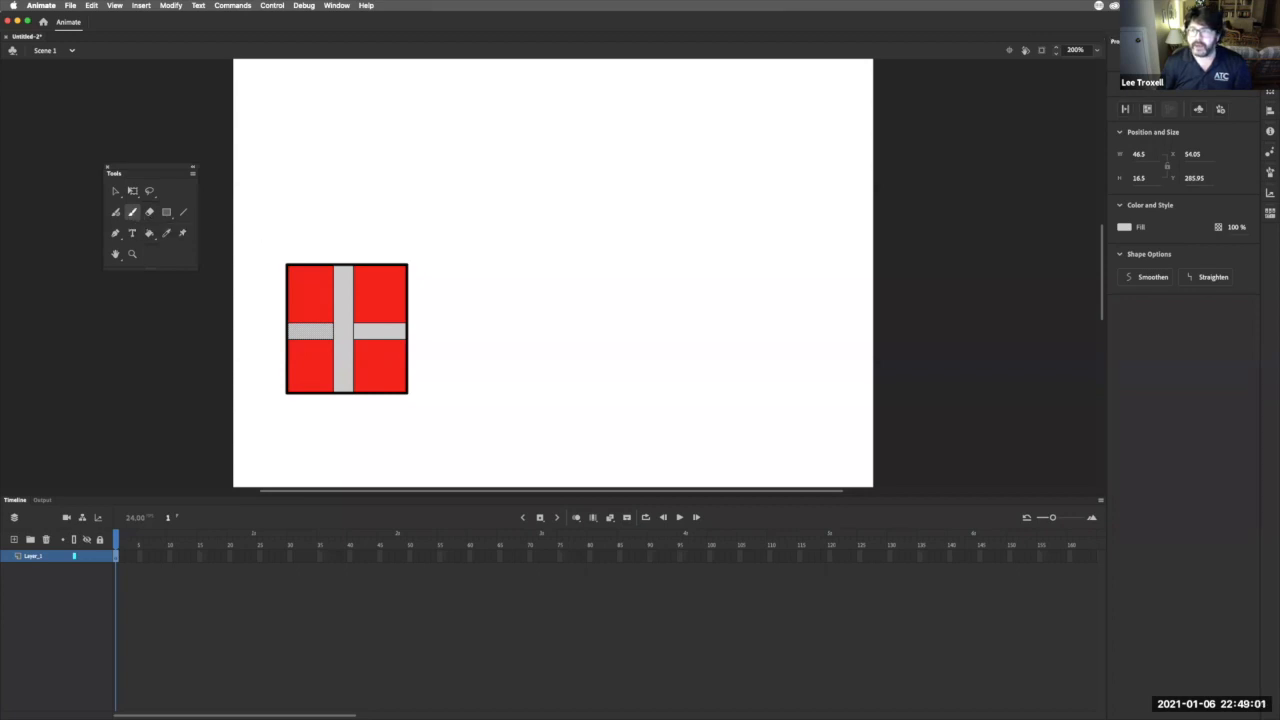
left_click(1129, 61)
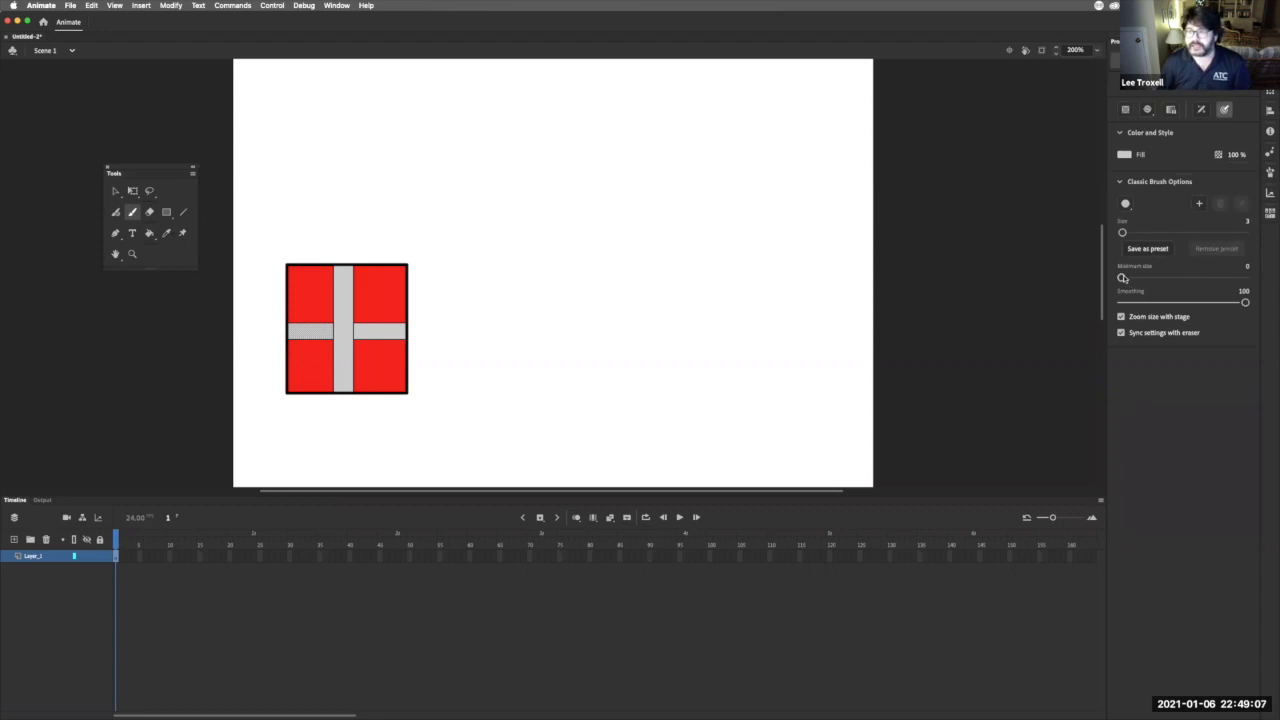
mouse_move(1122, 232)
left_mouse_down()
mouse_move(1178, 232)
mouse_move(1127, 243)
left_mouse_up()
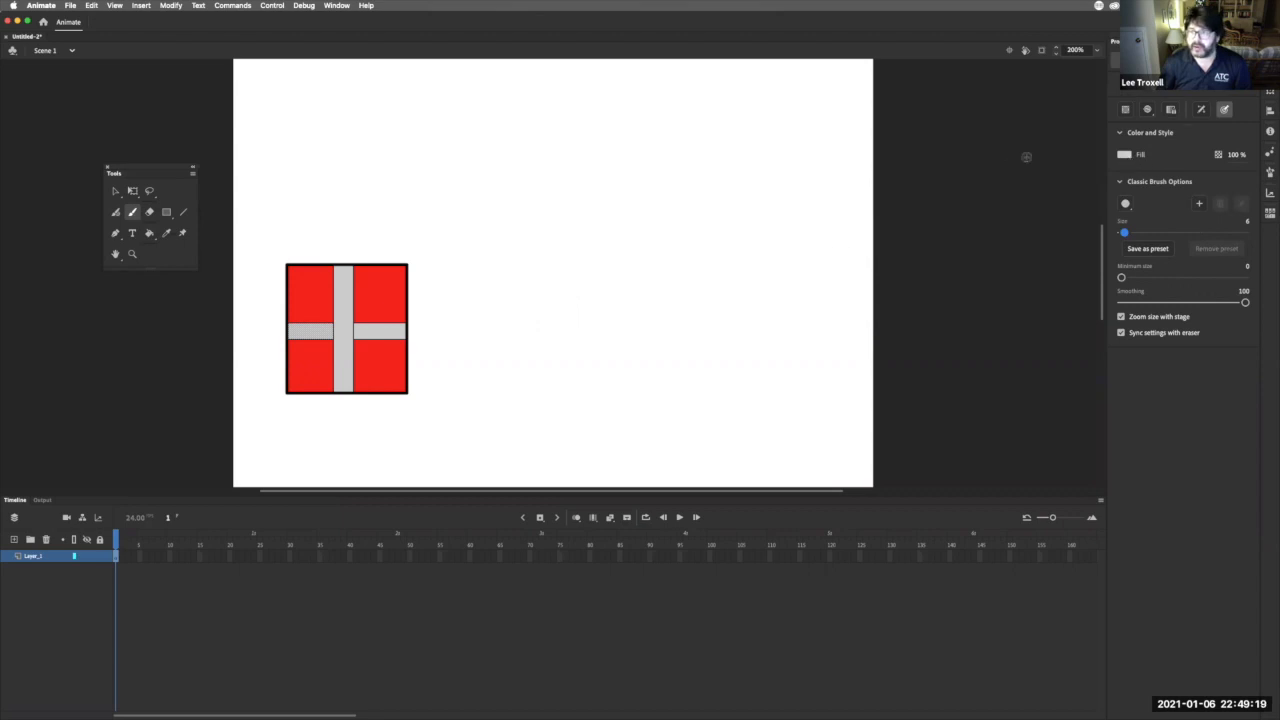
left_click_drag(569, 290, 606, 272)
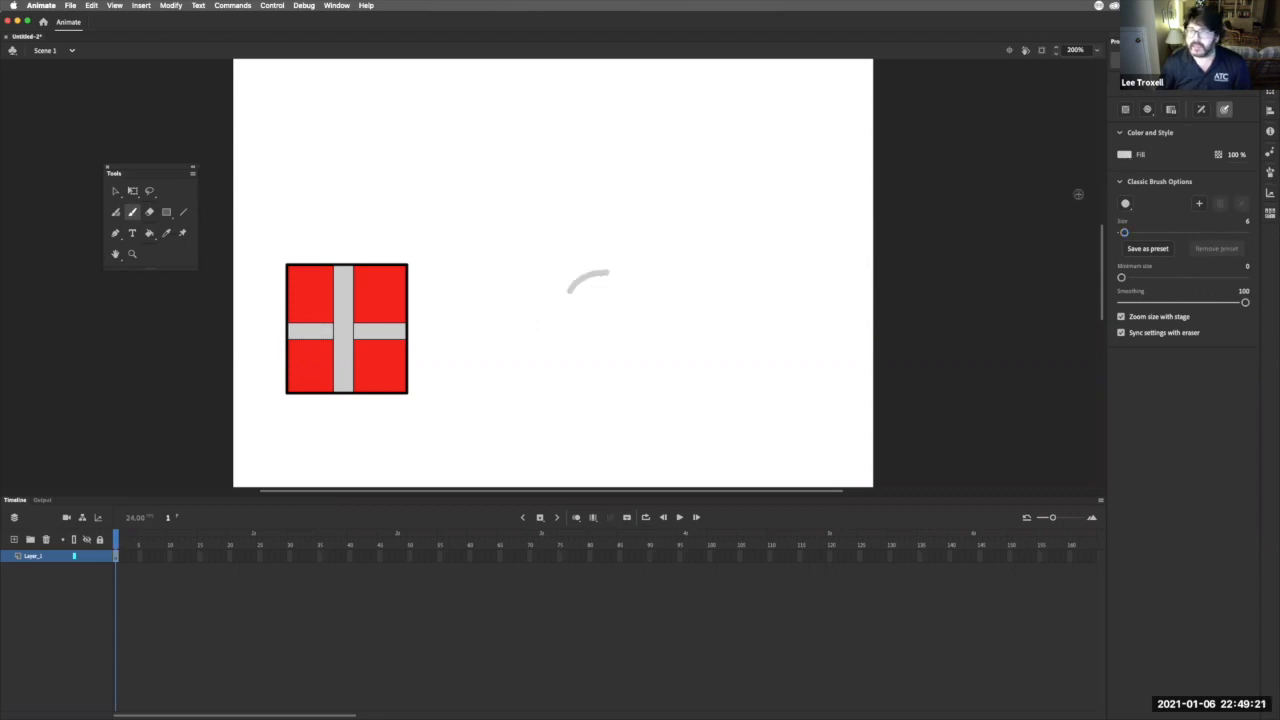
key("super+z")
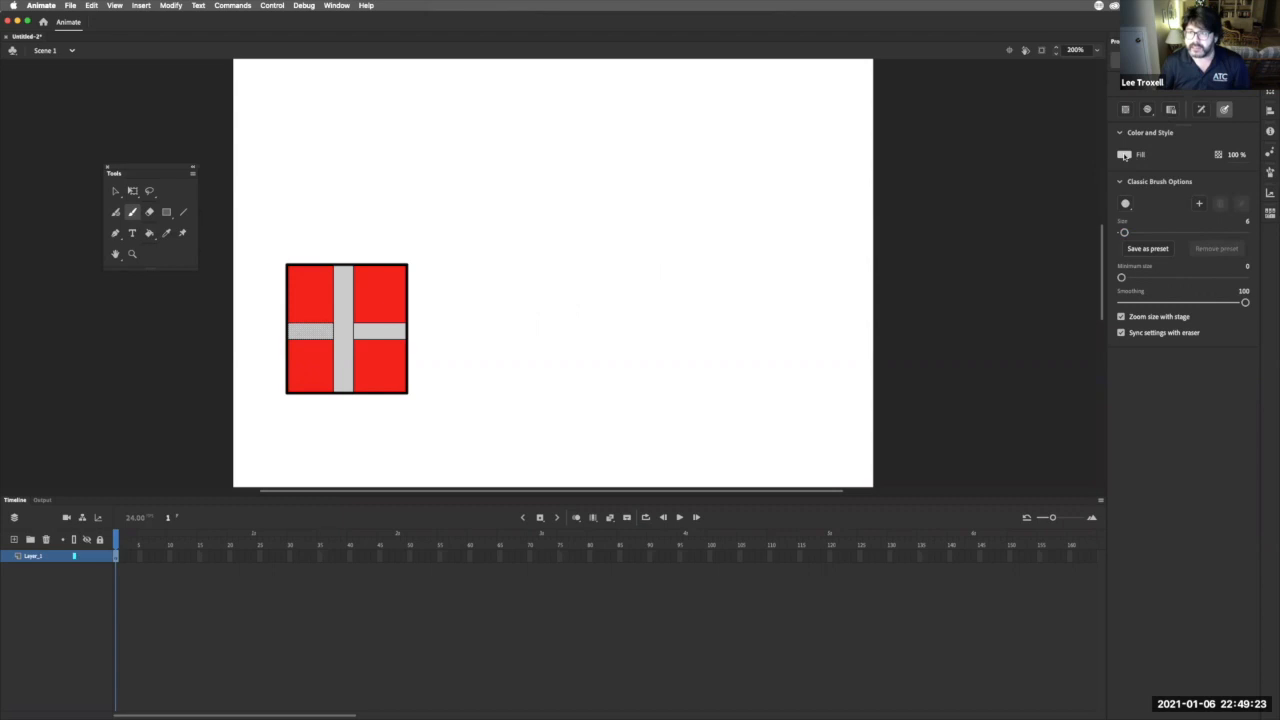
- Paint a black two-looped bow with two tails, about 112 by 60 px, beside the gift using brush size 4
left_click(1125, 156)
left_click(970, 184)
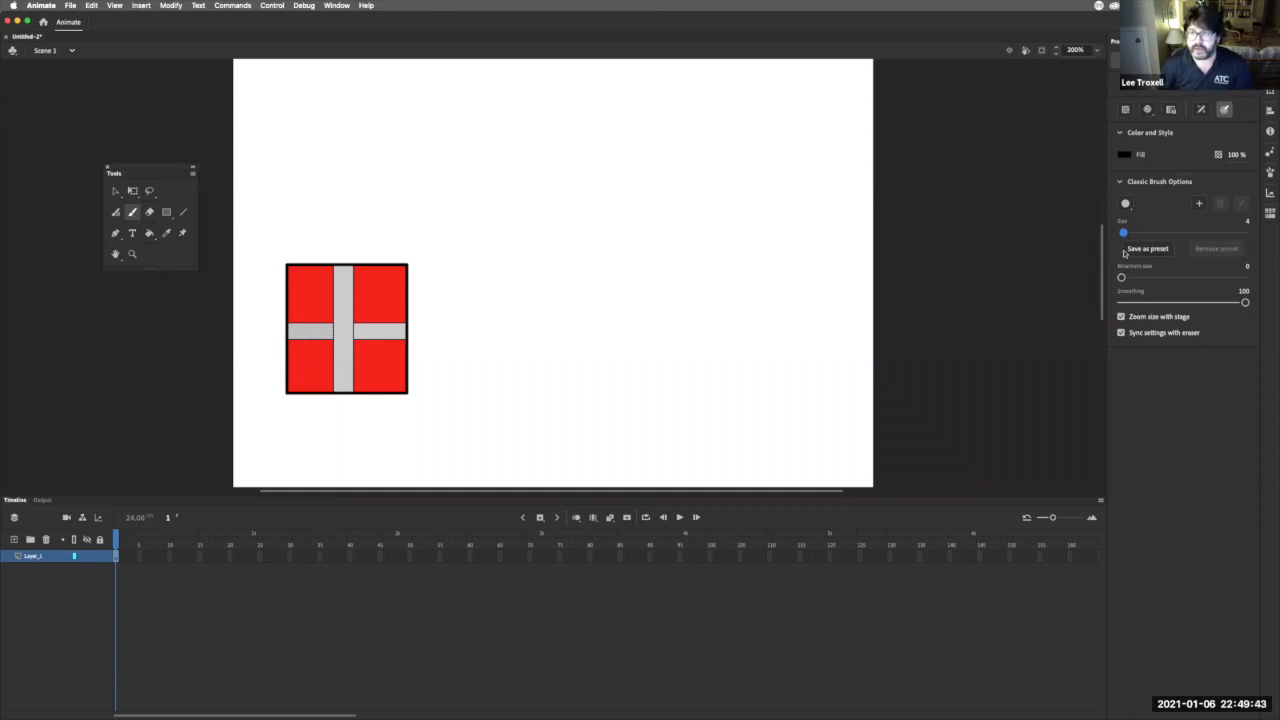
mouse_move(531, 265)
left_mouse_down()
mouse_move(518, 228)
mouse_move(533, 218)
mouse_move(533, 258)
mouse_move(569, 225)
mouse_move(536, 260)
mouse_move(594, 249)
mouse_move(579, 272)
mouse_move(495, 268)
mouse_move(485, 252)
mouse_move(527, 262)
left_mouse_up()
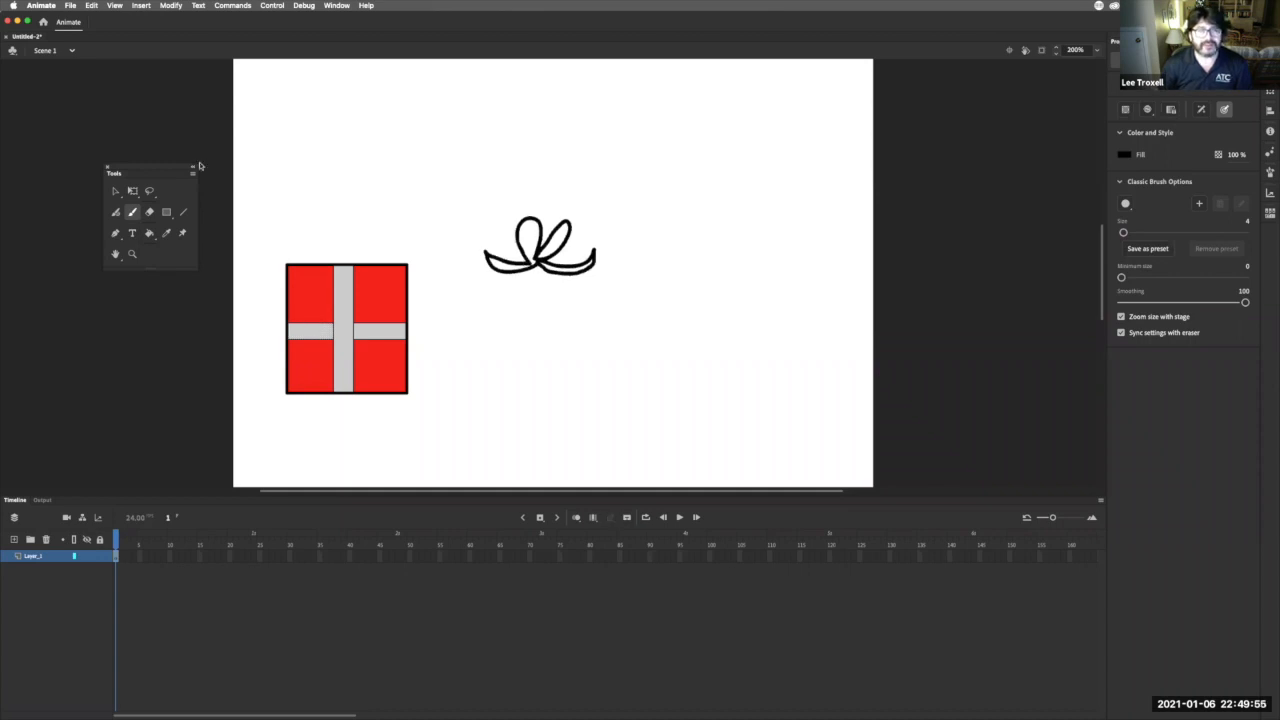
- Select the whole bow and move it onto the gift box's top edge, at about X 59, Y 170
left_click(116, 191)
left_click_drag(477, 189, 614, 326)
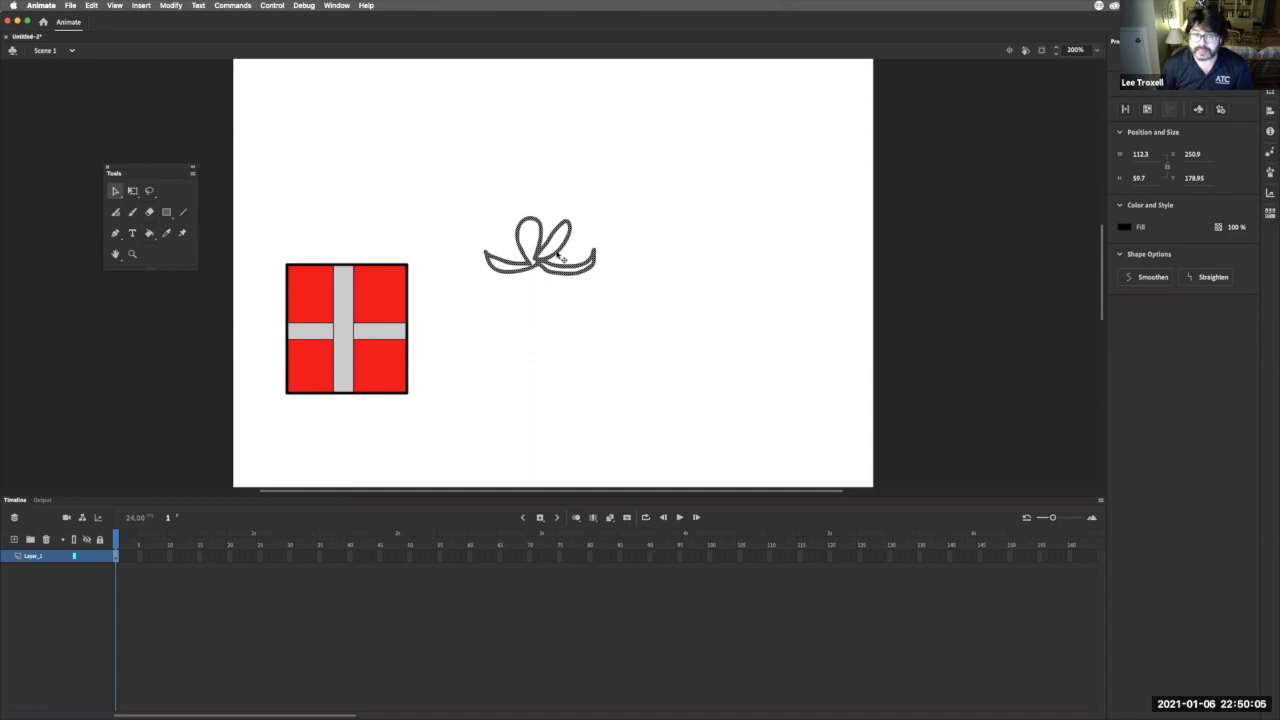
left_click(170, 6)
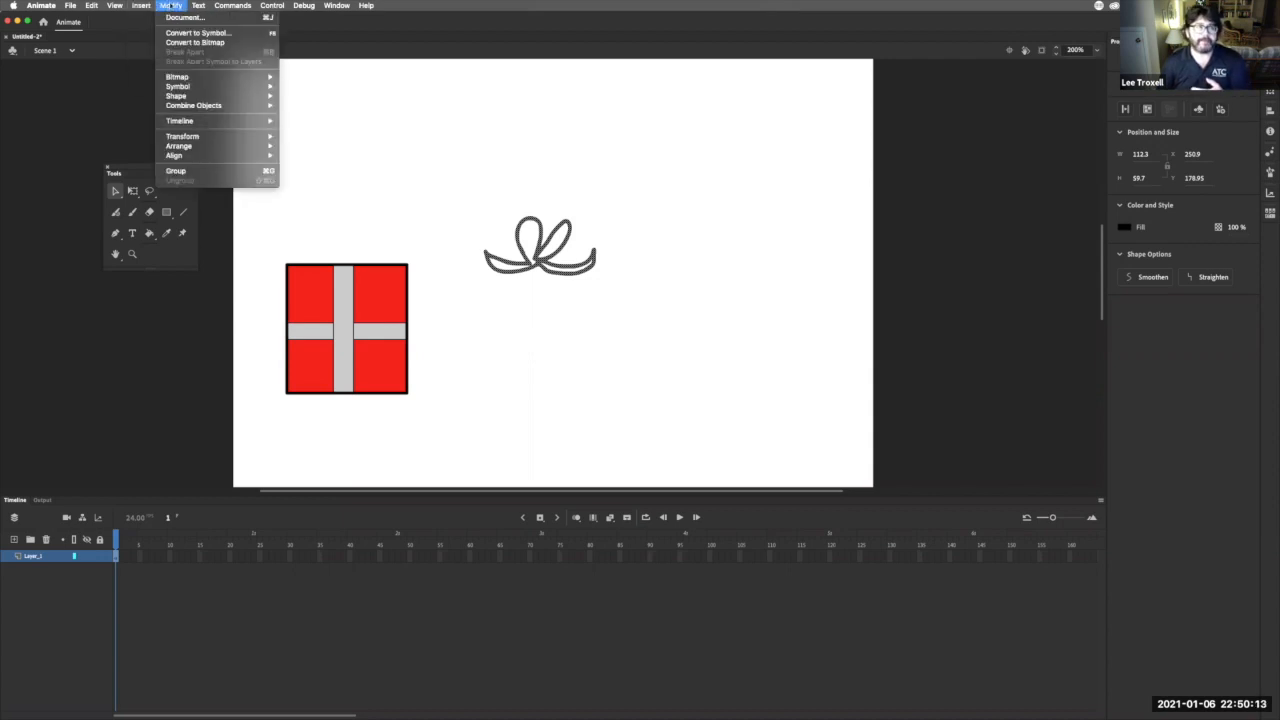
left_click(98, 5)
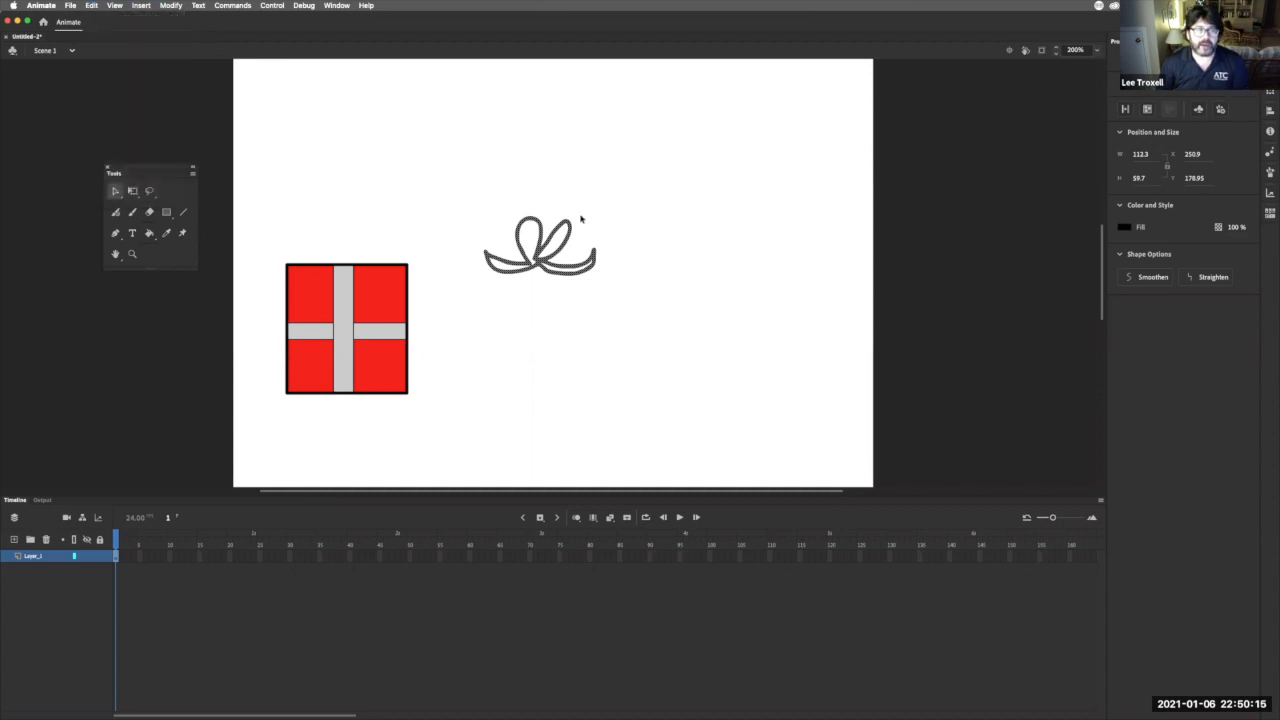
left_click_drag(547, 243, 360, 234)
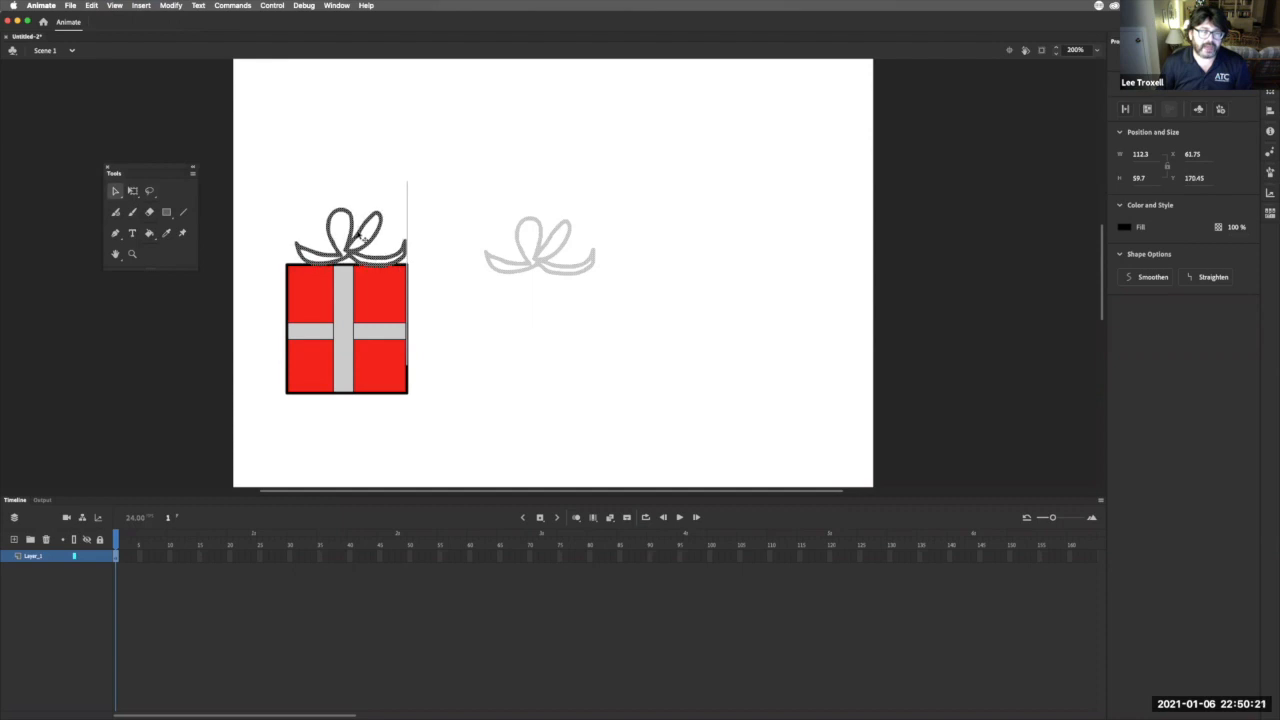
left_click_drag(360, 235, 358, 234)
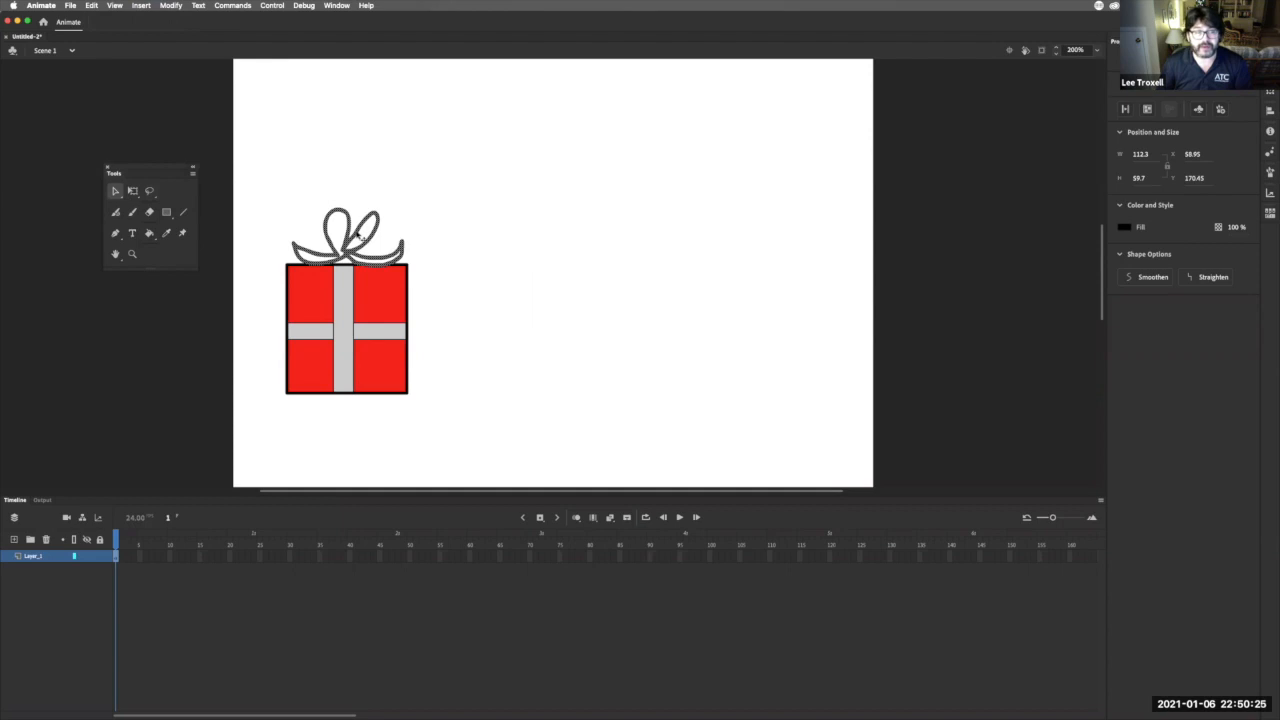
left_click(469, 397)
left_click_drag(500, 432, 660, 336)
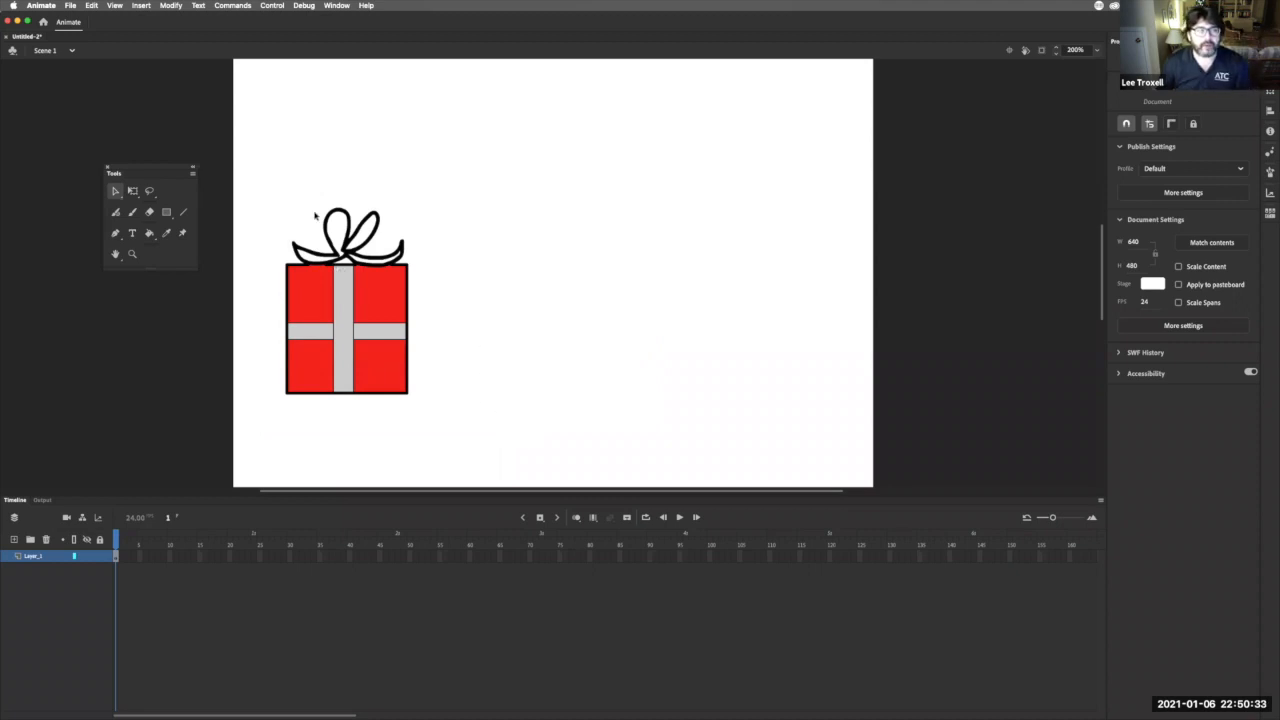
- Select the whole gift with its bow and start converting it to a symbol of type Graphic
left_click_drag(262, 178, 470, 421)
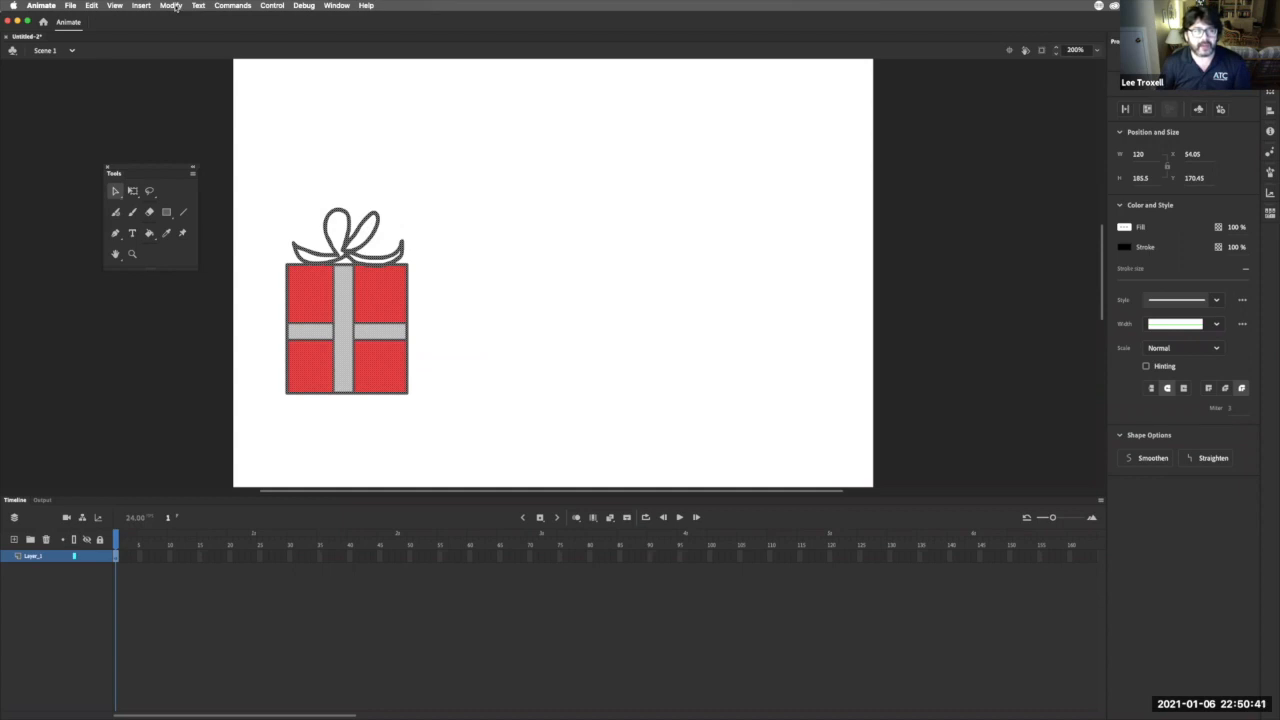
left_click(176, 6)
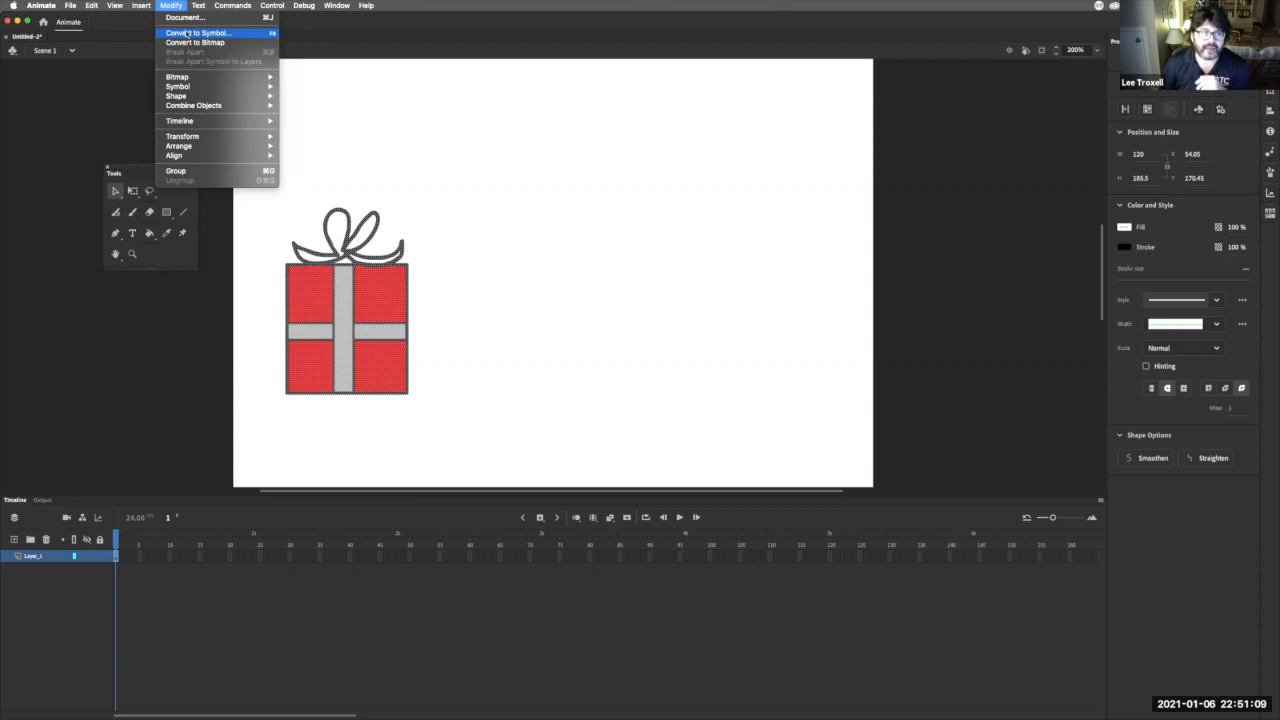
left_click(187, 34)
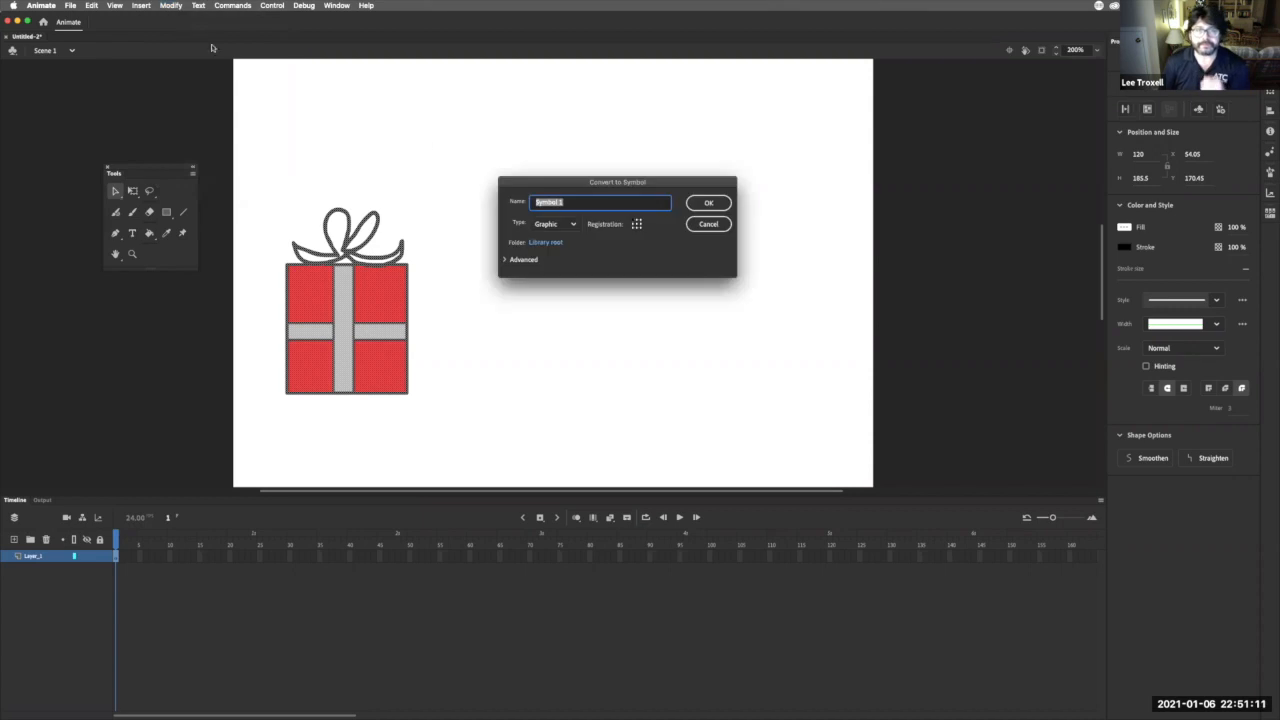
left_click(577, 223)
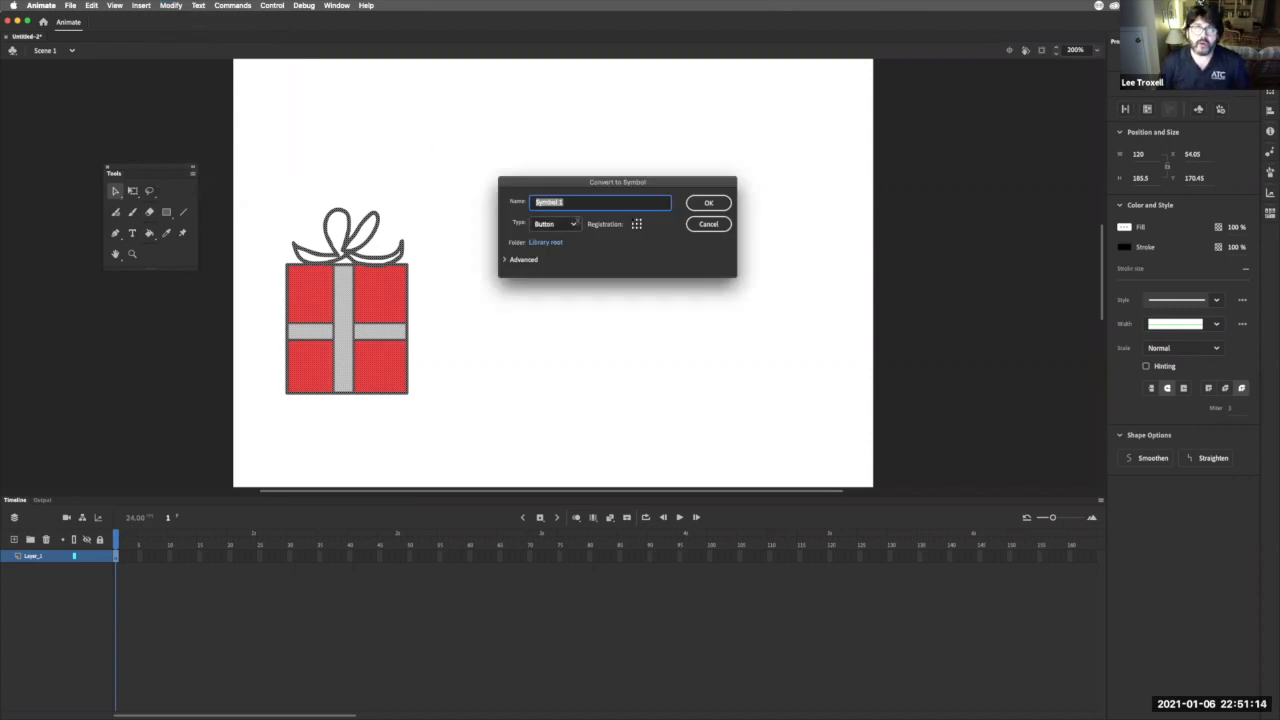
left_click(575, 225)
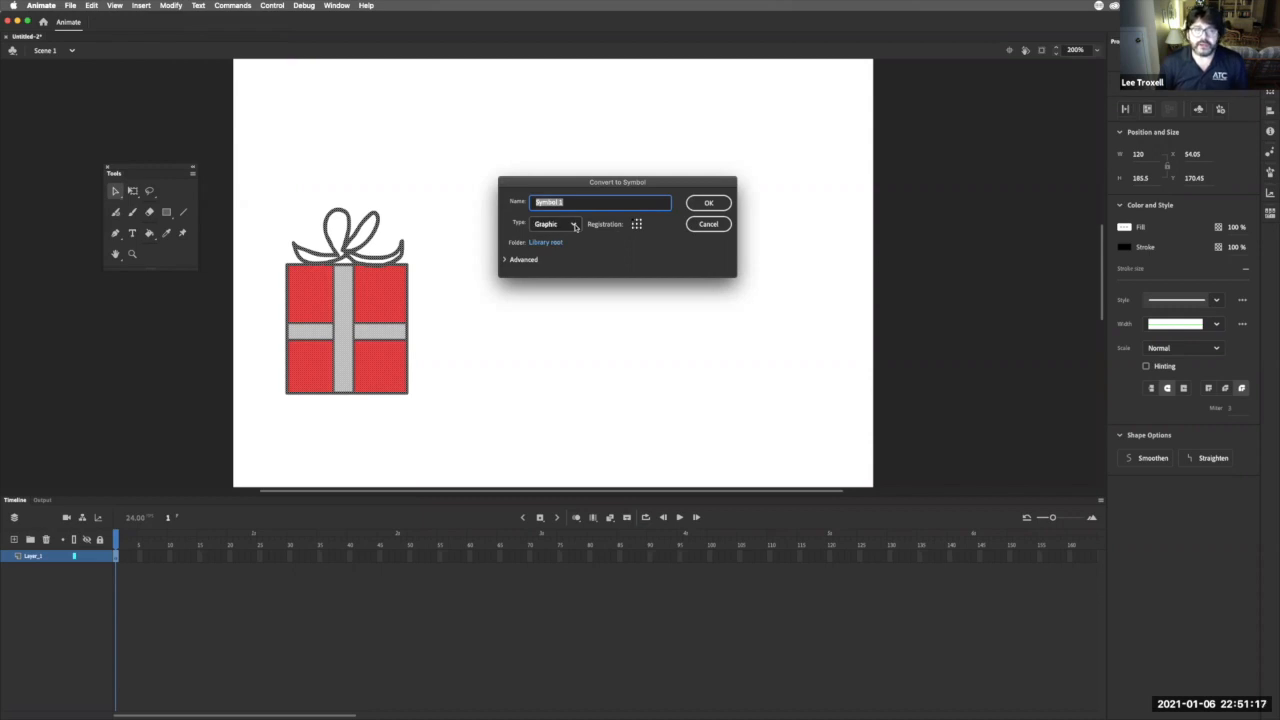
left_click(574, 226)
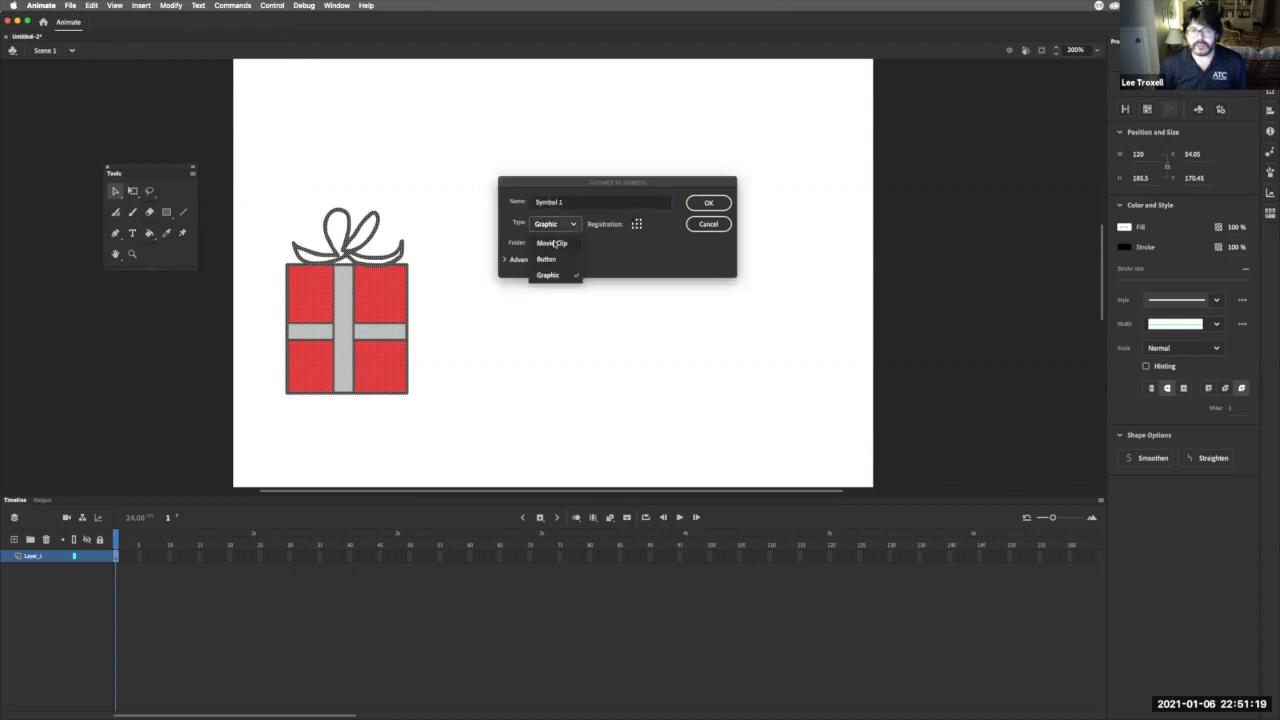
left_click(558, 244)
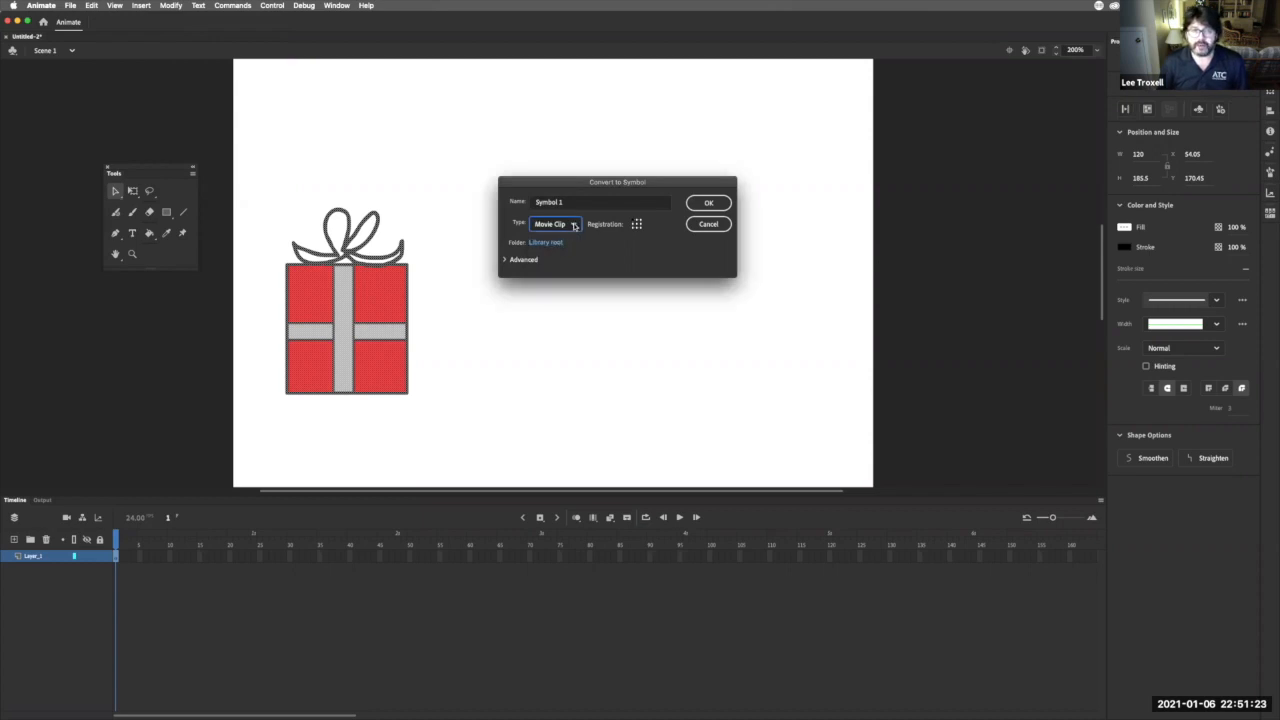
left_click(575, 226)
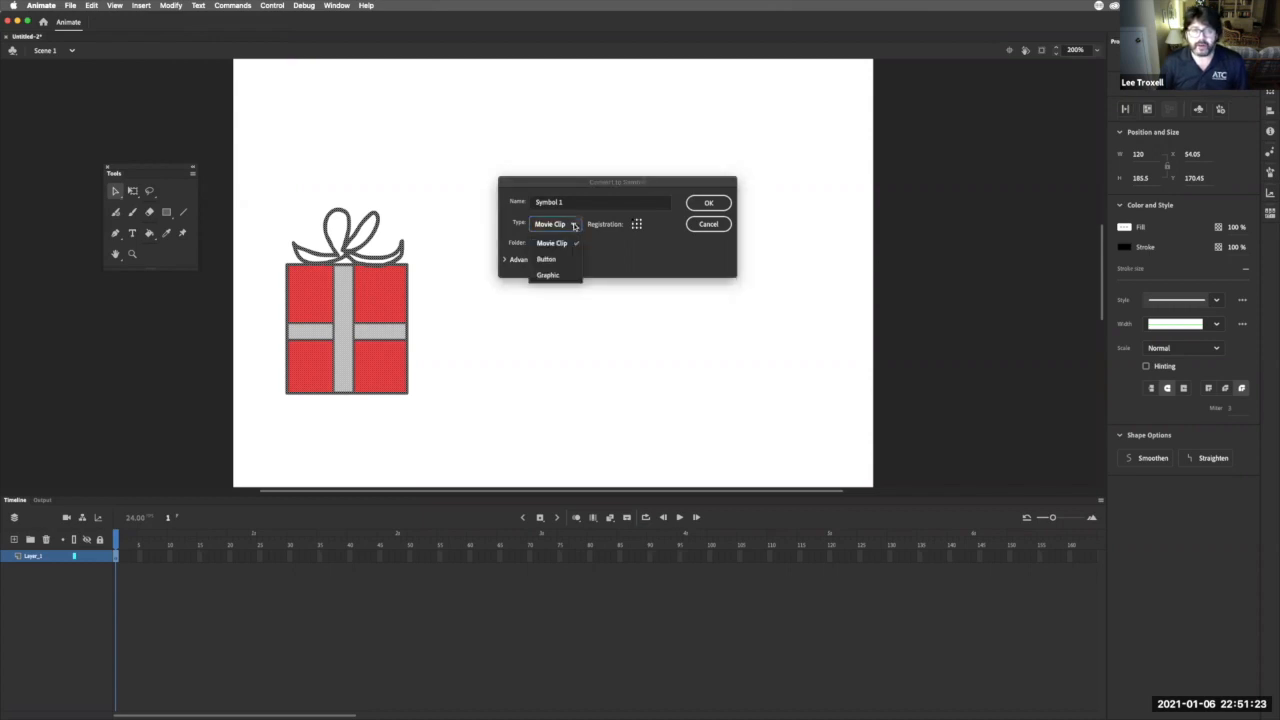
left_click(561, 275)
- Name the new symbol Present, set its registration point to the center, and create it
left_click_drag(573, 205, 473, 193)
type("Present")
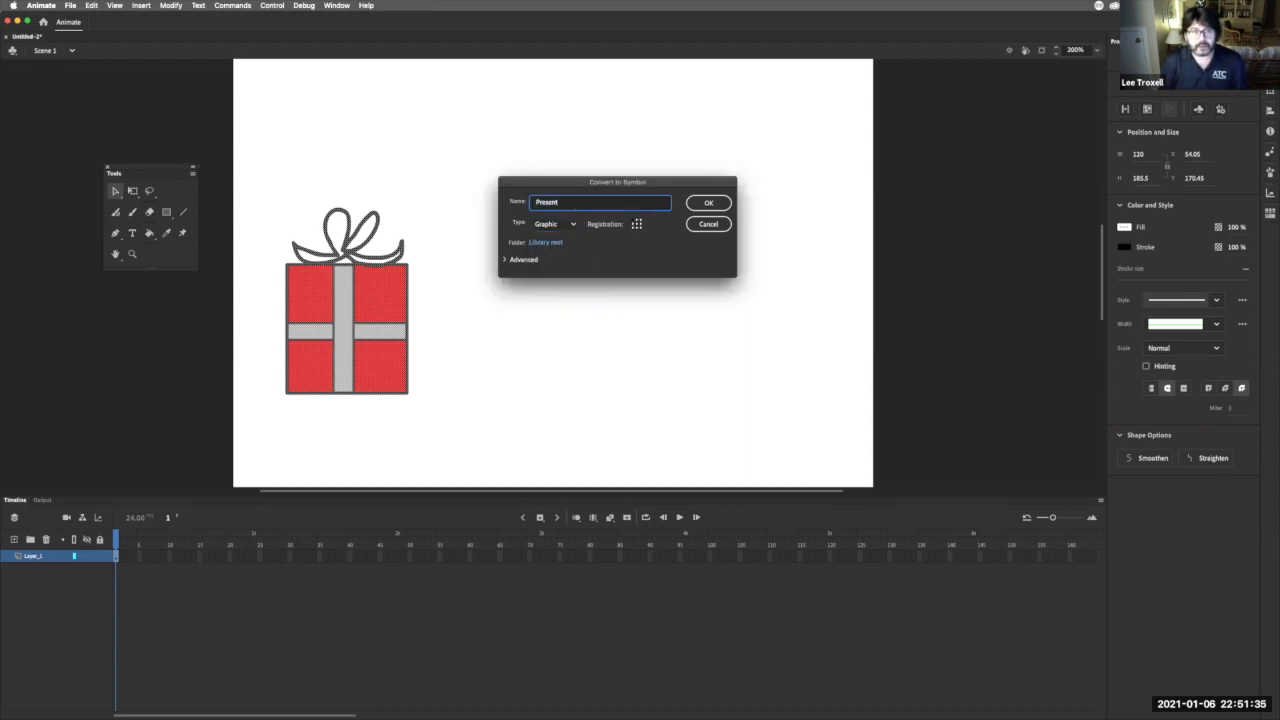
left_click(637, 224)
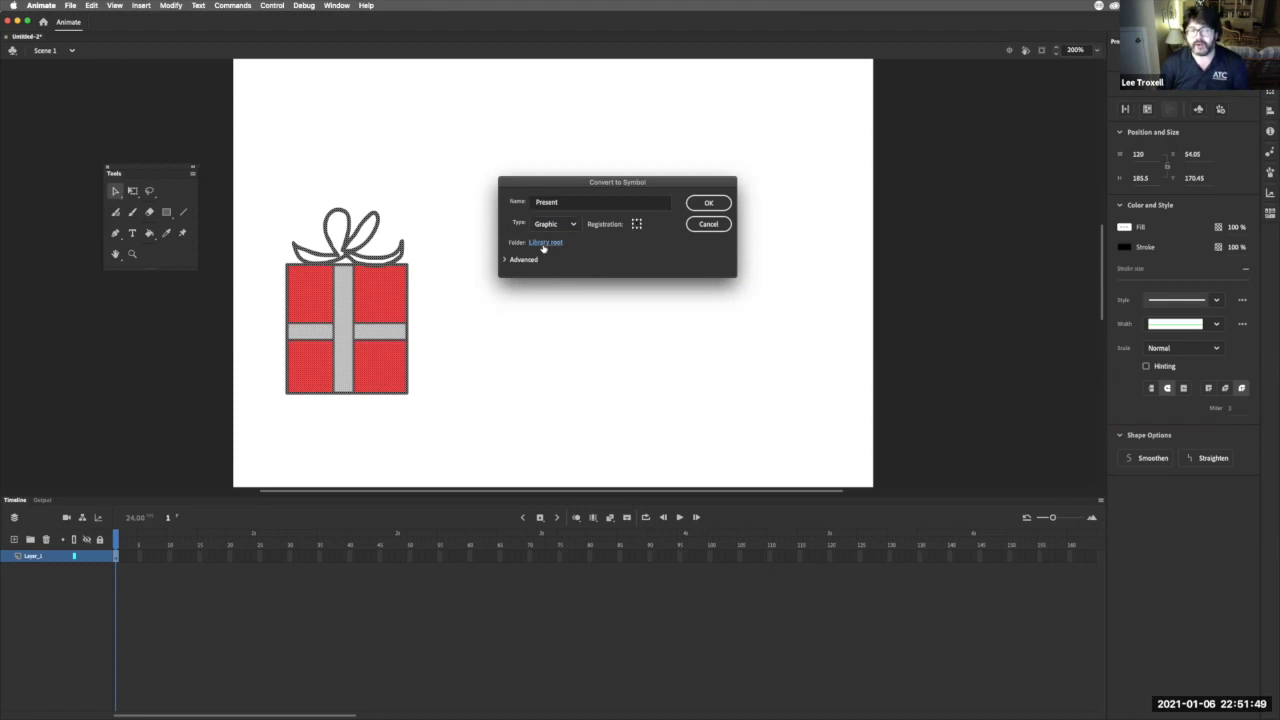
left_click(505, 260)
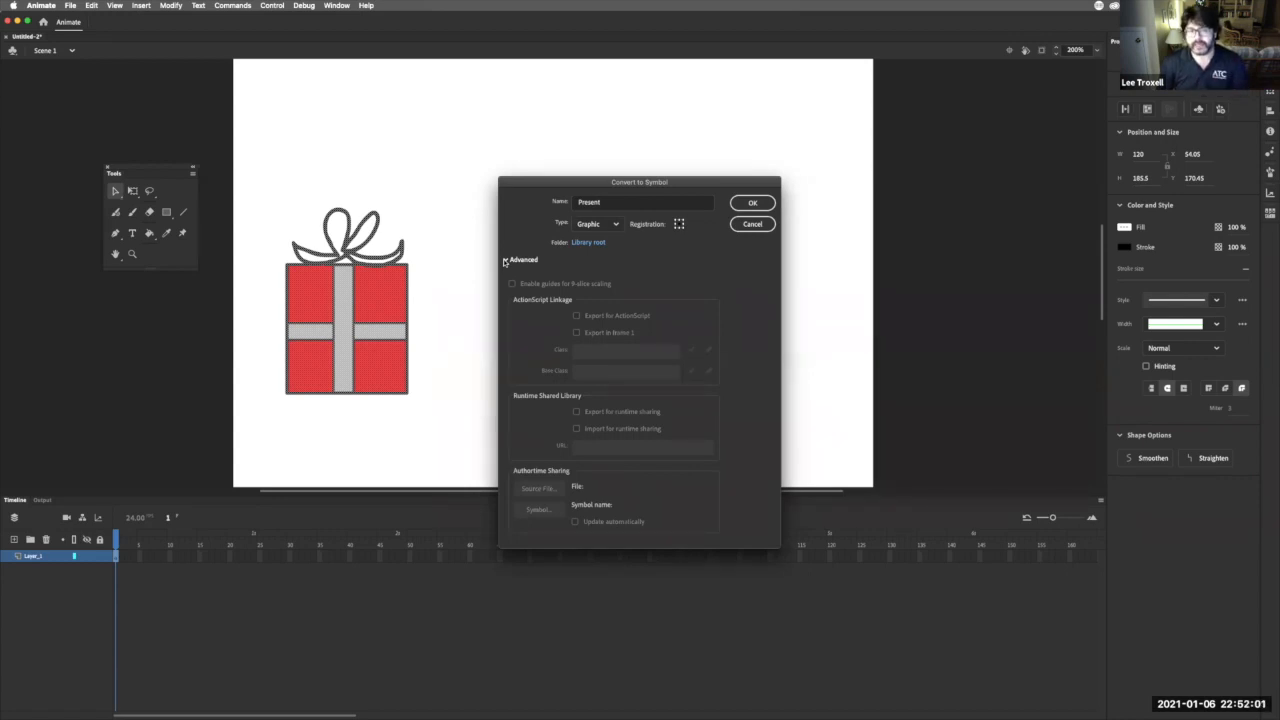
left_click(505, 260)
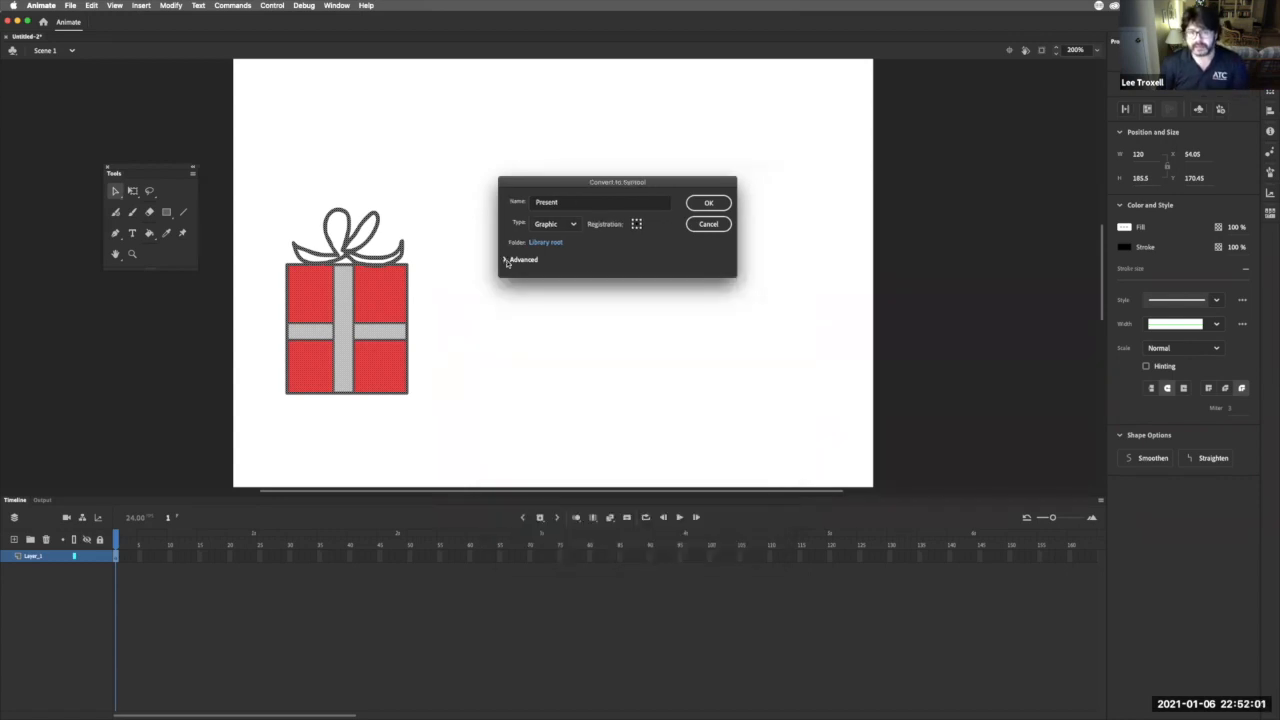
left_click(707, 204)
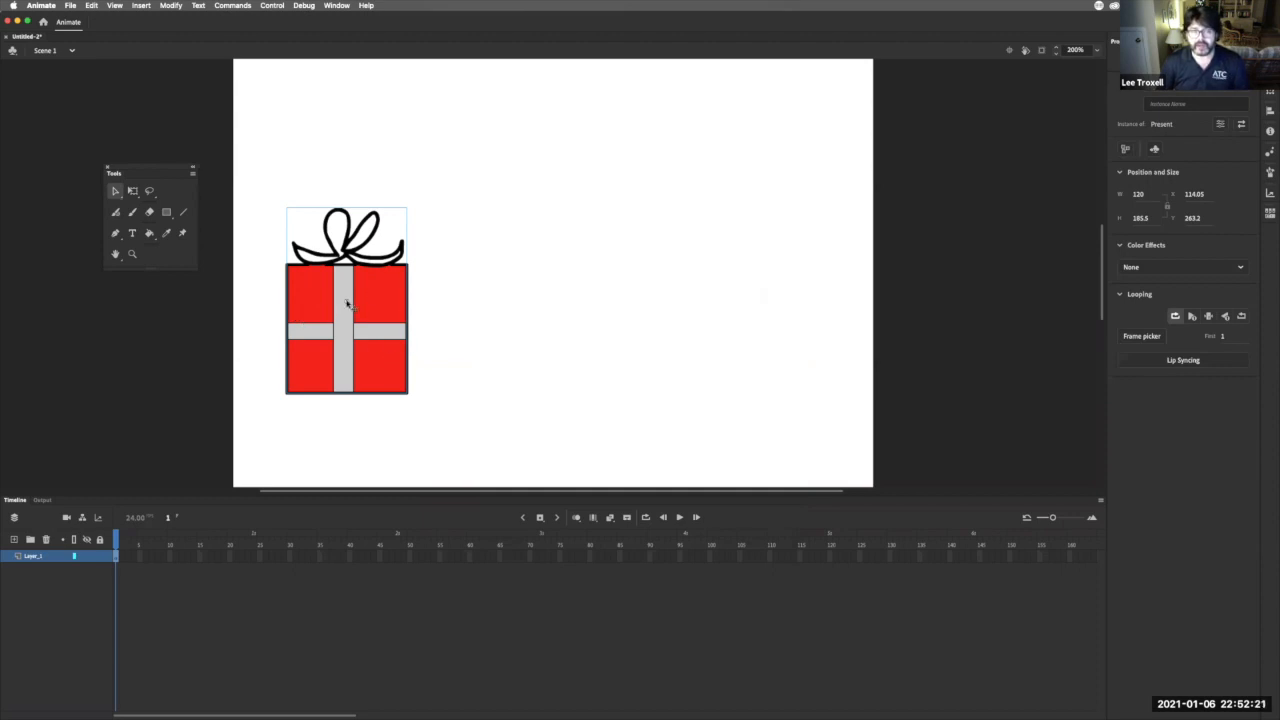
- Delete the gift symbol instance from the stage
left_click(499, 393)
left_click_drag(522, 412, 296, 168)
key("Delete")
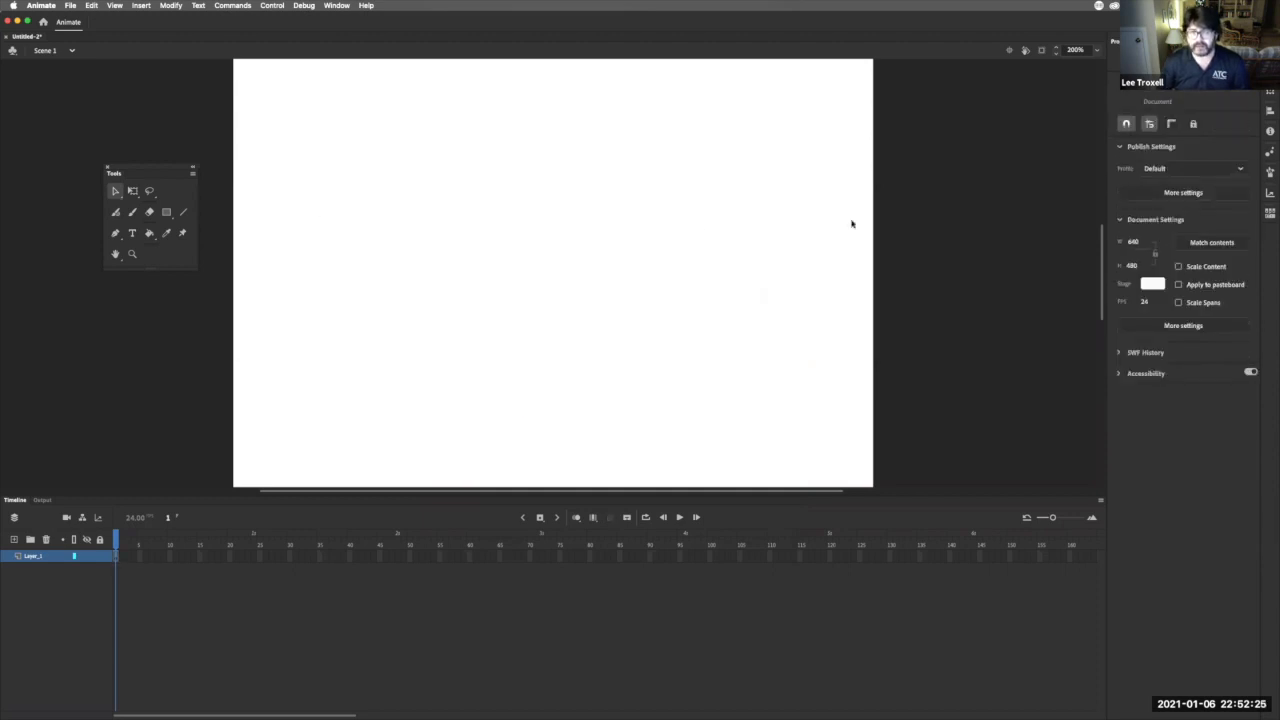
- Place an instance of the Present symbol from the library on the upper part of the stage
left_click(1148, 41)
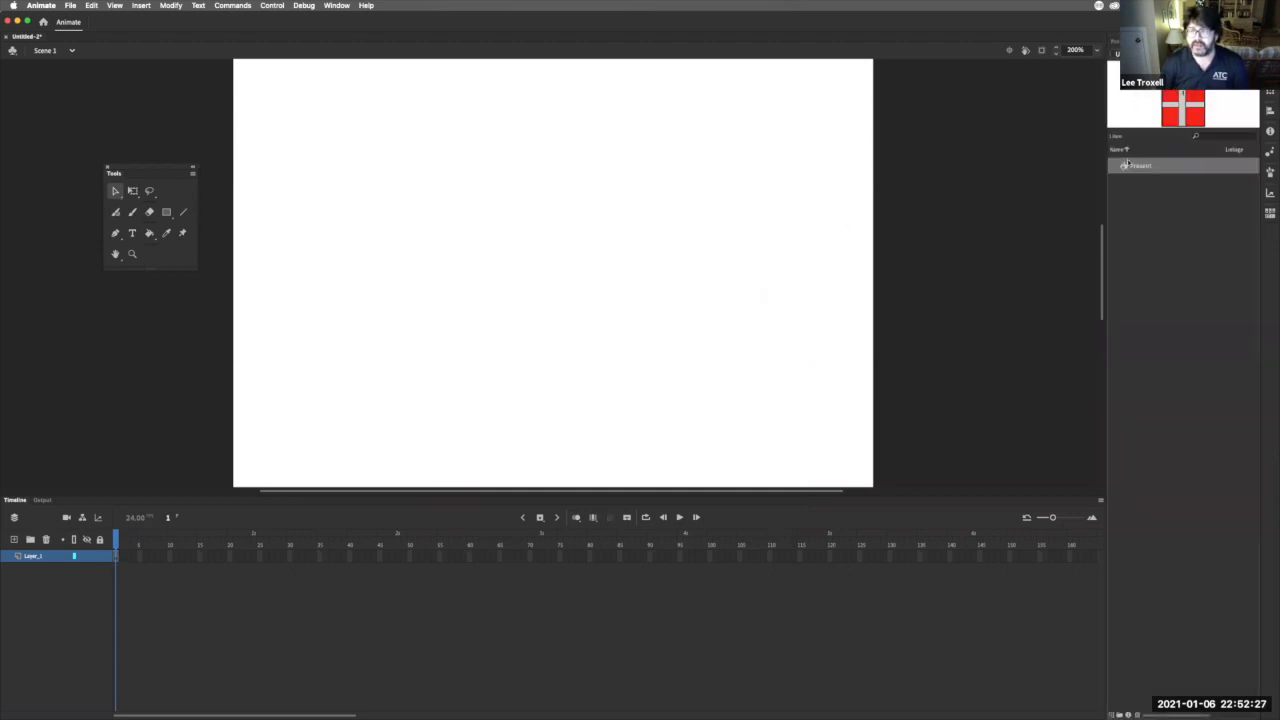
left_click_drag(1124, 167, 394, 157)
left_click_drag(425, 268, 425, 273)
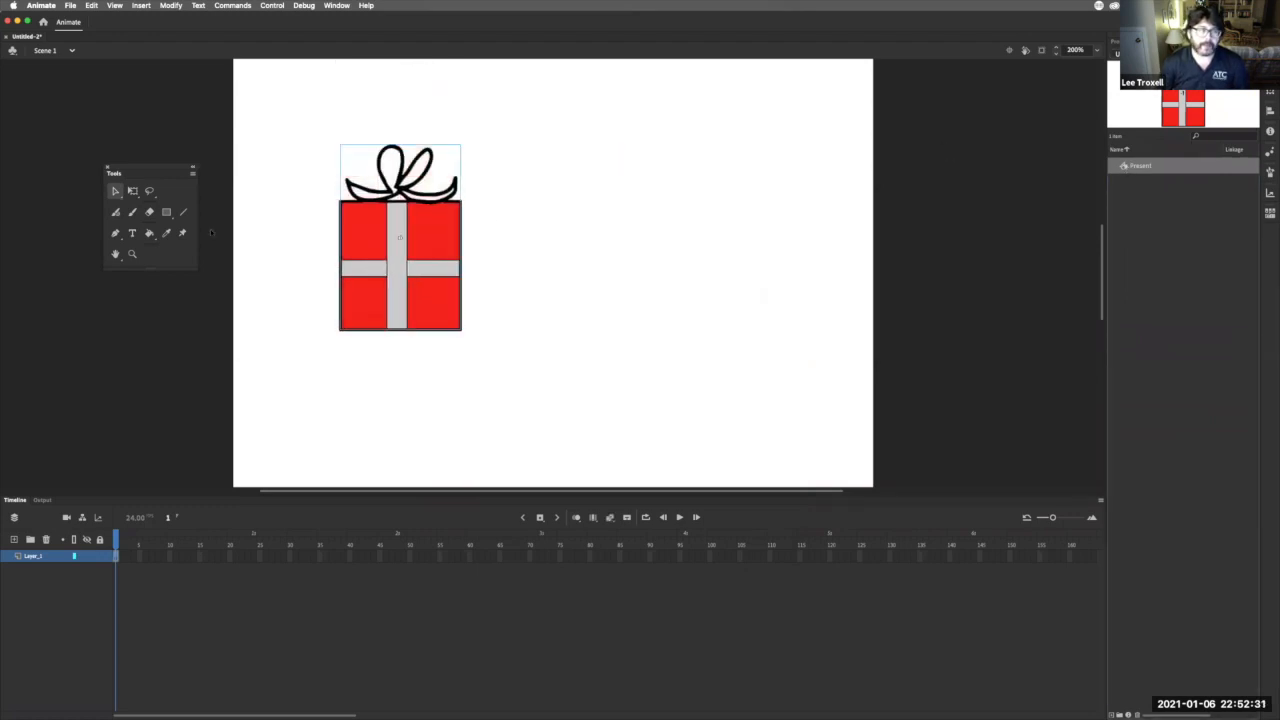
- Scale the Present instance proportionally about its center to about half its size with Free Transform
left_click(132, 191)
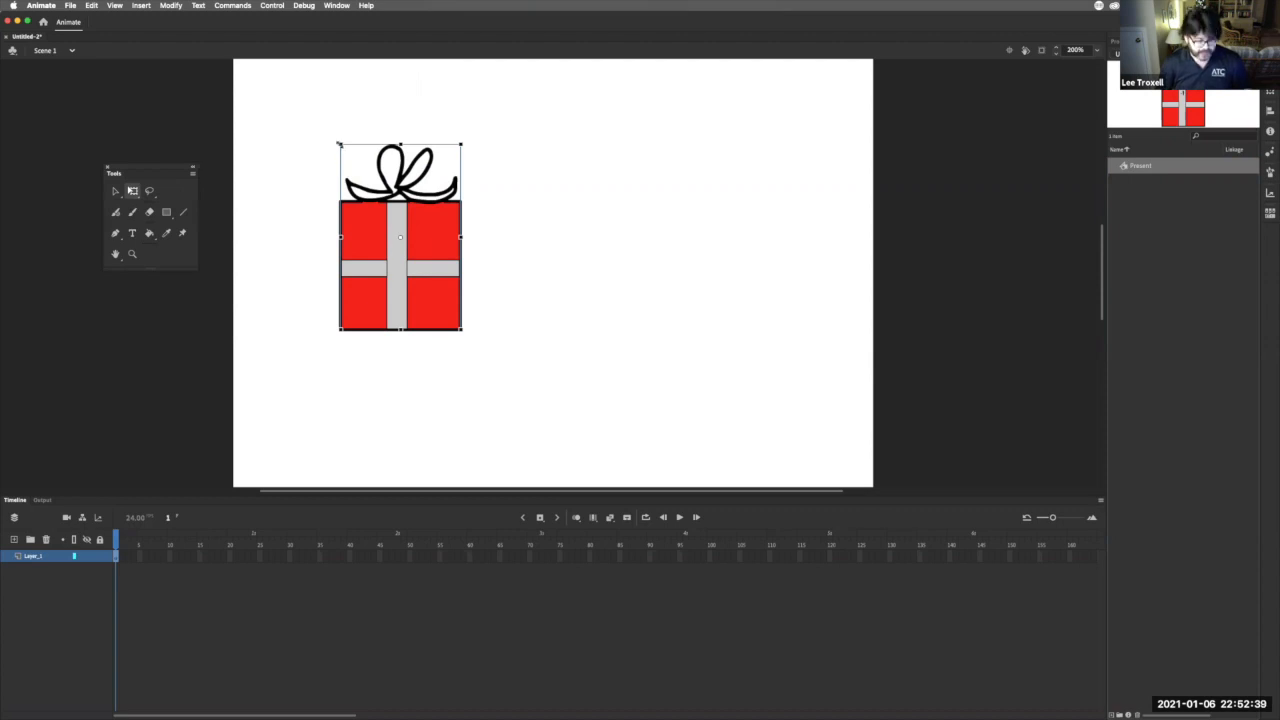
left_click_drag(339, 145, 370, 189)
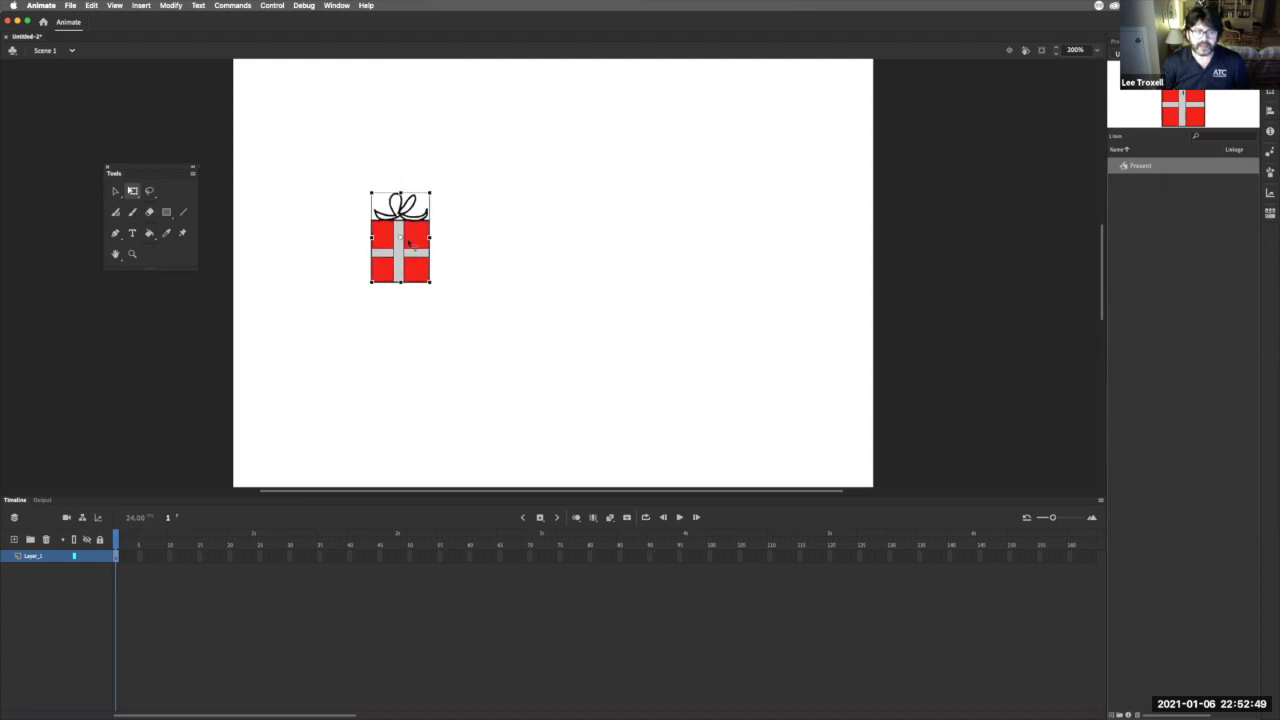
left_click(478, 247)
left_click(414, 252)
scroll(411, 249, "right", 5)
scroll(411, 249, "left", 9)
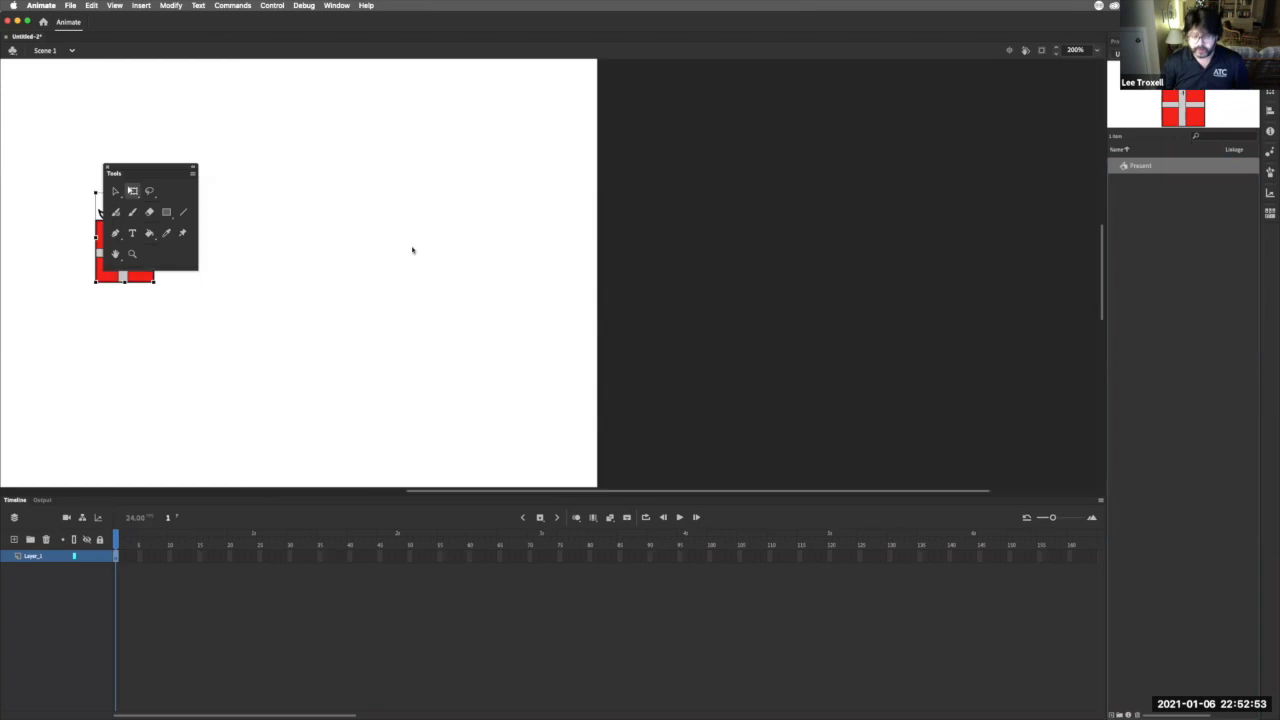
- Delete the scaled-down Present instance from the stage
scroll(411, 249, "right", 2)
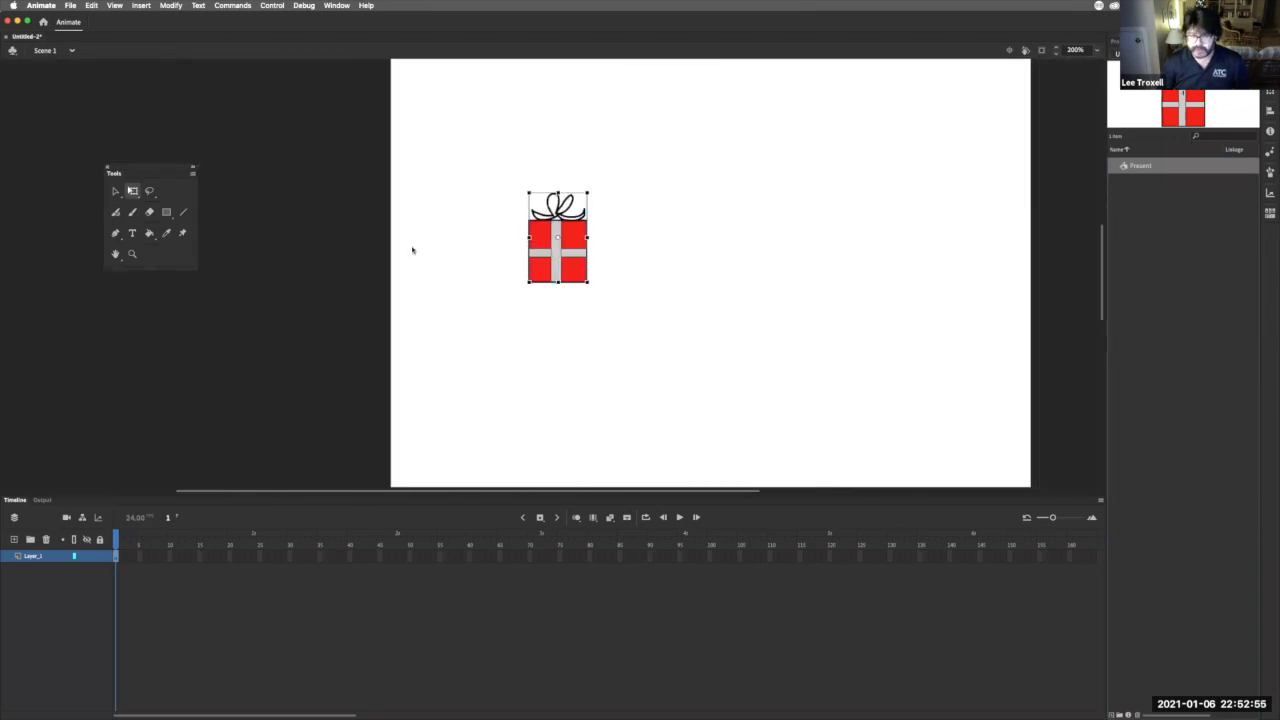
key("Delete")
scroll(410, 249, "right", 2)
scroll(410, 249, "left", 1)
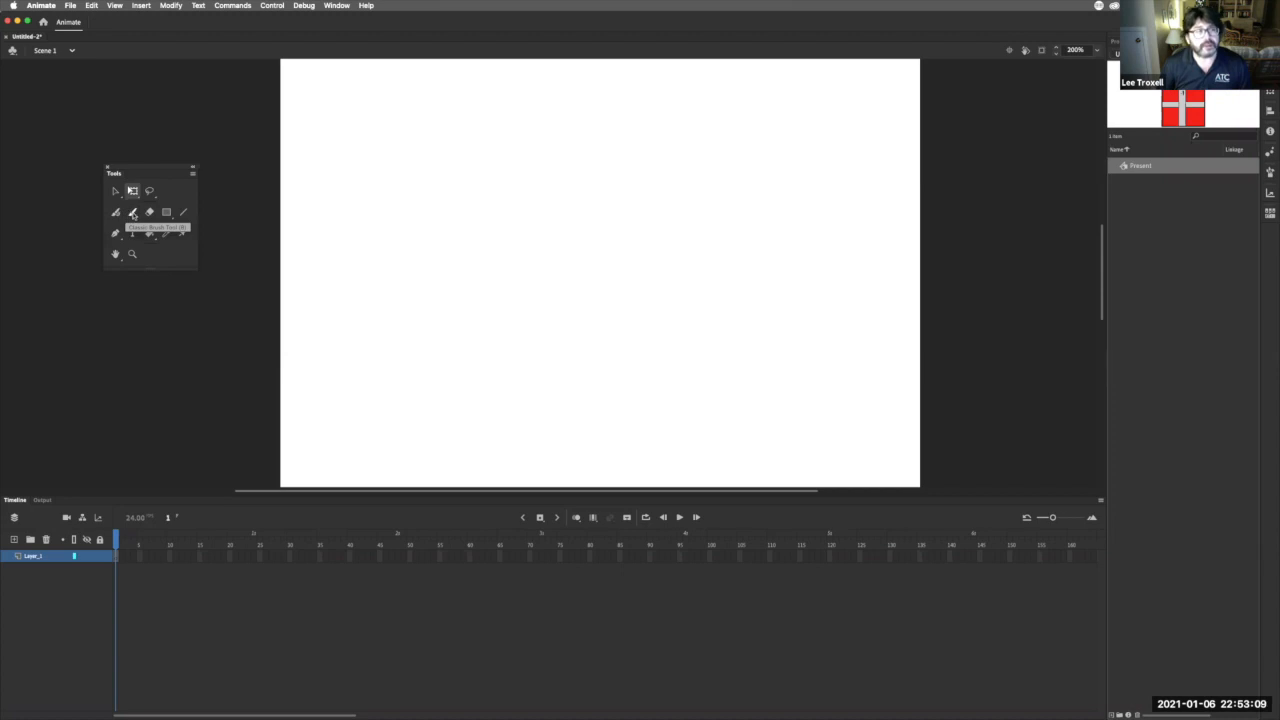
- Paint the left half of a Christmas tree outline, about 104 by 246 px, with the black Classic Brush at size 4
left_click(131, 214)
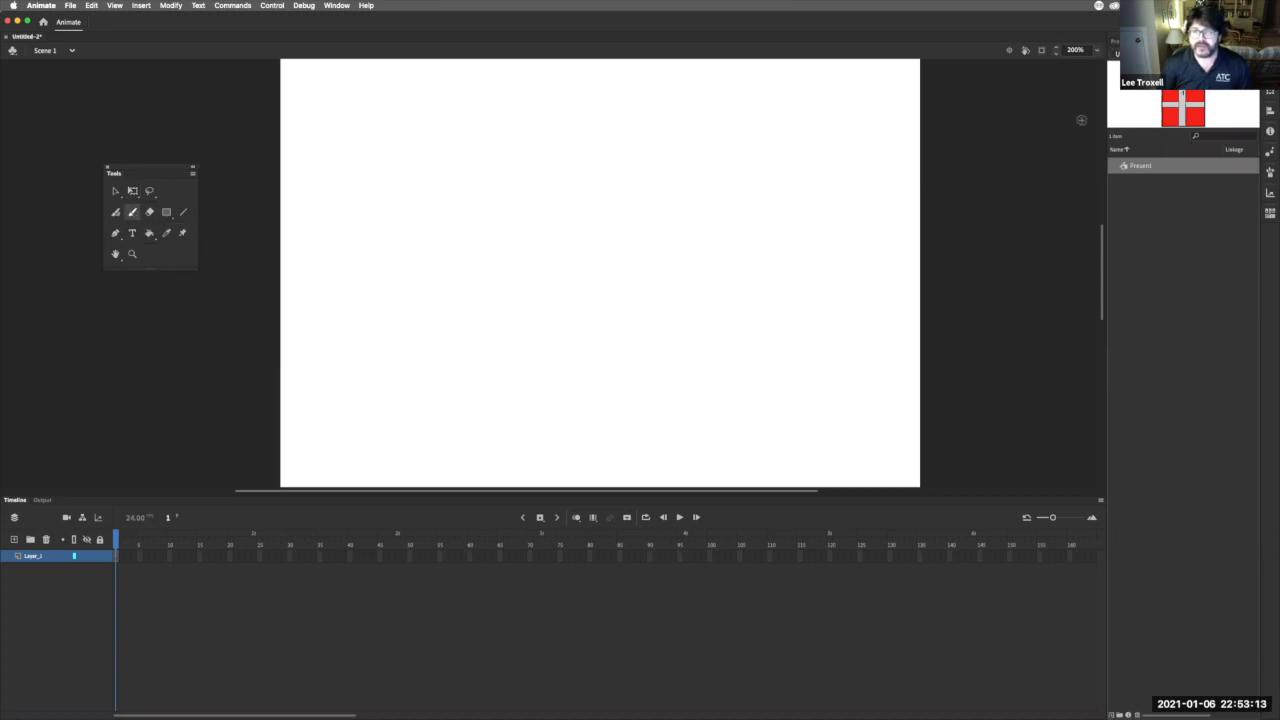
left_click(1114, 42)
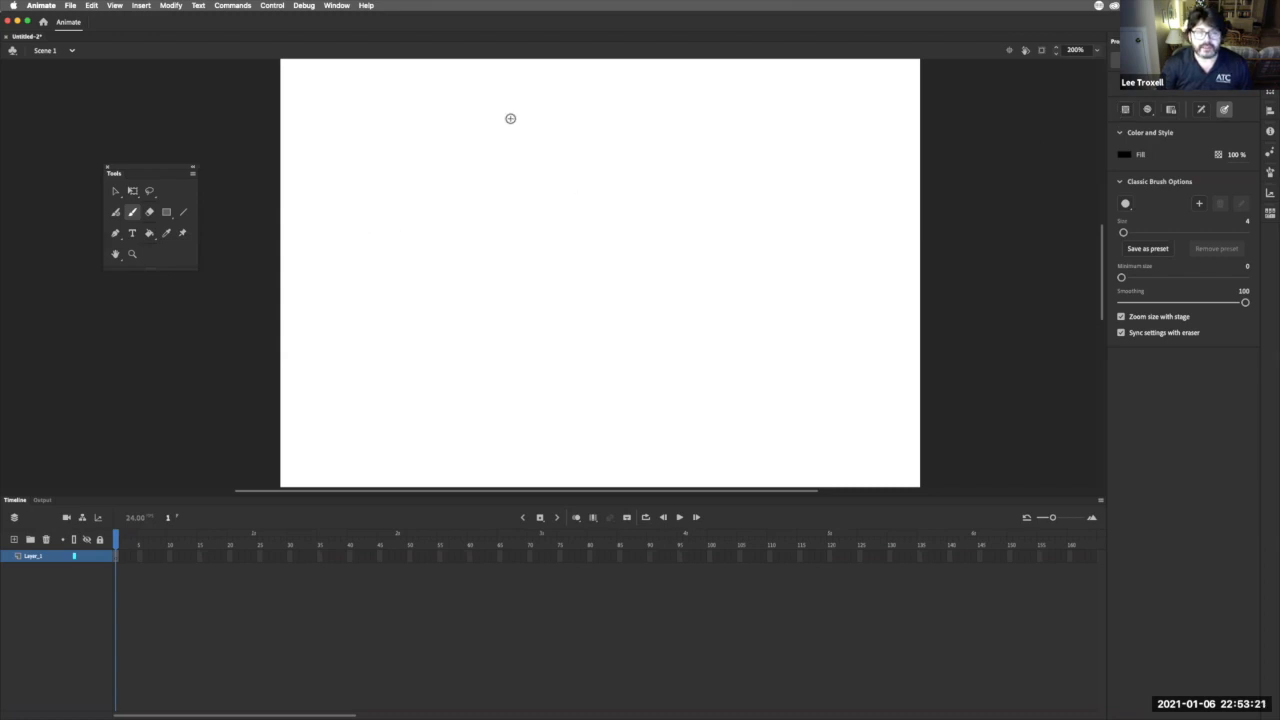
left_click_drag(511, 117, 471, 176)
mouse_move(498, 176)
left_mouse_down()
mouse_move(466, 210)
mouse_move(494, 216)
mouse_move(450, 257)
mouse_move(484, 254)
mouse_move(431, 296)
mouse_move(476, 296)
mouse_move(432, 322)
mouse_move(436, 333)
mouse_move(498, 331)
mouse_move(498, 358)
mouse_move(521, 357)
left_mouse_up()
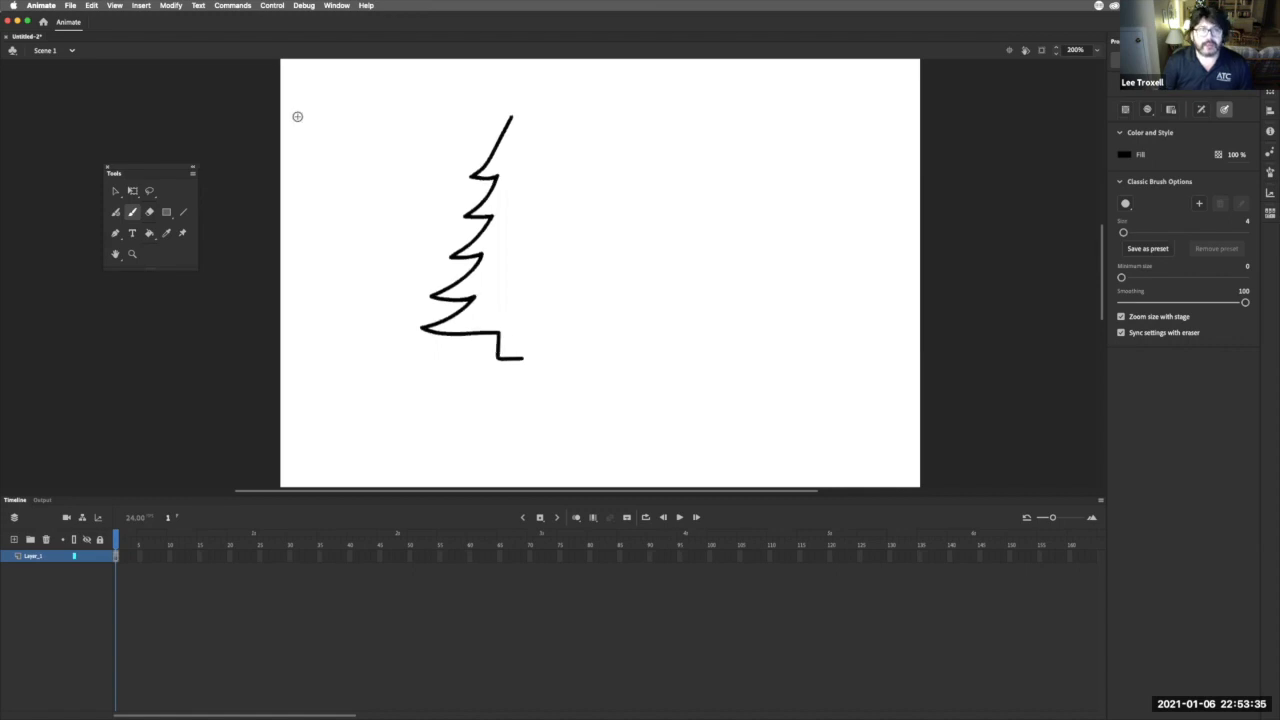
- Duplicate the half-tree outline and place the copy beside the original at about X 278, Y 78
left_click(115, 190)
mouse_move(384, 78)
left_mouse_down()
mouse_move(532, 329)
mouse_move(593, 404)
left_mouse_up()
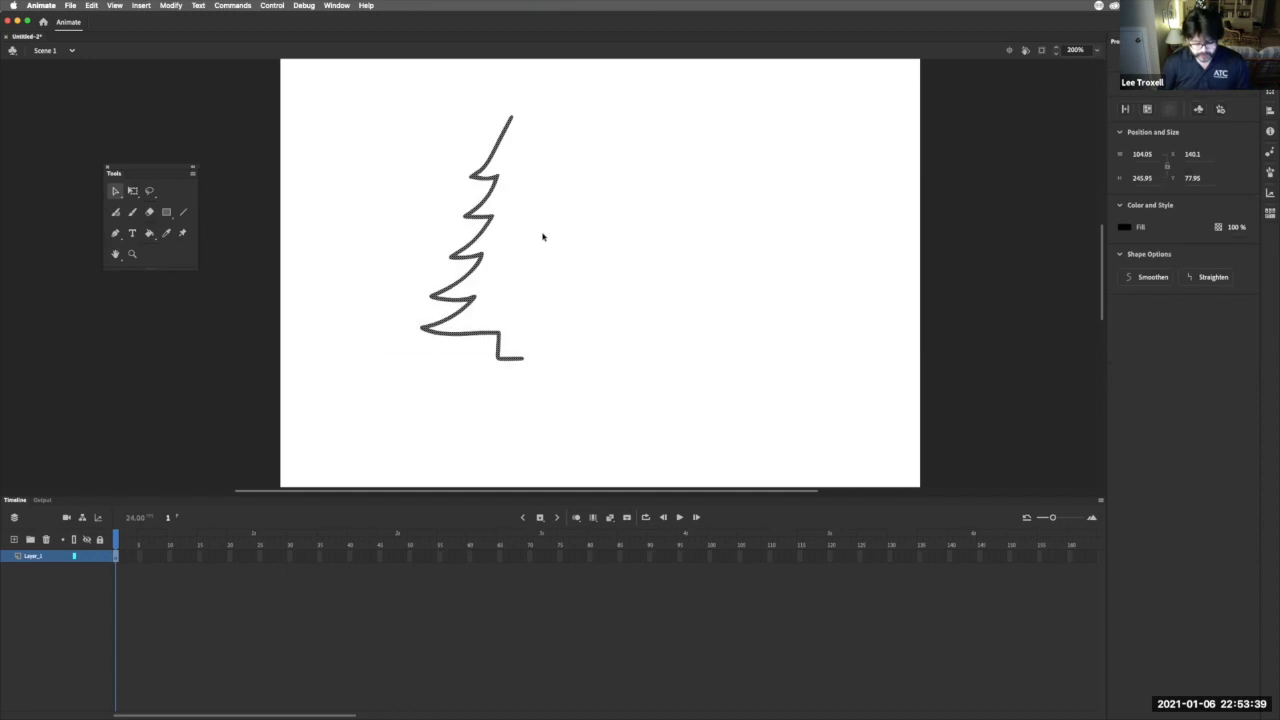
key("super+c")
key("super+v")
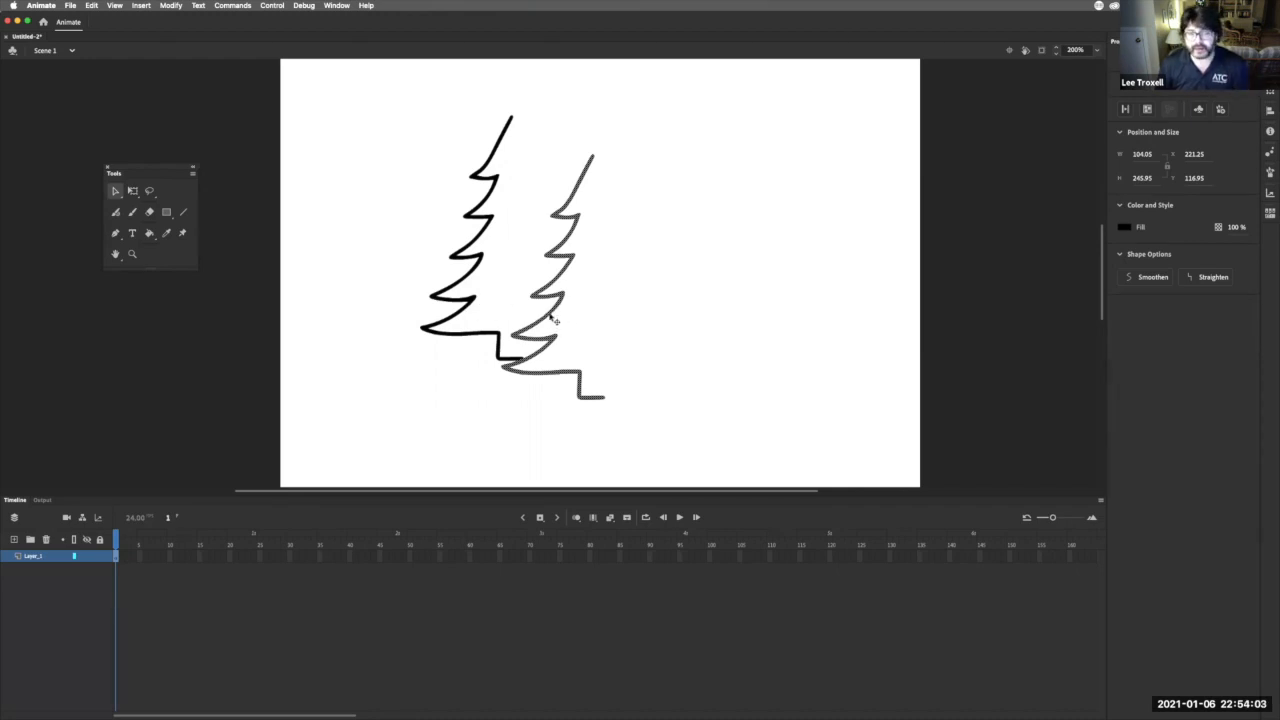
left_click_drag(551, 318, 608, 279)
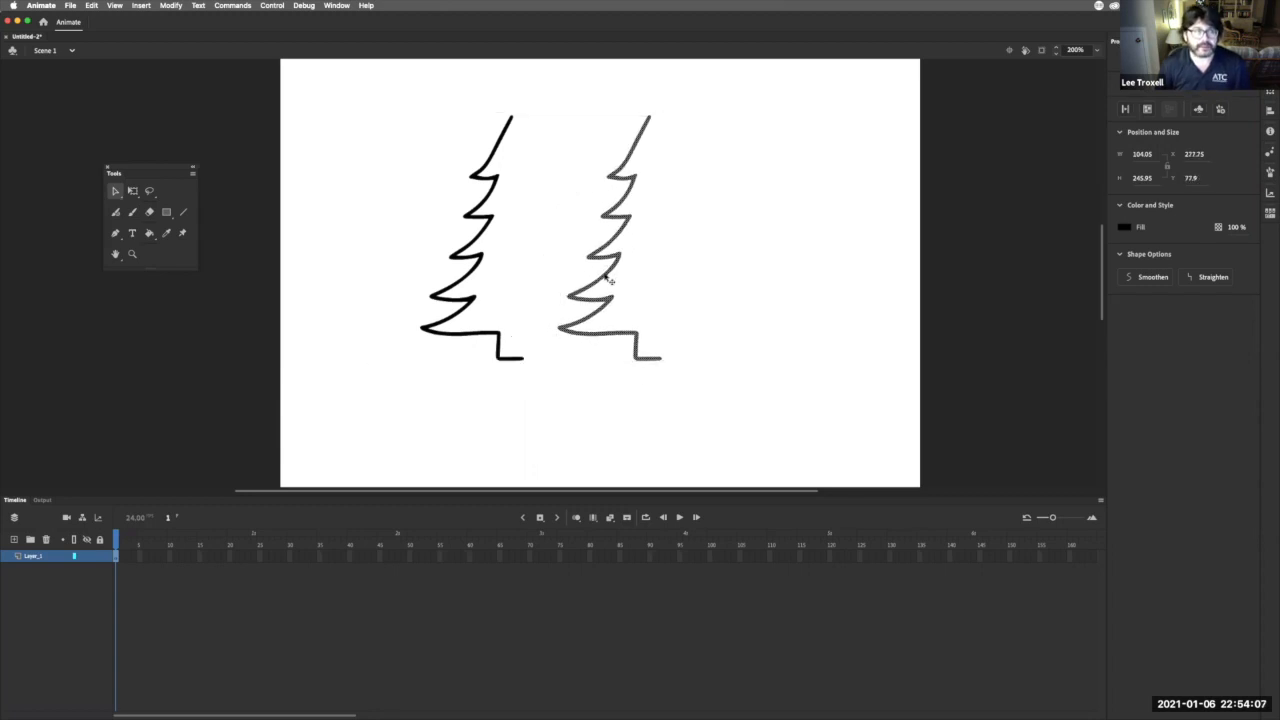
- Flip the copied half horizontally and move it against the original half to complete the tree outline
left_click(166, 6)
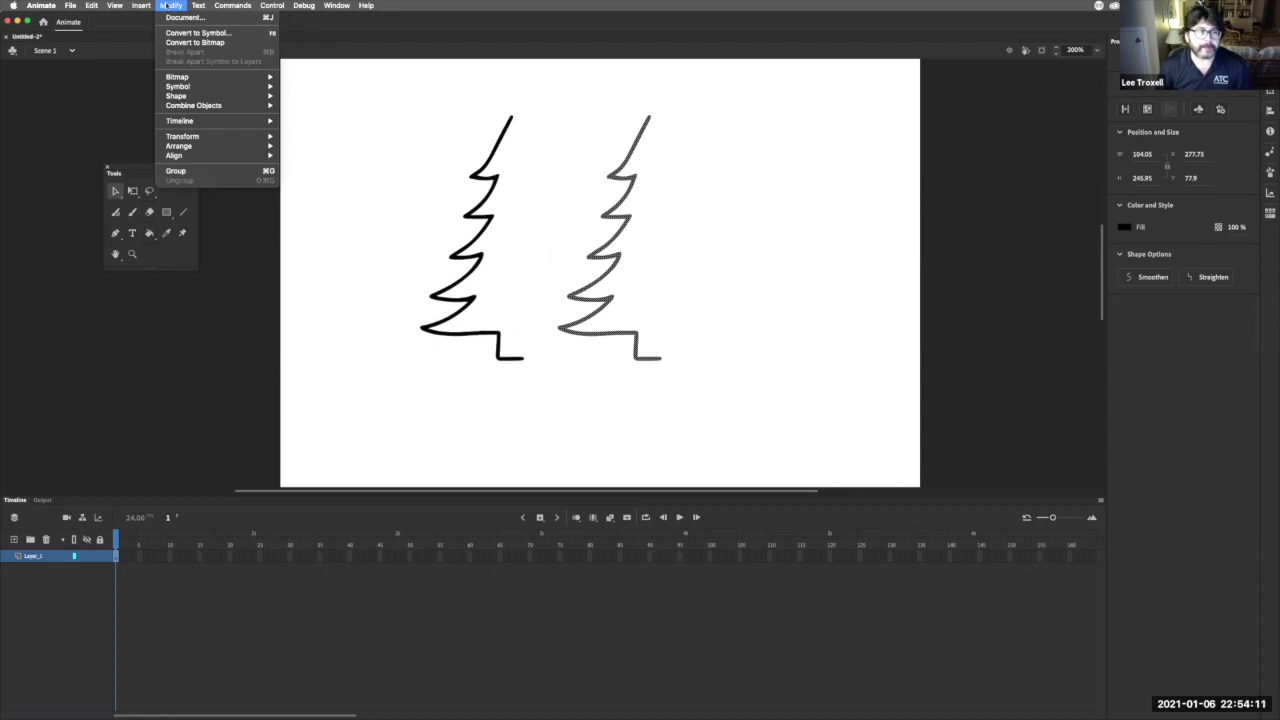
mouse_move(223, 138)
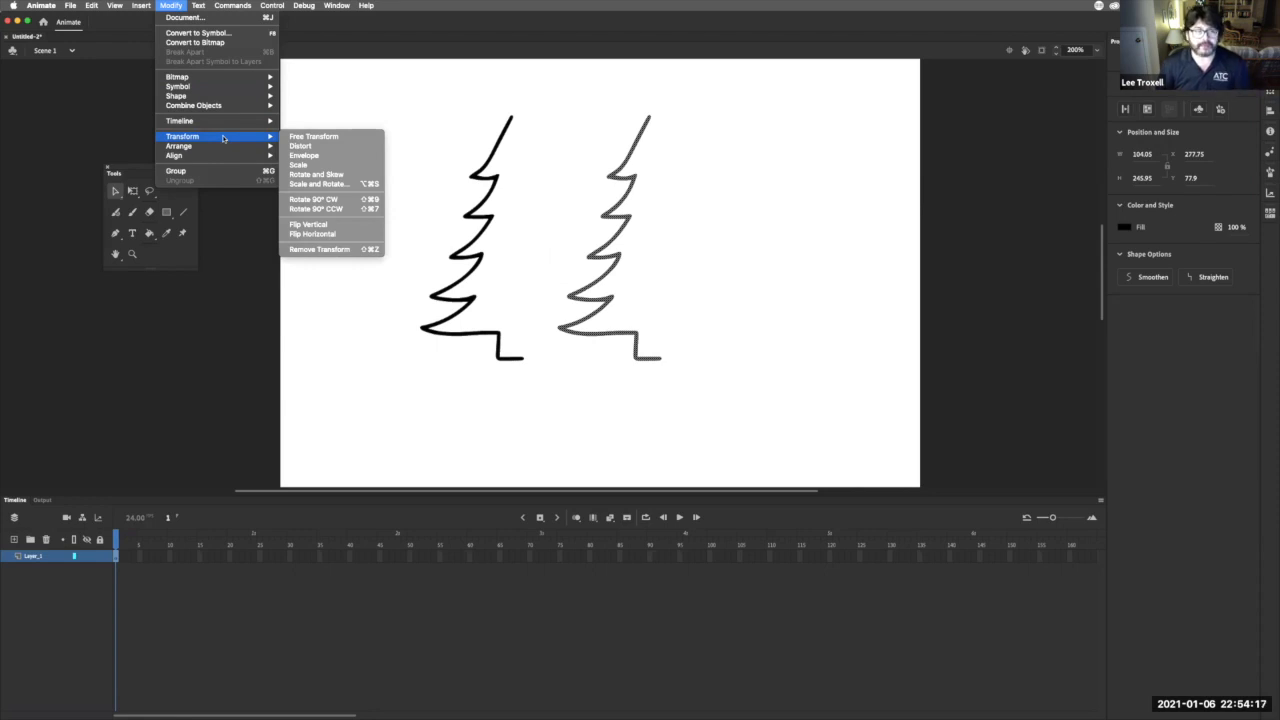
left_click(340, 237)
left_click_drag(595, 160, 538, 160)
left_click(636, 321)
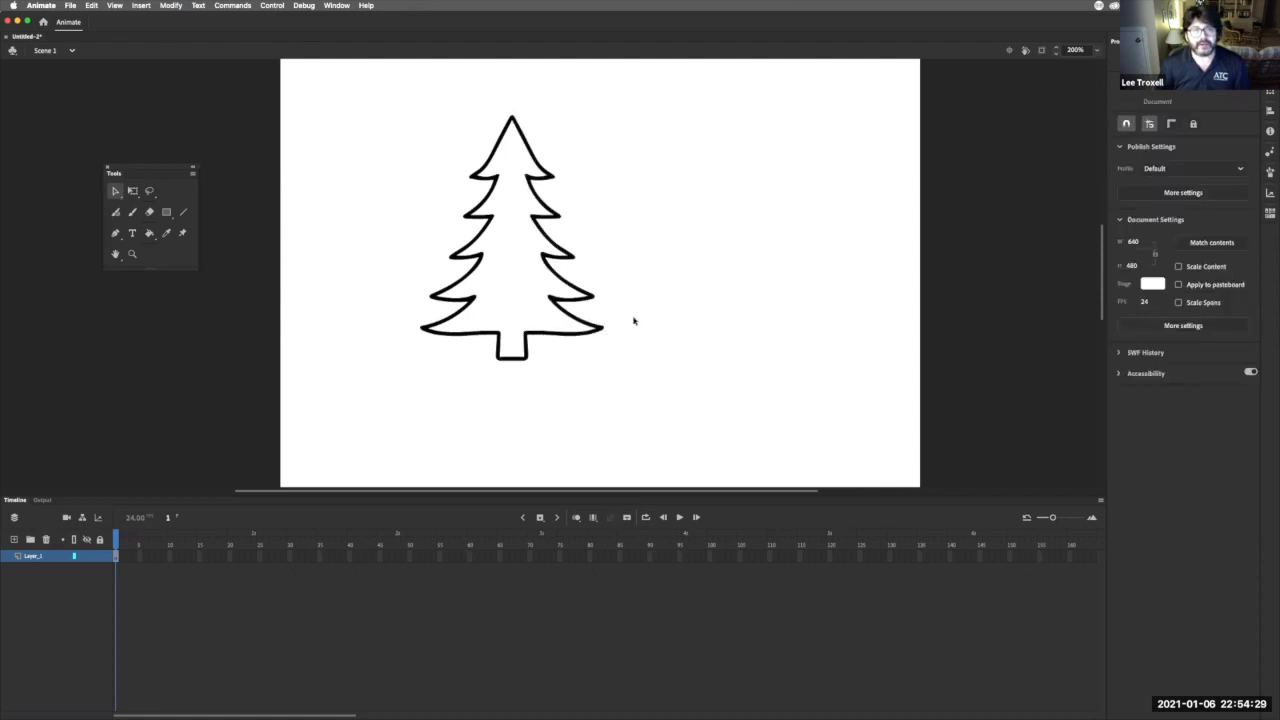
- Select the whole tree outline and move it to about X 107, Y 78
left_click_drag(672, 431, 368, 90)
left_click(512, 138)
left_click(520, 137)
left_click_drag(520, 137, 607, 138)
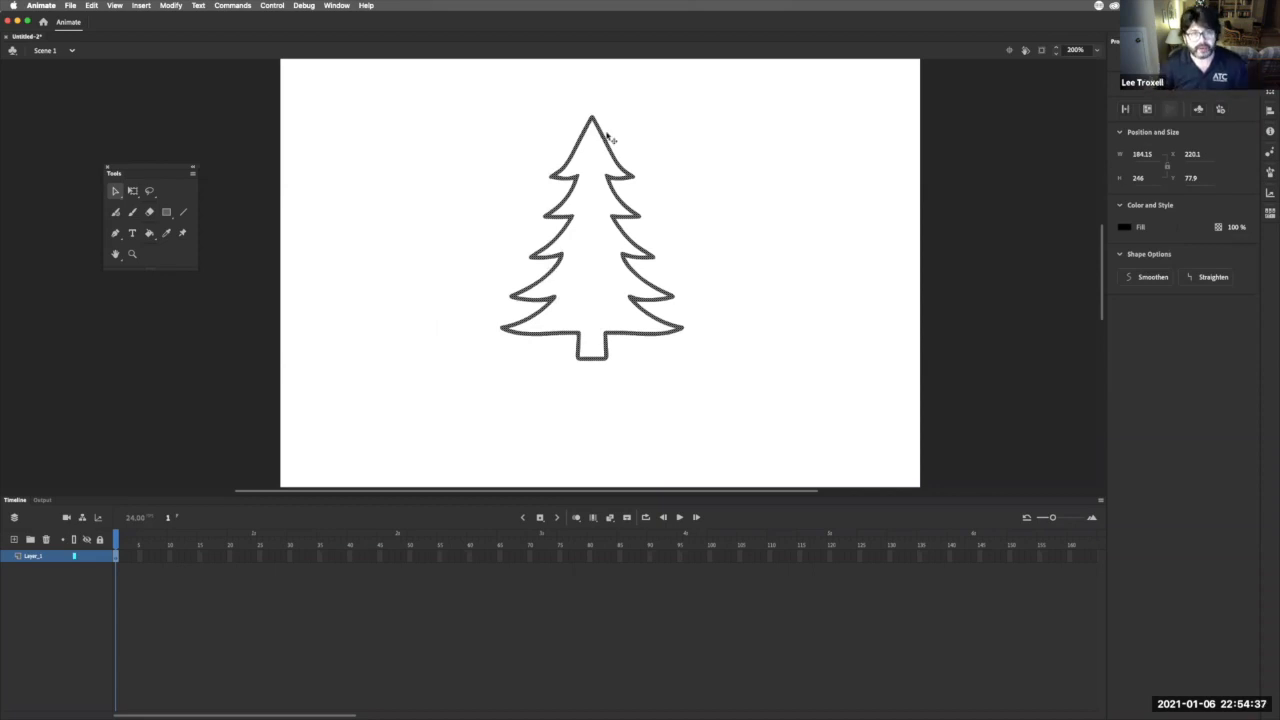
left_click_drag(600, 139, 492, 144)
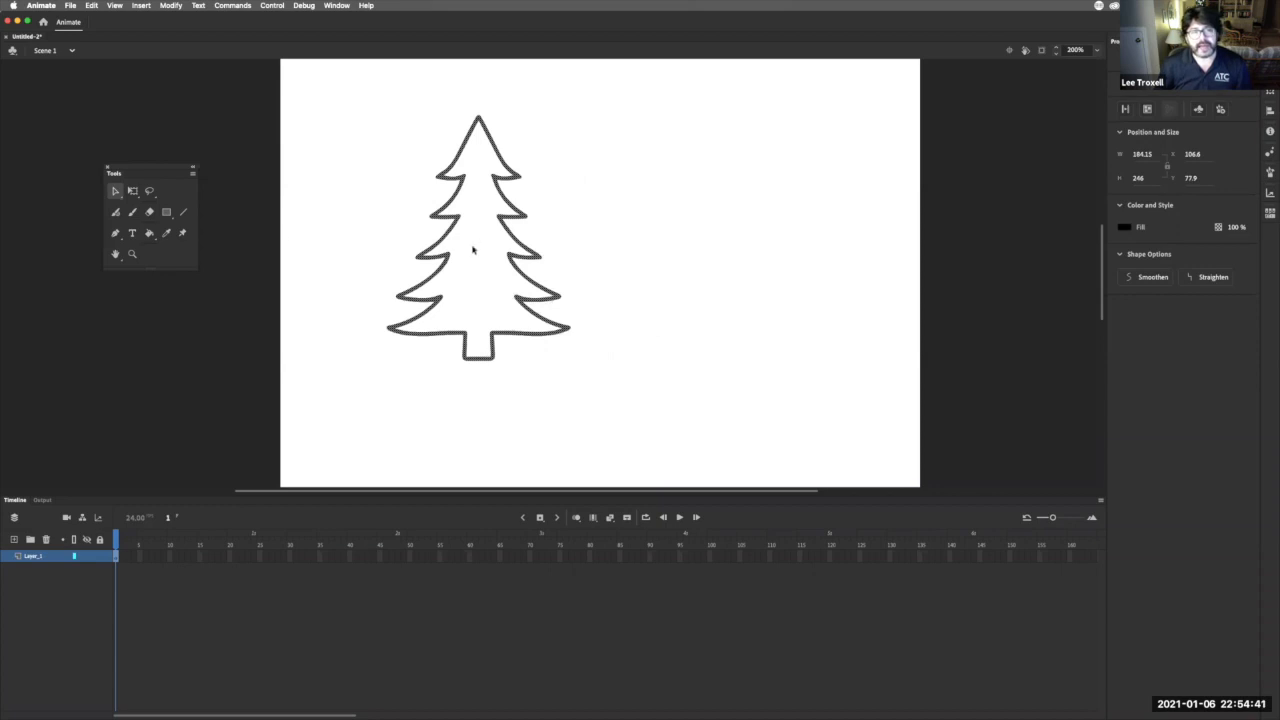
left_click(409, 194)
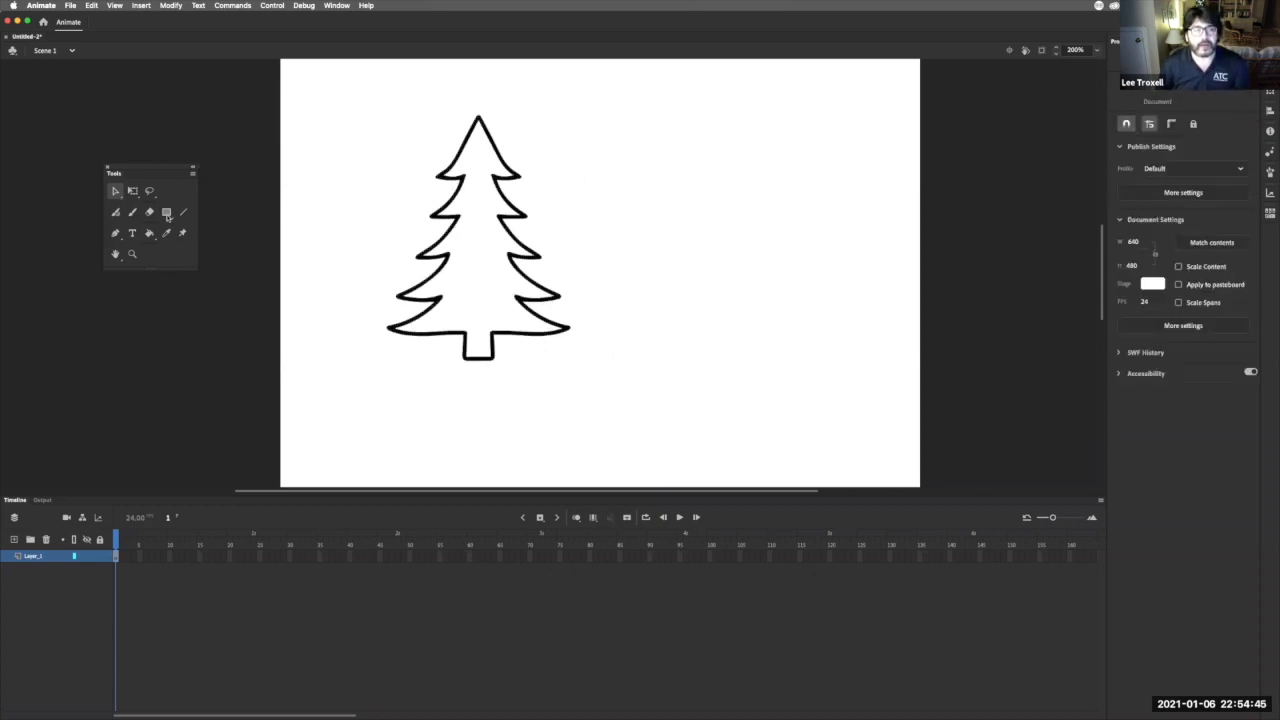
- Fill the interior of the tree outline with a dark reddish-brown using the Paint Bucket
left_click(448, 210)
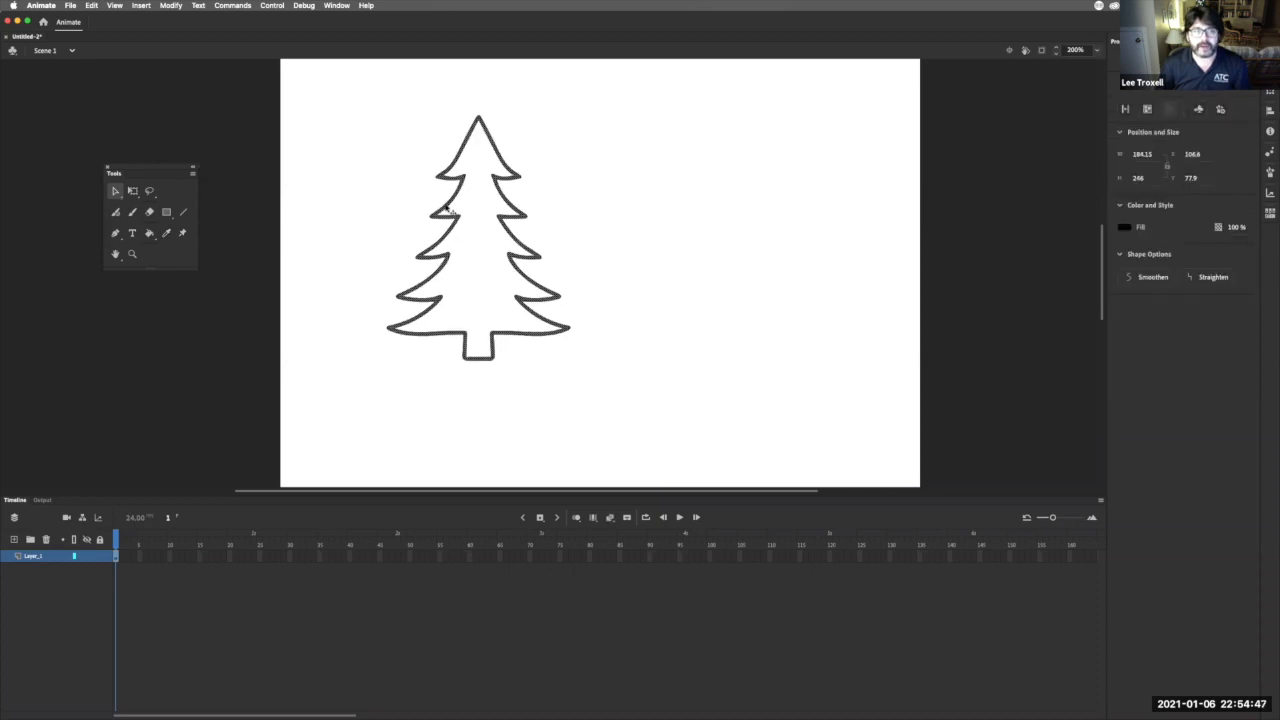
left_click(150, 234)
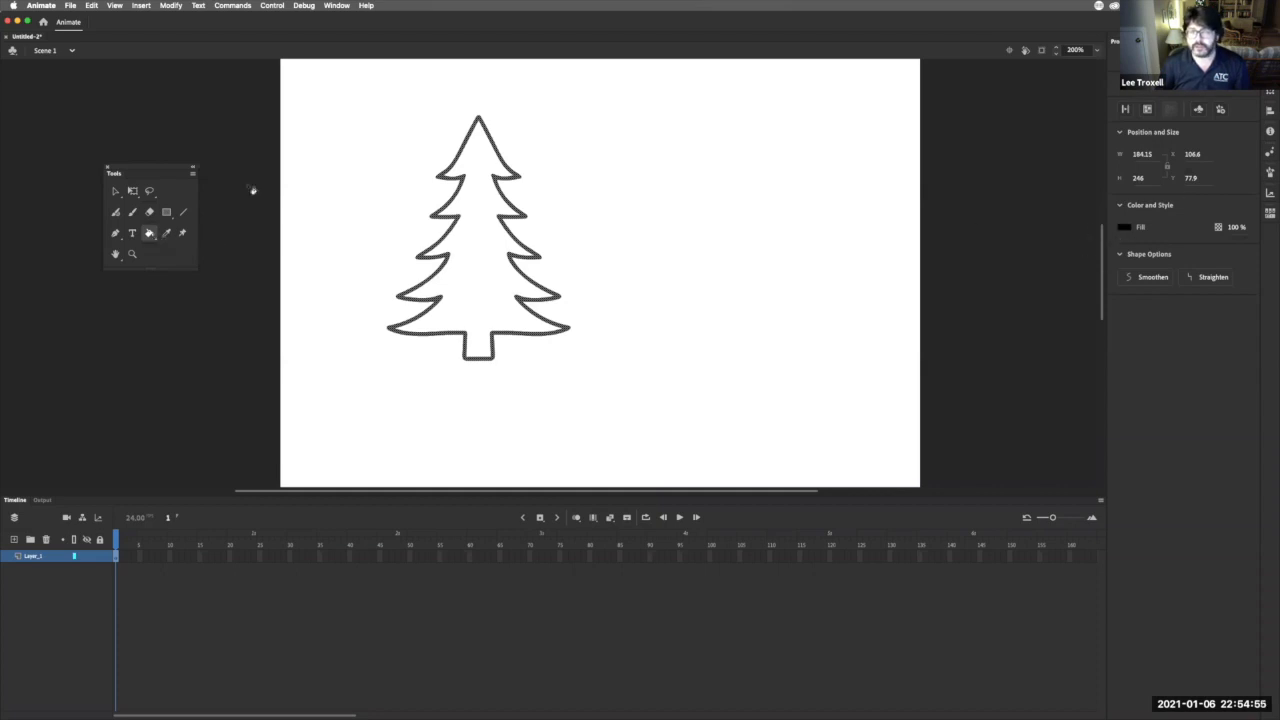
left_click(116, 191)
left_click(320, 172)
left_click(151, 233)
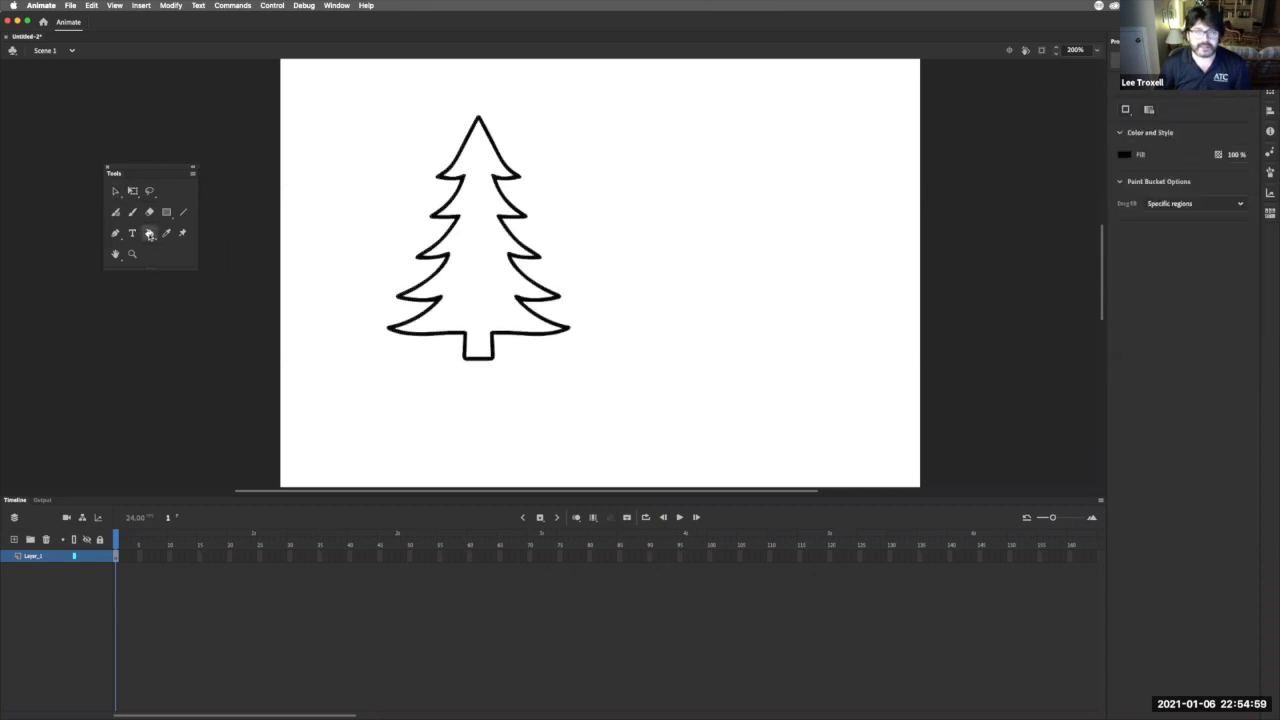
left_click(1121, 156)
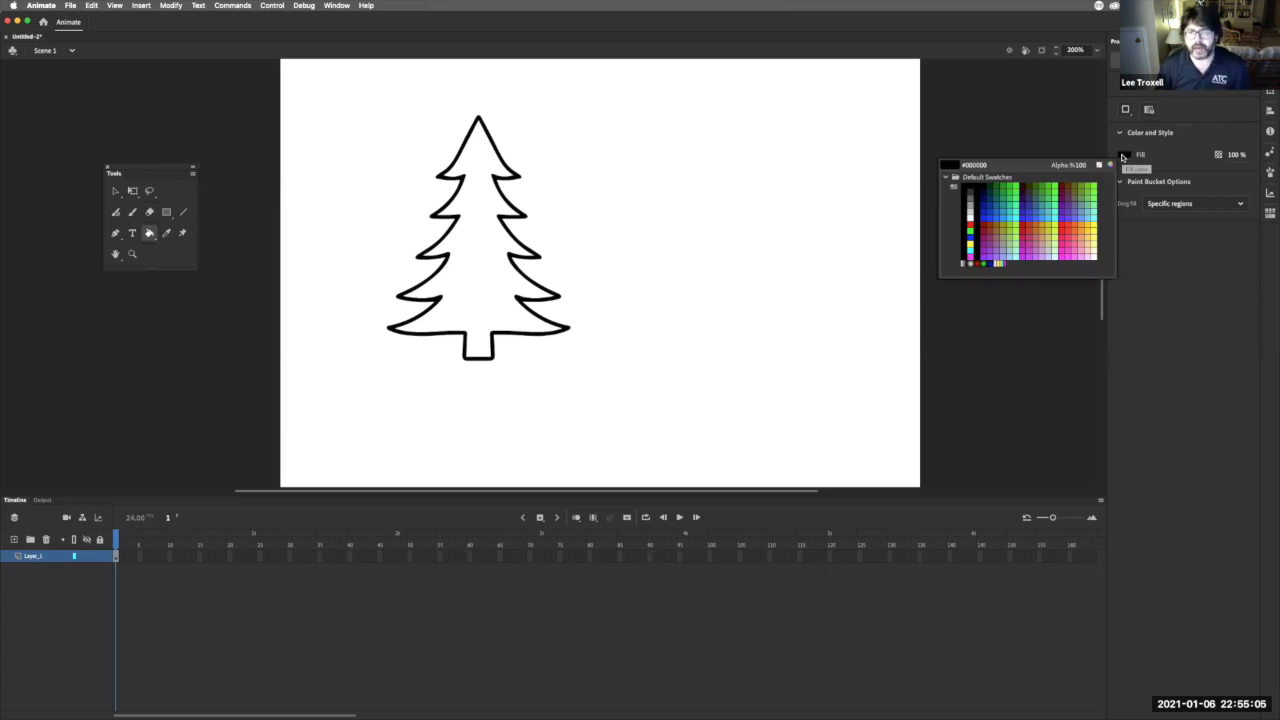
left_click(1069, 190)
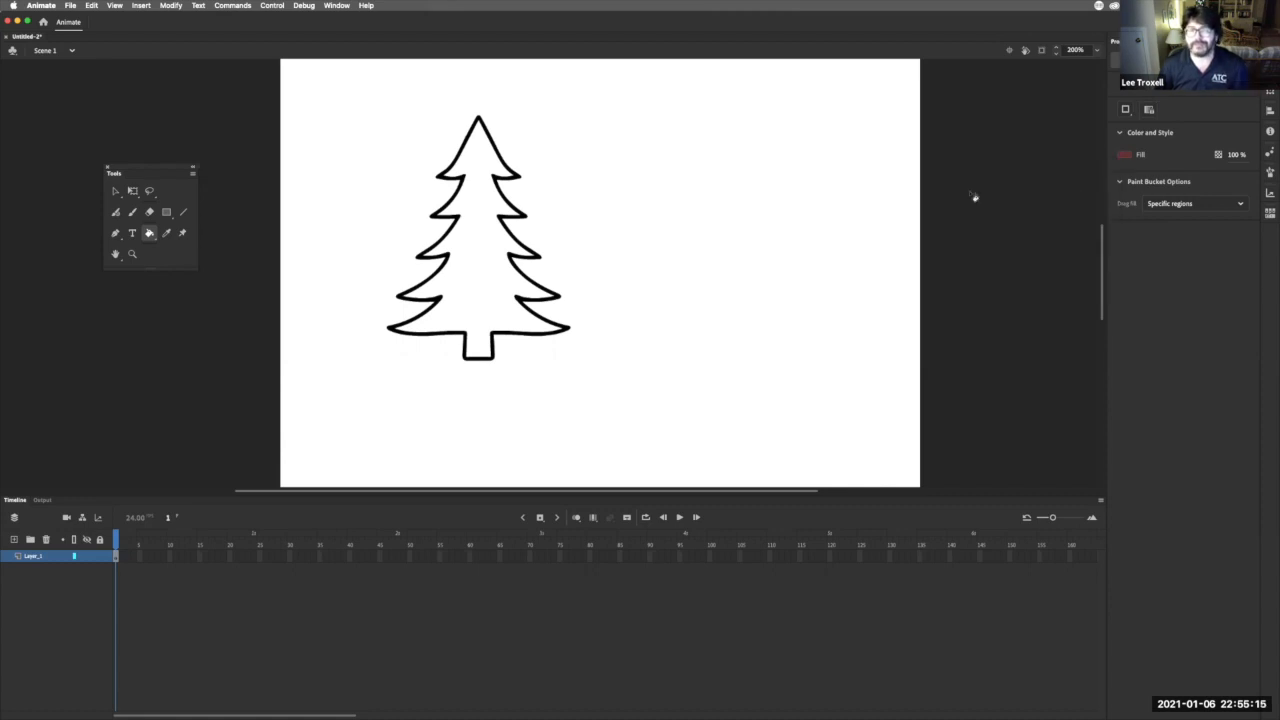
left_click(478, 164)
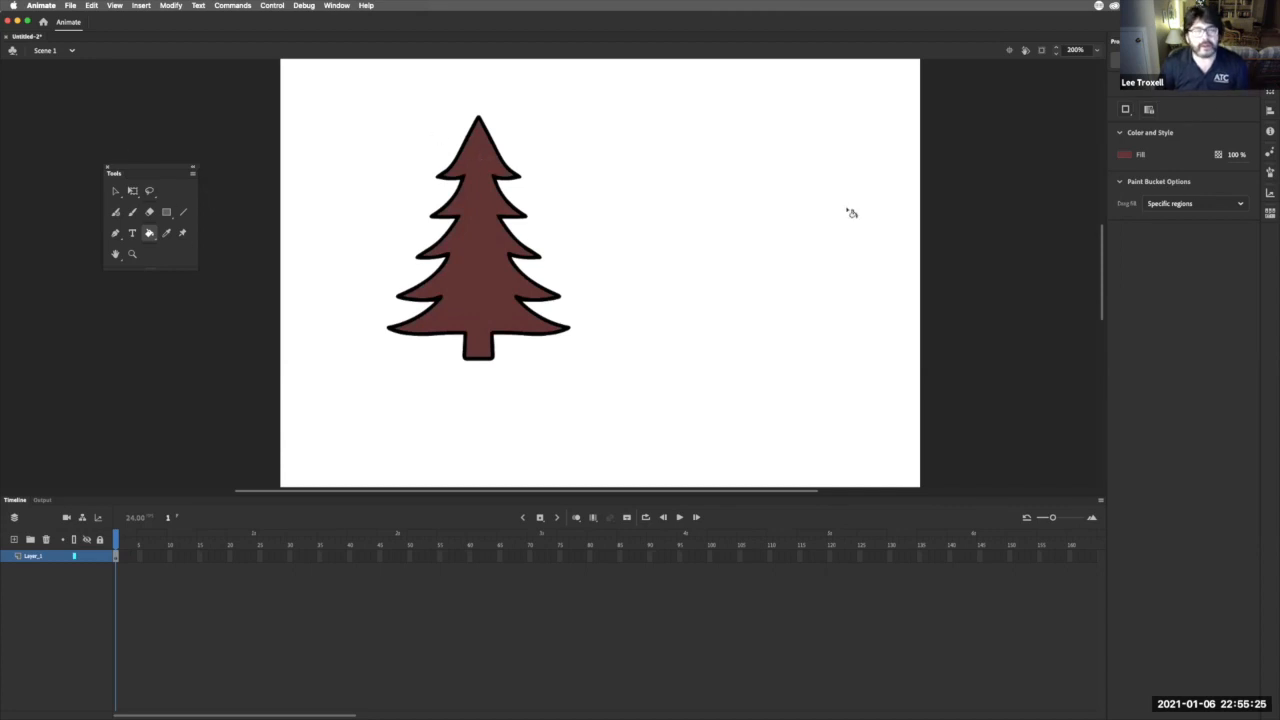
- Set up the Oval tool with a yellow fill, black stroke and stroke size 2
left_click(168, 215)
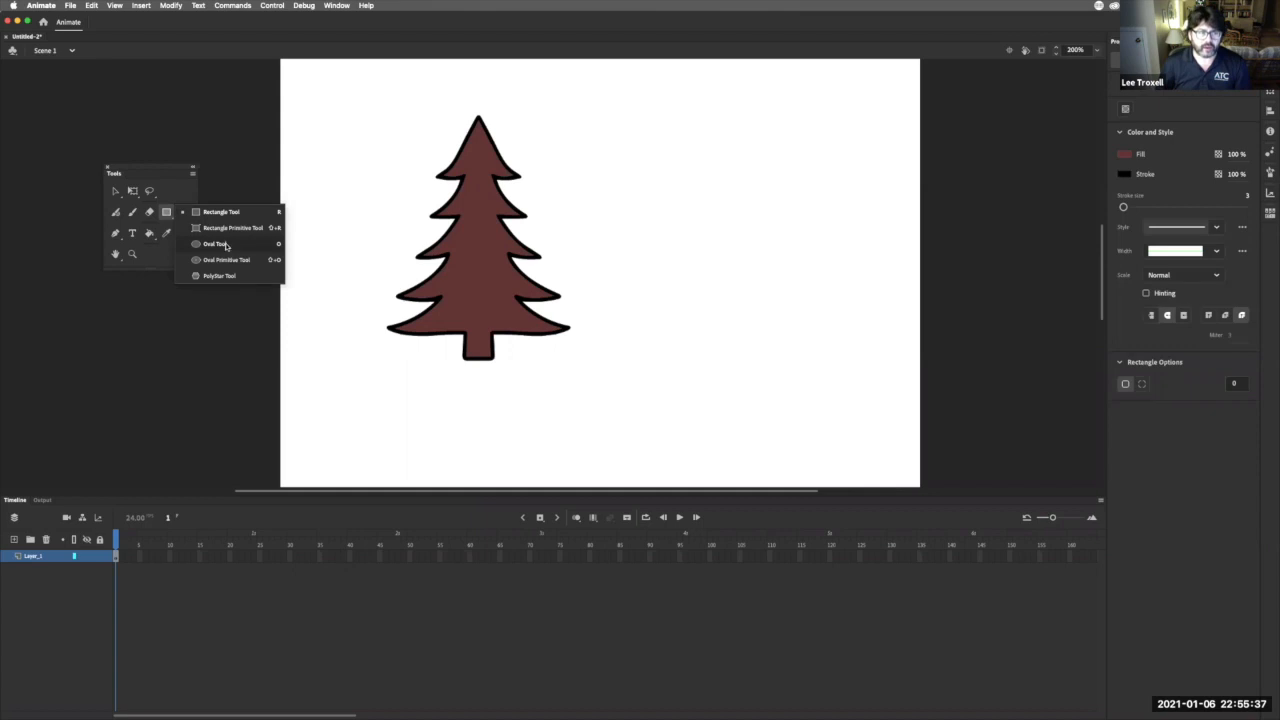
left_click(215, 244)
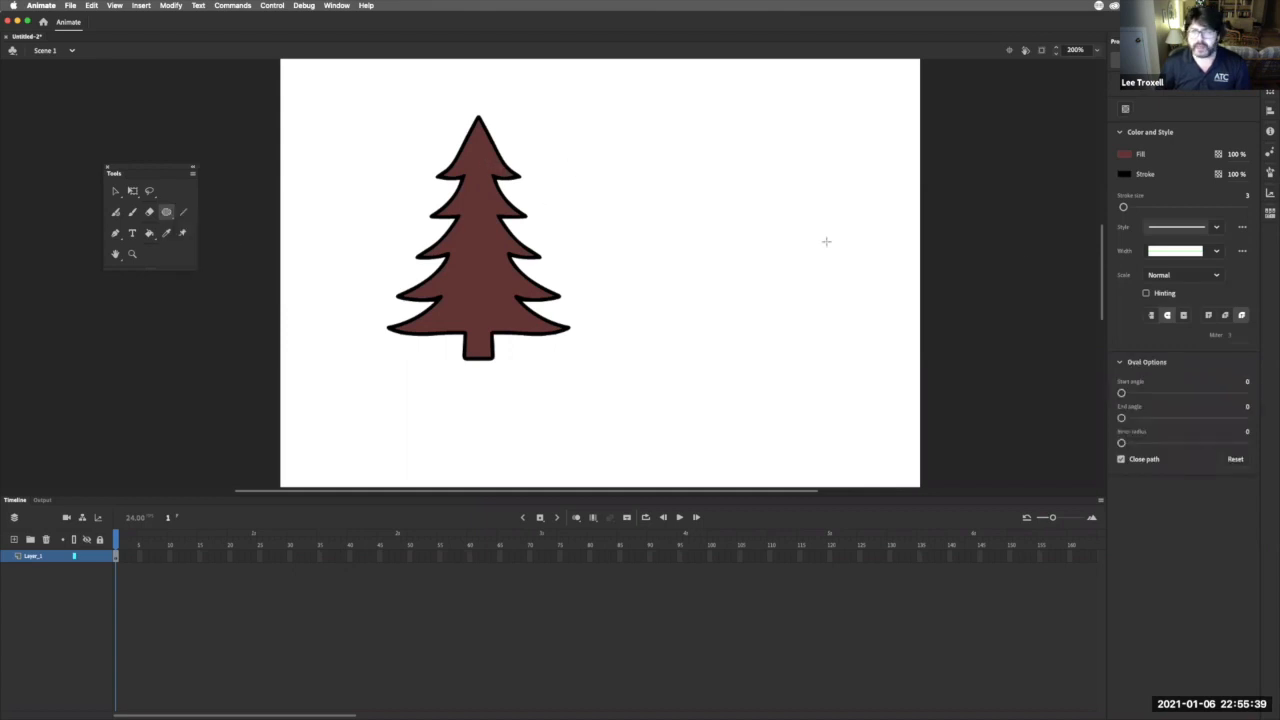
left_click(1125, 154)
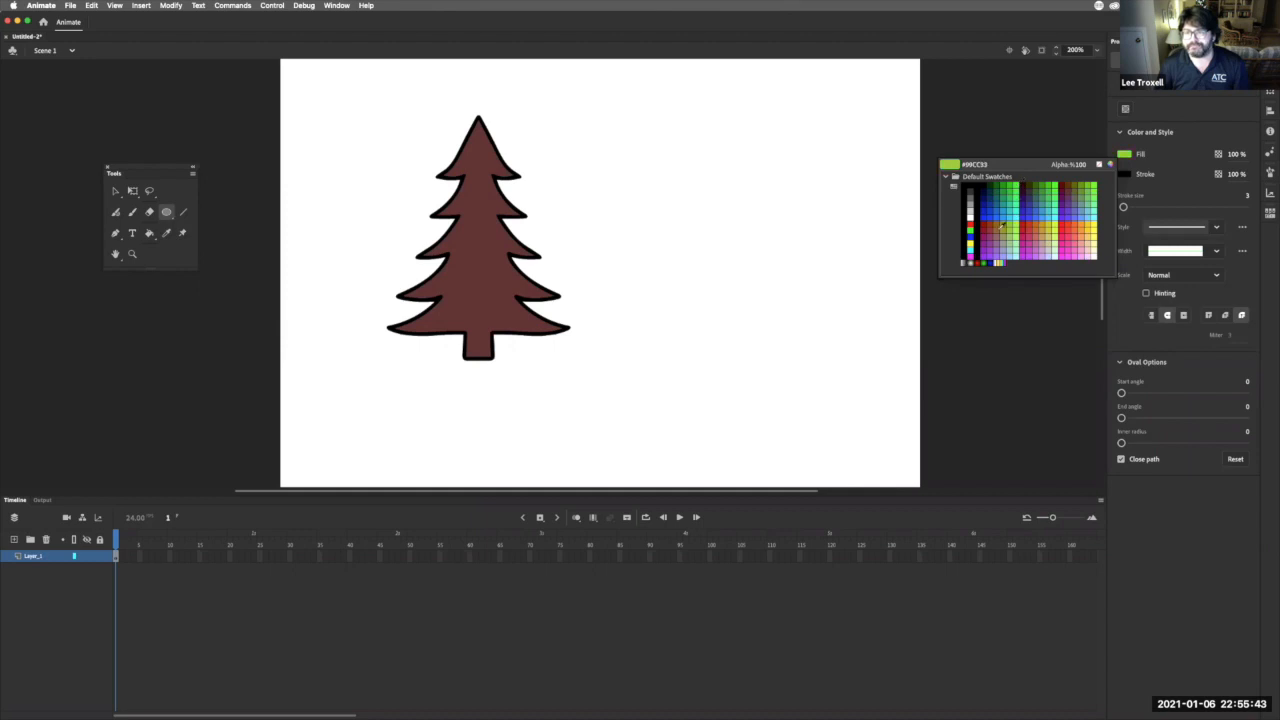
left_click(972, 242)
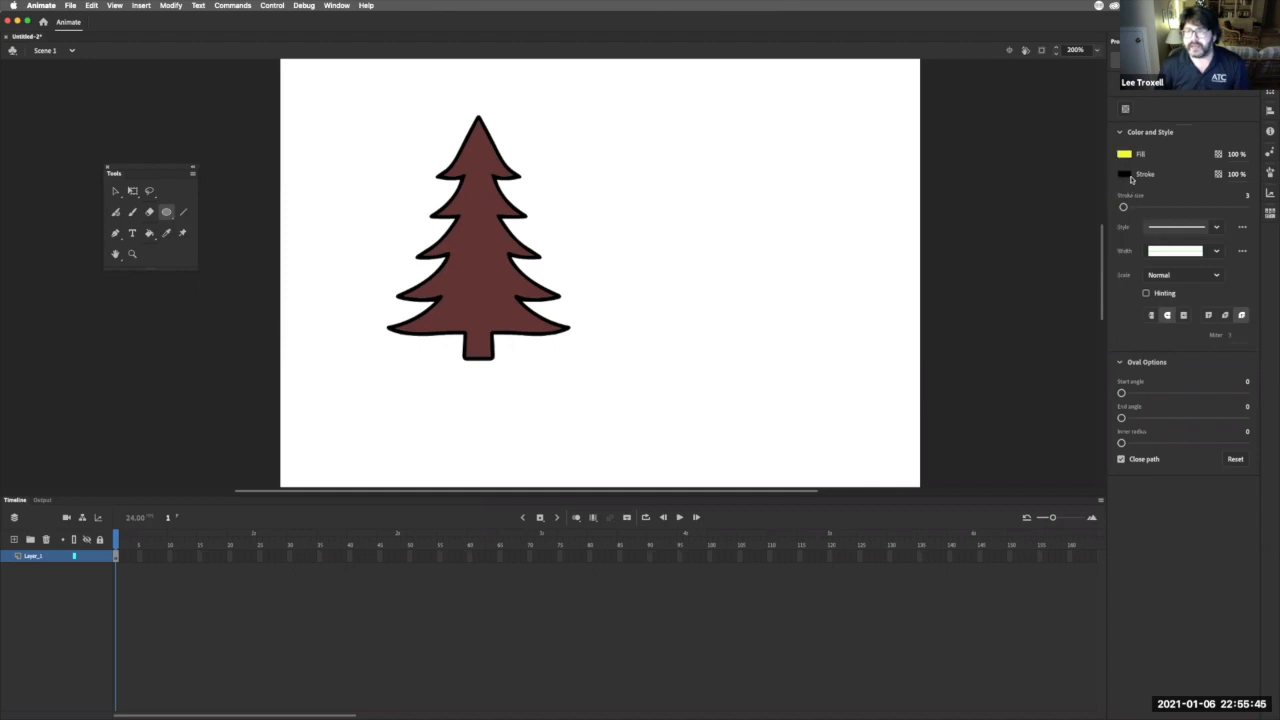
left_click_drag(1123, 204, 1123, 208)
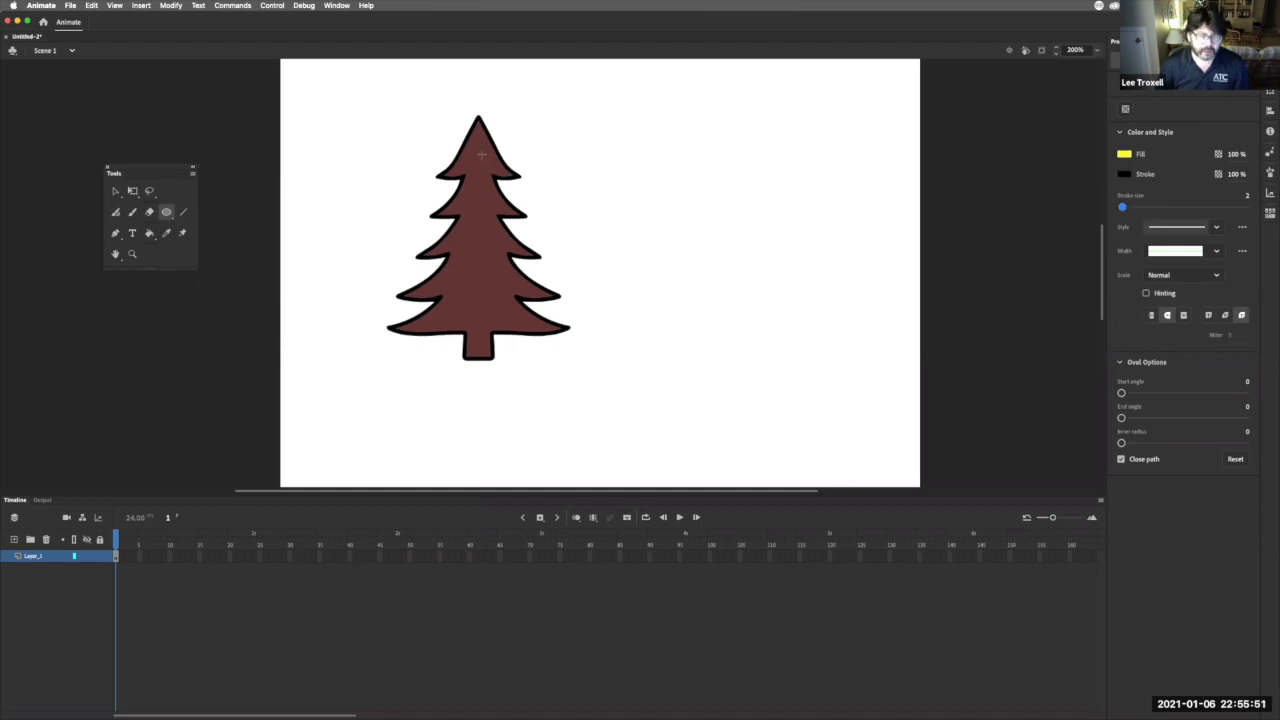
left_click_drag(637, 112, 768, 220)
key("super+z")
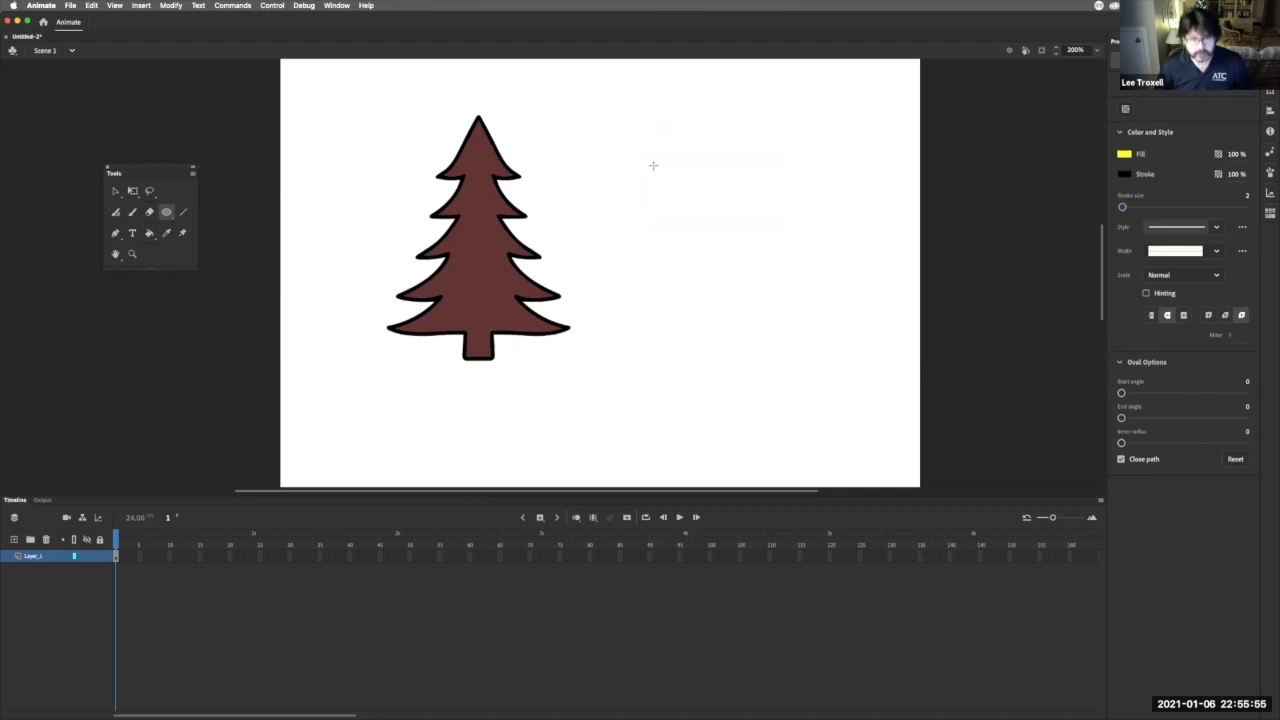
left_click_drag(609, 114, 821, 327)
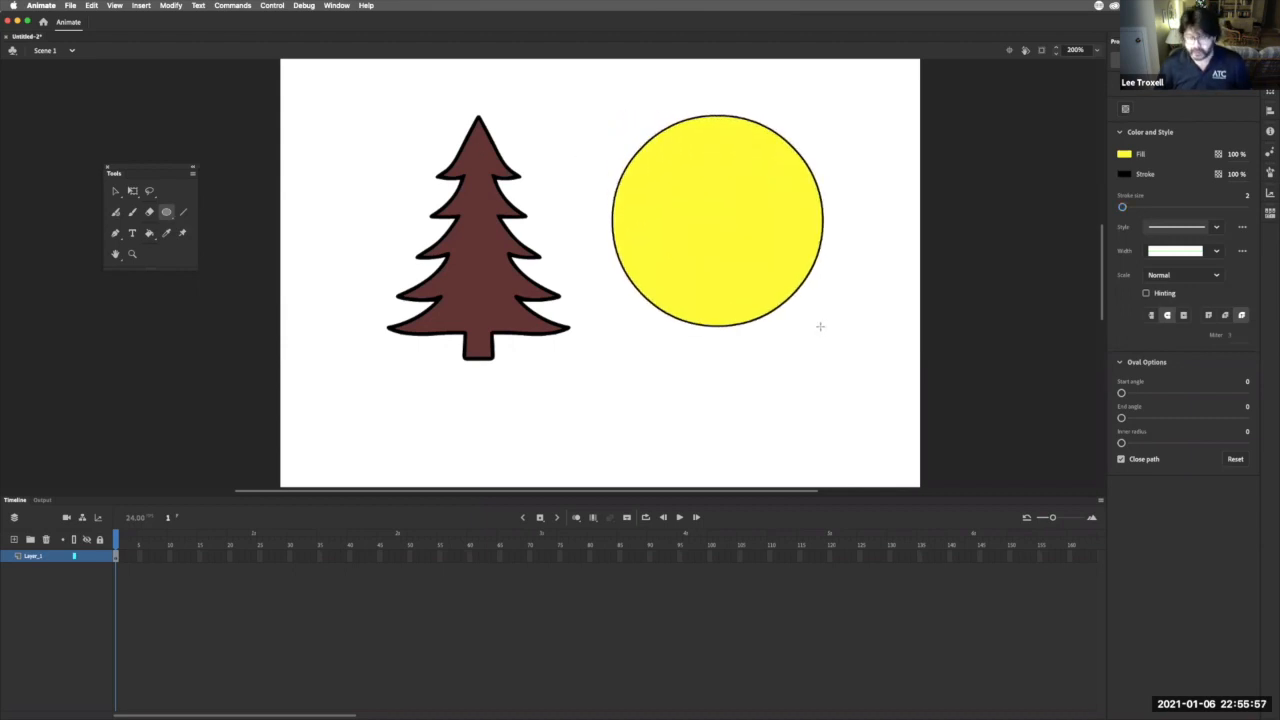
key("super+z")
- Draw six small yellow circles with black outlines as ornaments scattered over the tree
mouse_move(482, 155)
left_mouse_down()
mouse_move(493, 167)
mouse_move(471, 204)
mouse_move(511, 258)
left_mouse_up()
key("super+z")
mouse_move(493, 251)
left_mouse_down()
mouse_move(506, 264)
mouse_move(460, 288)
mouse_move(497, 317)
mouse_move(467, 321)
left_mouse_up()
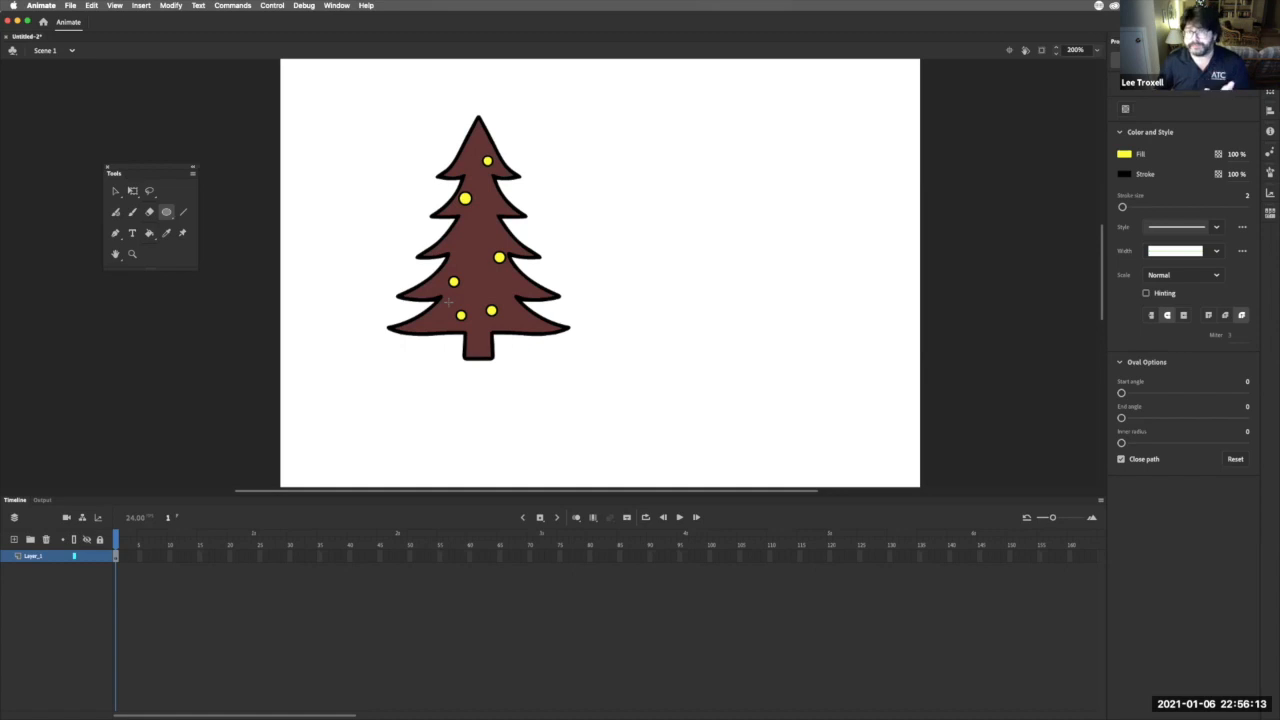
- Draw a yellow five-sided polygon on the empty stage beside the treetop with the PolyStar tool
left_click(167, 213)
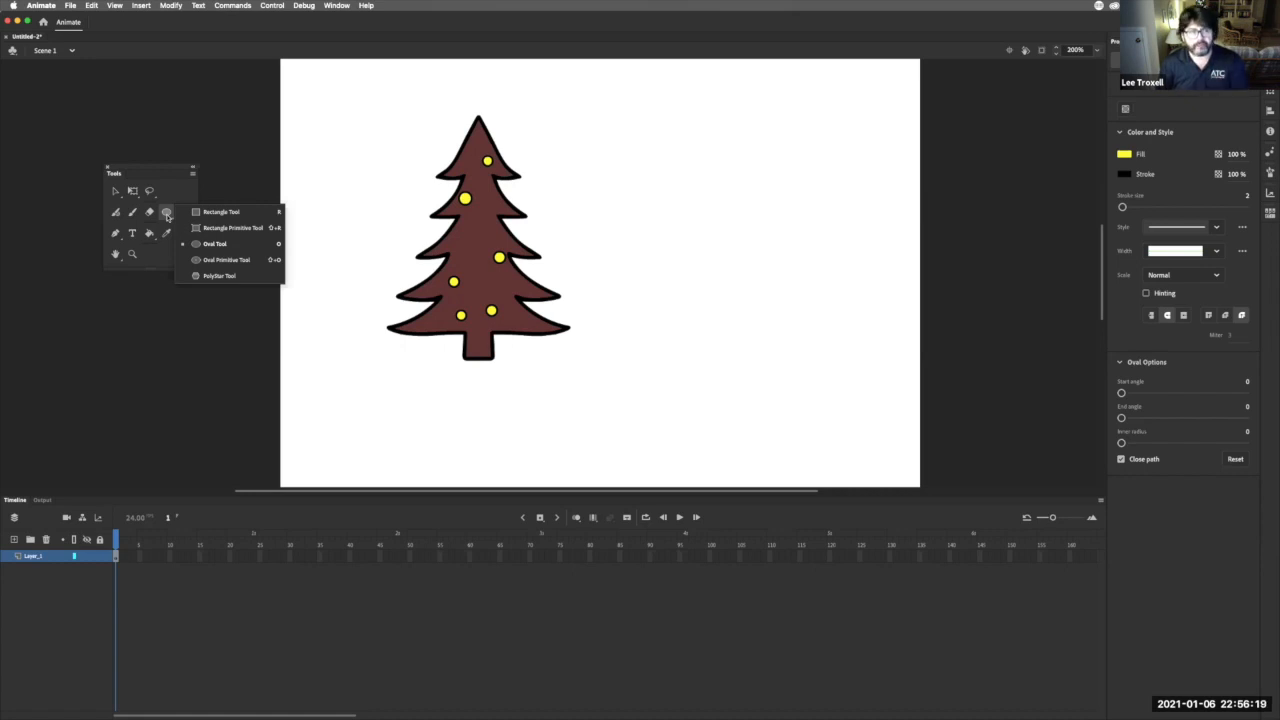
left_click(220, 276)
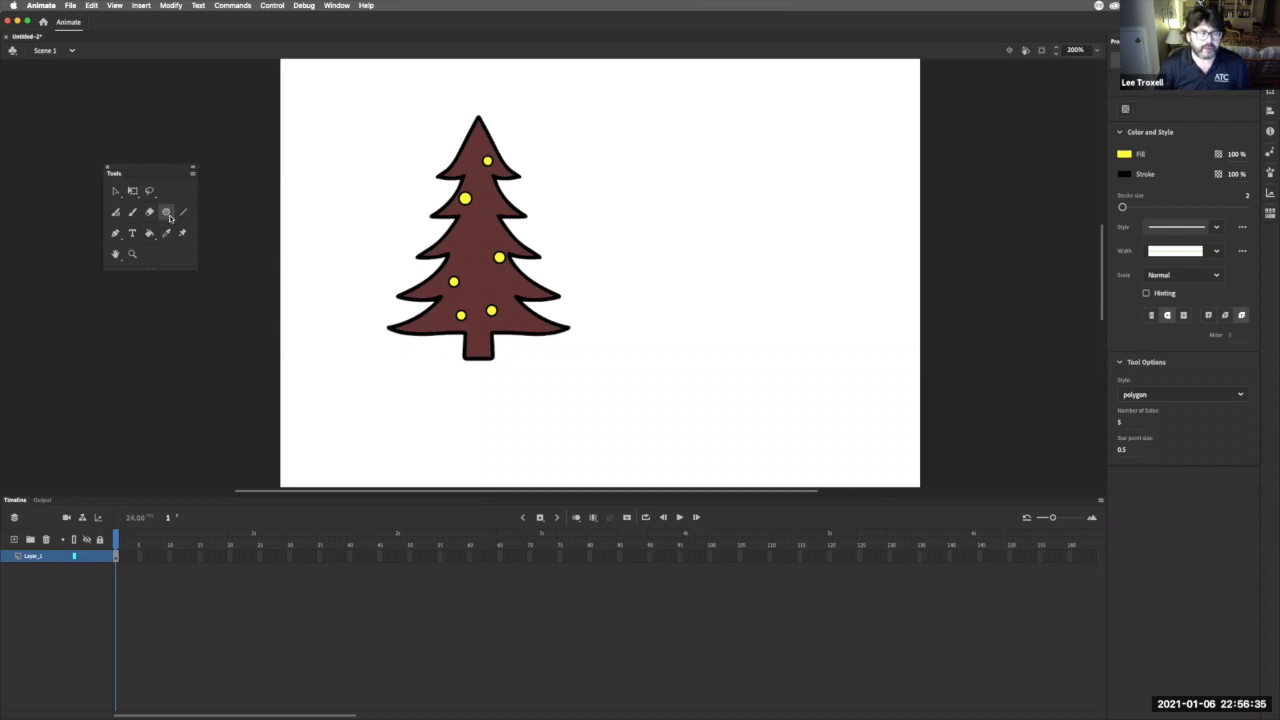
left_click_drag(576, 141, 591, 164)
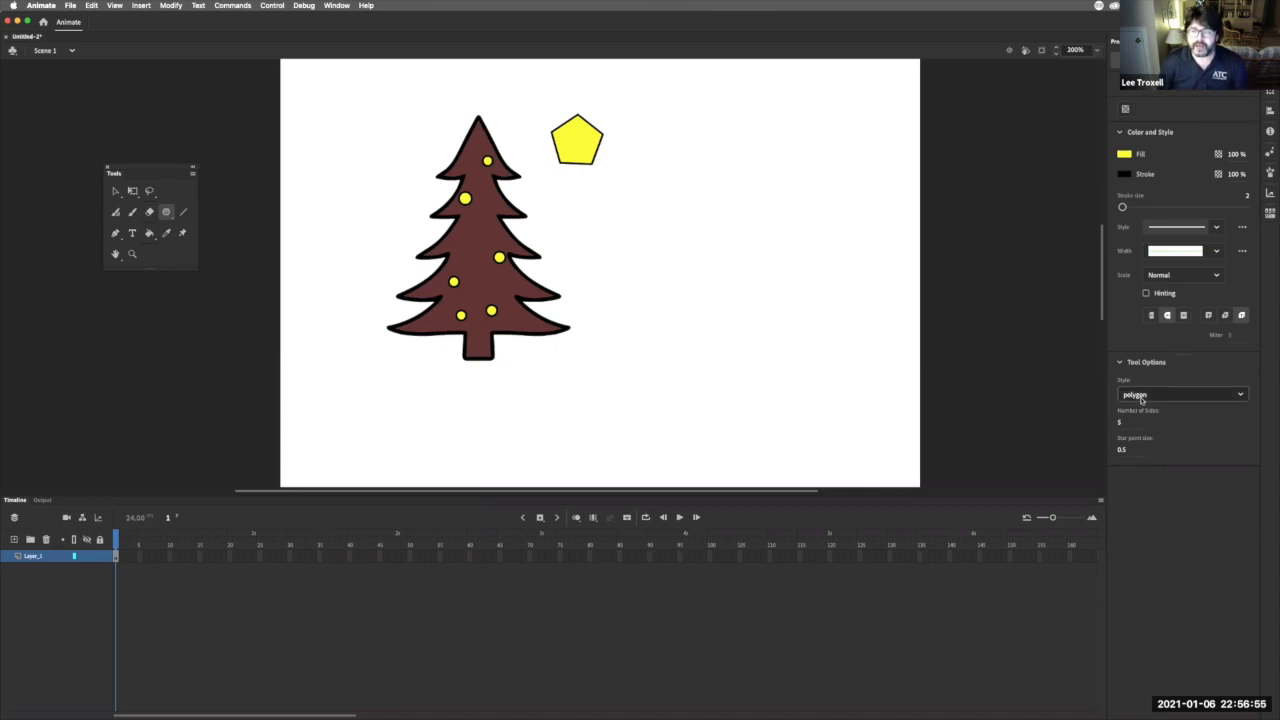
- Set the PolyStar options to the star style with a star point size of 0.6
left_click(1116, 453)
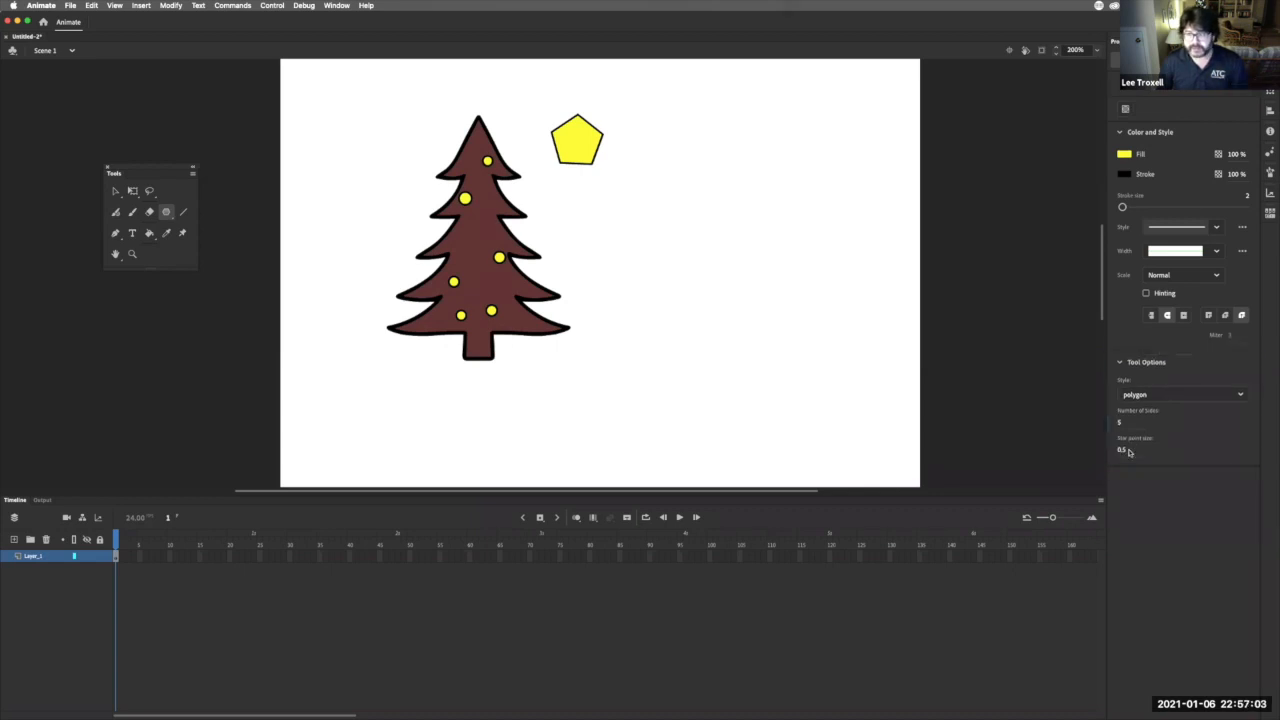
left_click(1121, 449)
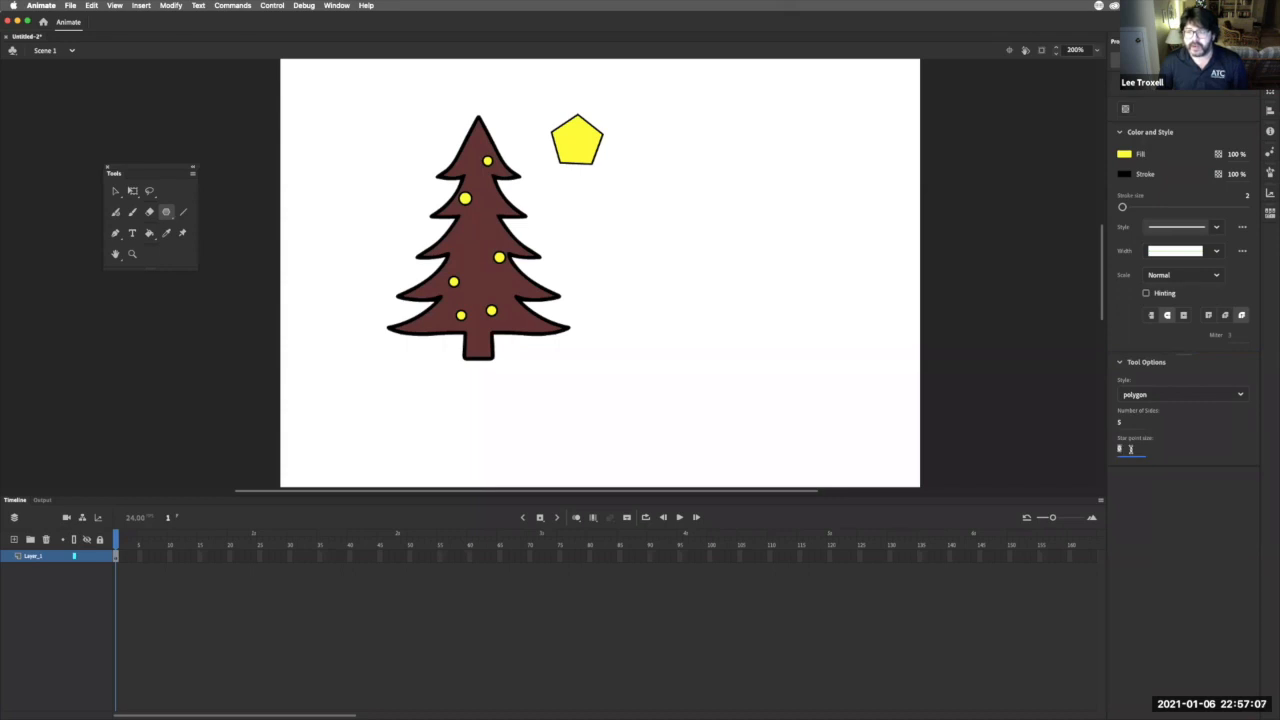
left_click(1231, 395)
left_click(1205, 431)
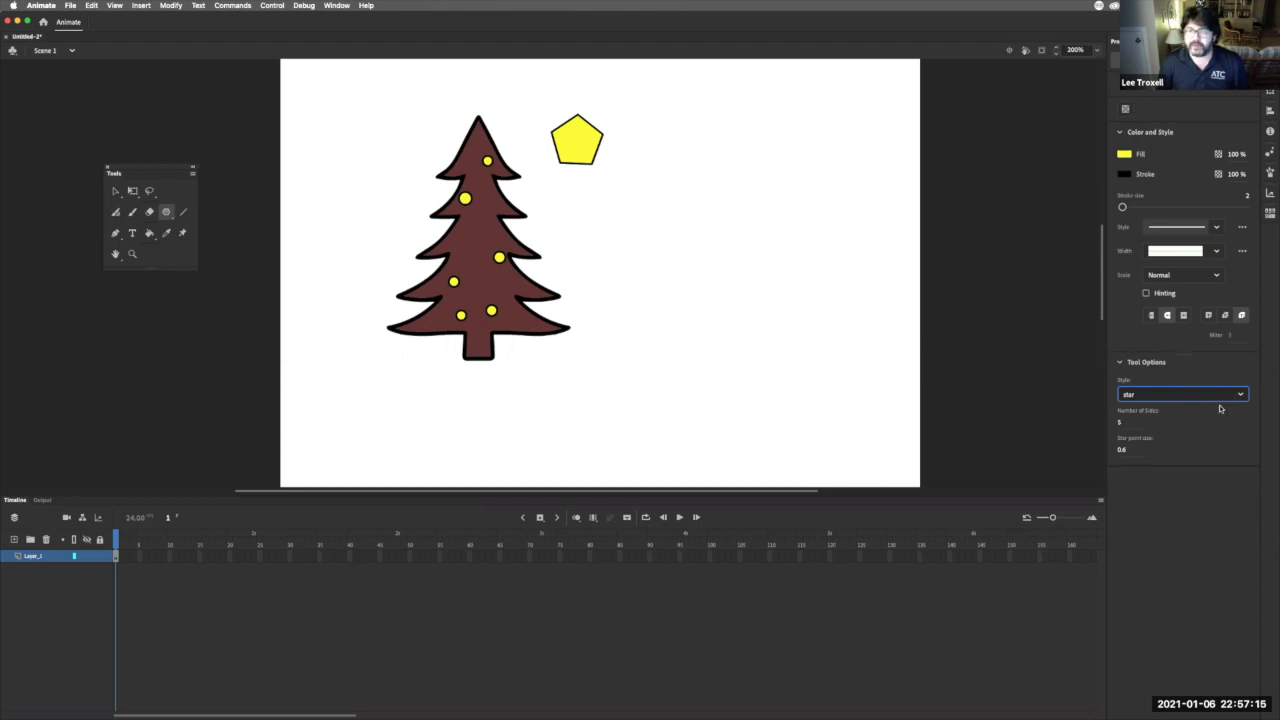
left_click(1162, 400)
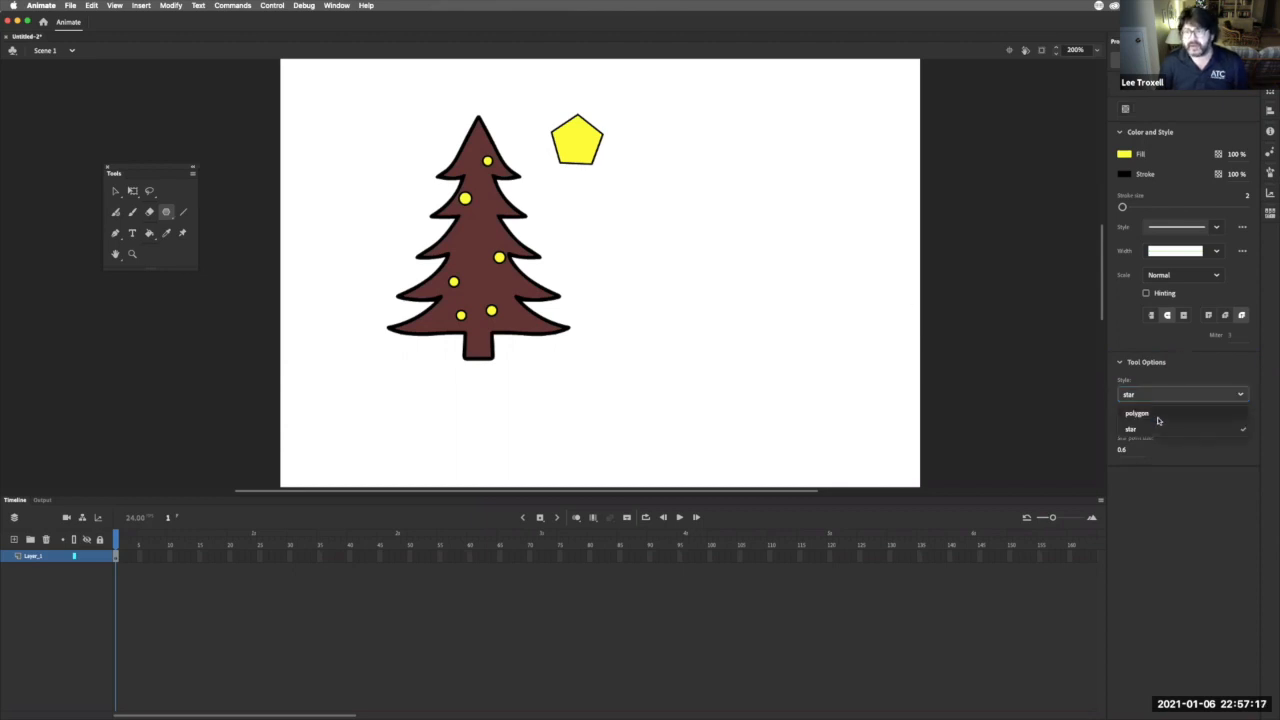
left_click(1160, 428)
- Draw a small yellow five-pointed star on the empty stage to the right of the pentagon
left_click_drag(597, 183, 616, 202)
key("super+z")
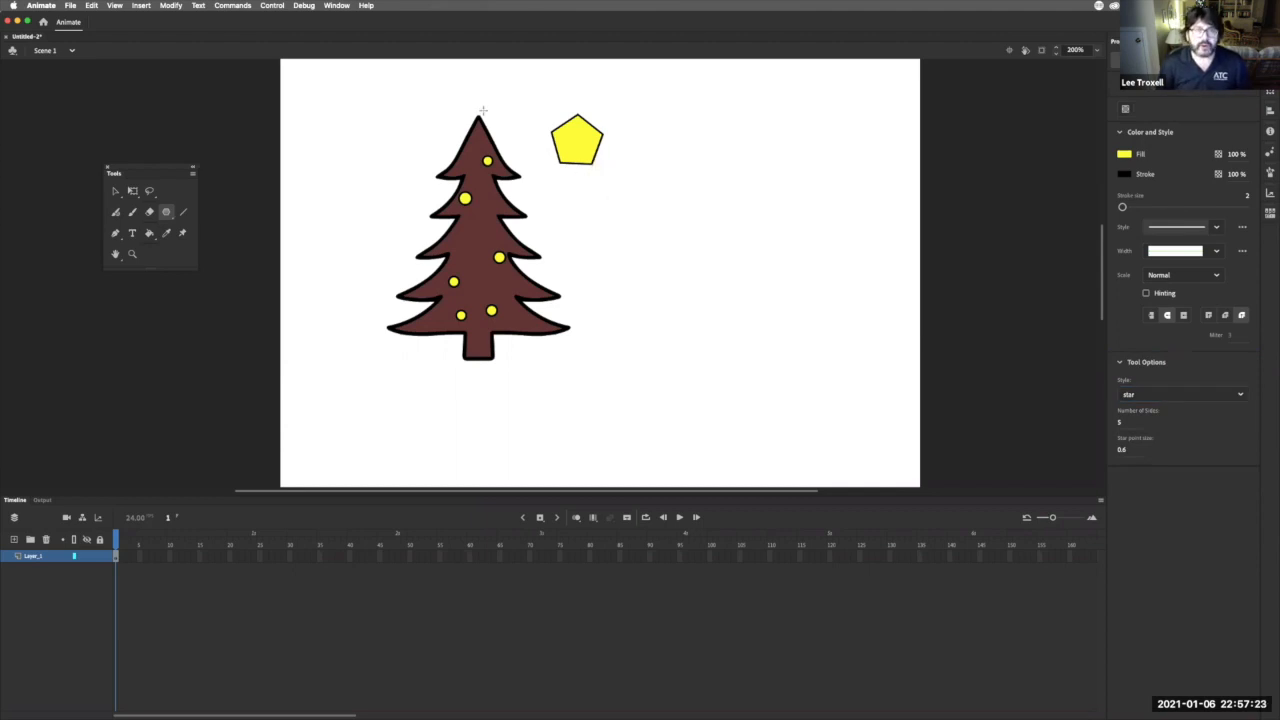
left_click_drag(686, 143, 698, 154)
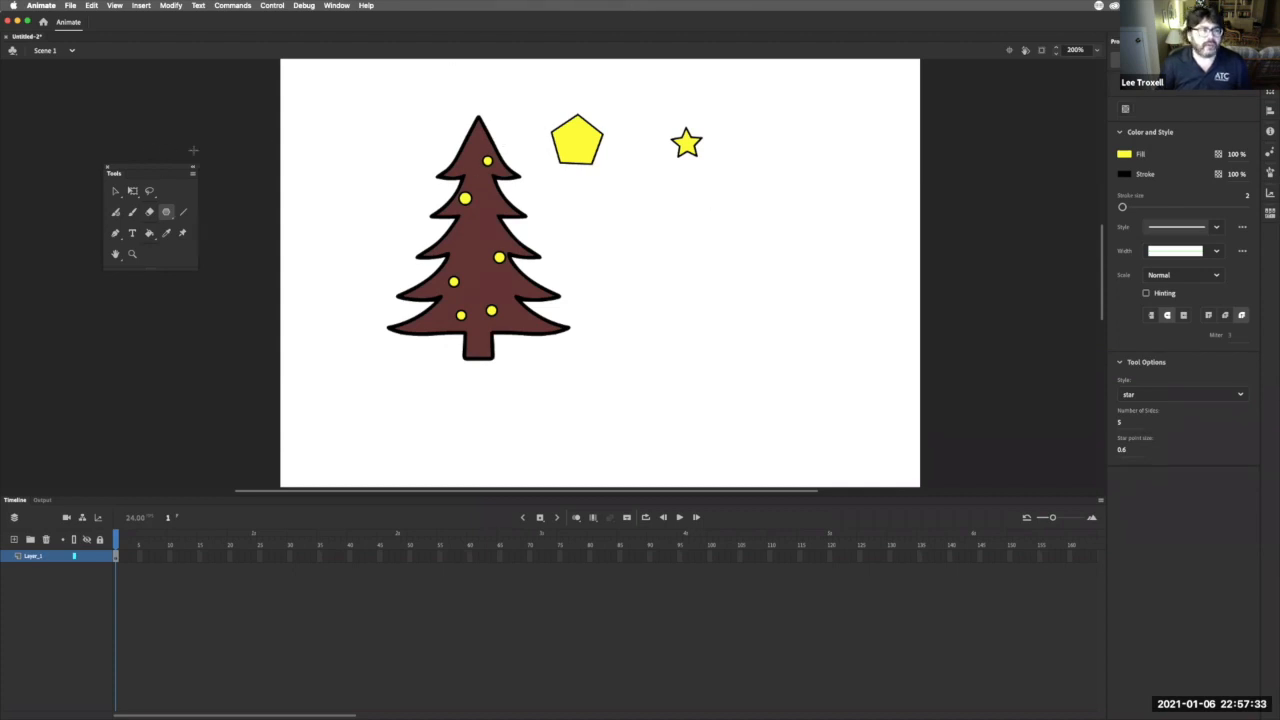
- Delete the yellow pentagon beside the tree
left_click(115, 193)
left_click_drag(542, 100, 617, 202)
key("Delete")
- Move the whole yellow star onto the tip of the tree
left_click_drag(660, 123, 700, 177)
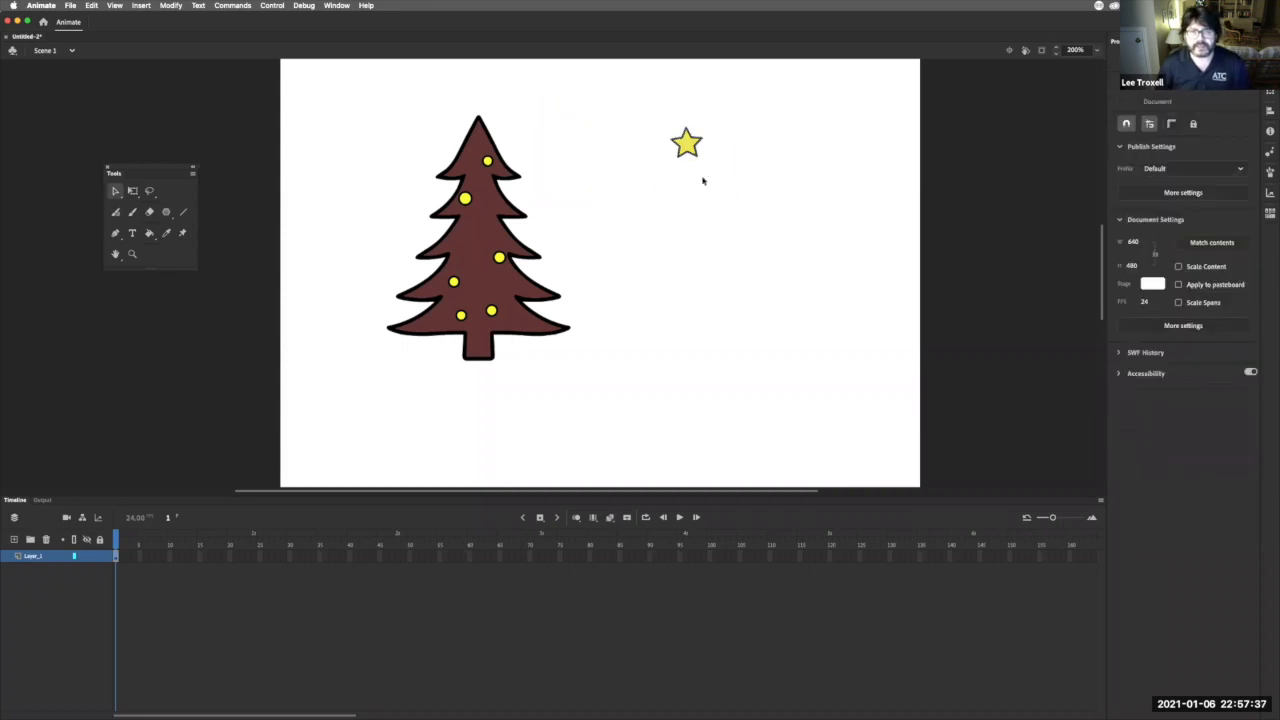
left_click_drag(680, 132, 482, 110)
left_click(443, 87)
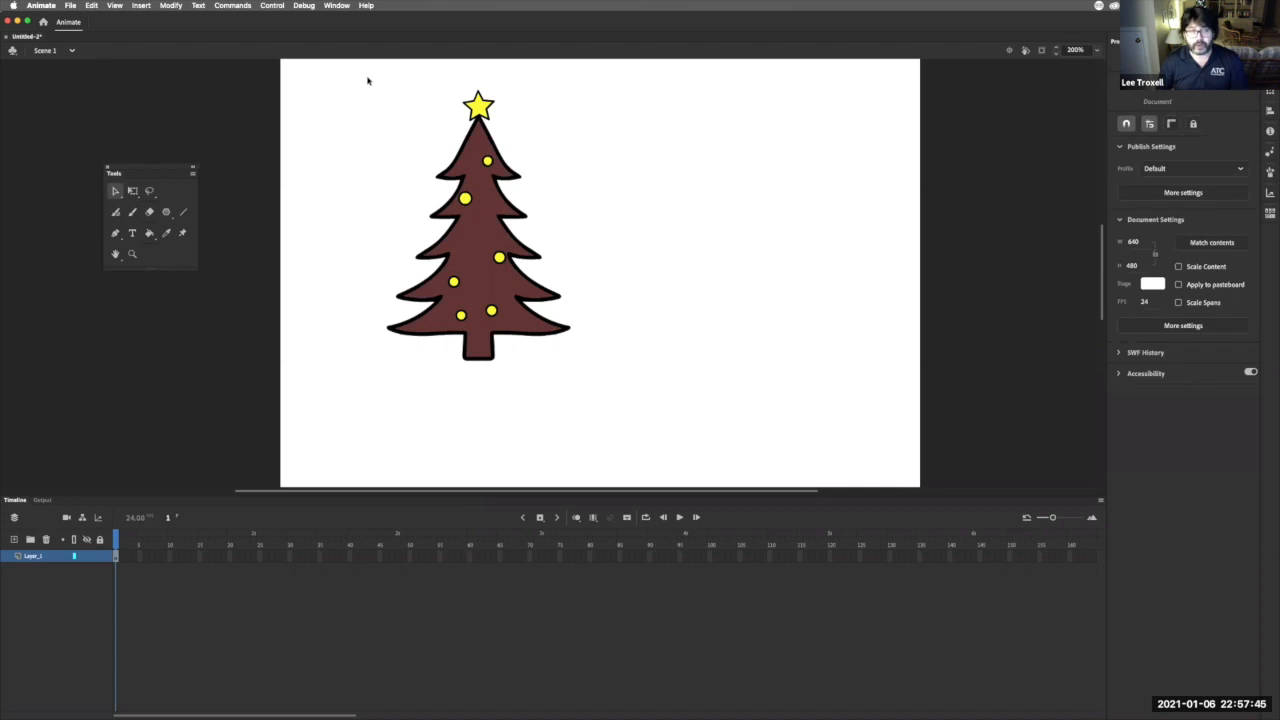
- Convert the whole decorated tree with its star into a Graphic symbol named Tree
mouse_move(357, 71)
left_mouse_down()
mouse_move(634, 423)
mouse_move(620, 417)
left_mouse_up()
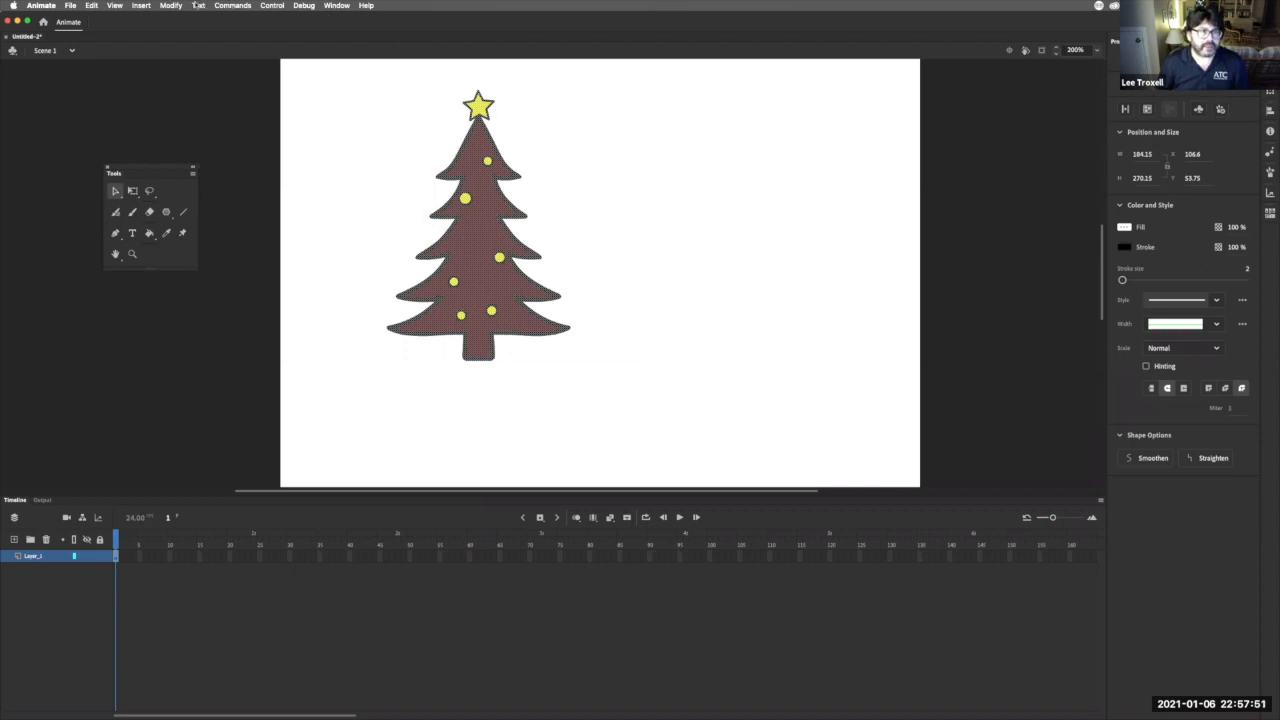
left_click(171, 6)
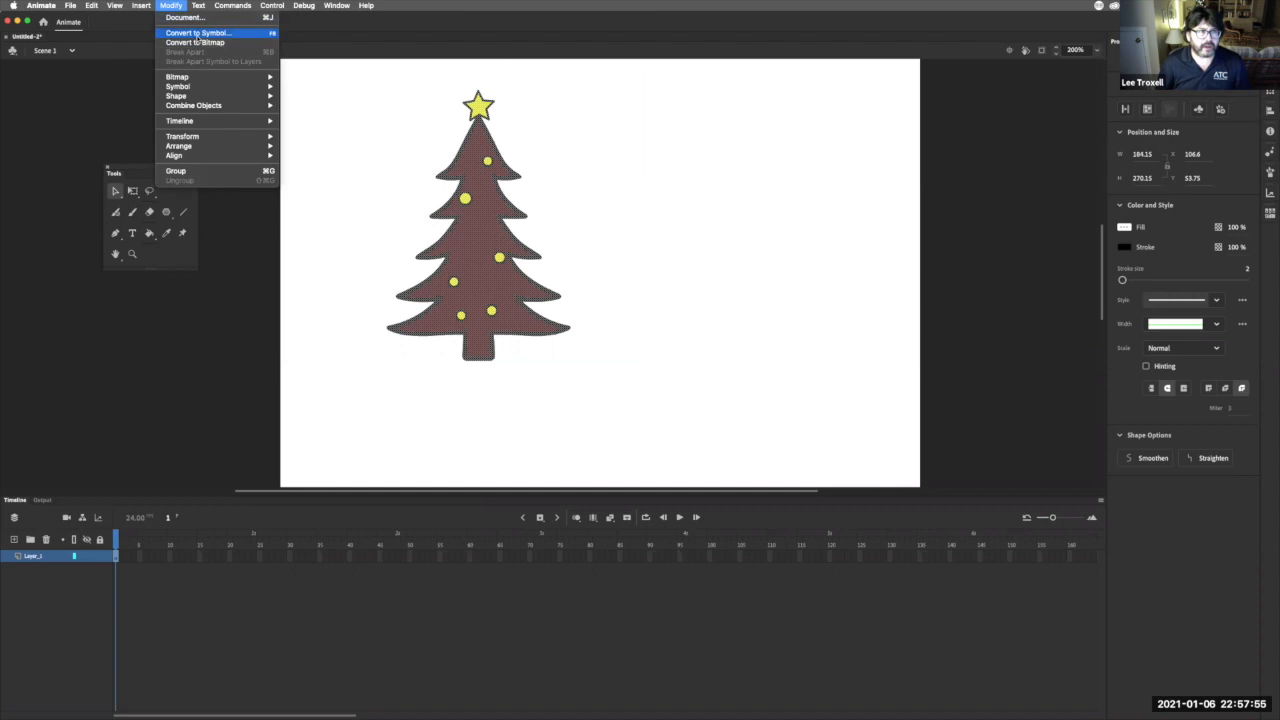
left_click(198, 33)
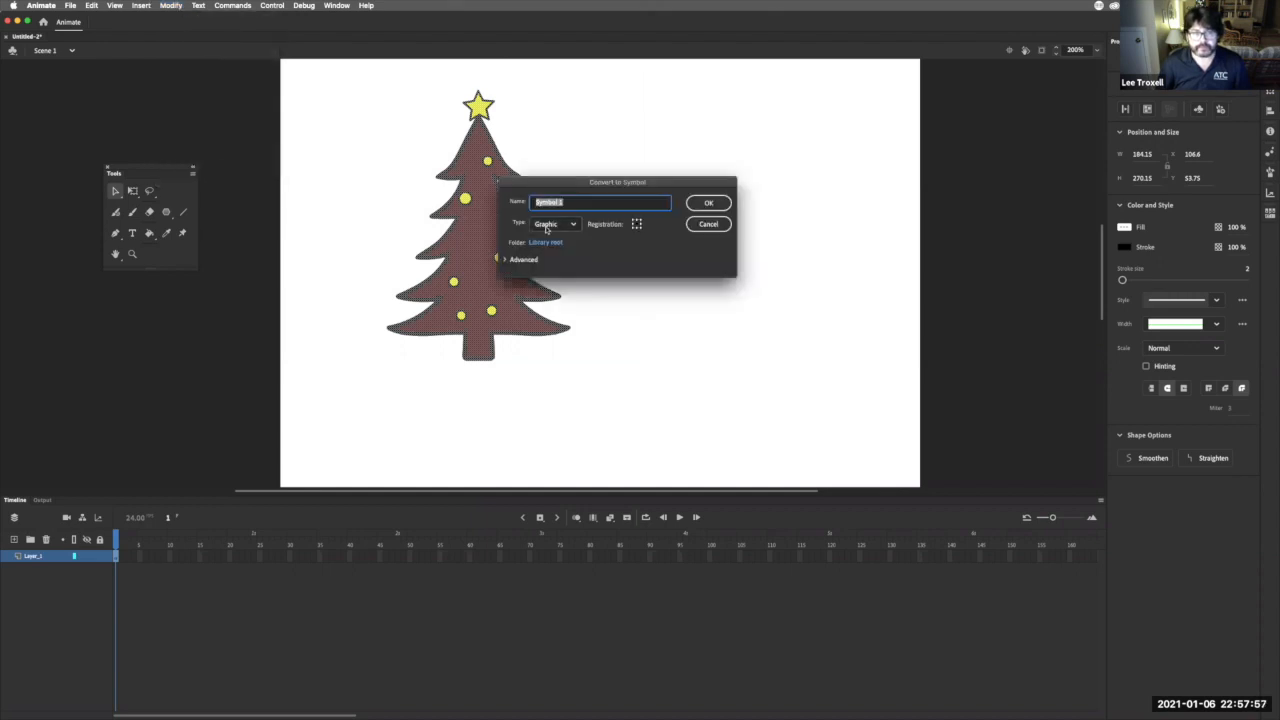
type("Tree")
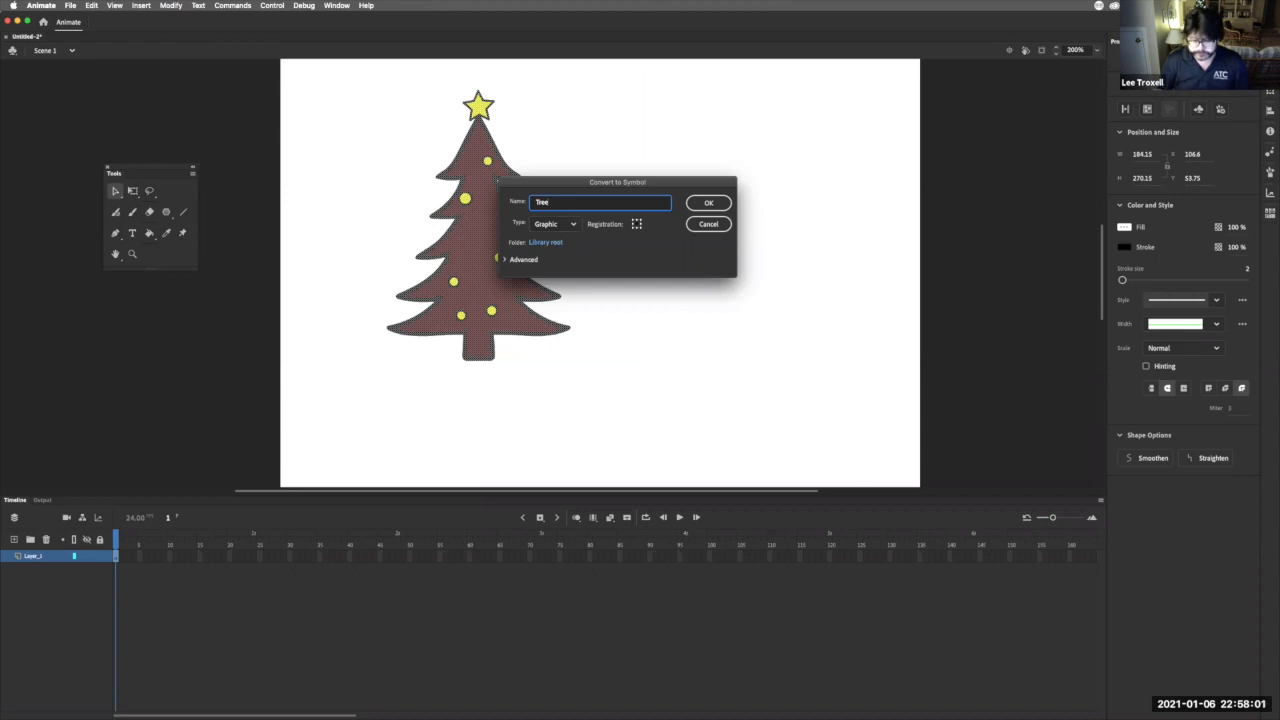
key("Return")
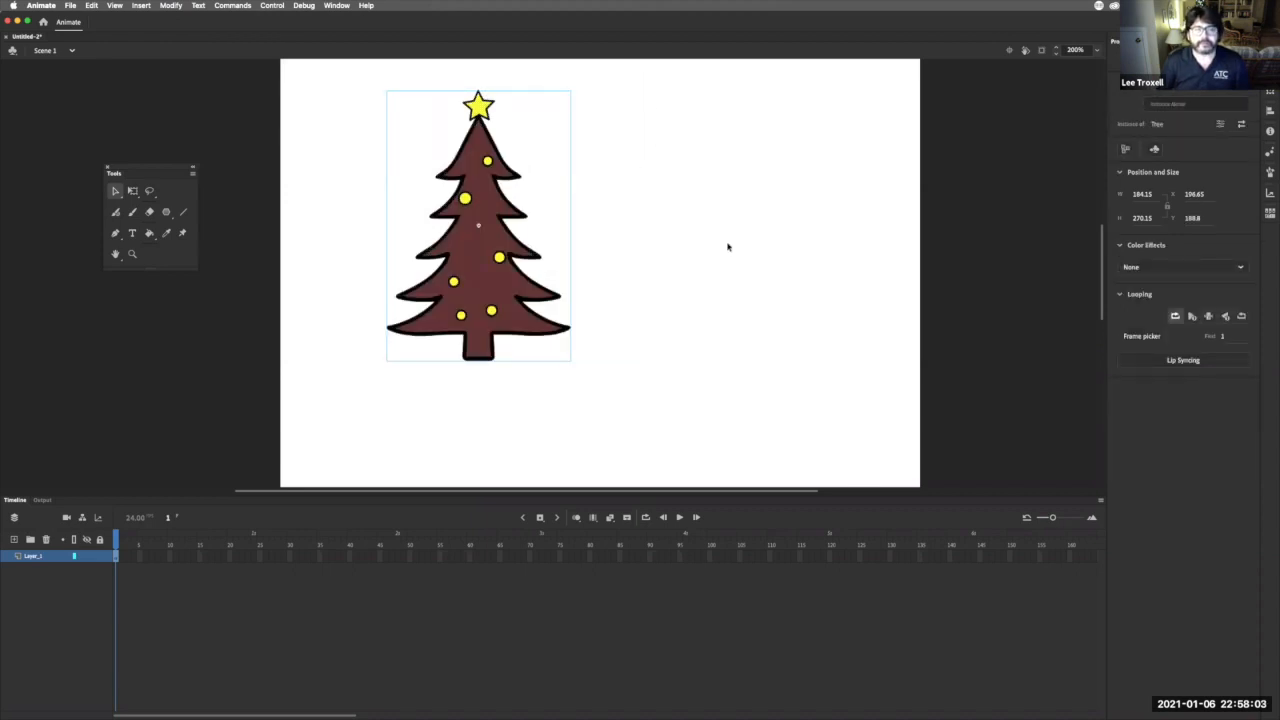
- Delete the Tree instance from the stage and show the library's stored symbols
key("Delete")
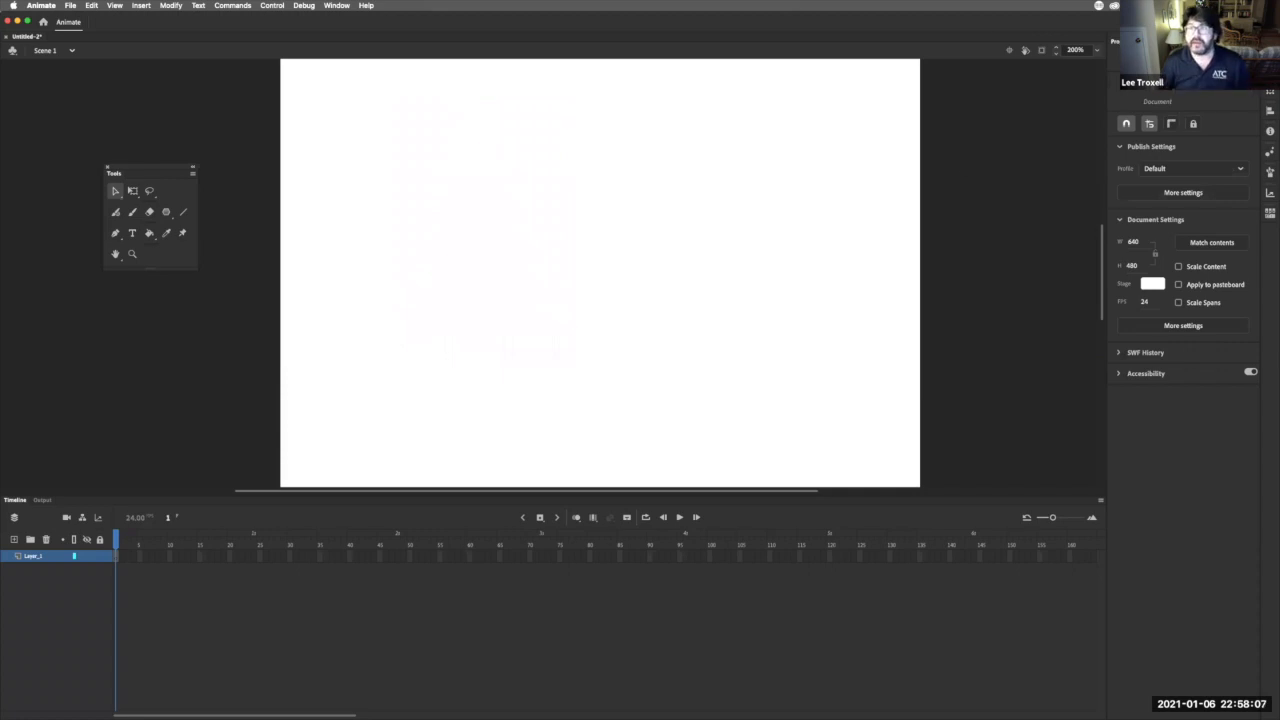
left_click(1150, 41)
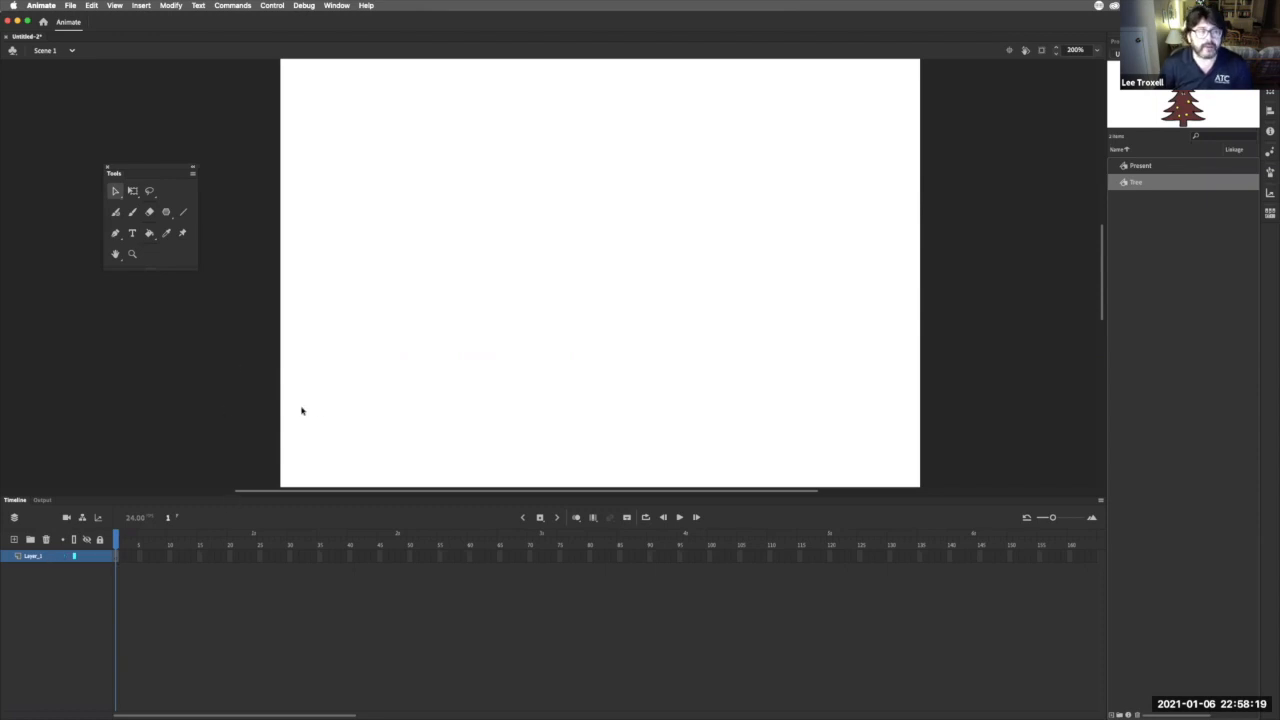
- Activate the Rectangle tool and set its fill colour to dark grey
left_click(166, 213)
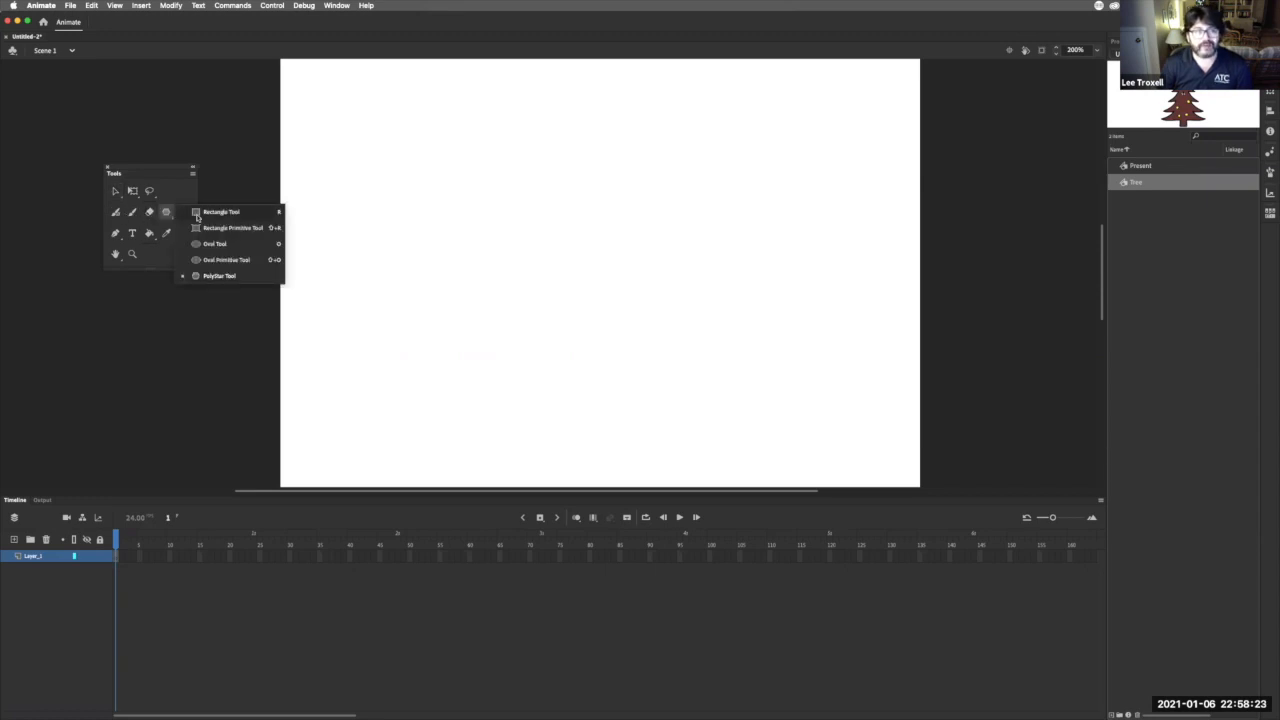
left_click(197, 215)
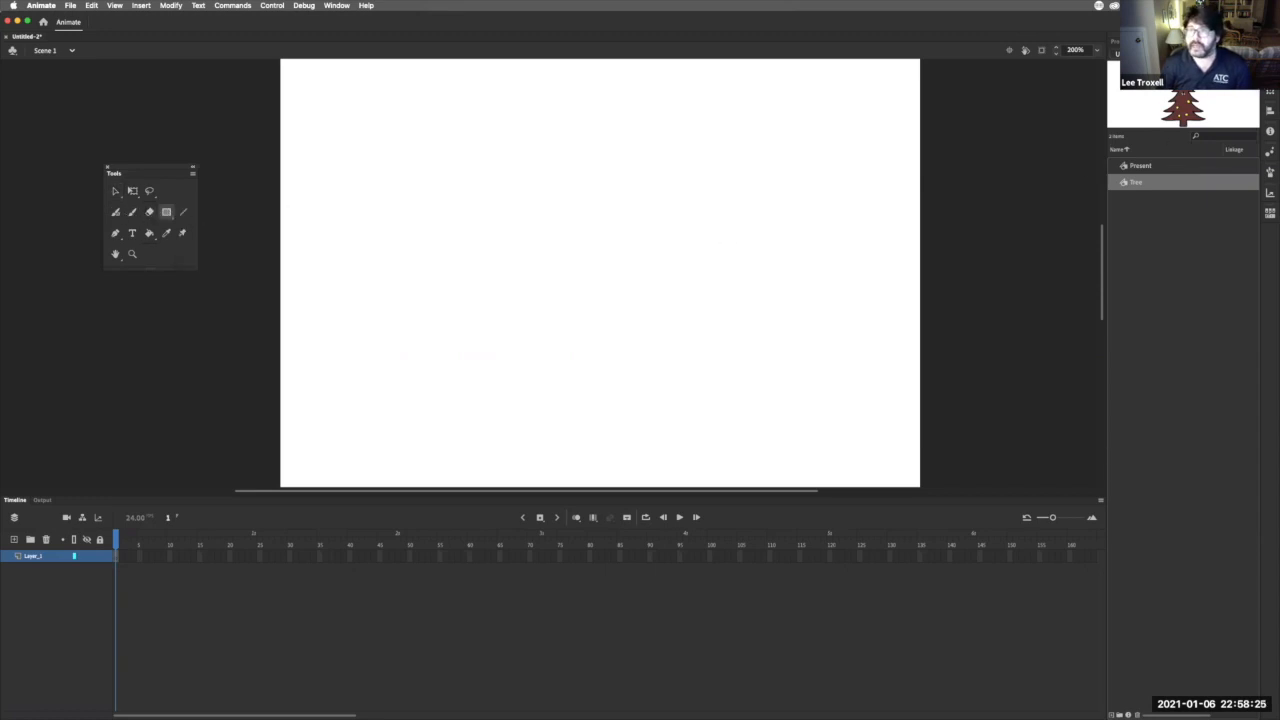
left_click(1114, 41)
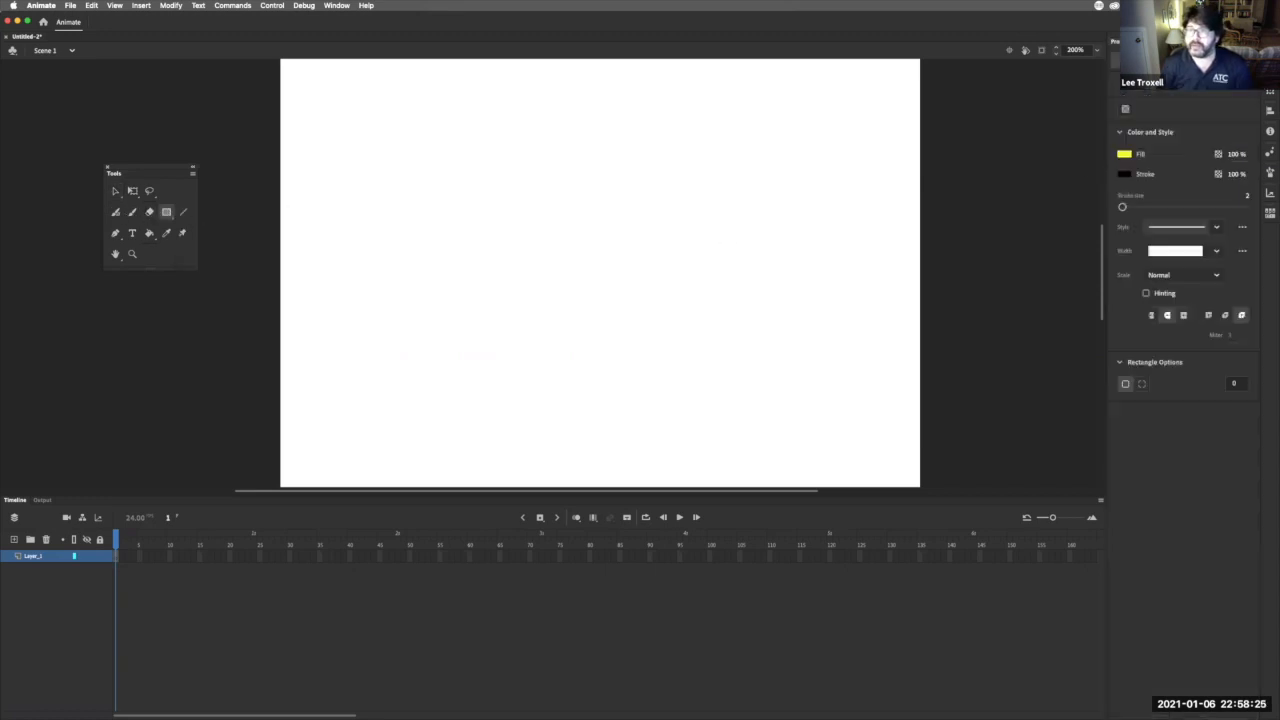
left_click(1124, 156)
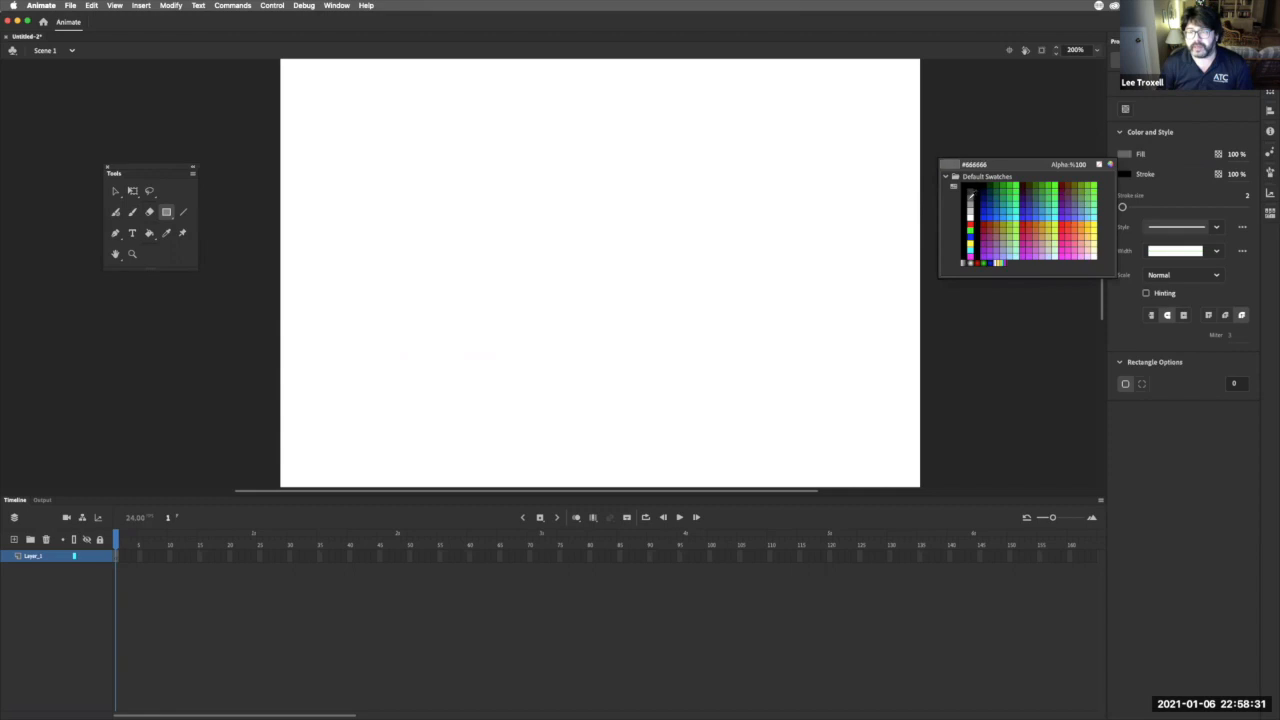
left_click(974, 189)
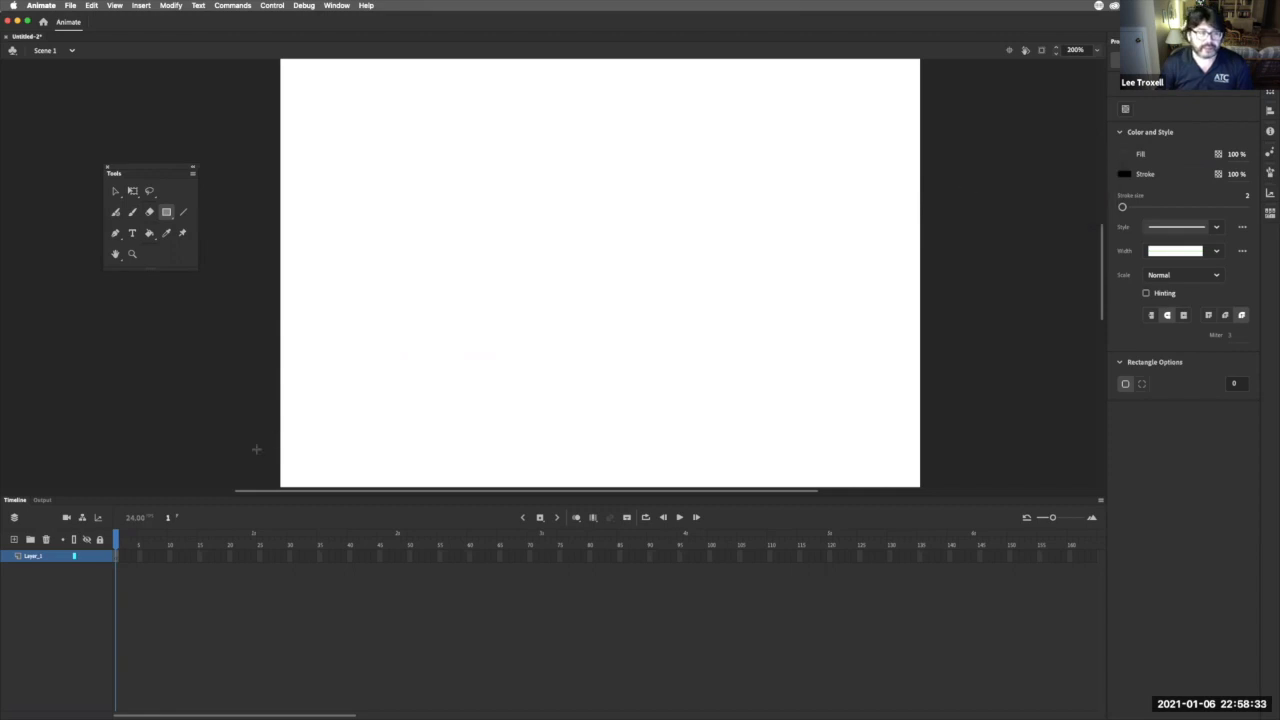
- Draw a dark grey floor rectangle along the bottom of the stage, extending slightly past both side edges and the bottom edge
left_click_drag(279, 406, 920, 488)
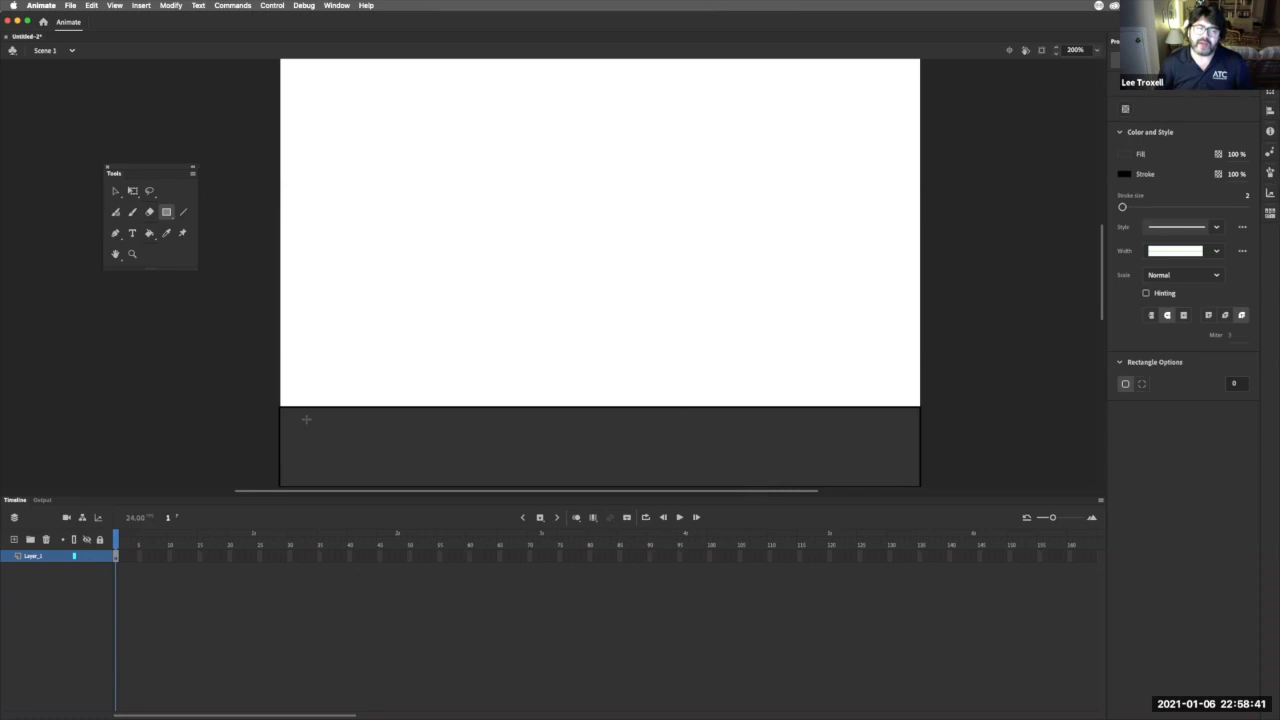
key("super+z")
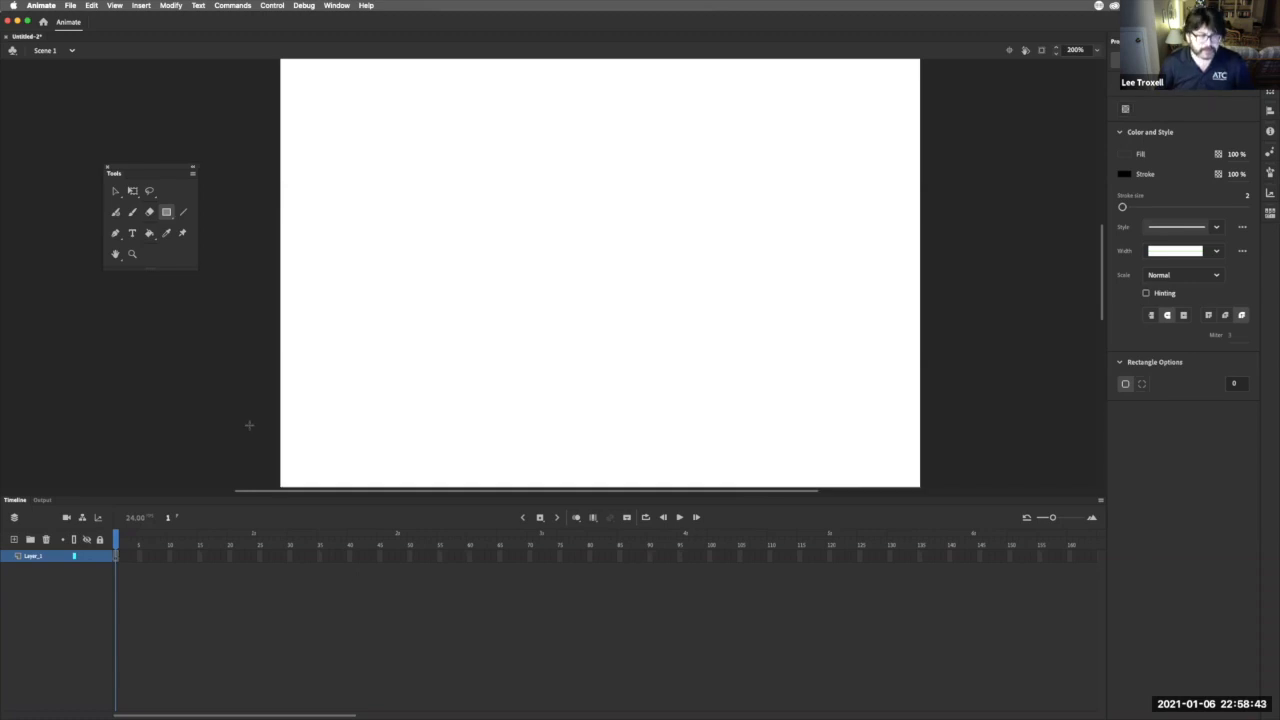
left_click_drag(270, 406, 472, 459)
mouse_move(602, 463)
left_mouse_down()
mouse_move(857, 466)
mouse_move(934, 480)
mouse_move(927, 498)
left_mouse_up()
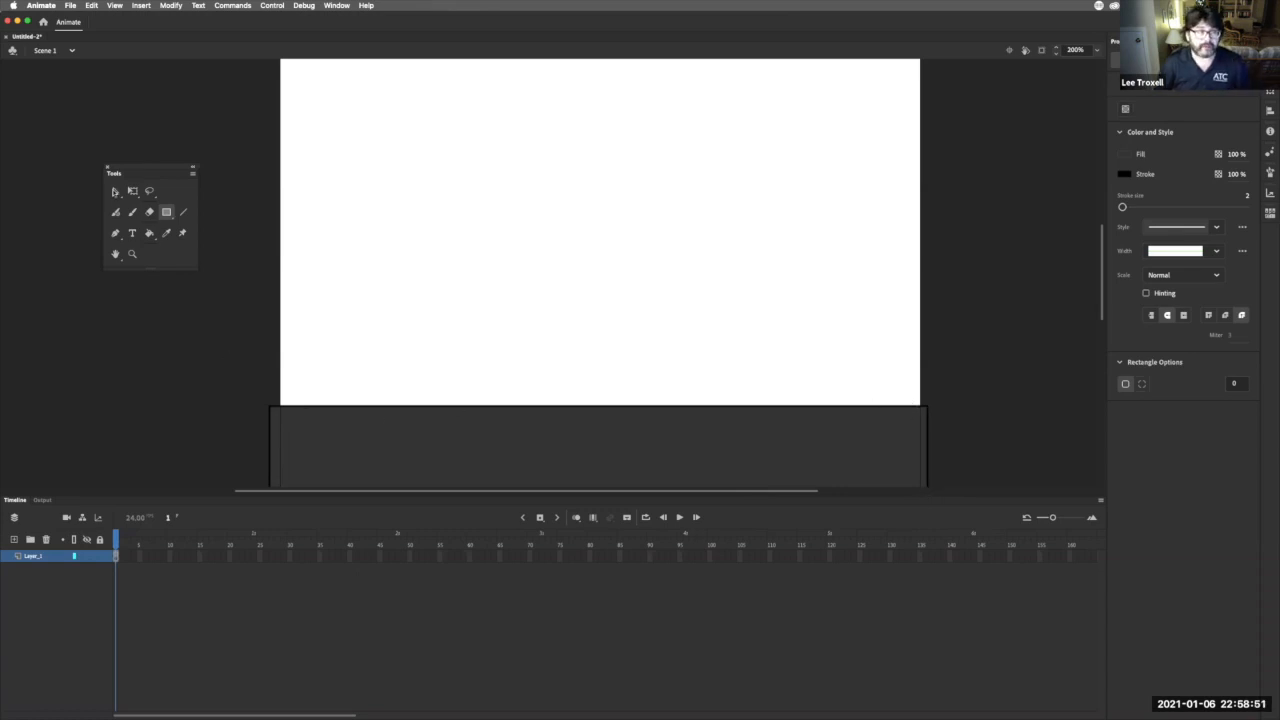
left_click(114, 191)
key("ctrl+Up")
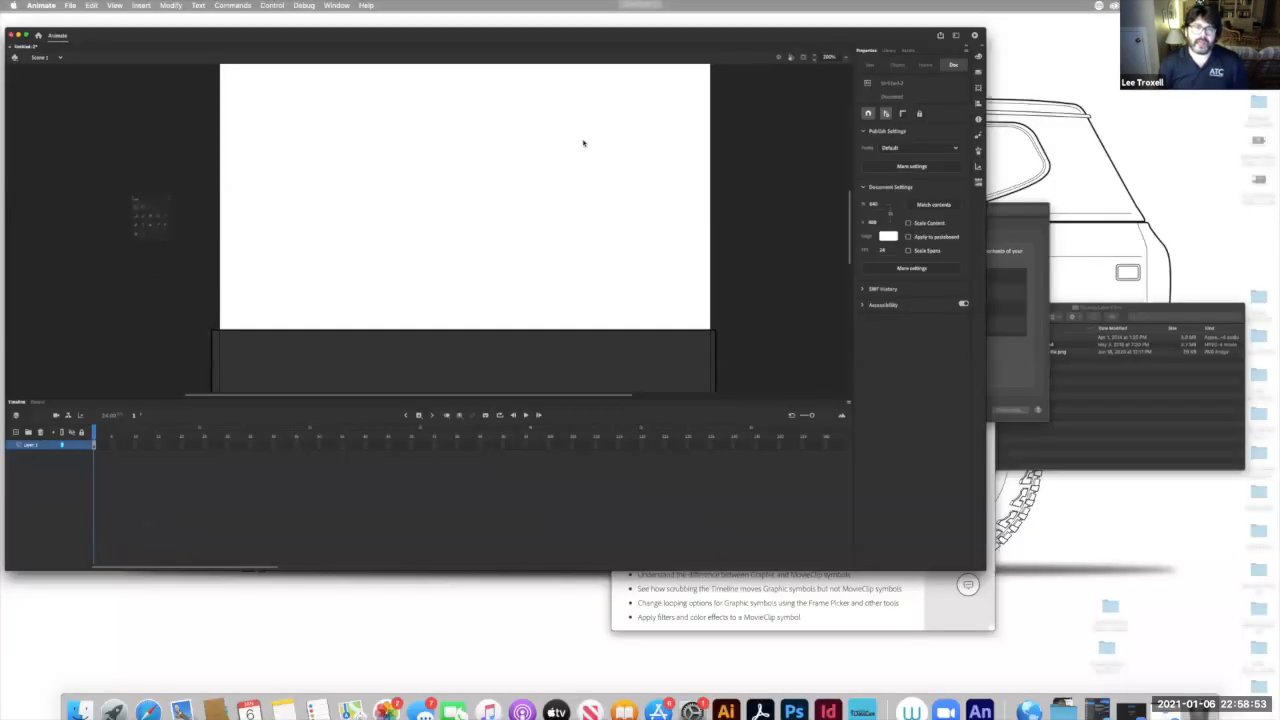
left_click(583, 143)
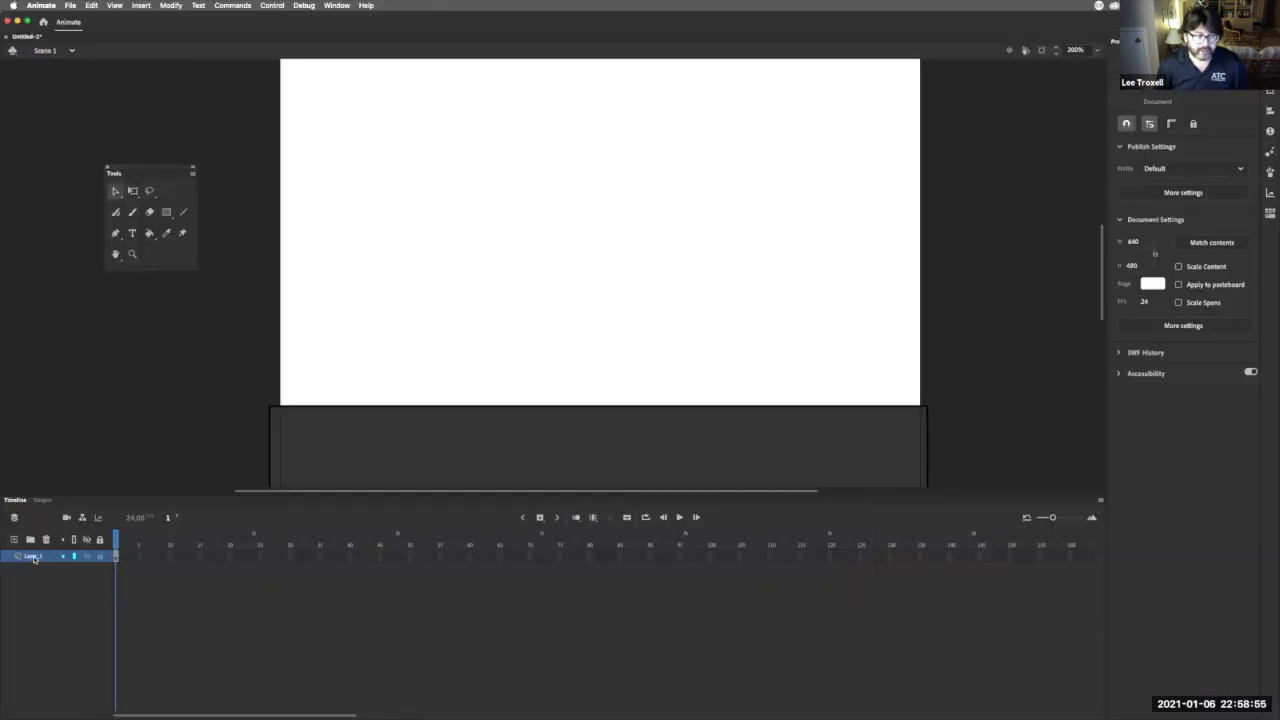
- Rename the layer holding the rectangle as Floor and lock it
double_click(33, 556)
type("Floor")
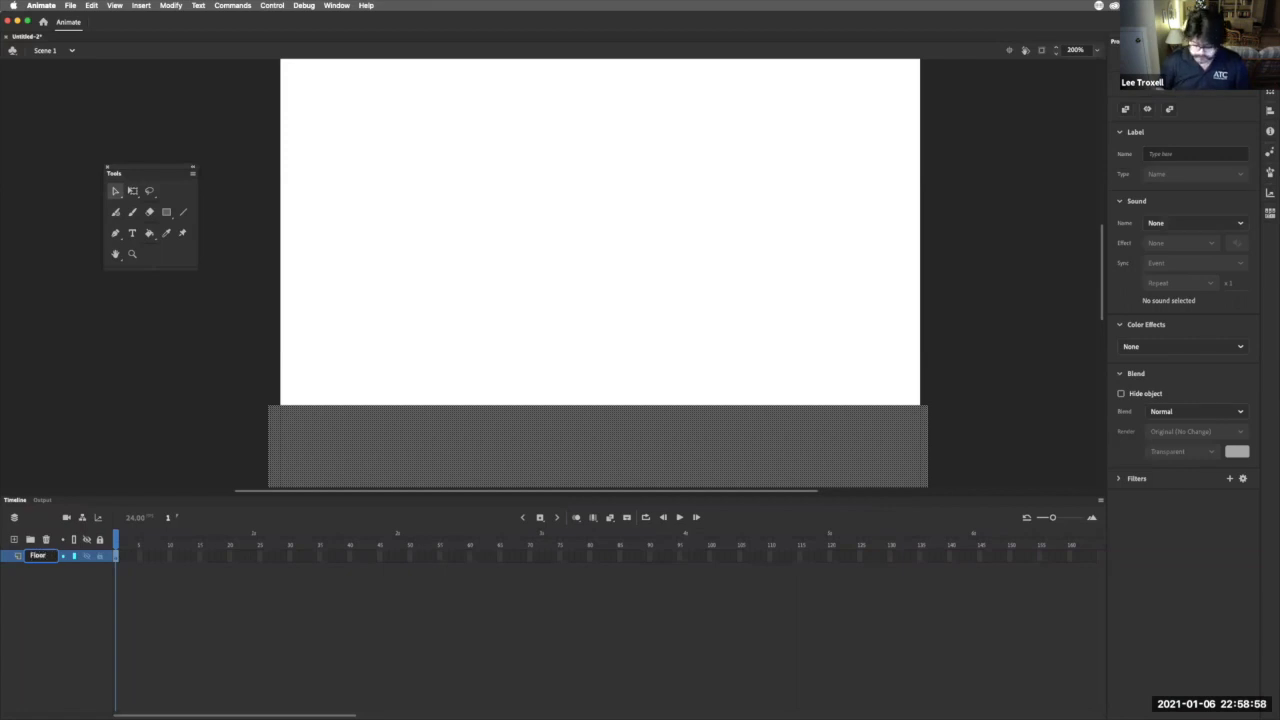
key("Return")
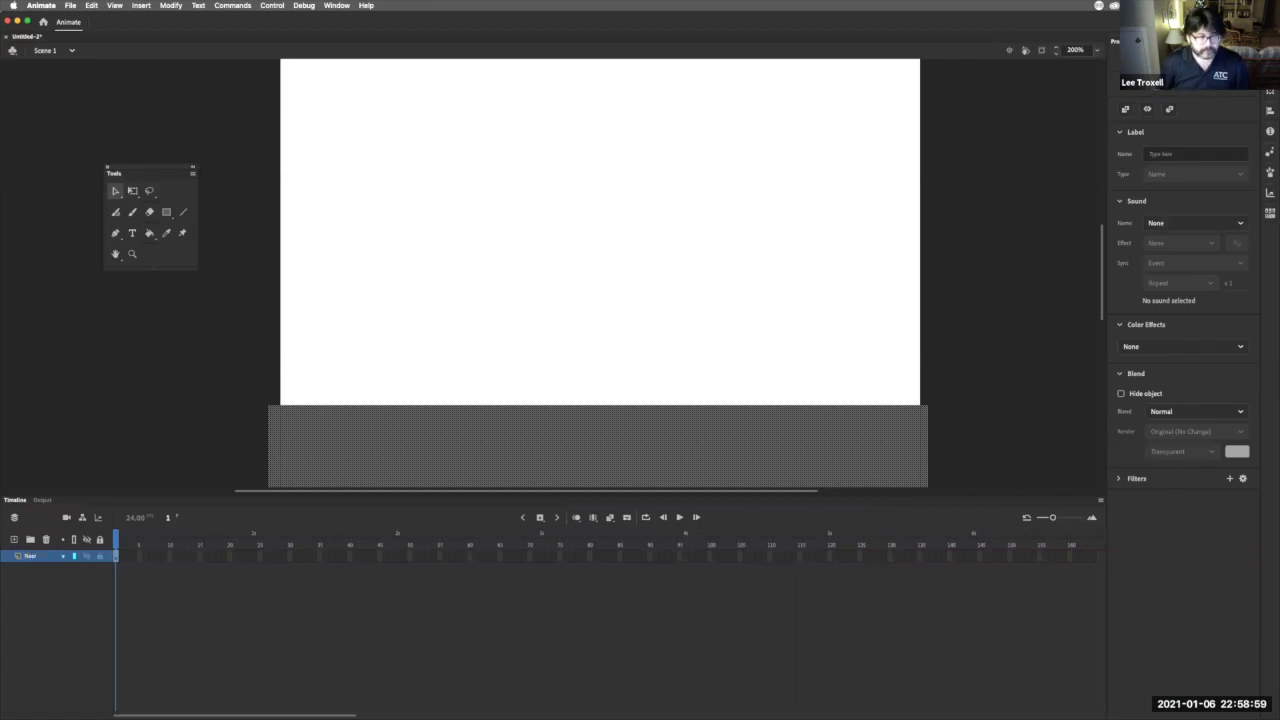
left_click(99, 557)
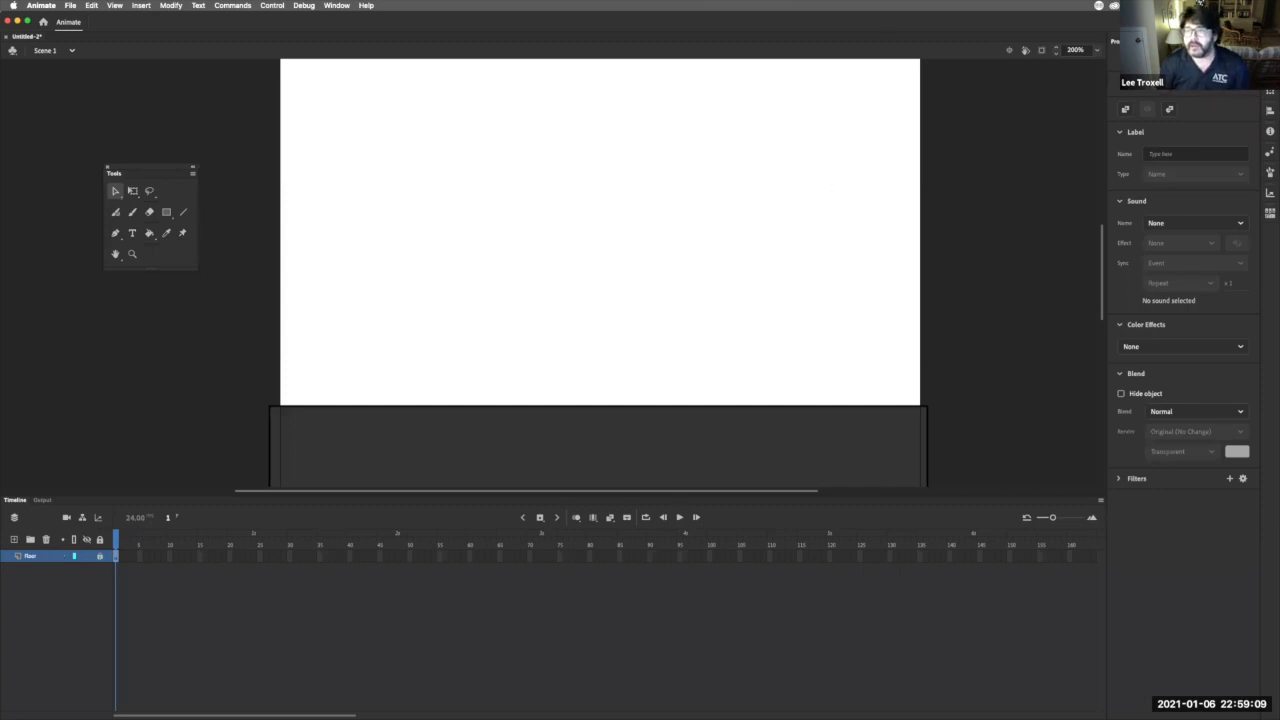
- Show the library's symbols and add a new layer named Tree above the Floor layer
left_click(1151, 41)
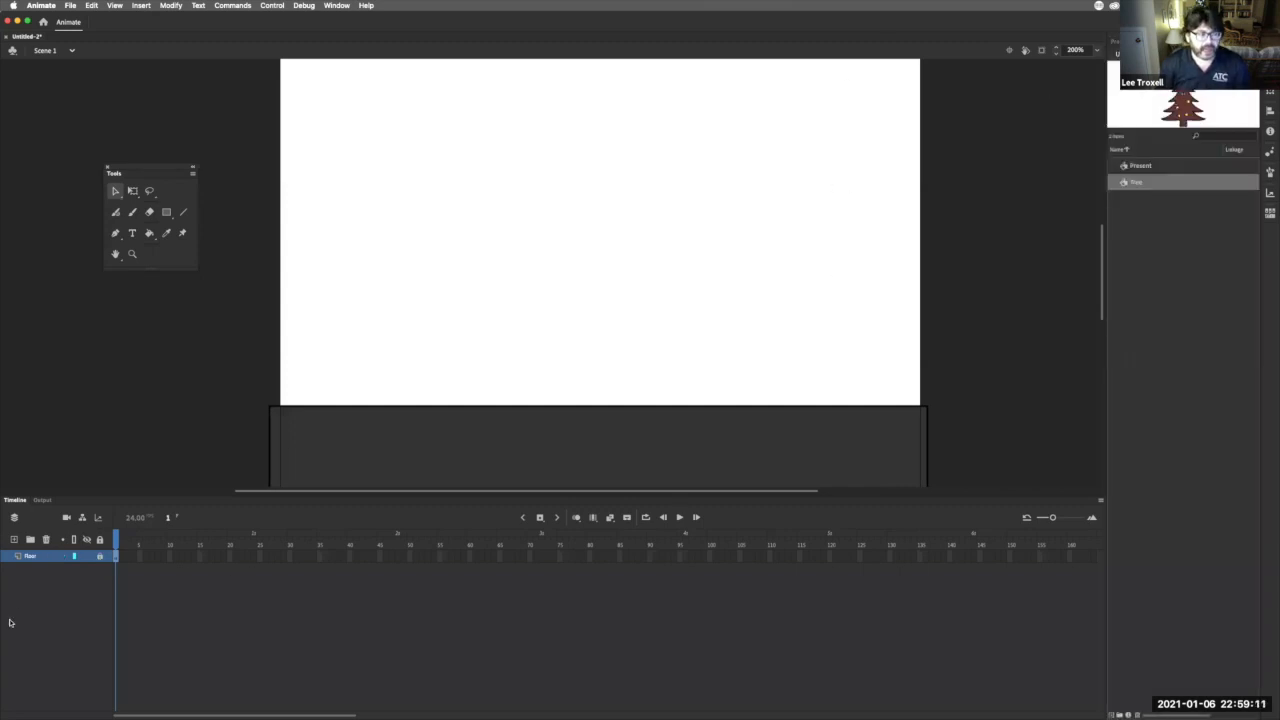
left_click(14, 540)
double_click(35, 557)
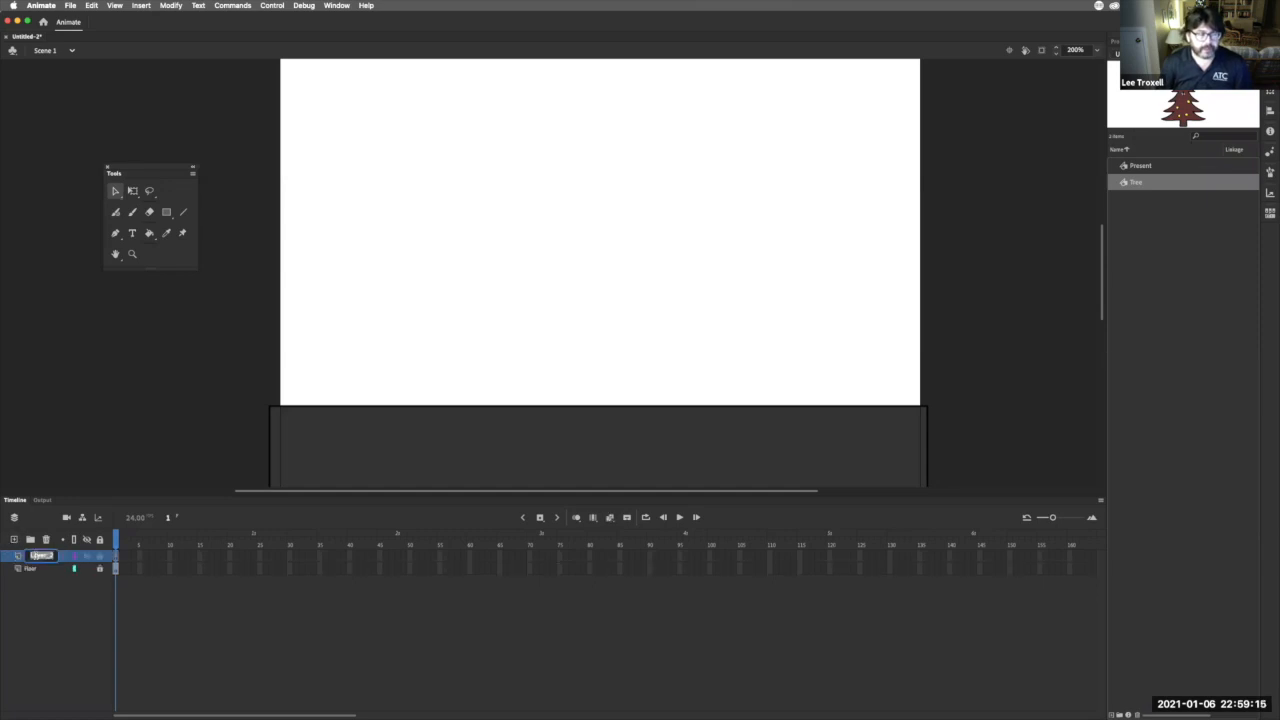
type("Tree")
key("Return")
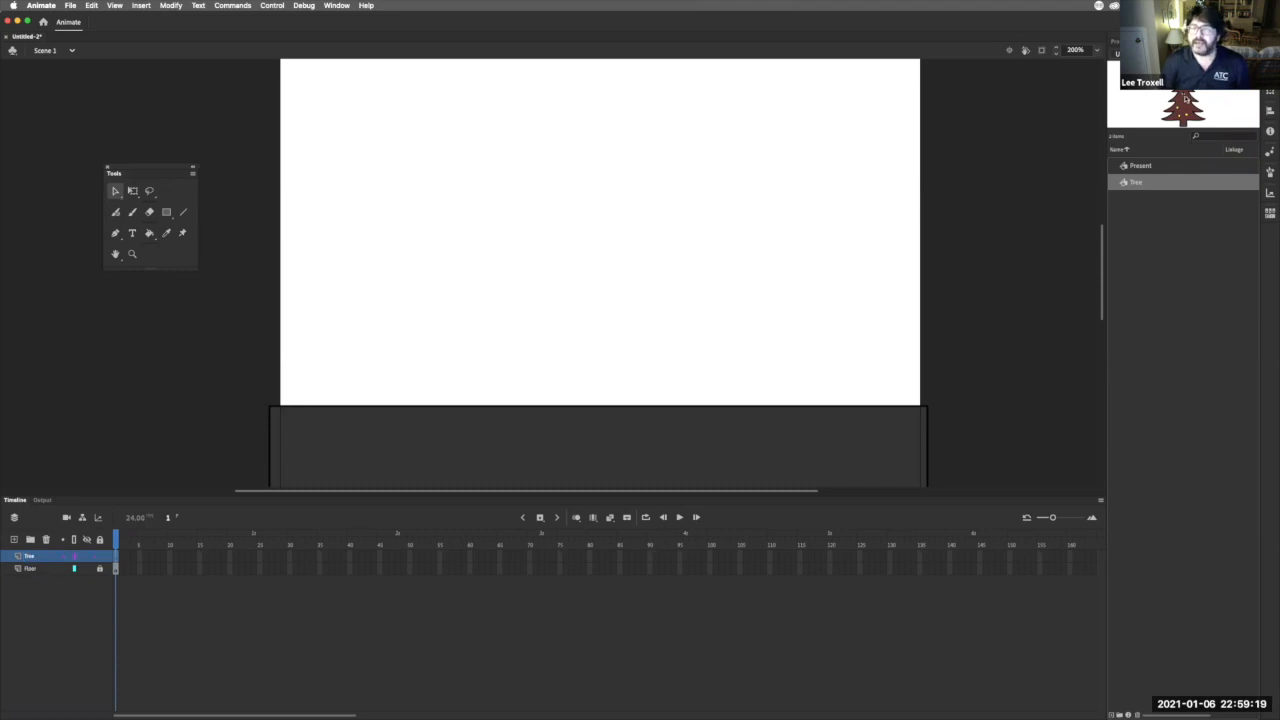
- Place an instance of the Tree symbol on the Tree layer, standing on the upper edge of the floor
left_click_drag(602, 202, 525, 360)
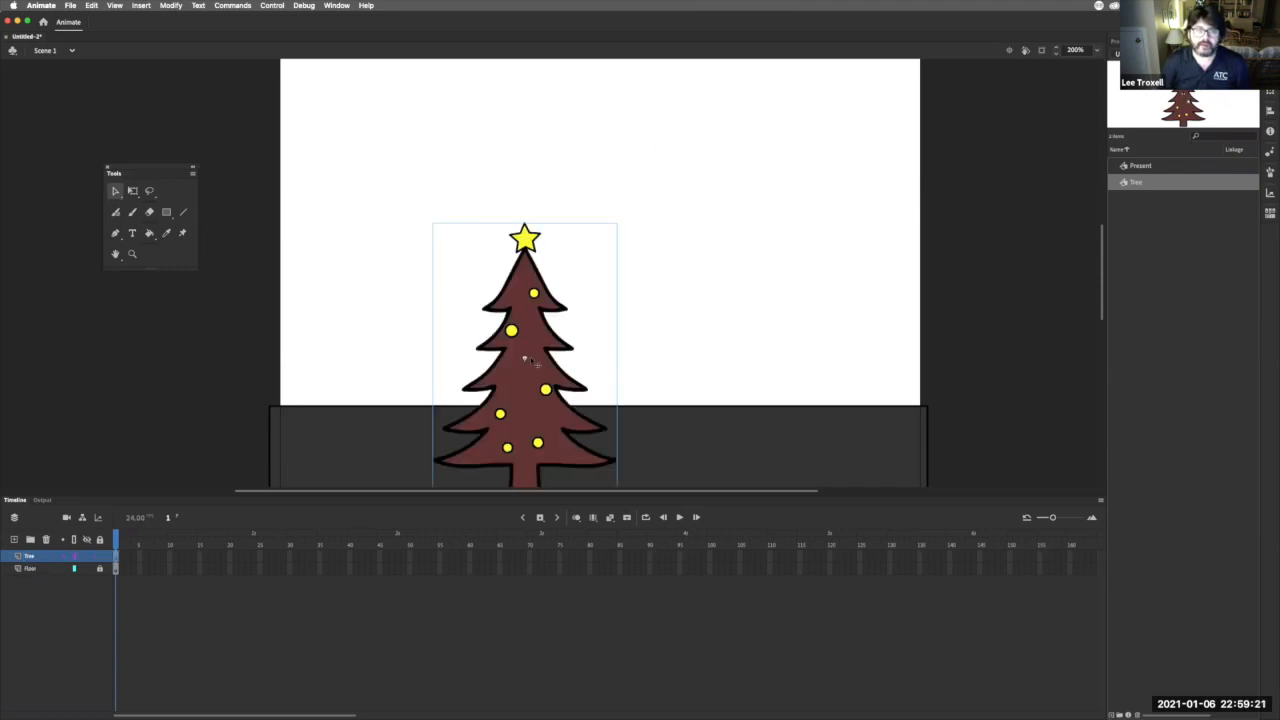
left_click_drag(526, 303, 513, 216)
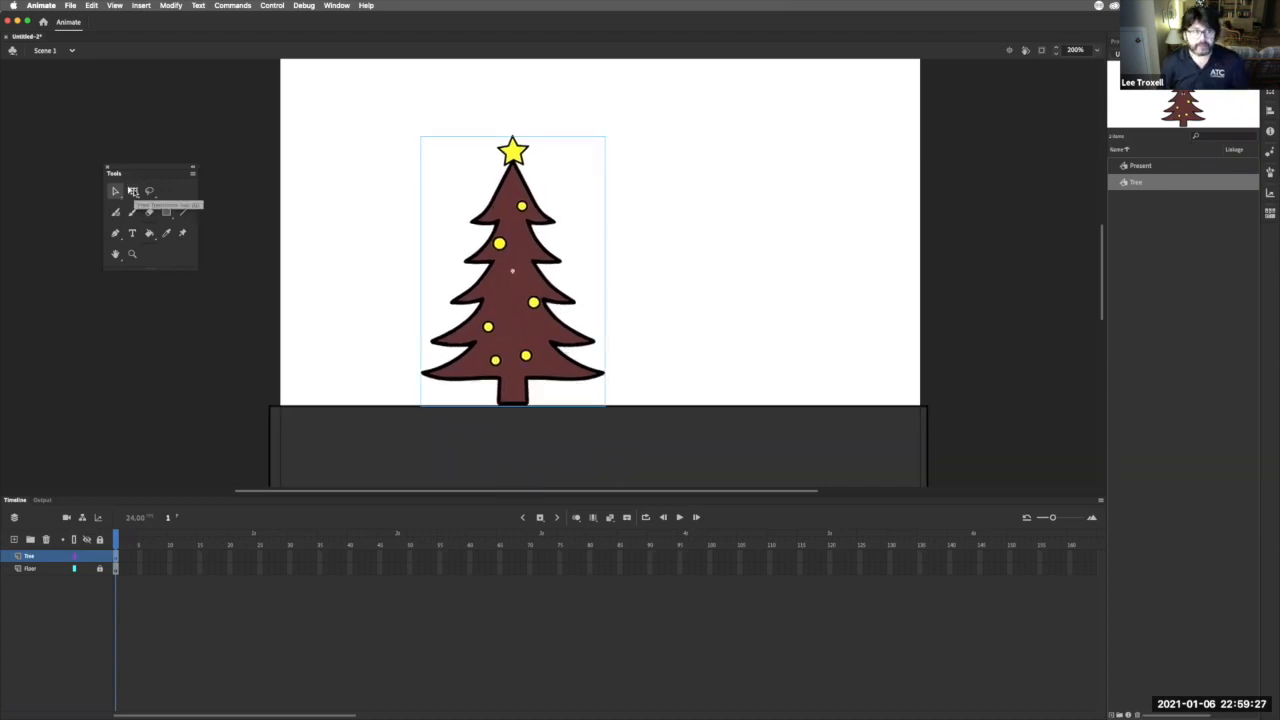
- Try scaling the tree down about its centre with Free Transform, and undo the resizing
left_click(133, 191)
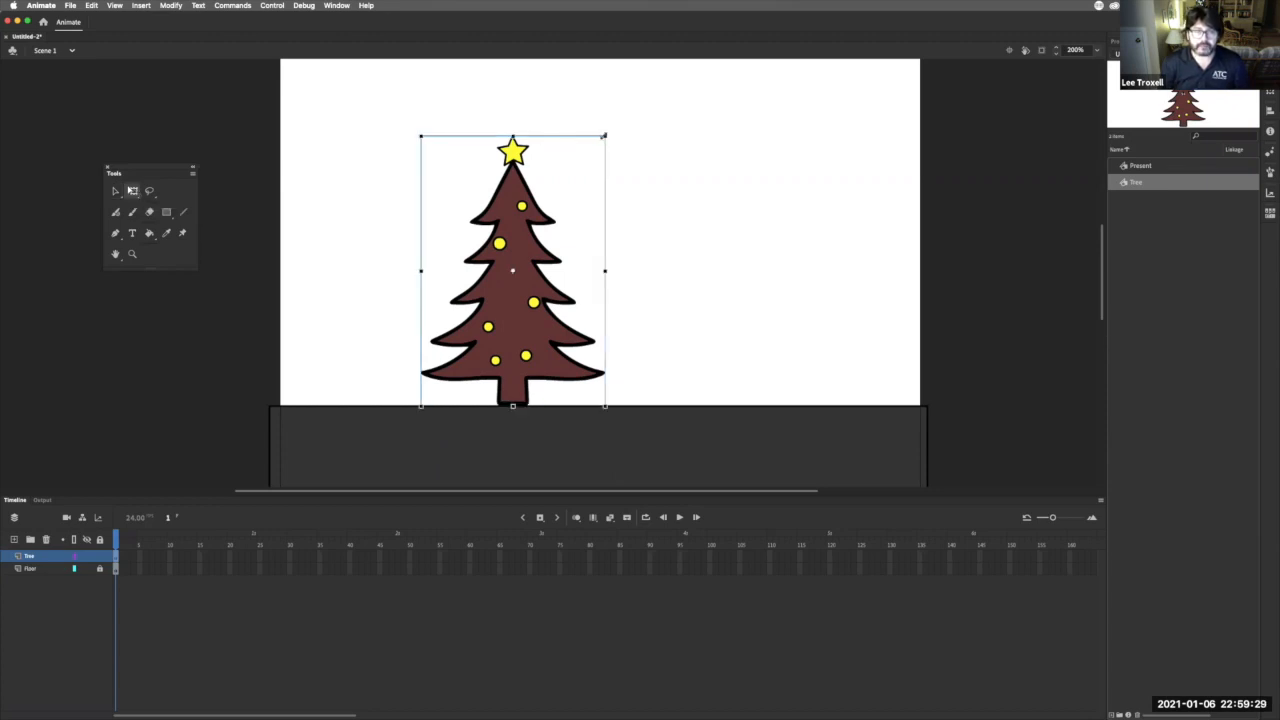
left_click_drag(604, 135, 585, 189)
key("Escape")
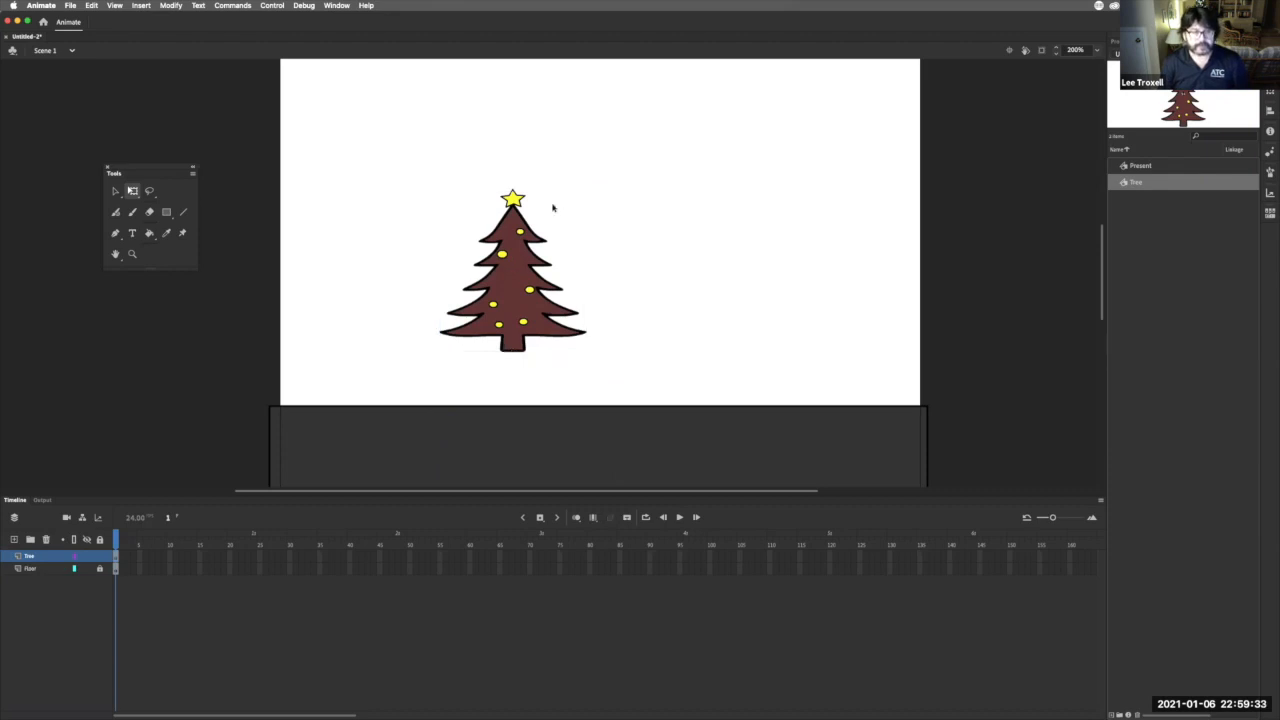
key("super+z")
key("super+z")
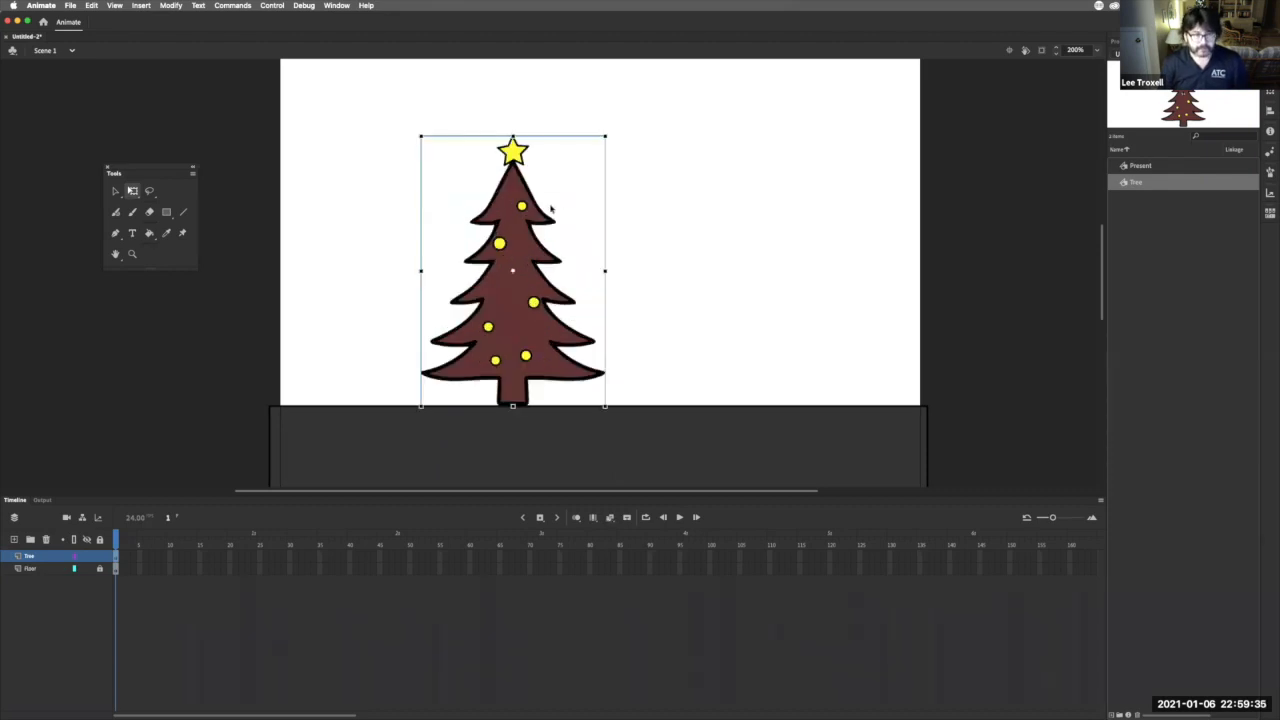
- Move the tree toward the stage's left side with its trunk overlapping the floor, and put the Tree layer behind the Floor layer
left_click(115, 190)
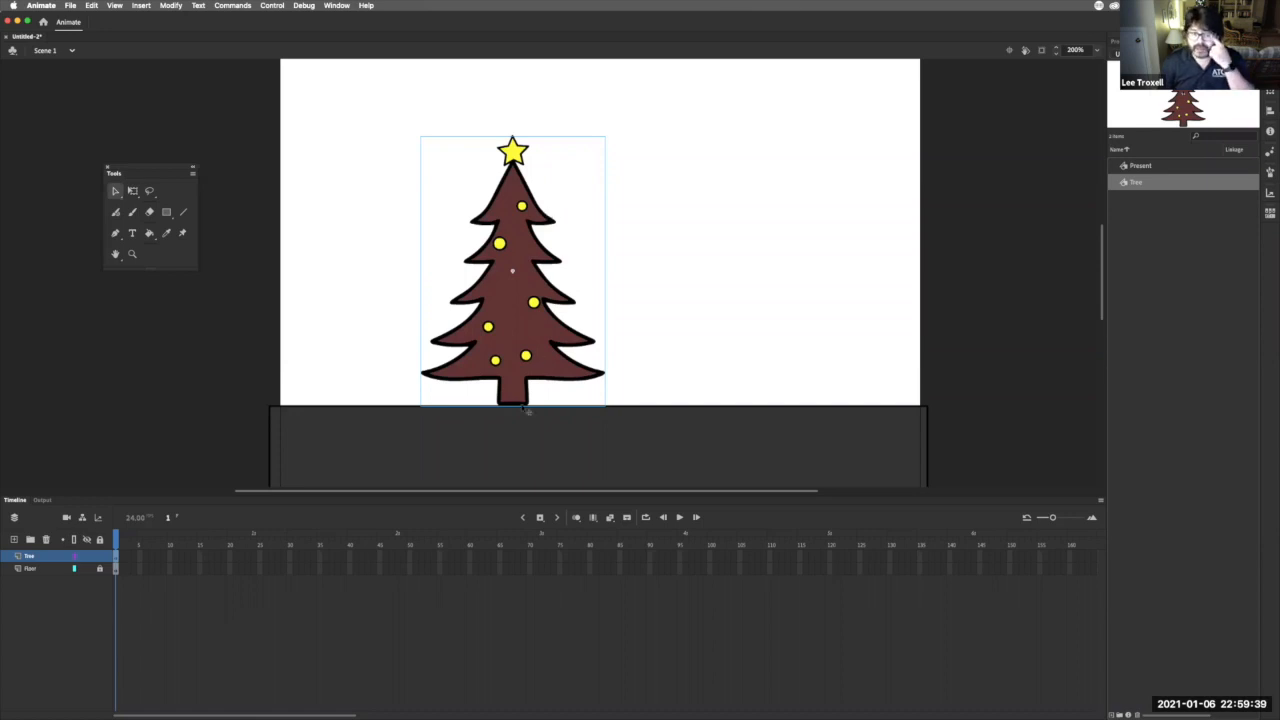
left_click_drag(544, 222, 466, 227)
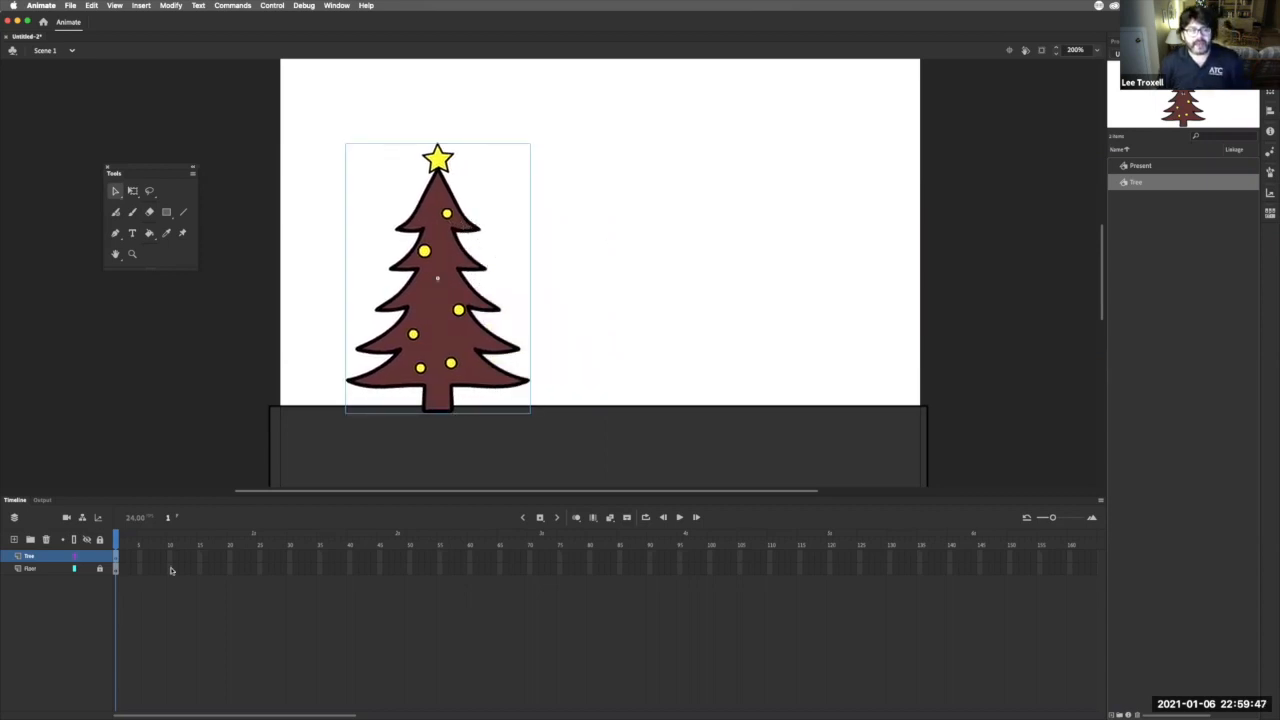
left_click(42, 570)
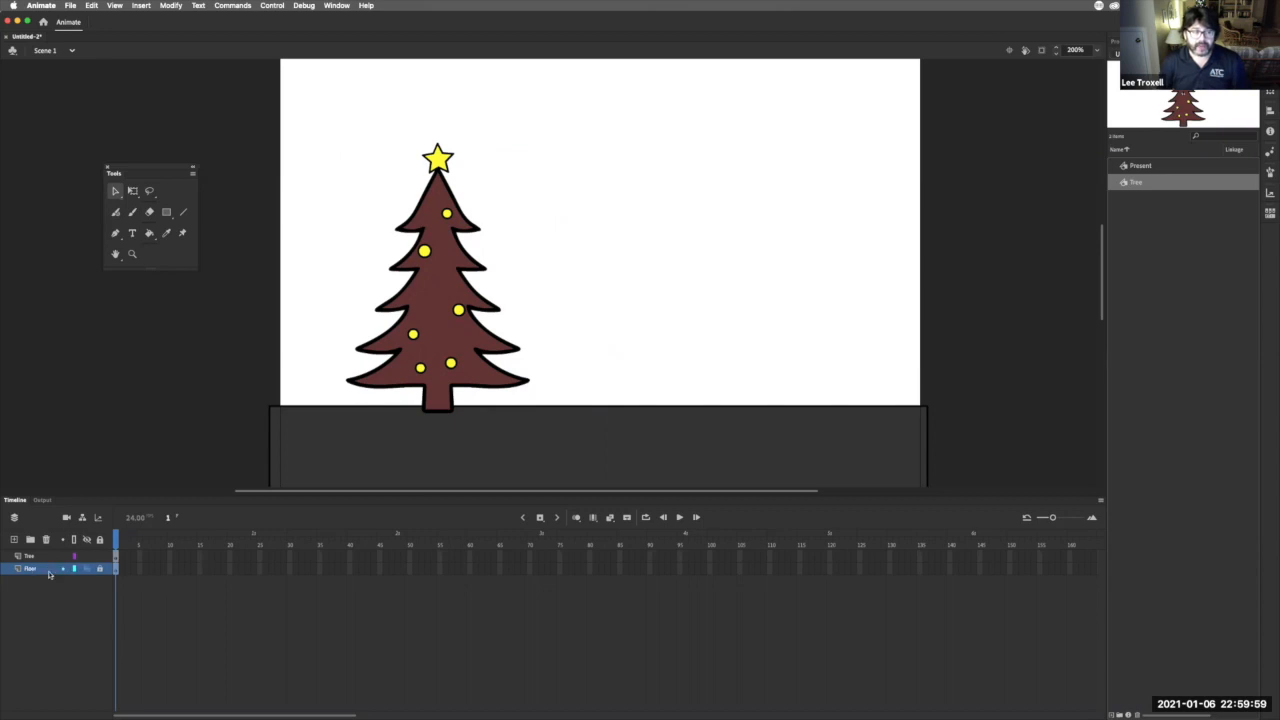
left_click_drag(50, 555, 50, 552)
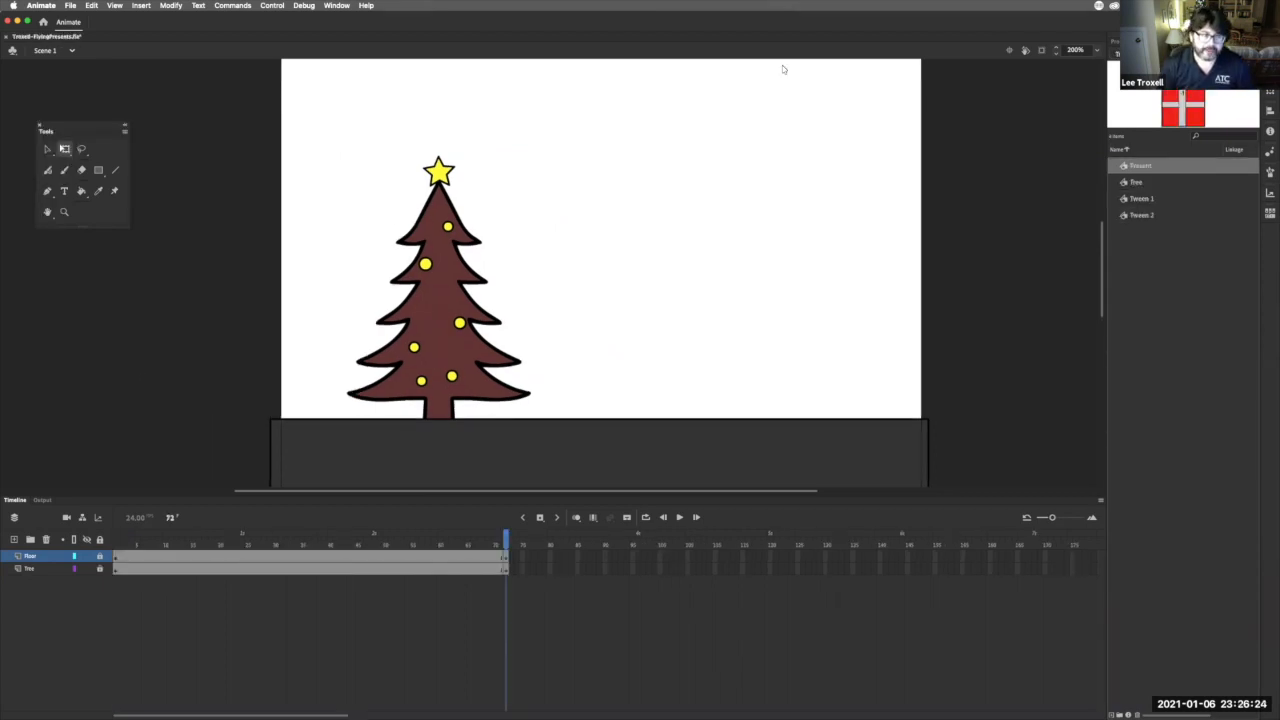
- Place a Present instance on a new layer, shrink it to about a quarter size, and move it just off the stage's right edge
left_click(14, 540)
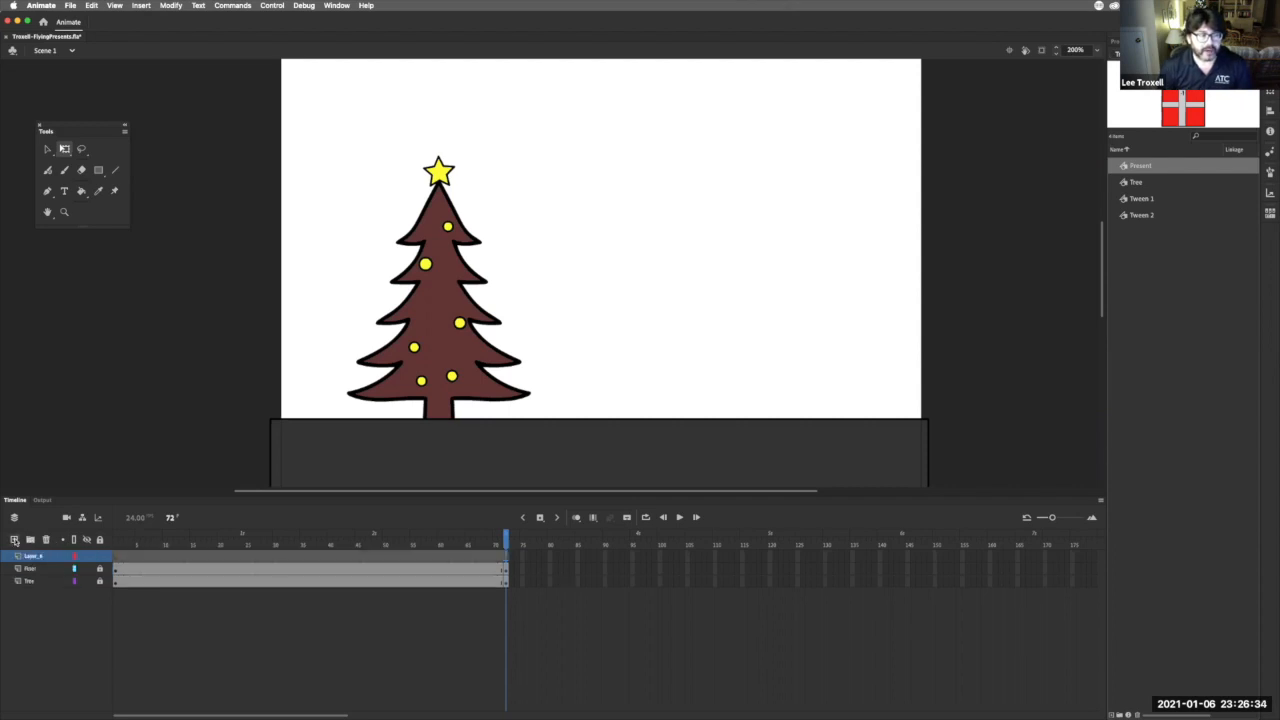
left_click_drag(1210, 100, 818, 318)
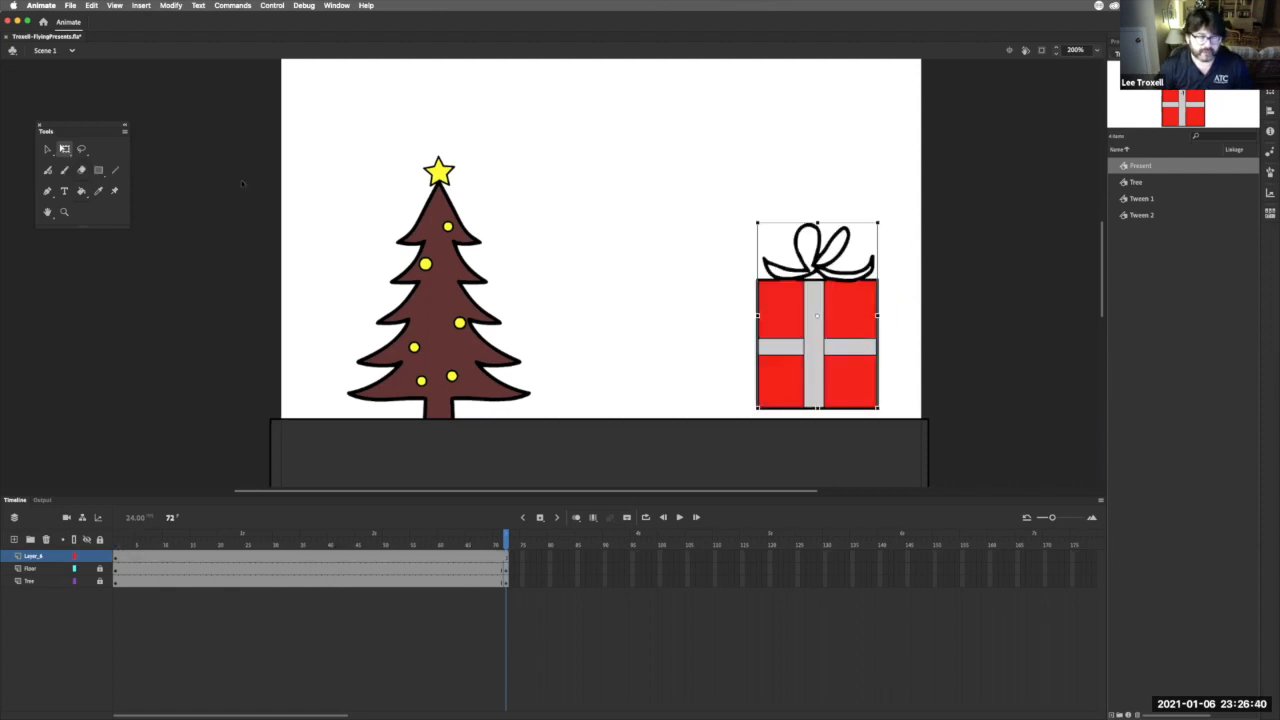
left_click_drag(875, 222, 830, 241)
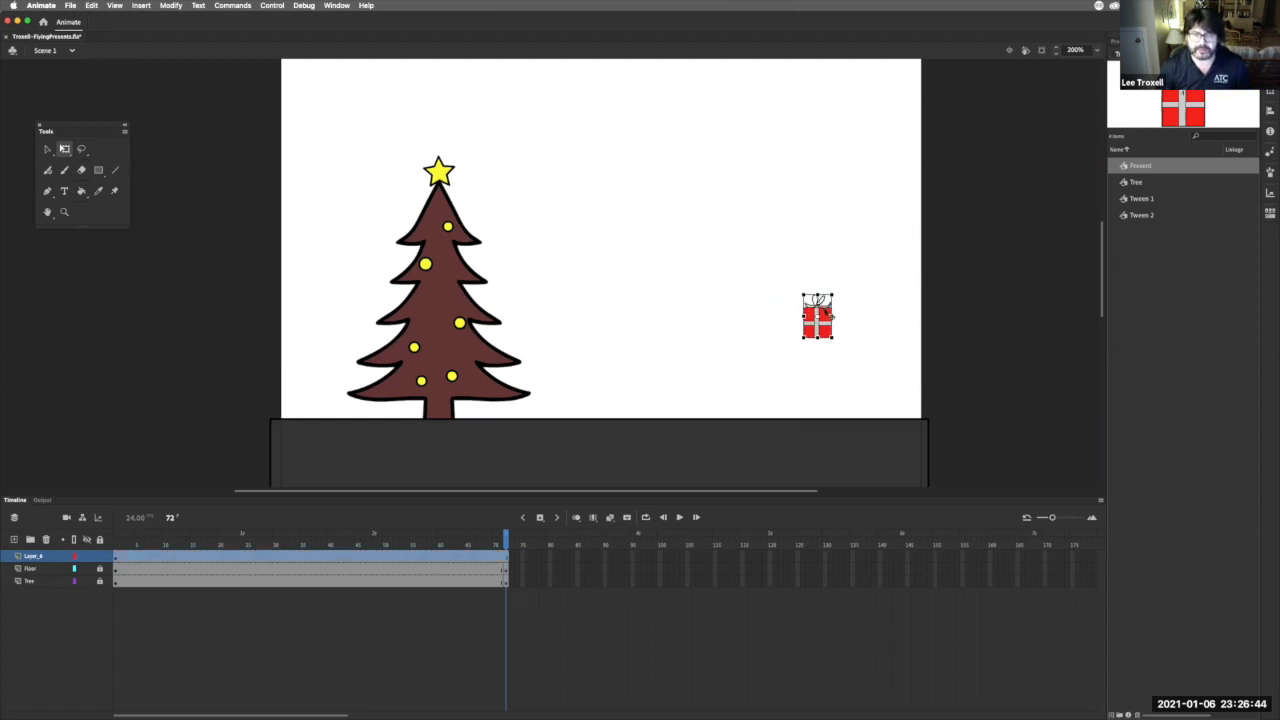
left_click_drag(818, 322, 965, 392)
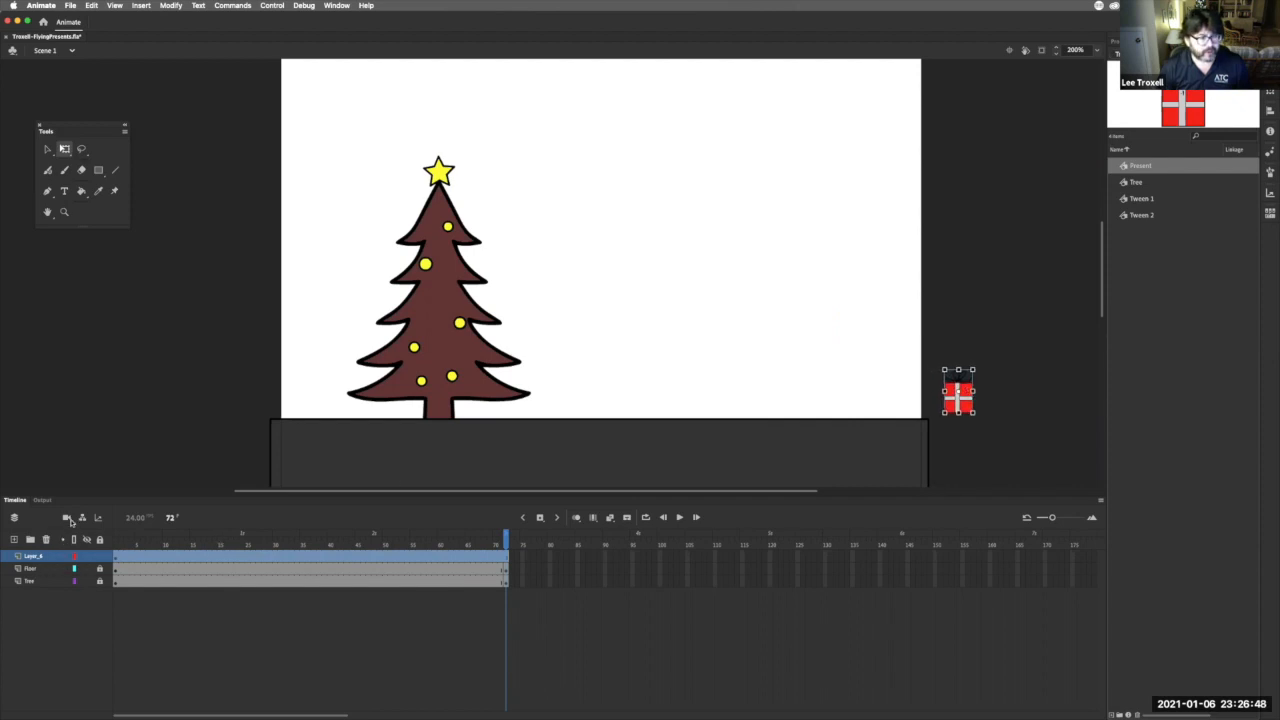
- Place another Present instance on a new layer, off the stage's left side, and shrink it to about a third of its size
left_click(13, 540)
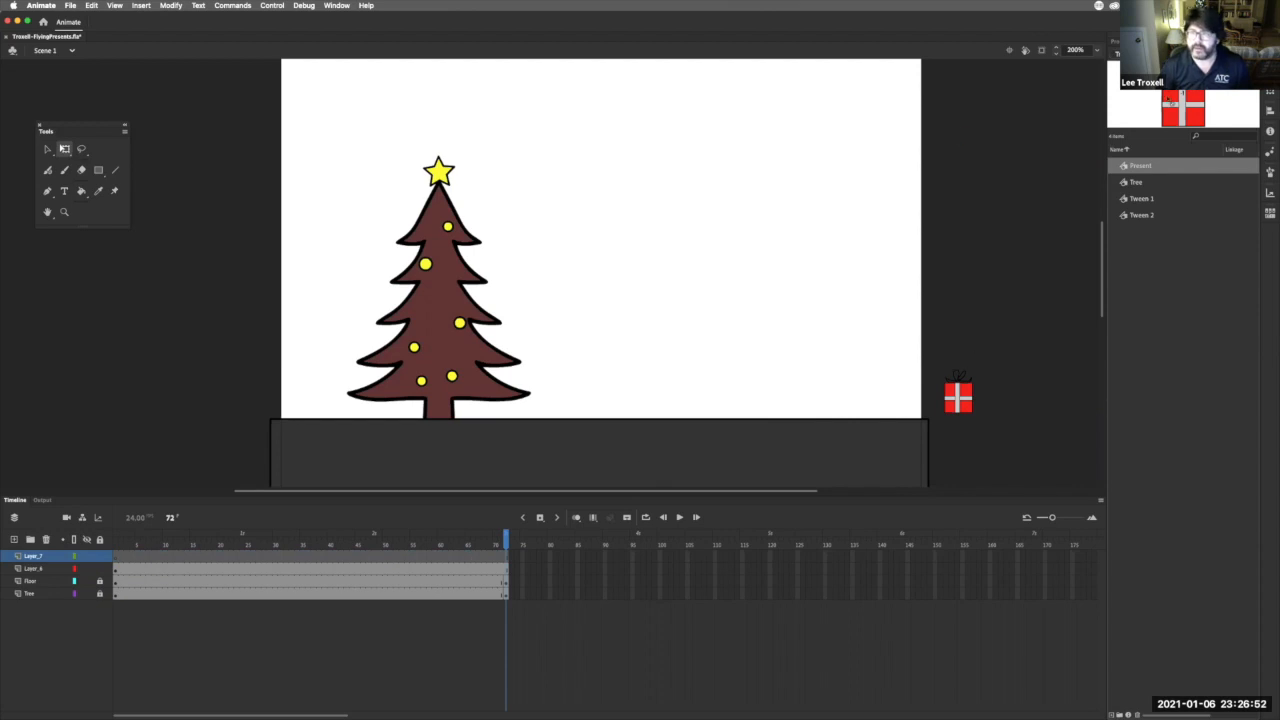
key("cmd+v")
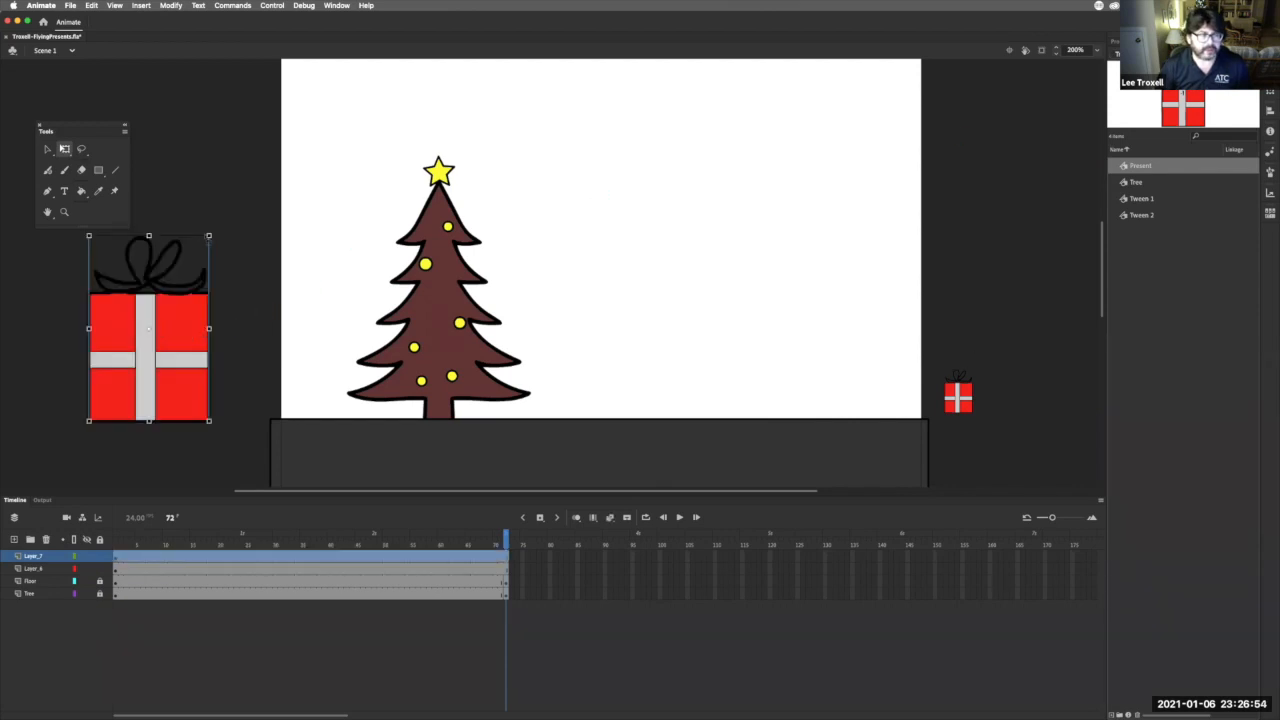
left_click_drag(208, 236, 167, 291)
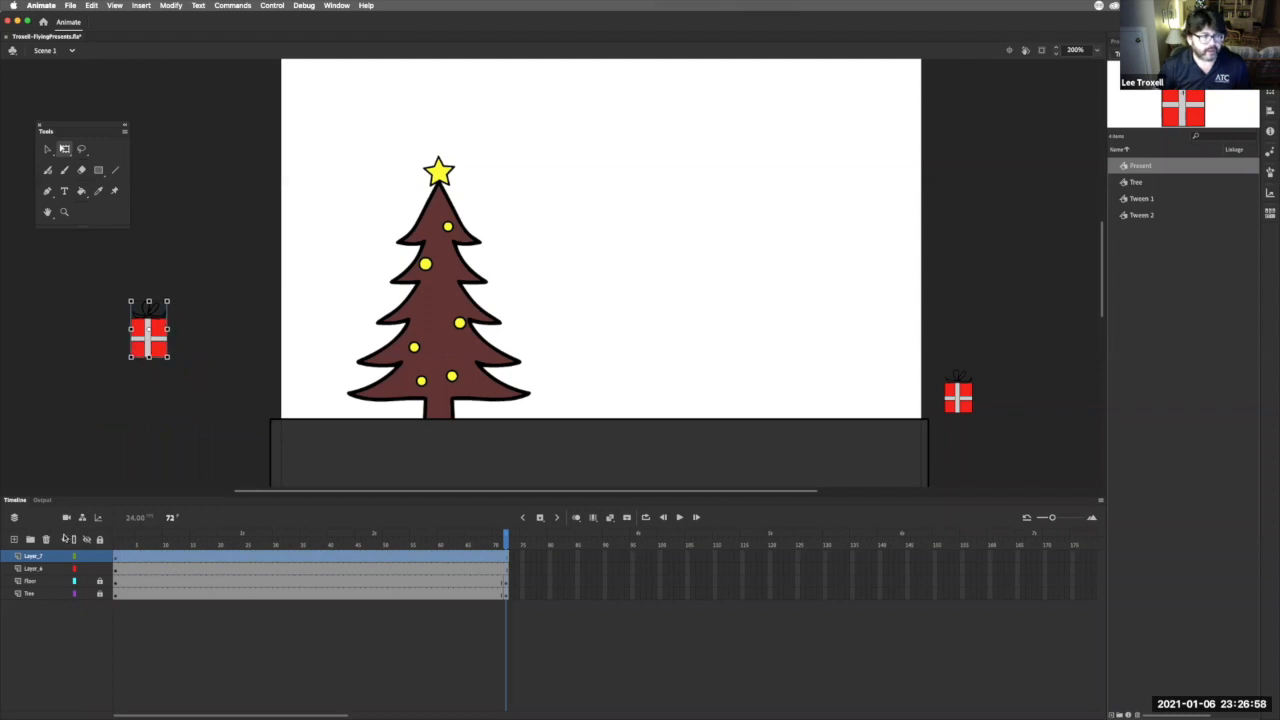
- Place a third Present instance on a new layer in the upper right of the stage and shrink it to a tiny size
left_click(14, 540)
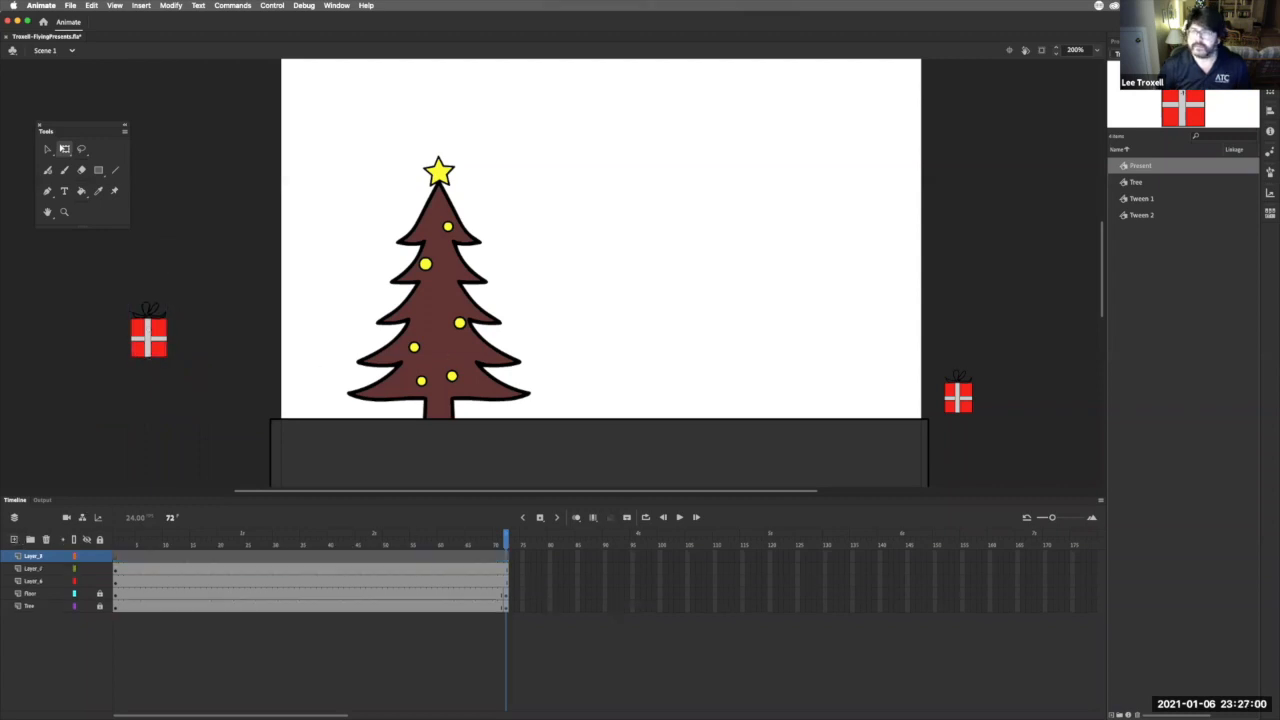
left_click_drag(799, 206, 799, 206)
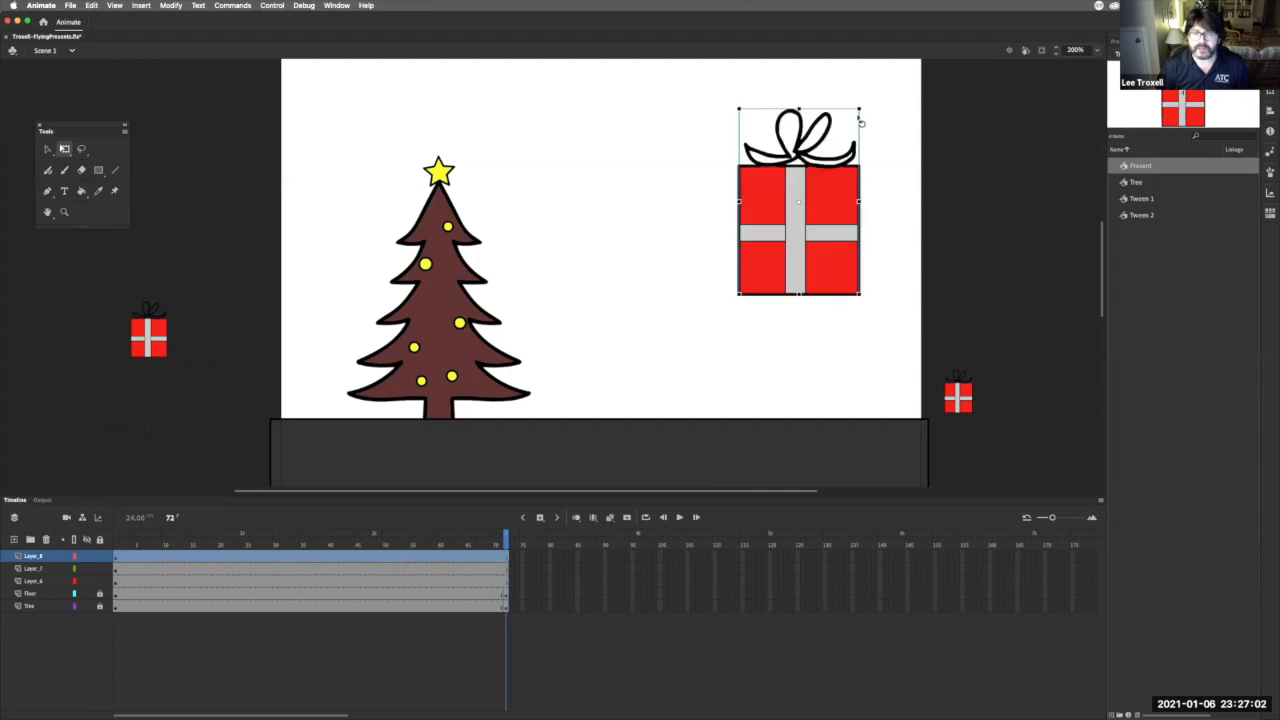
left_click_drag(860, 110, 804, 166)
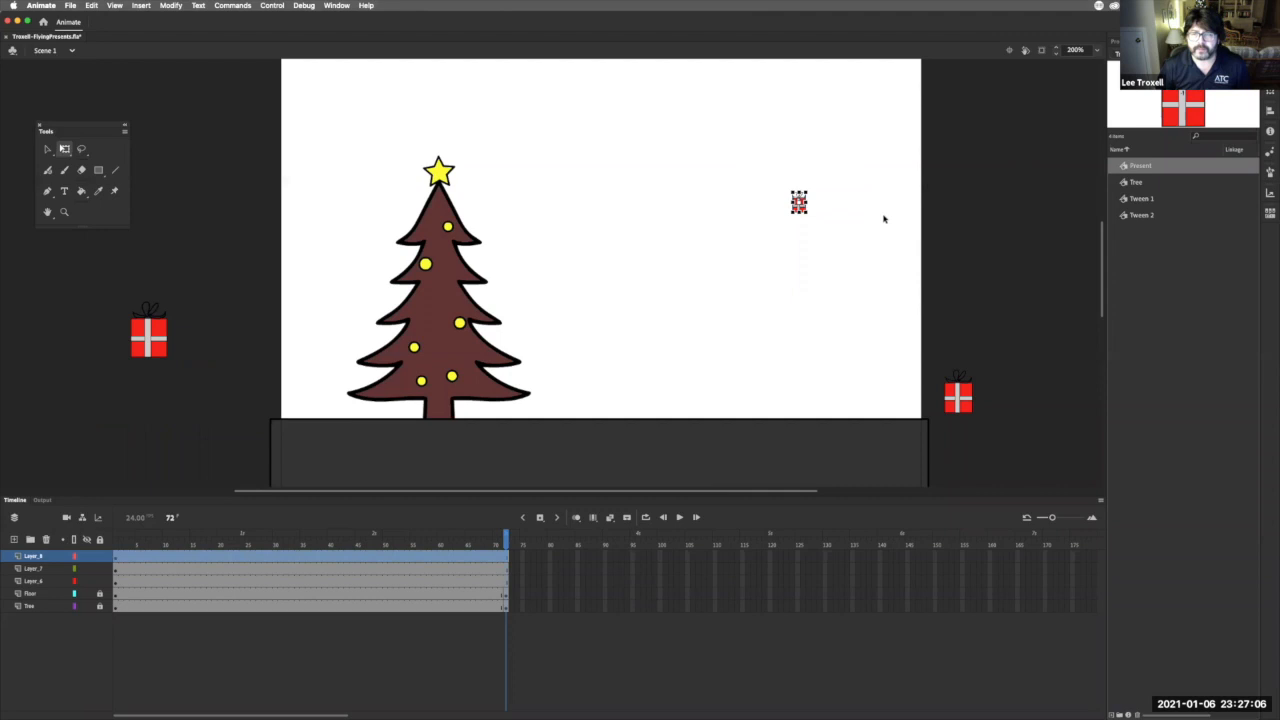
- Move the tiny present off the stage's right edge, and place a fourth small Present on a new layer off the stage's upper left
left_click_drag(805, 212, 967, 205)
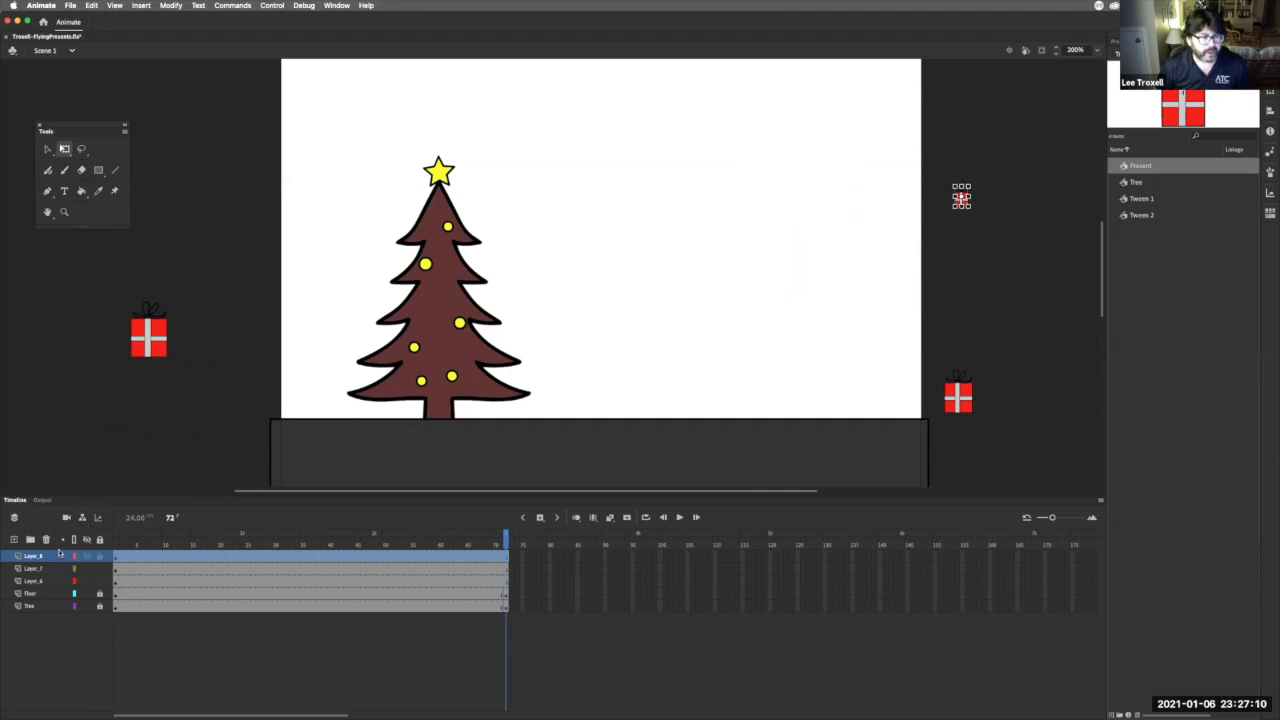
left_click(15, 540)
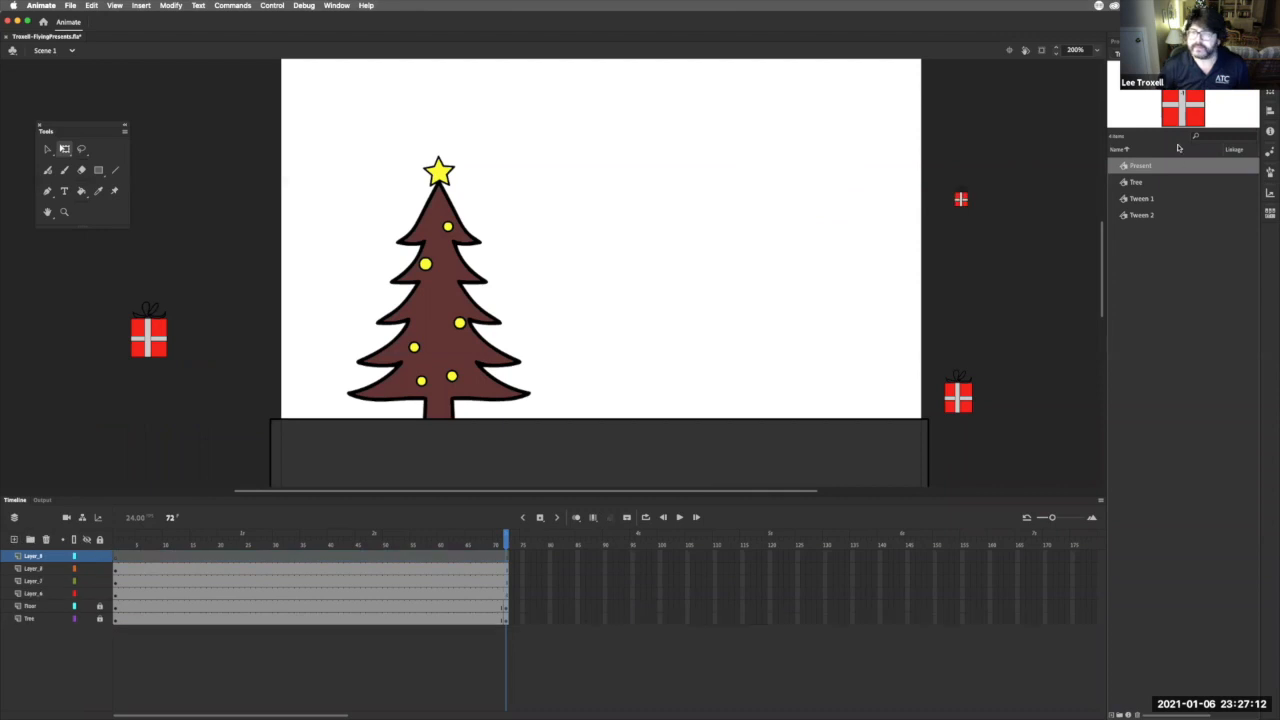
left_click_drag(1183, 105, 697, 263)
left_click_drag(756, 163, 703, 204)
left_click_drag(698, 262, 238, 165)
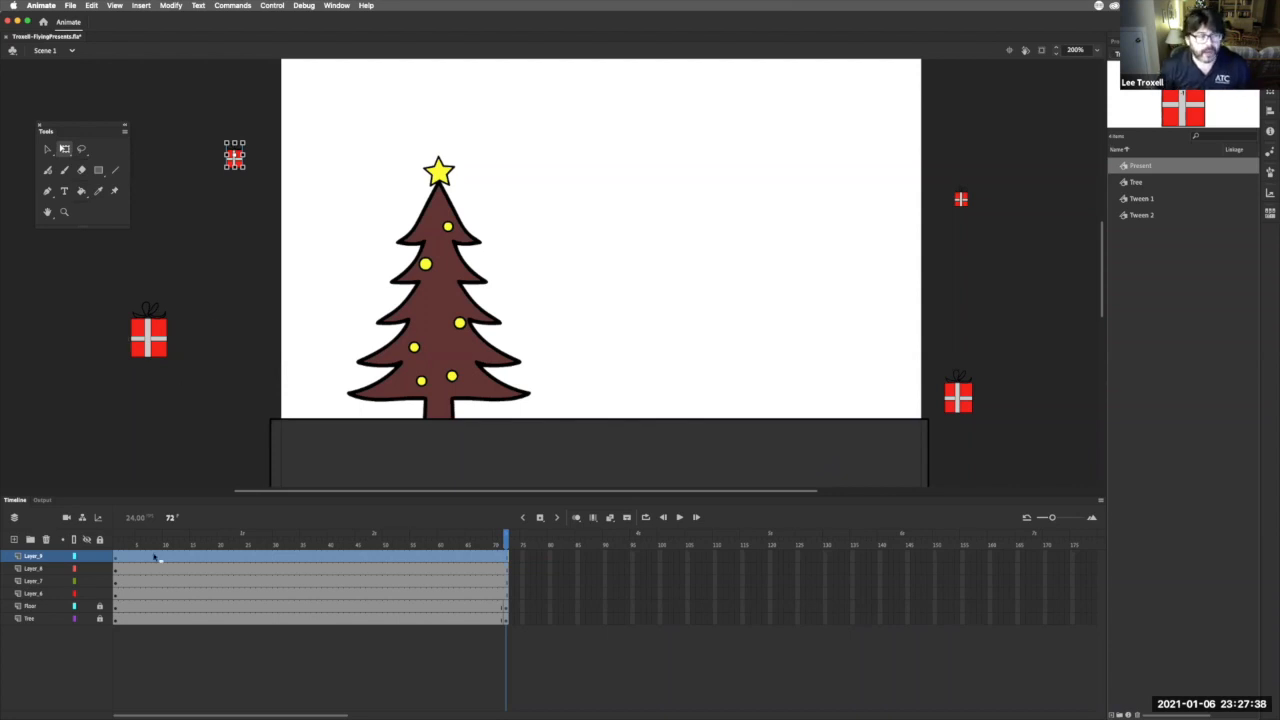
- Insert keyframes at frame 72 on all four present layers
left_click(123, 561)
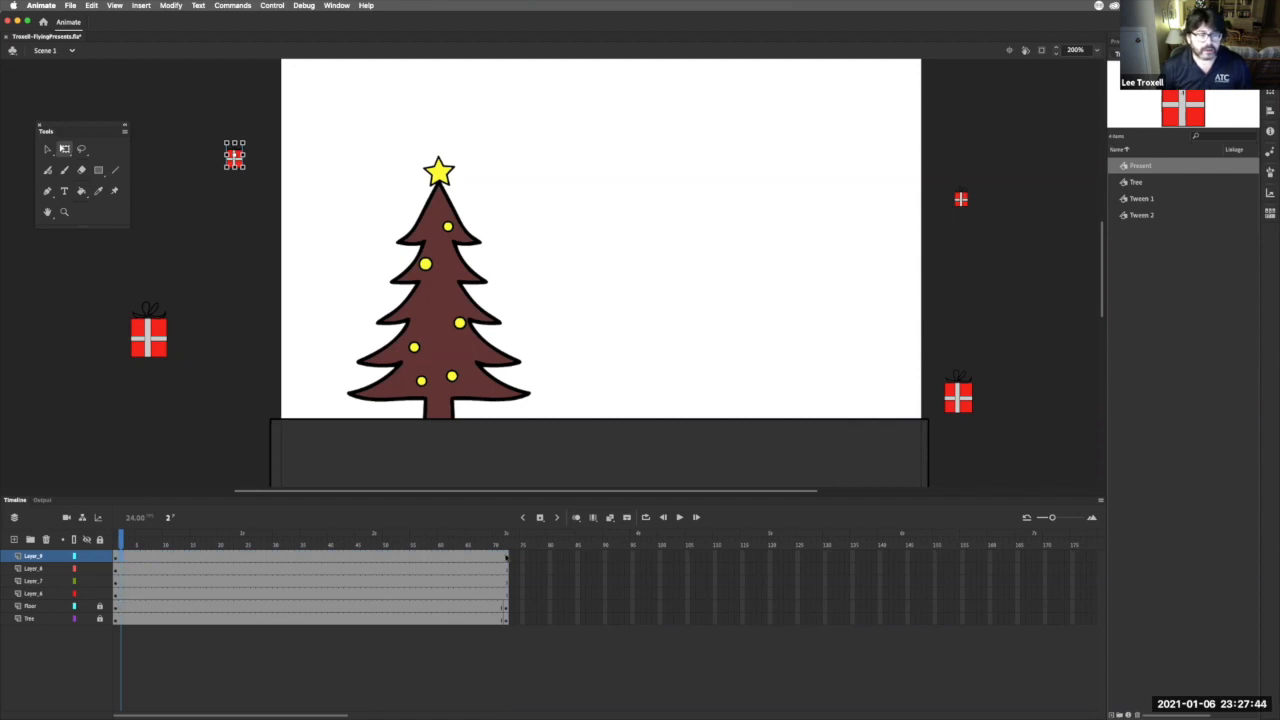
left_click(507, 556)
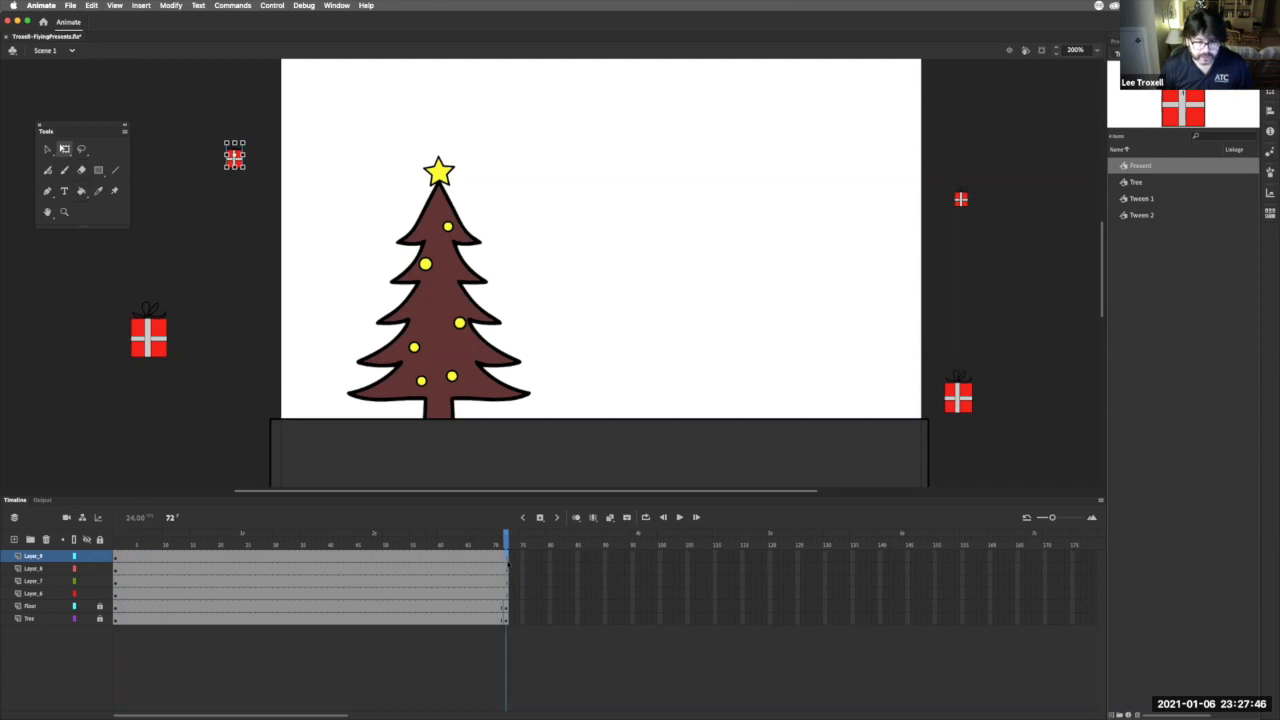
left_click(507, 569)
left_click(507, 582)
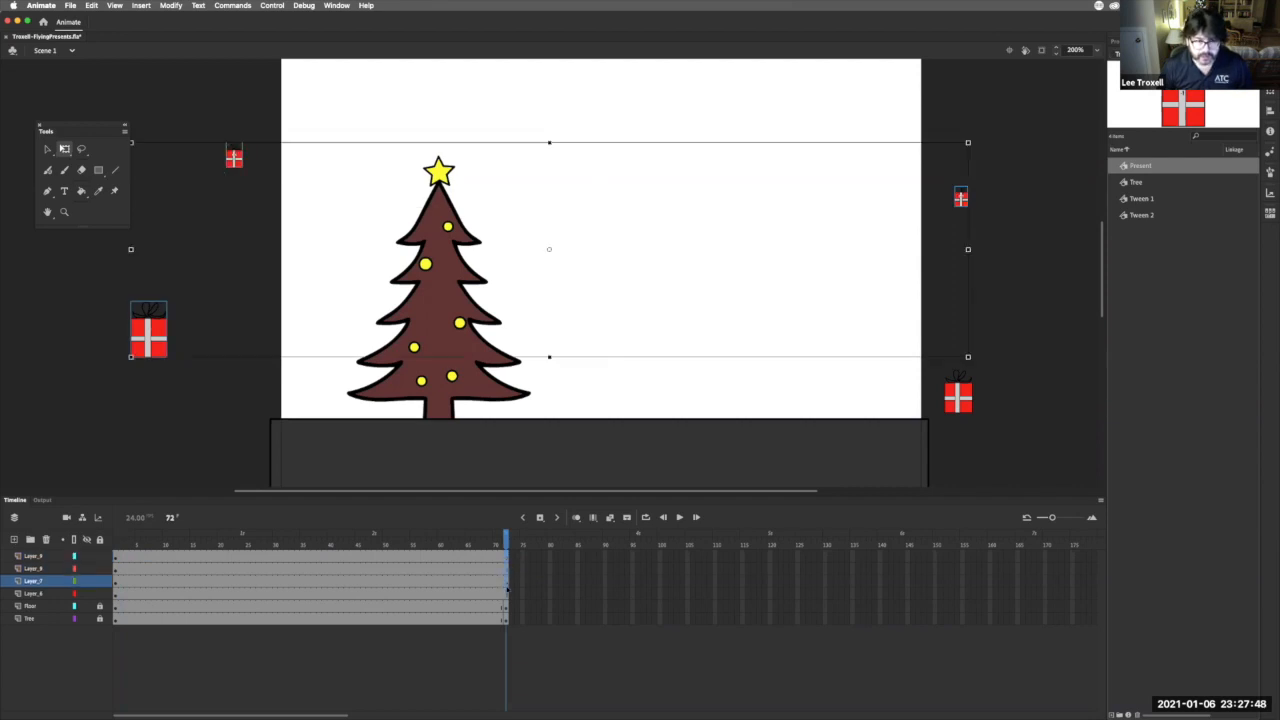
left_click(507, 595)
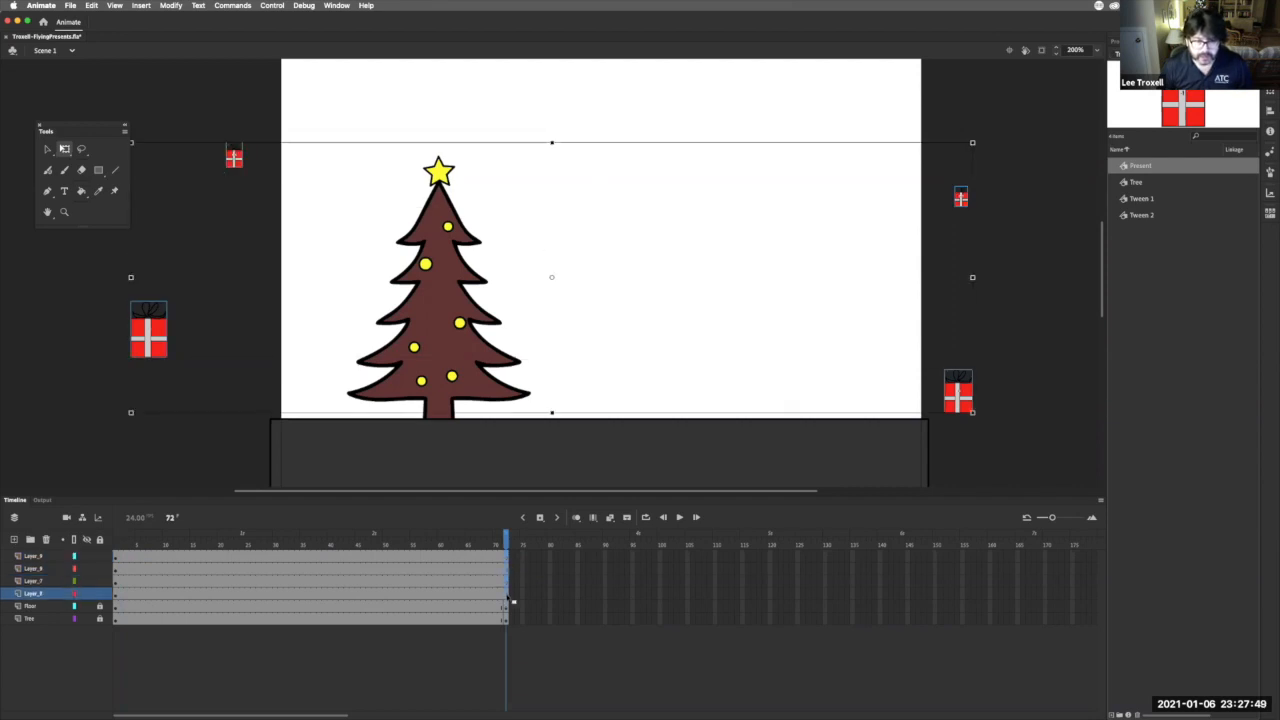
left_click(541, 518)
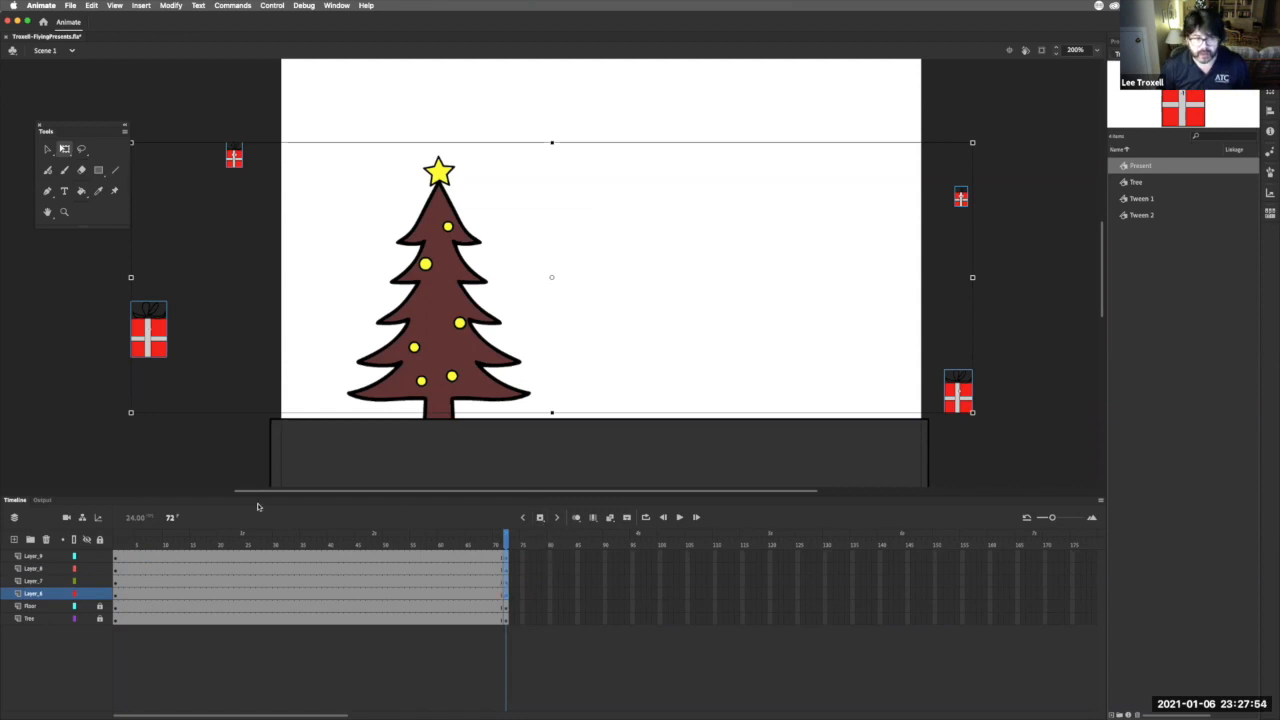
- Scrub back through the timeline and check the frame 72 keyframe on each present layer
left_click(125, 472)
left_click_drag(330, 541, 152, 528)
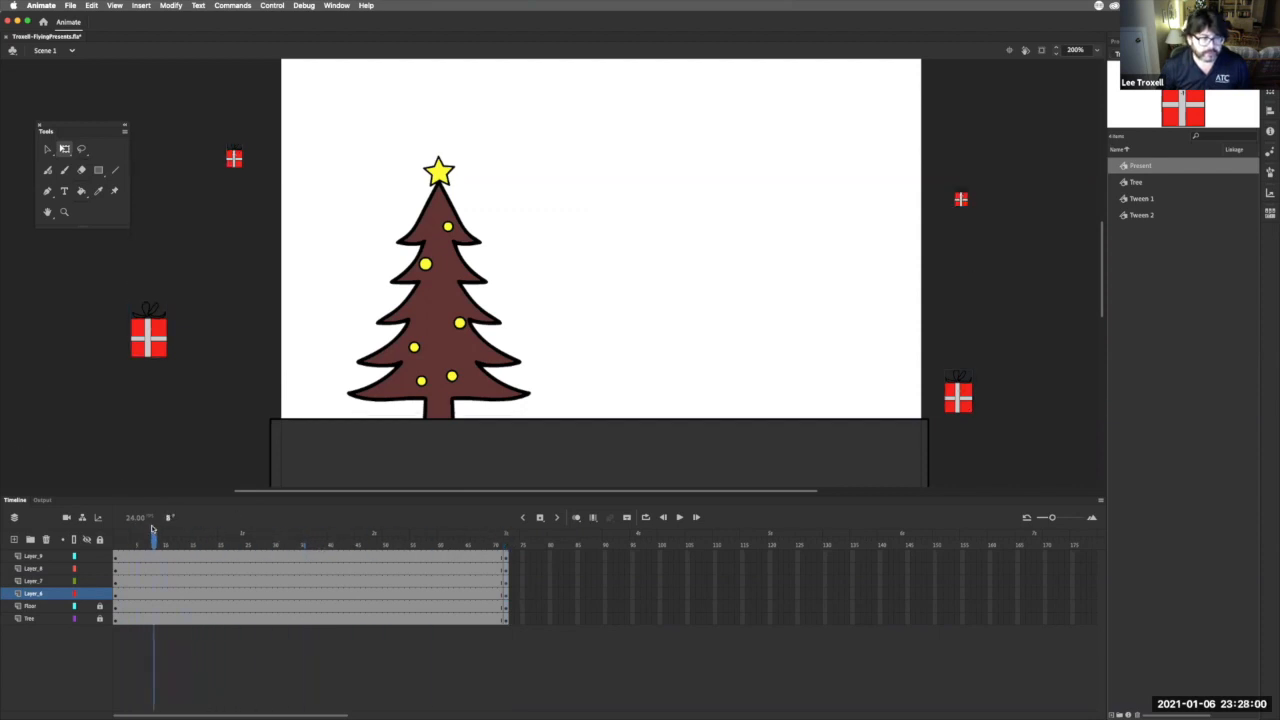
left_click(216, 567)
left_click(223, 576)
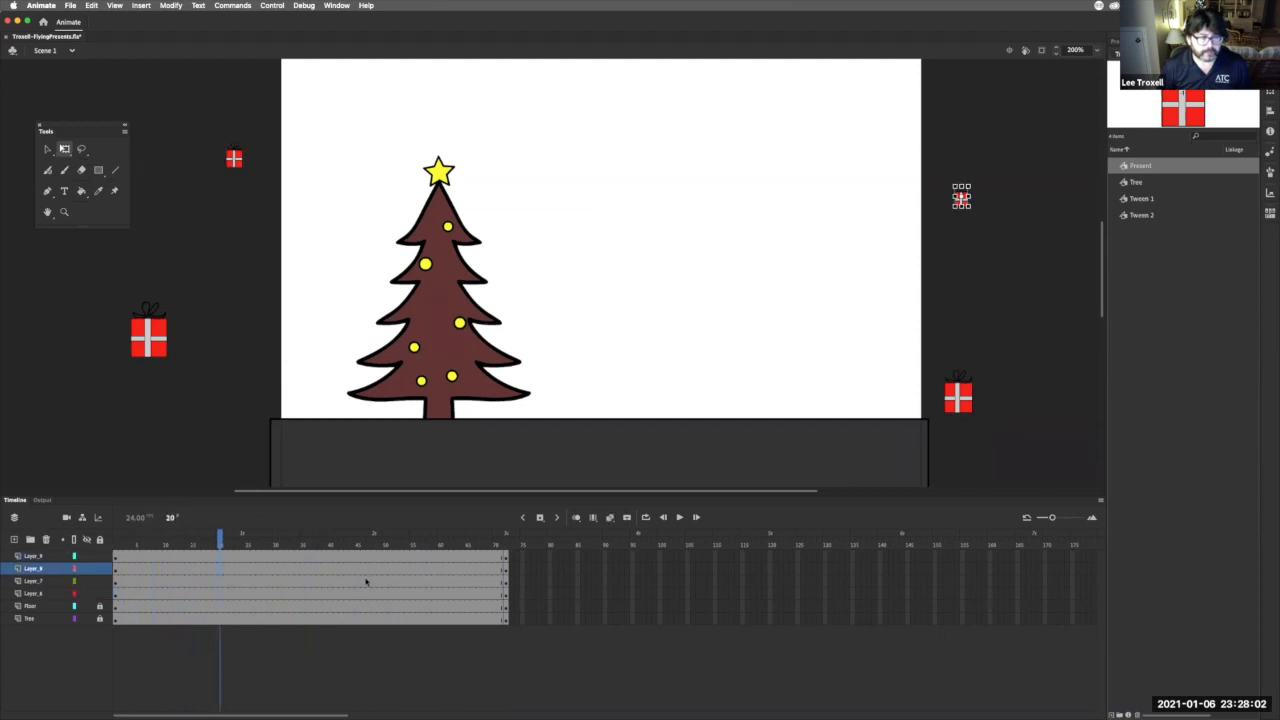
left_click(370, 580)
left_click(506, 569)
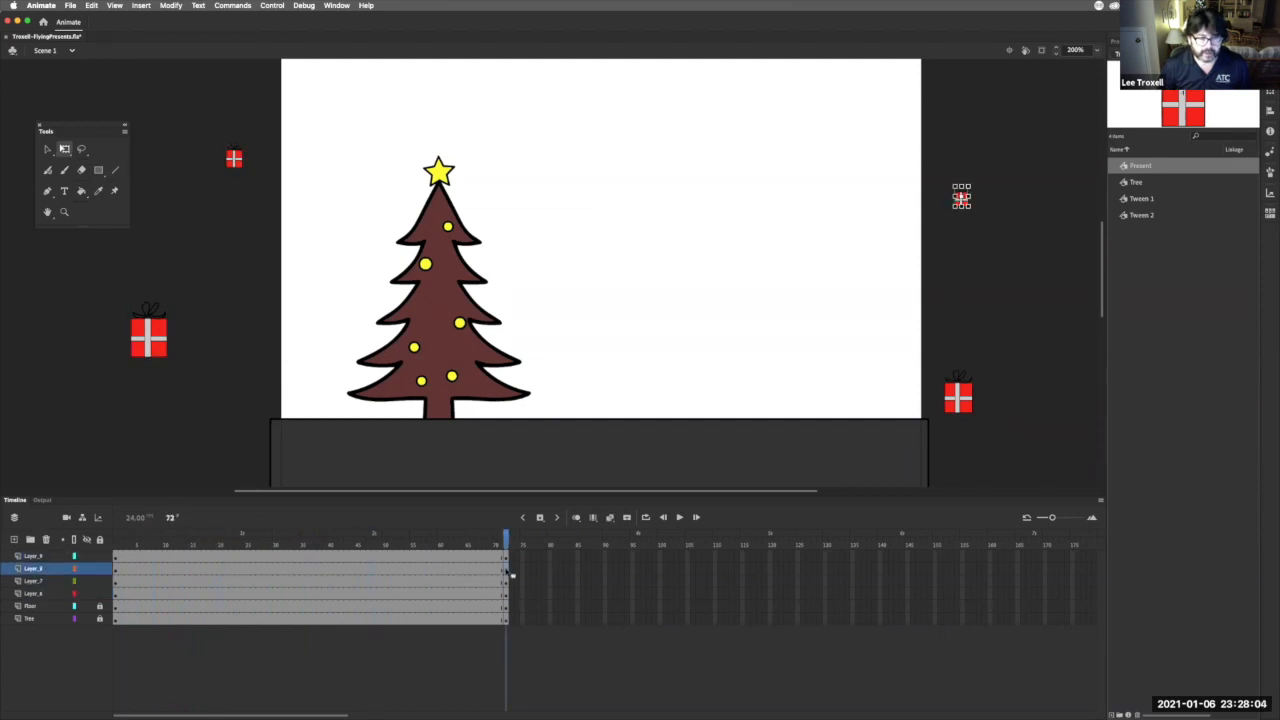
left_click(506, 557)
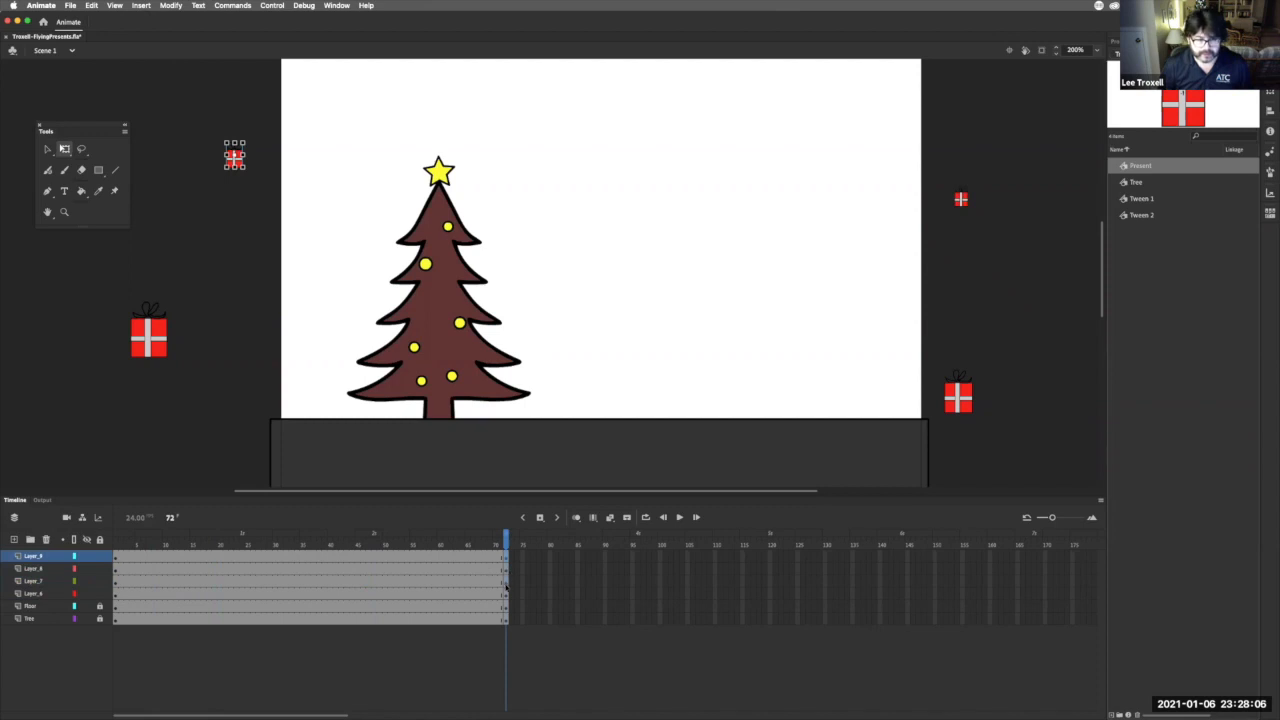
left_click(506, 583)
left_click(506, 594)
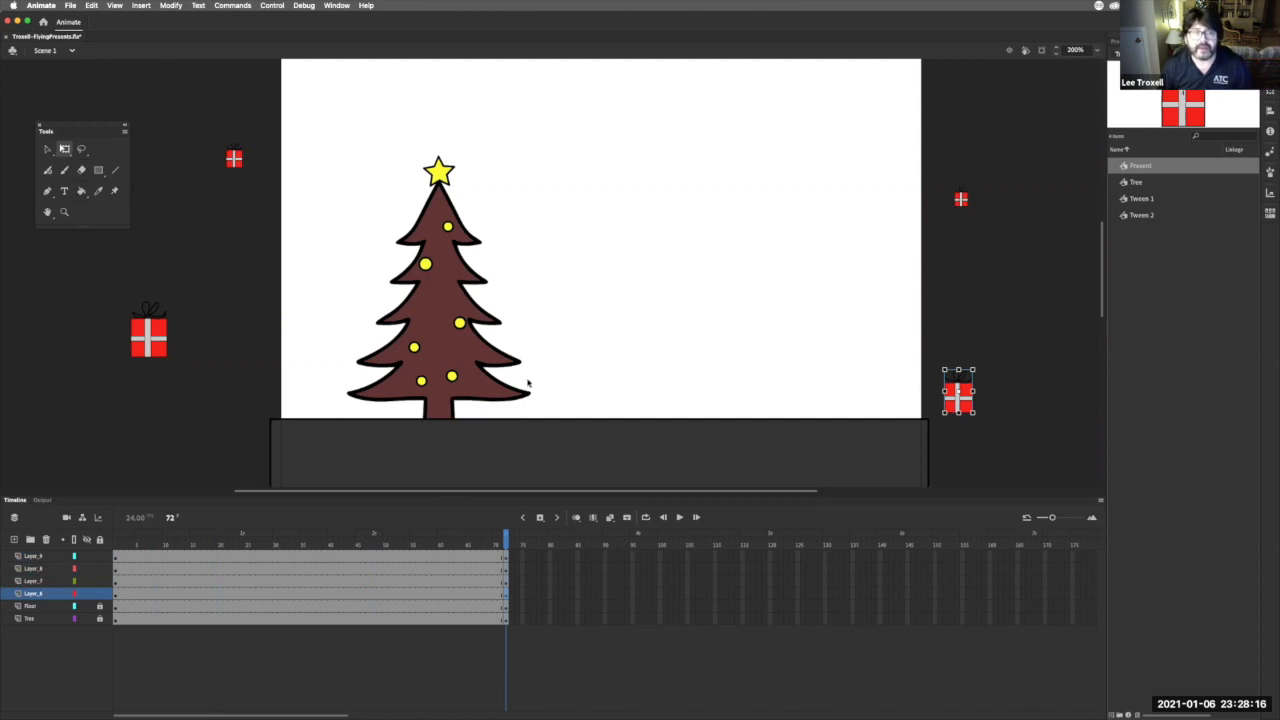
left_click(118, 558)
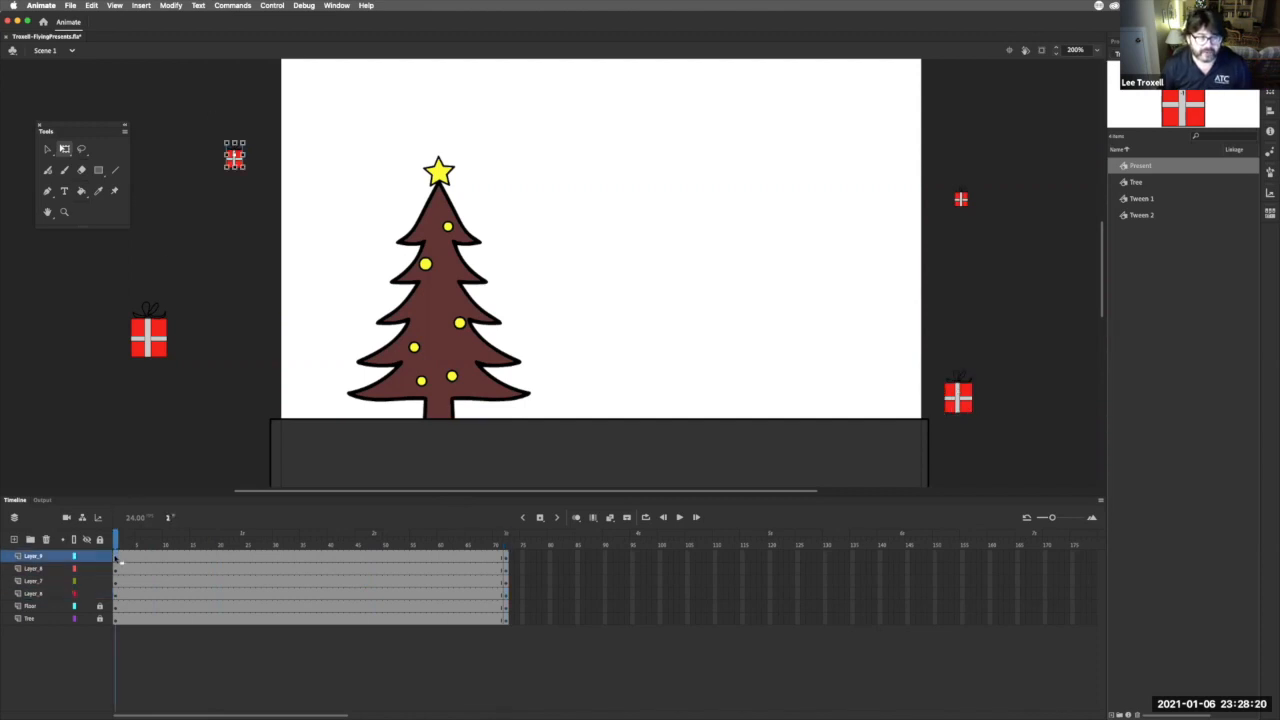
left_click(505, 558)
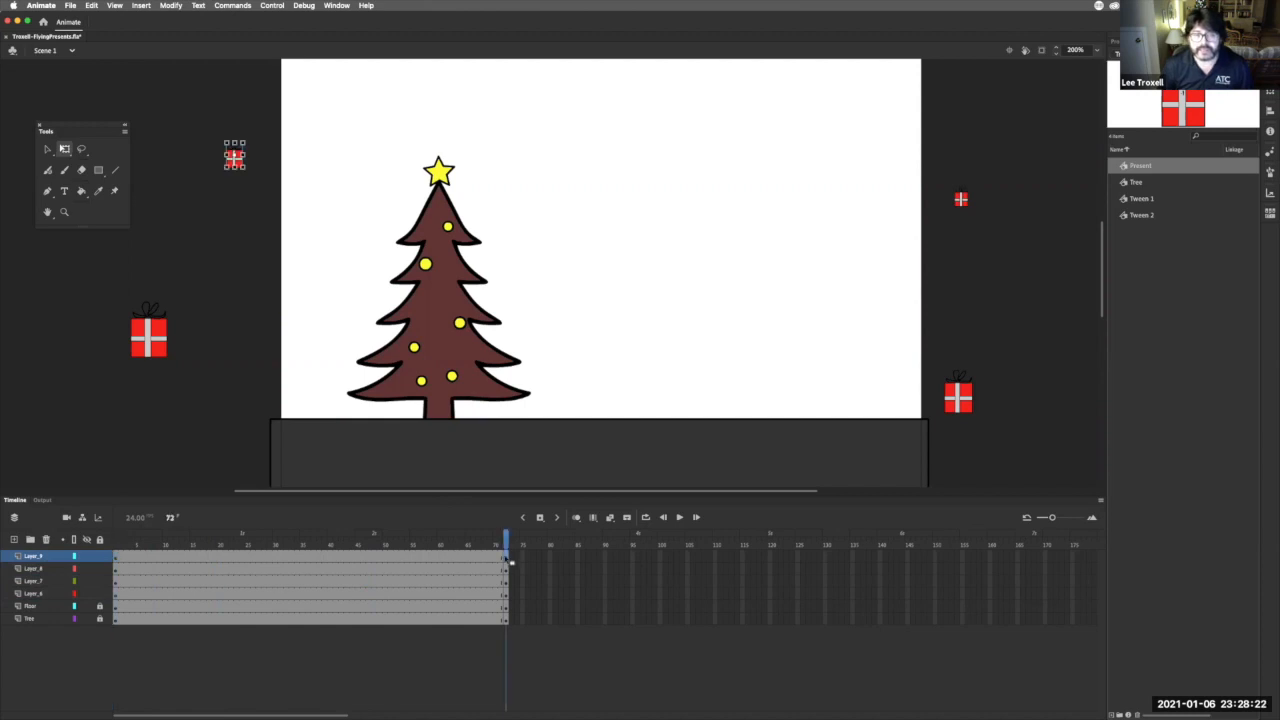
left_click_drag(236, 160, 480, 408)
left_click_drag(504, 540, 127, 458)
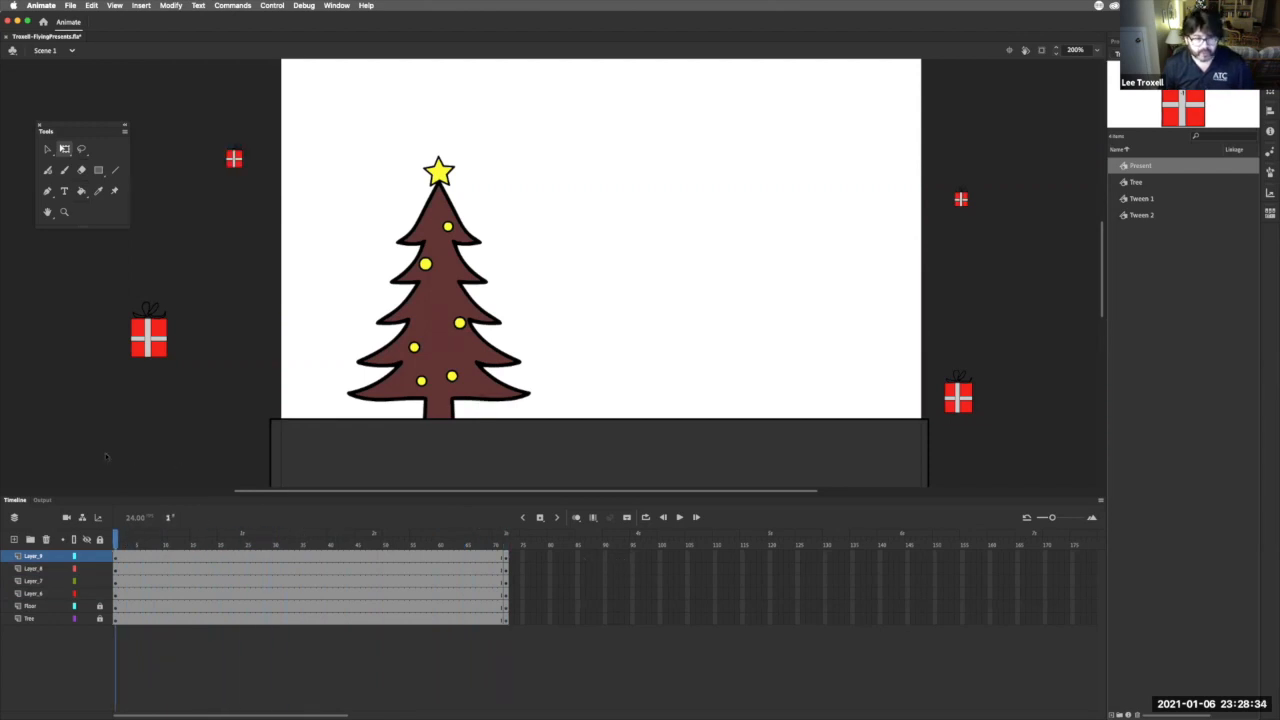
key("shift+period")
key("comma")
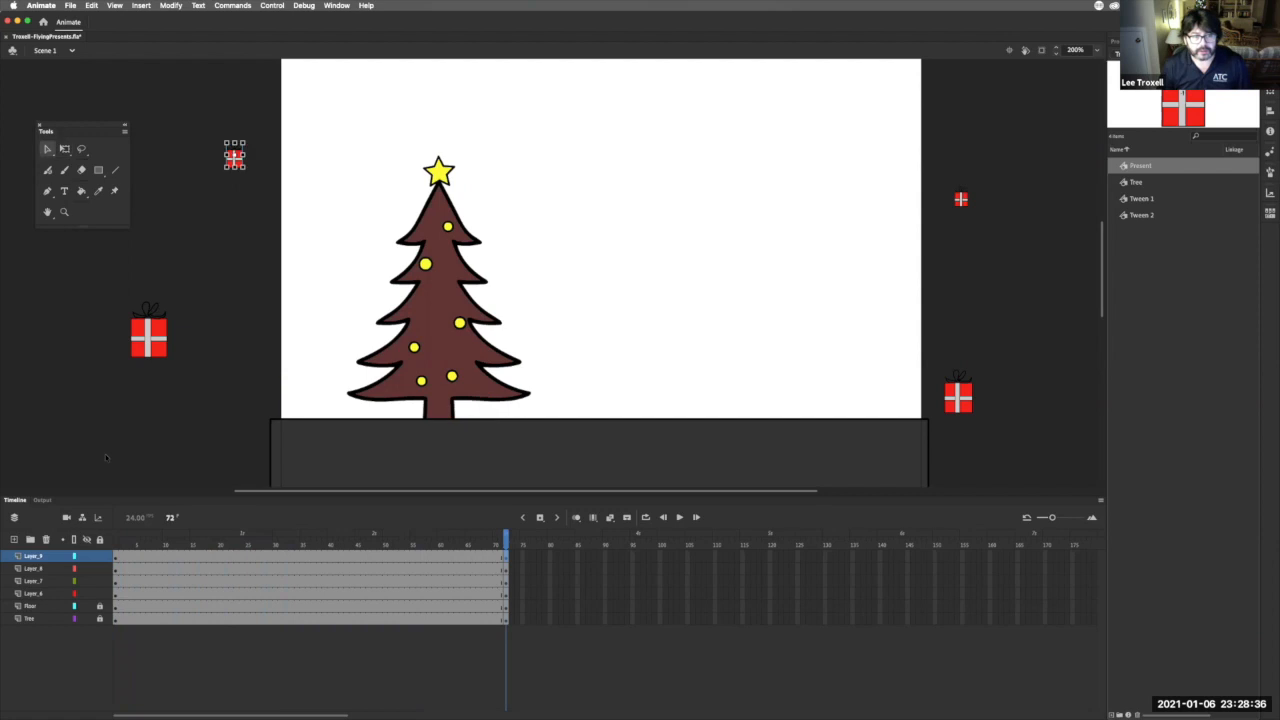
left_click(245, 287)
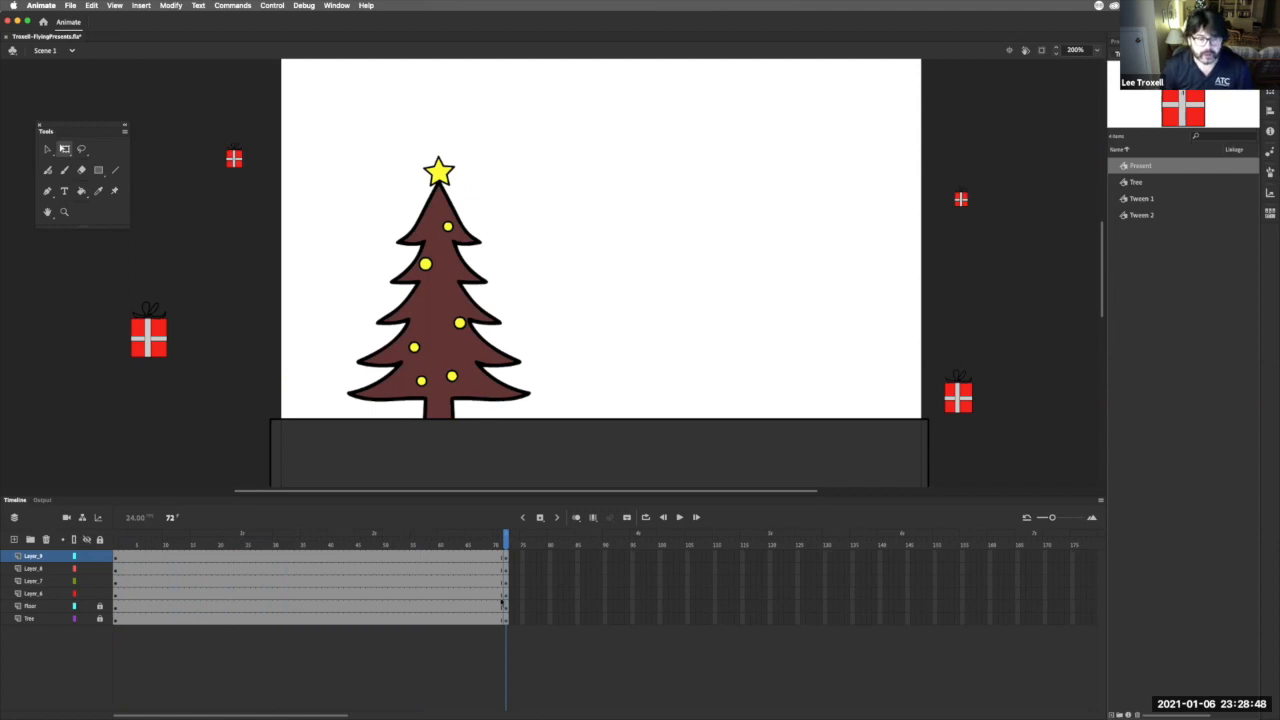
- At frame 72, move all four presents onto the floor beneath the tree, side by side around the trunk
left_click(507, 595)
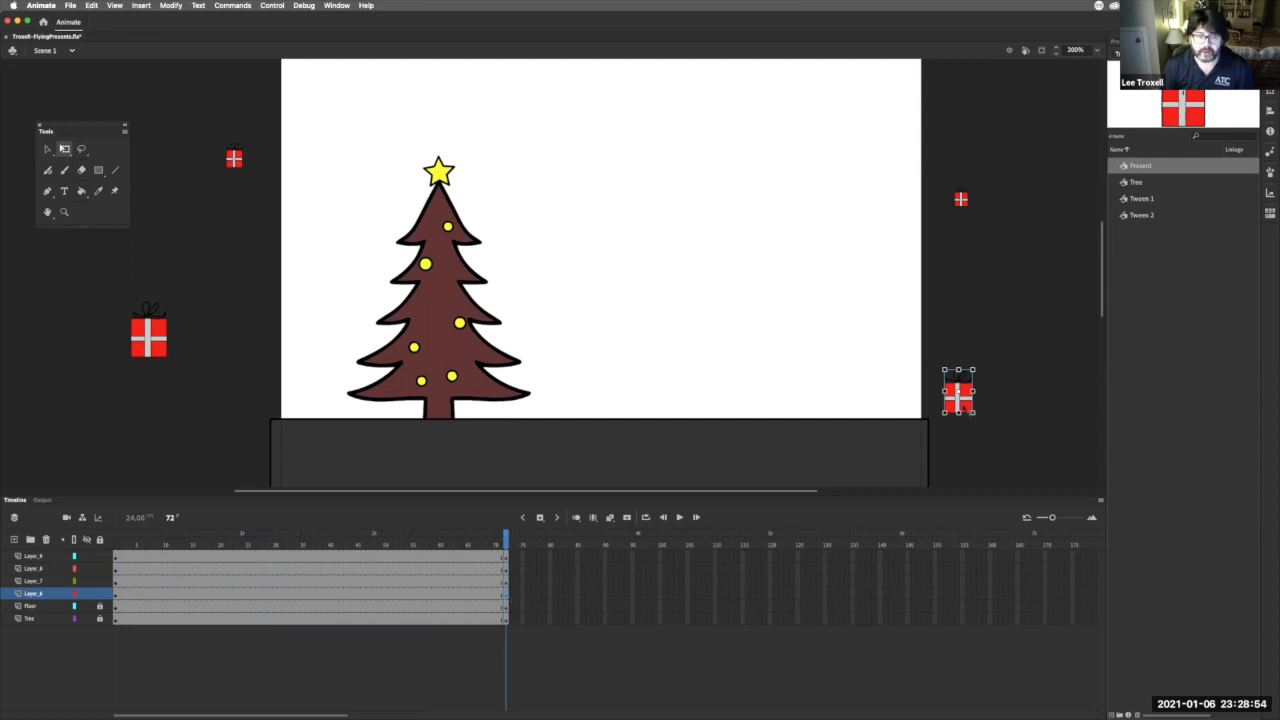
left_click_drag(962, 400, 480, 412)
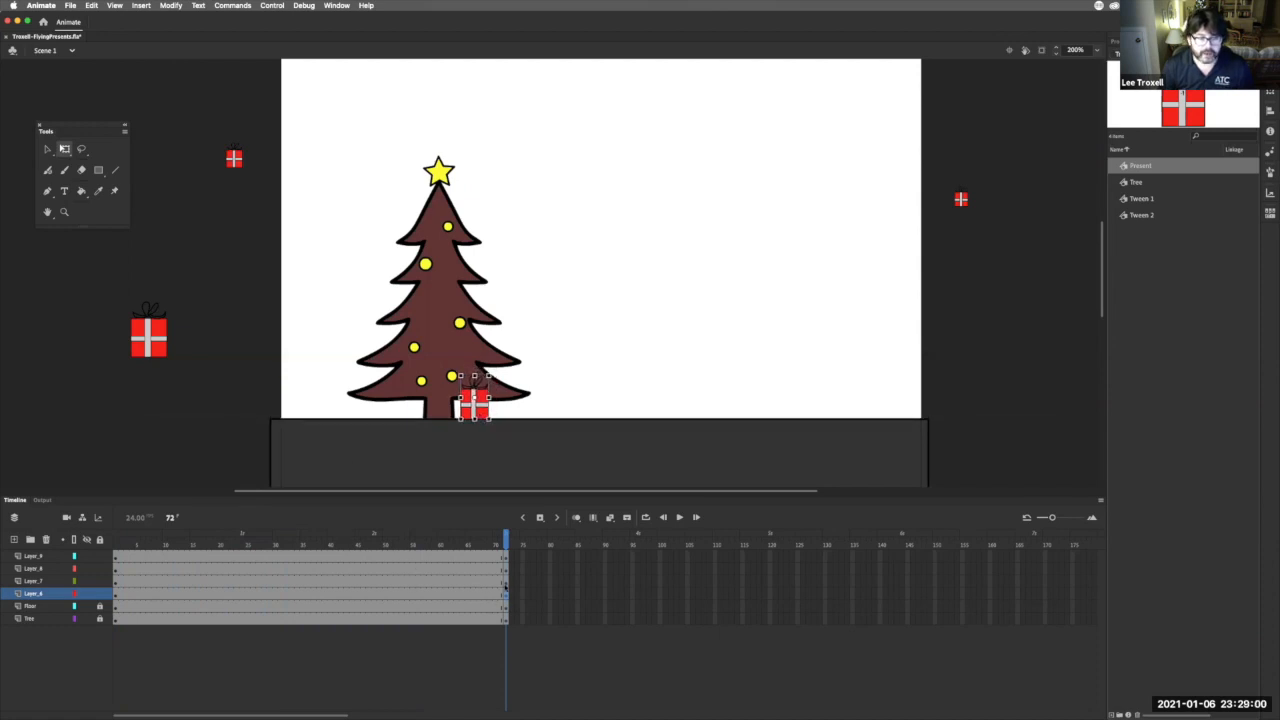
left_click(148, 335)
left_click_drag(154, 346, 423, 412)
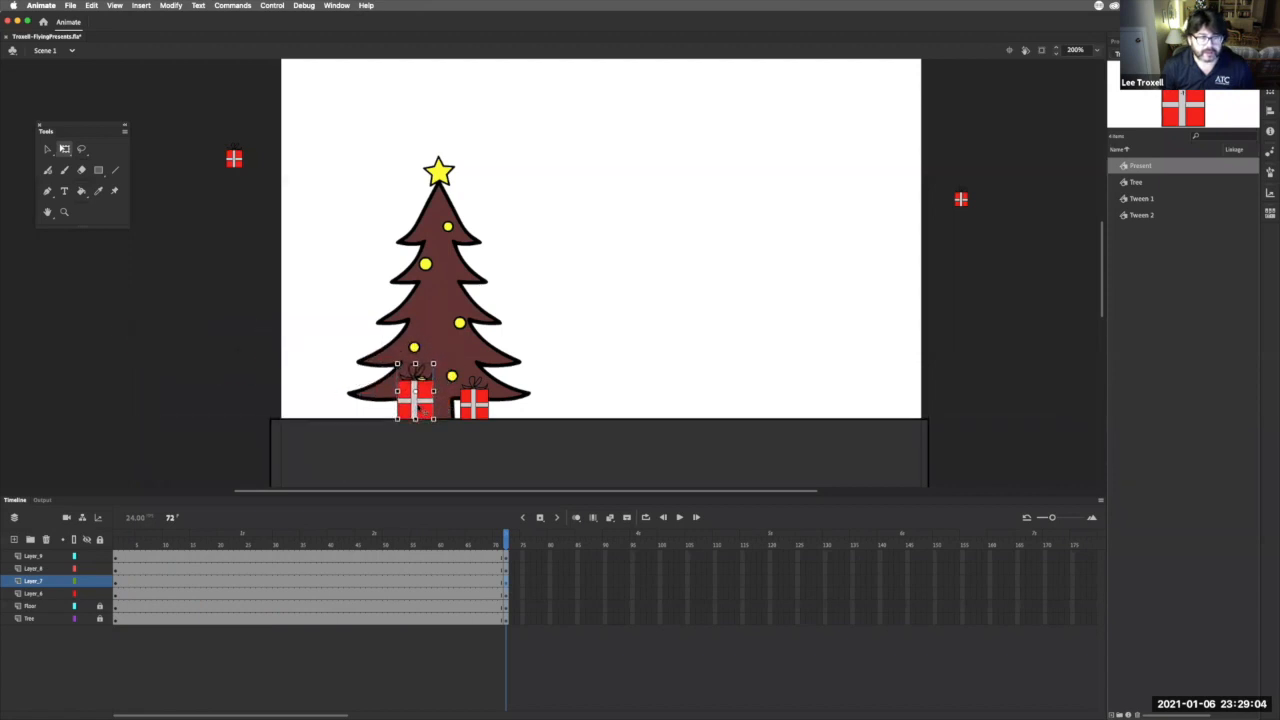
left_click(507, 569)
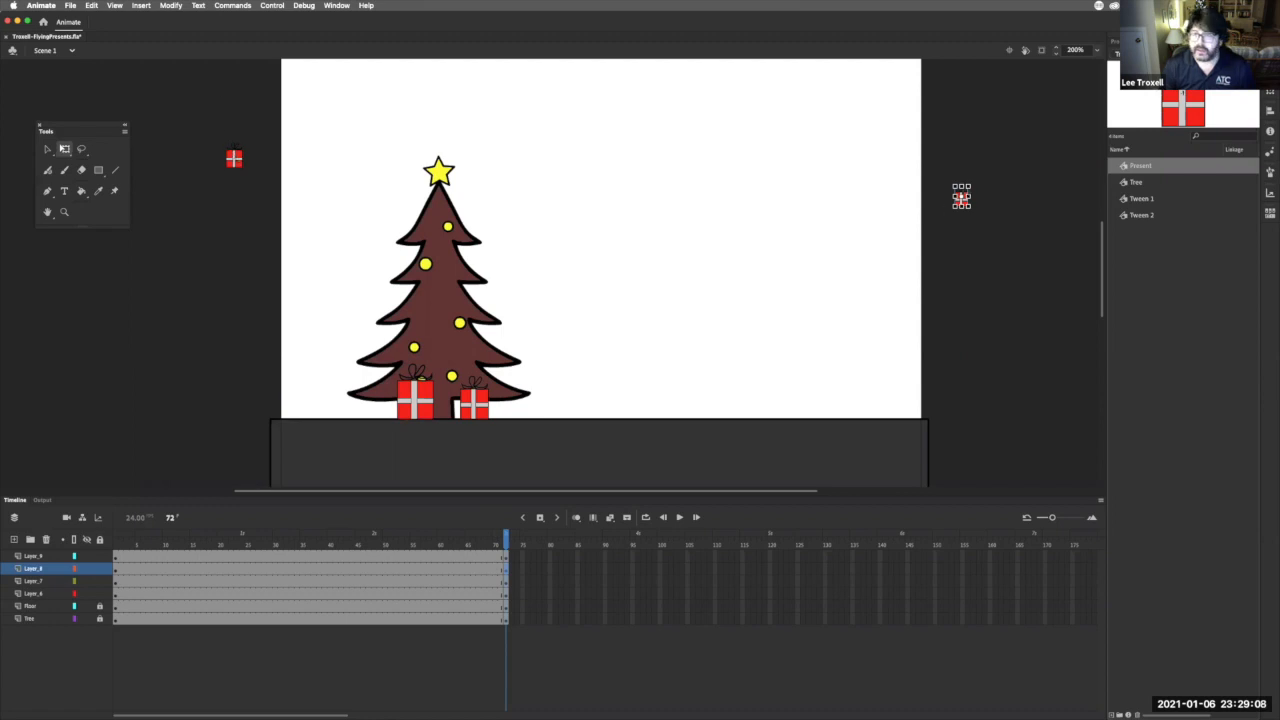
left_click_drag(962, 200, 394, 411)
left_click(507, 558)
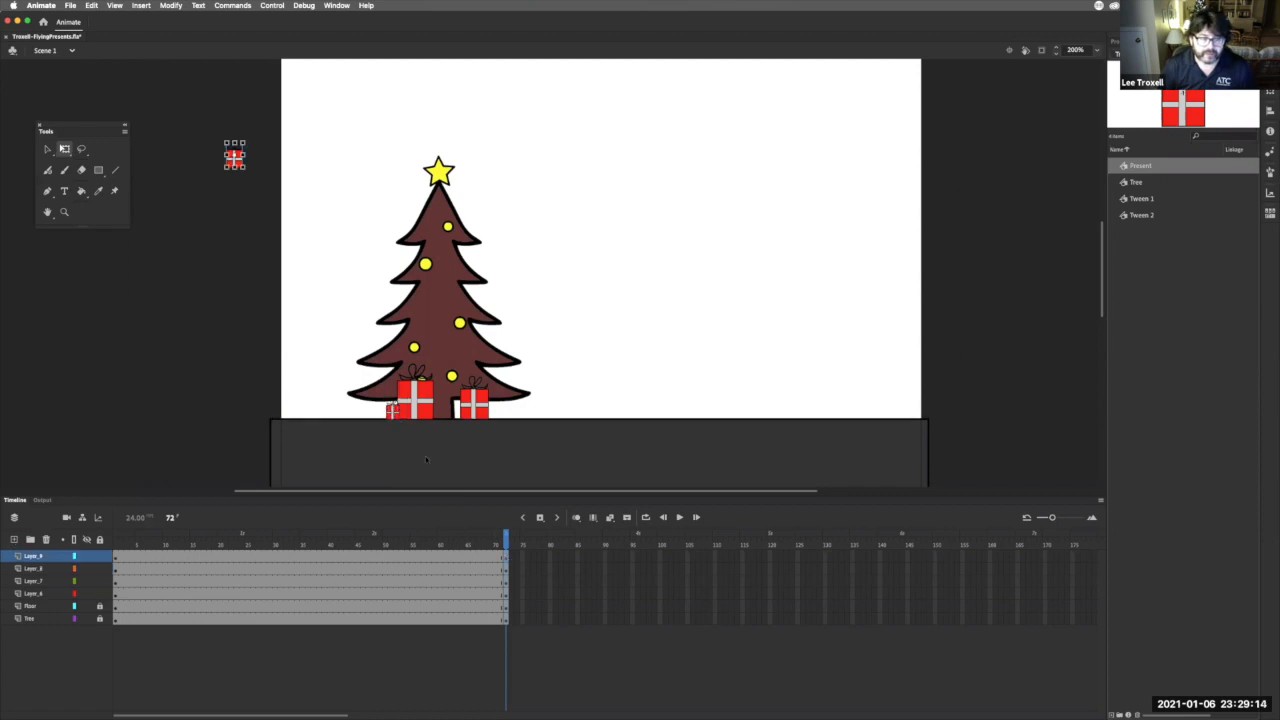
left_click_drag(235, 158, 452, 406)
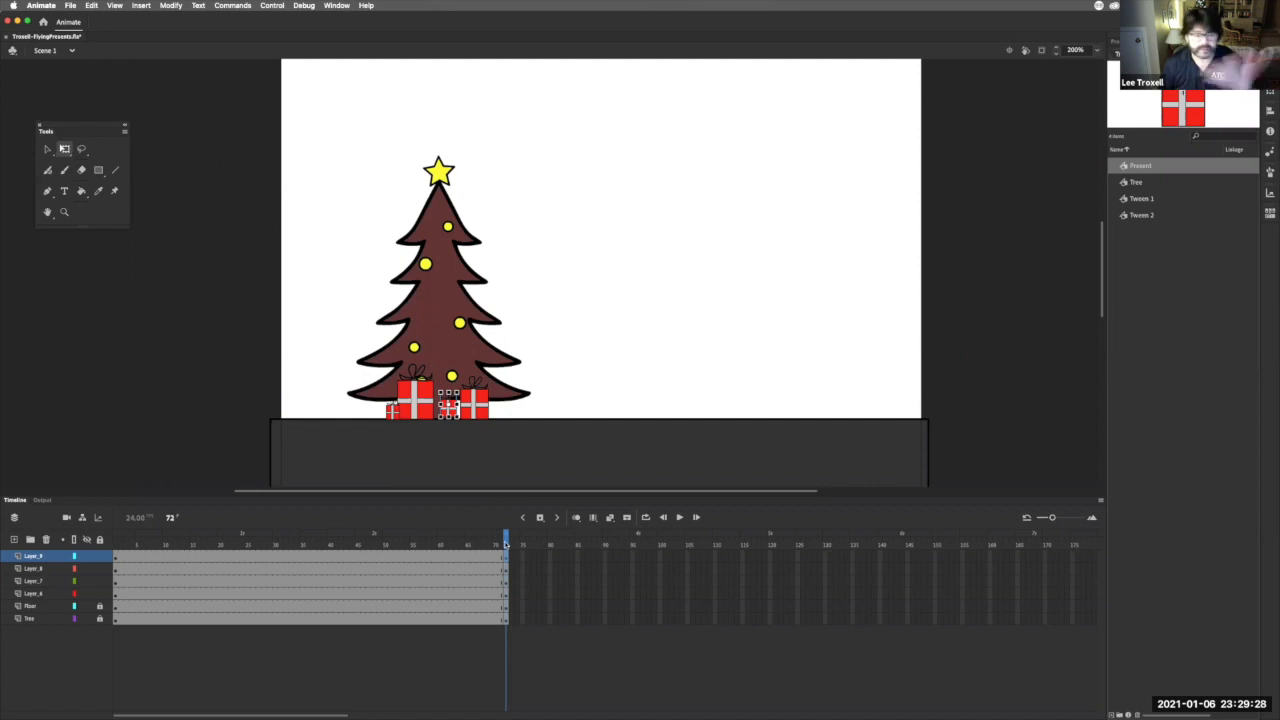
- At frame 1, give the lower-right present on Layer_6 an Alpha color effect of 0%, and compare it with frame 72
left_click_drag(506, 541, 63, 548)
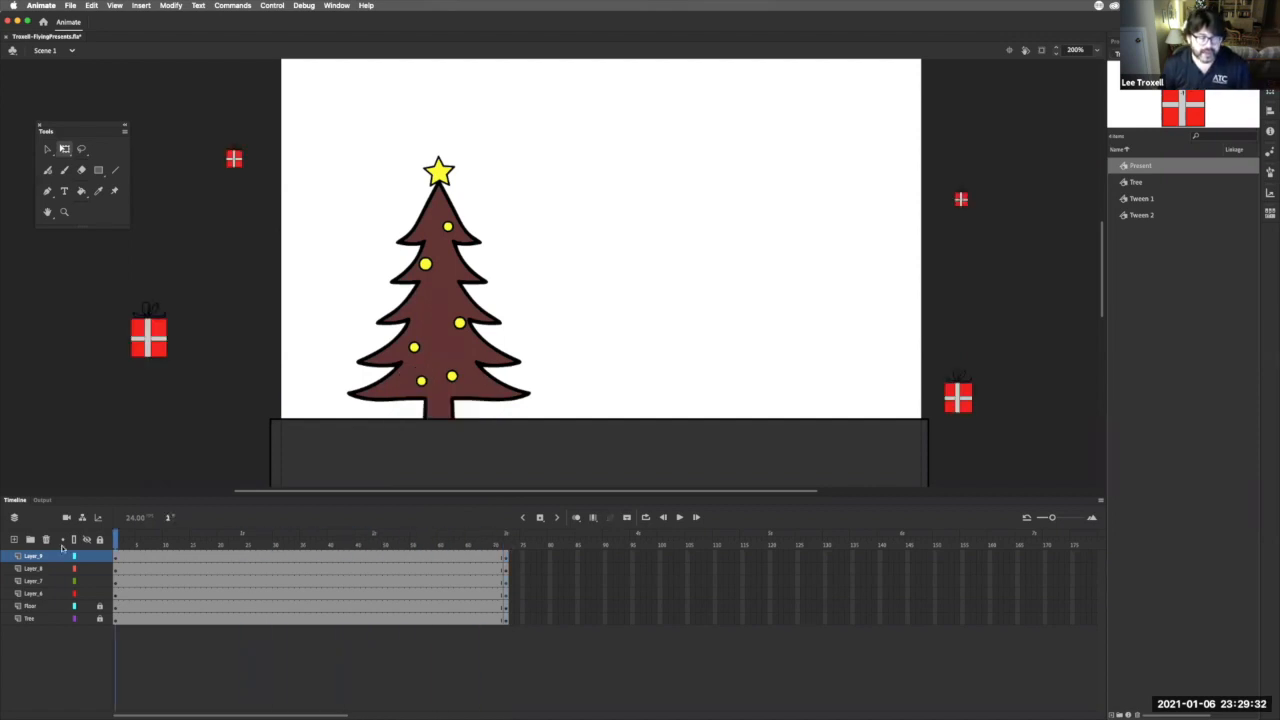
left_click(116, 596)
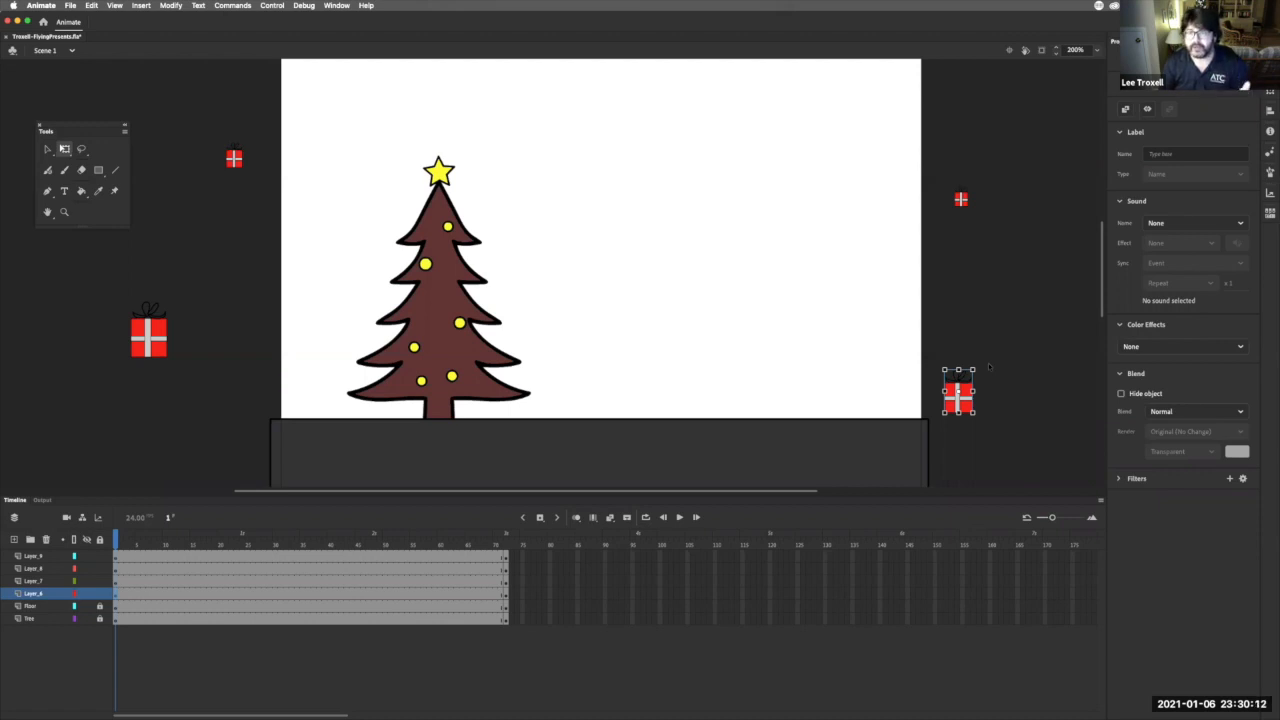
left_click(1175, 352)
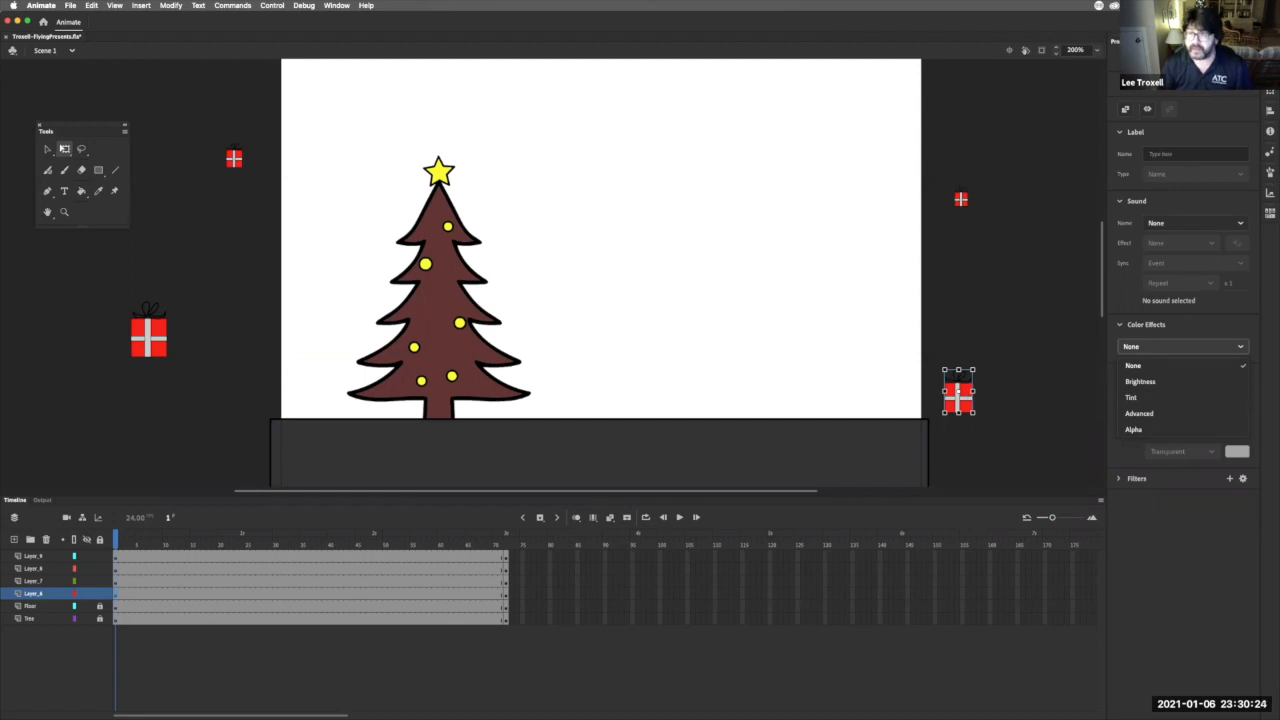
left_click(1133, 429)
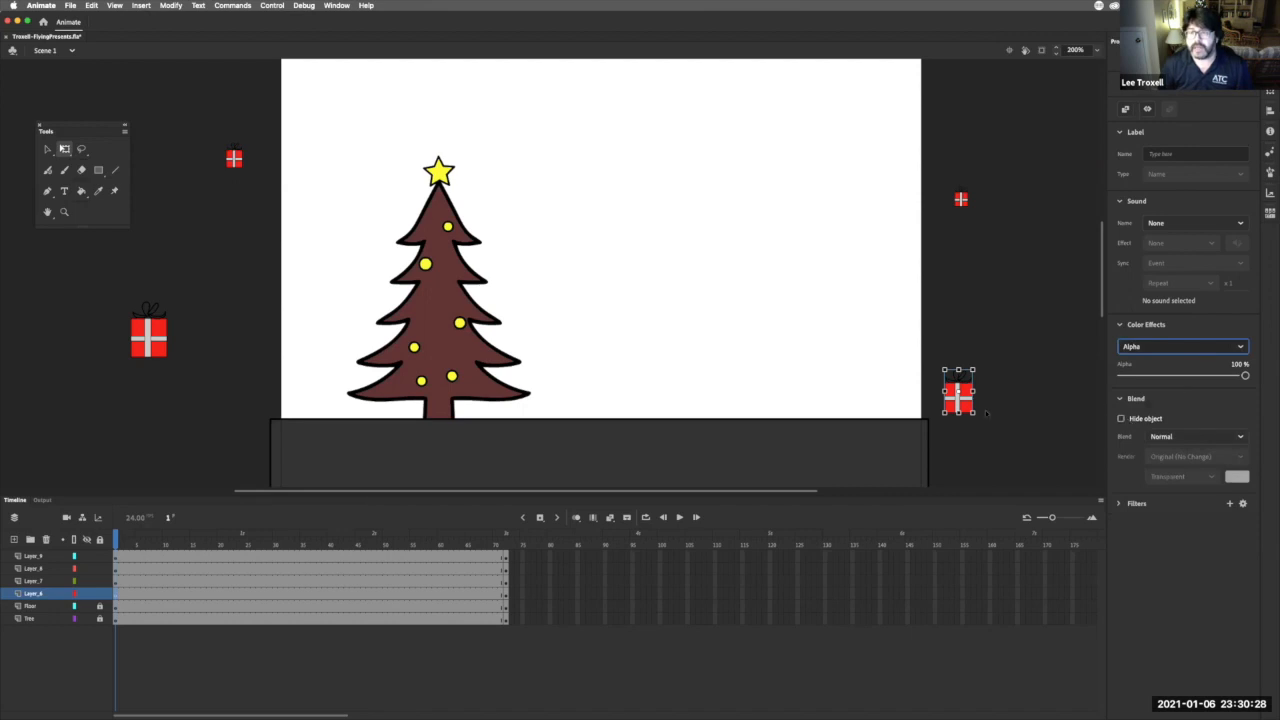
left_click_drag(1243, 382, 1111, 375)
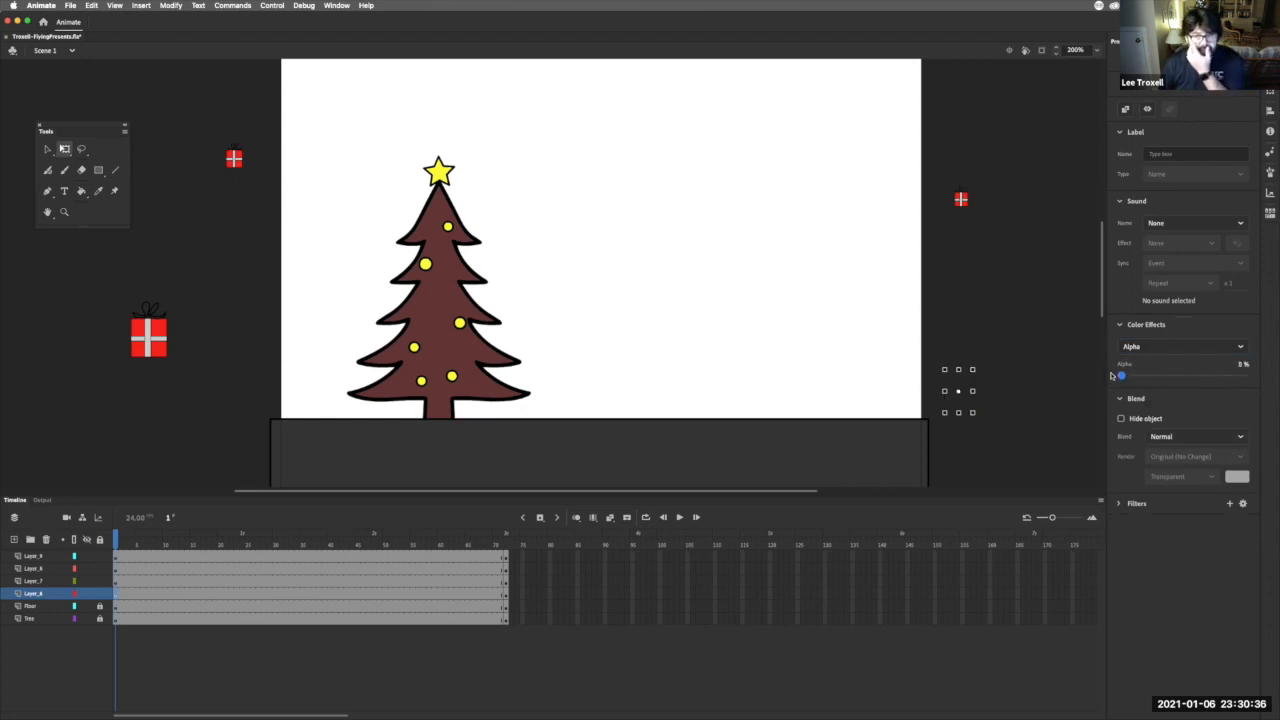
left_click(507, 597)
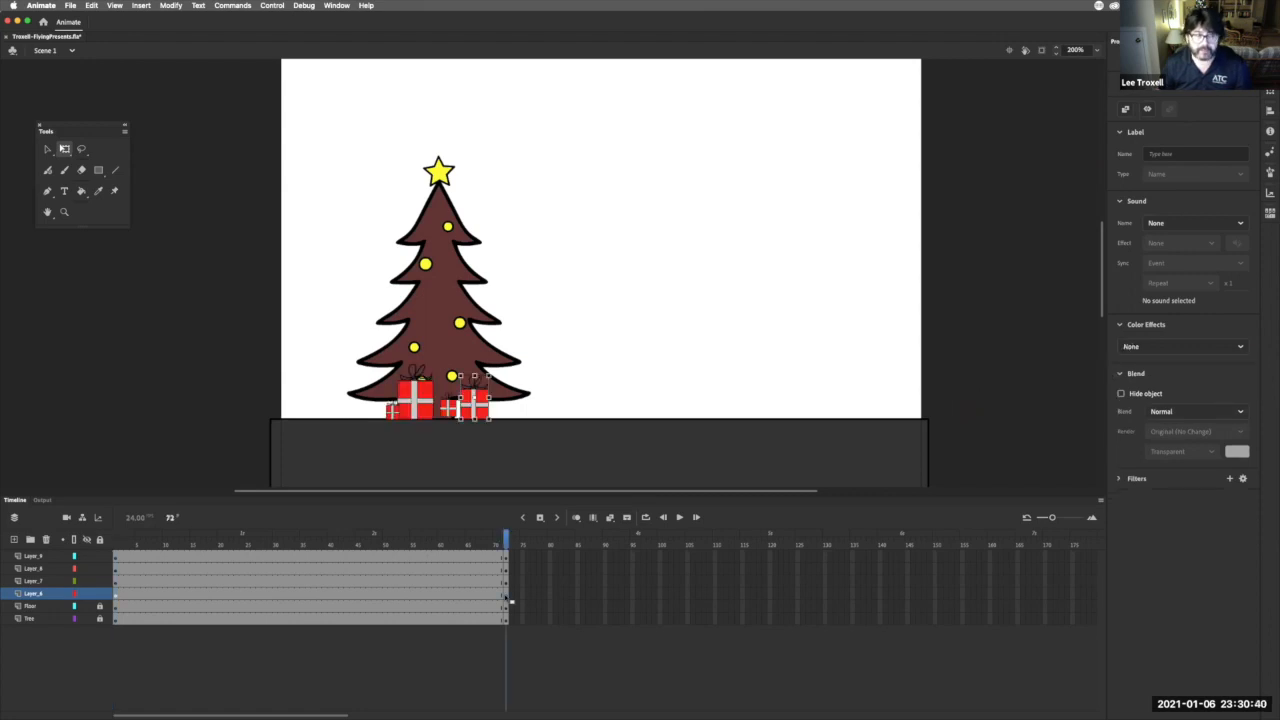
- At frame 1, apply an Alpha color effect of 0% to the large left present on Layer_7
left_click(116, 582)
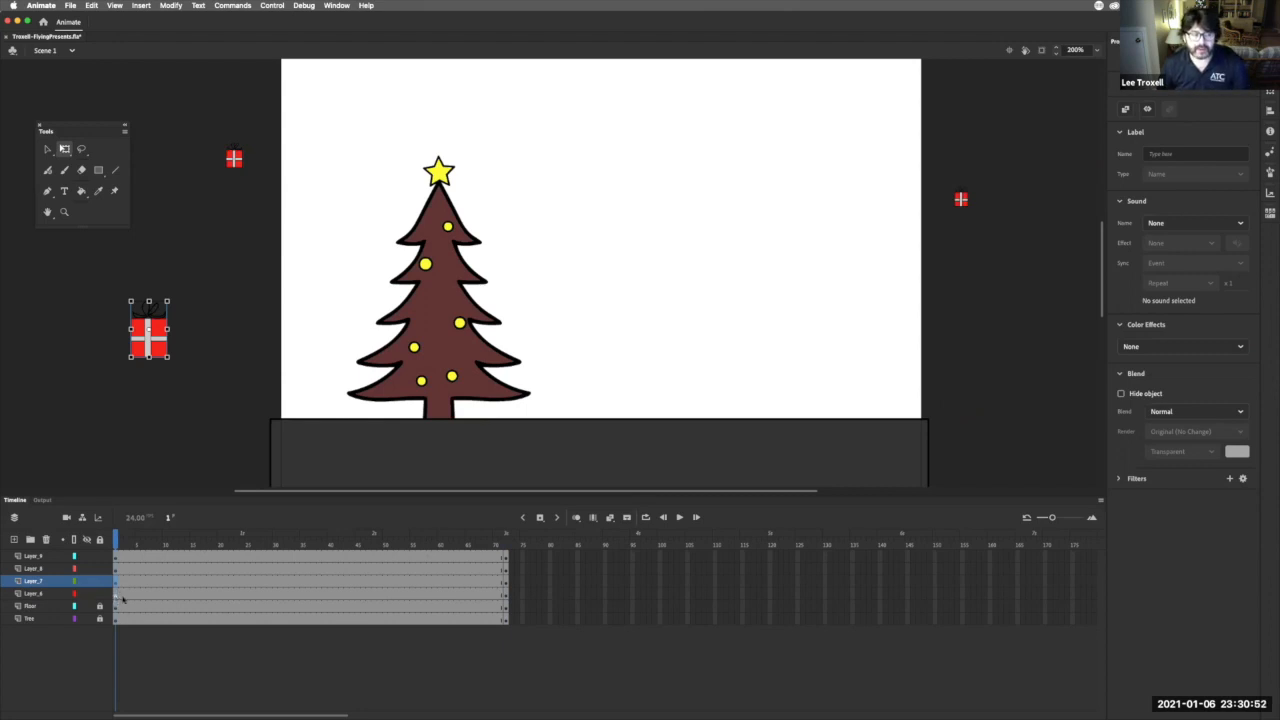
left_click(116, 596)
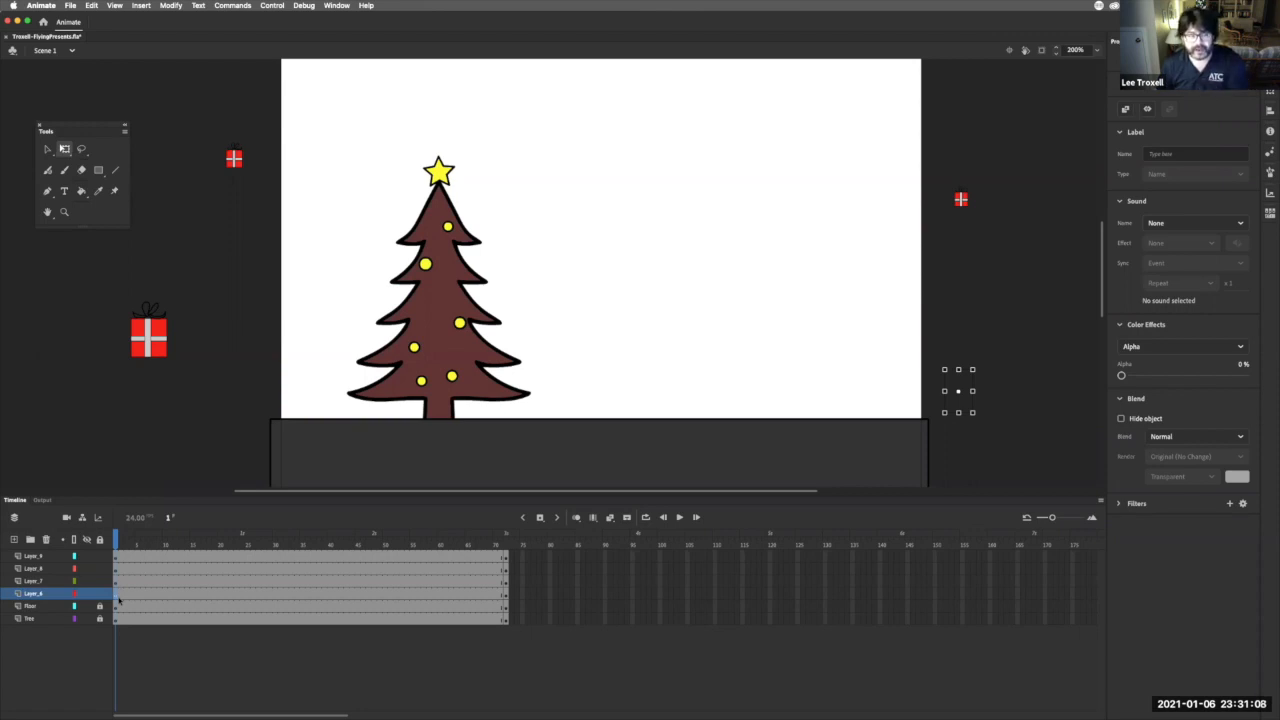
left_click(116, 582)
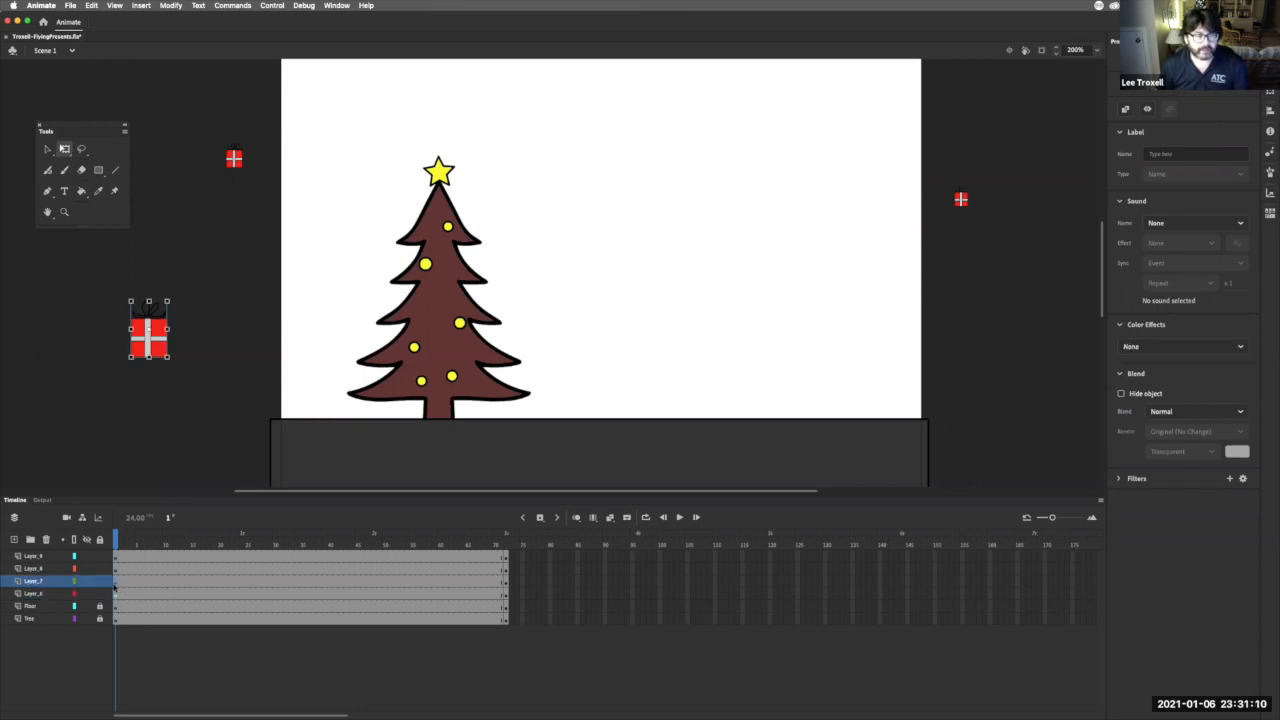
left_click(1152, 347)
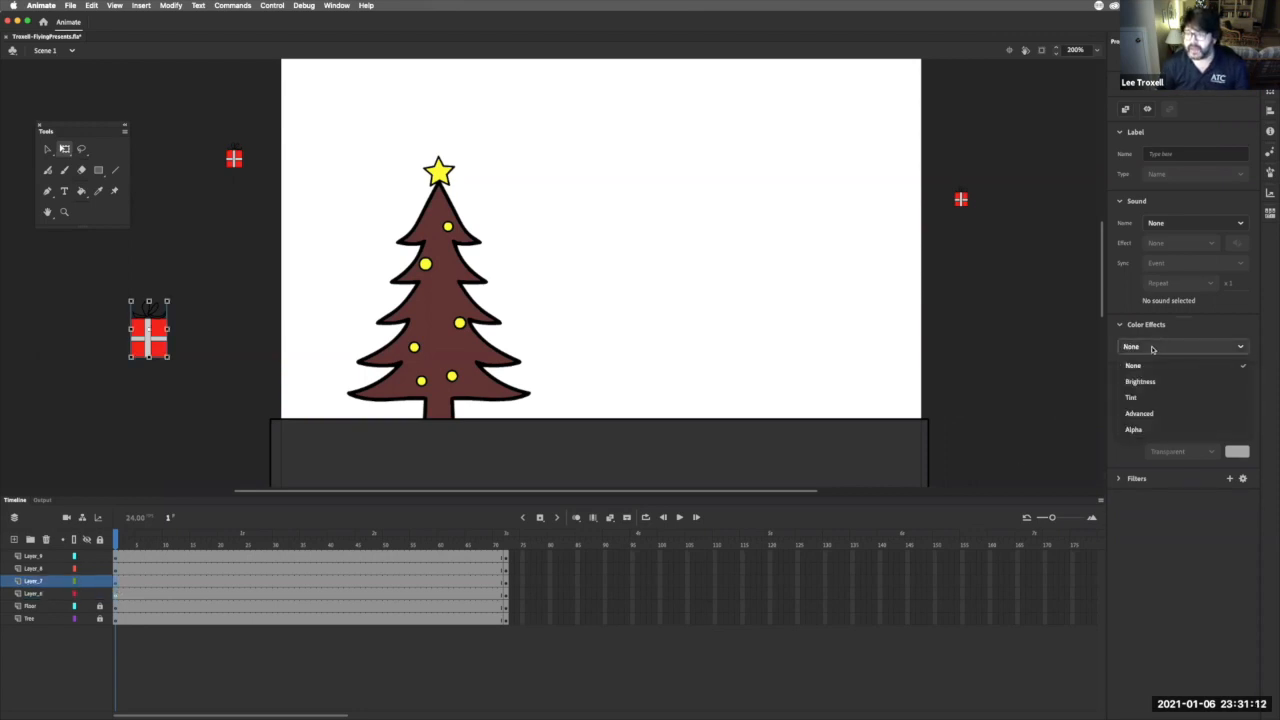
left_click(1142, 431)
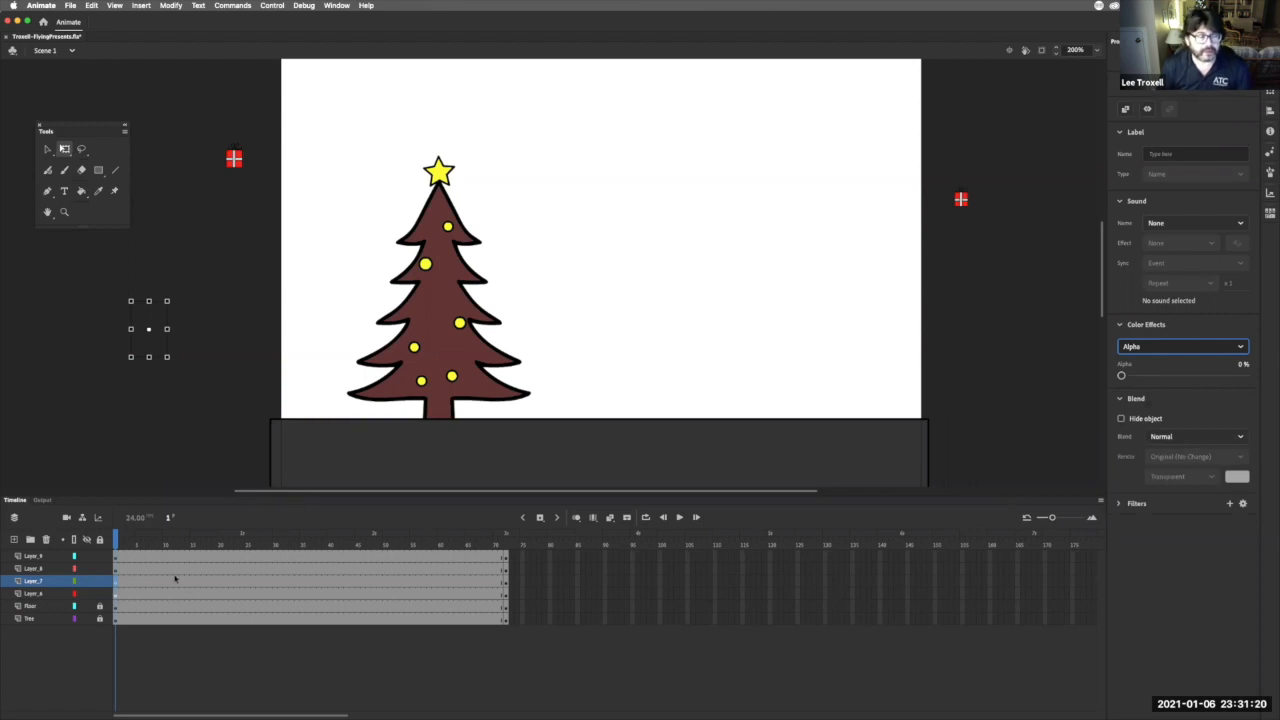
- At frame 1, apply an Alpha color effect of 0% to the small right-hand present on Layer_8
left_click(116, 569)
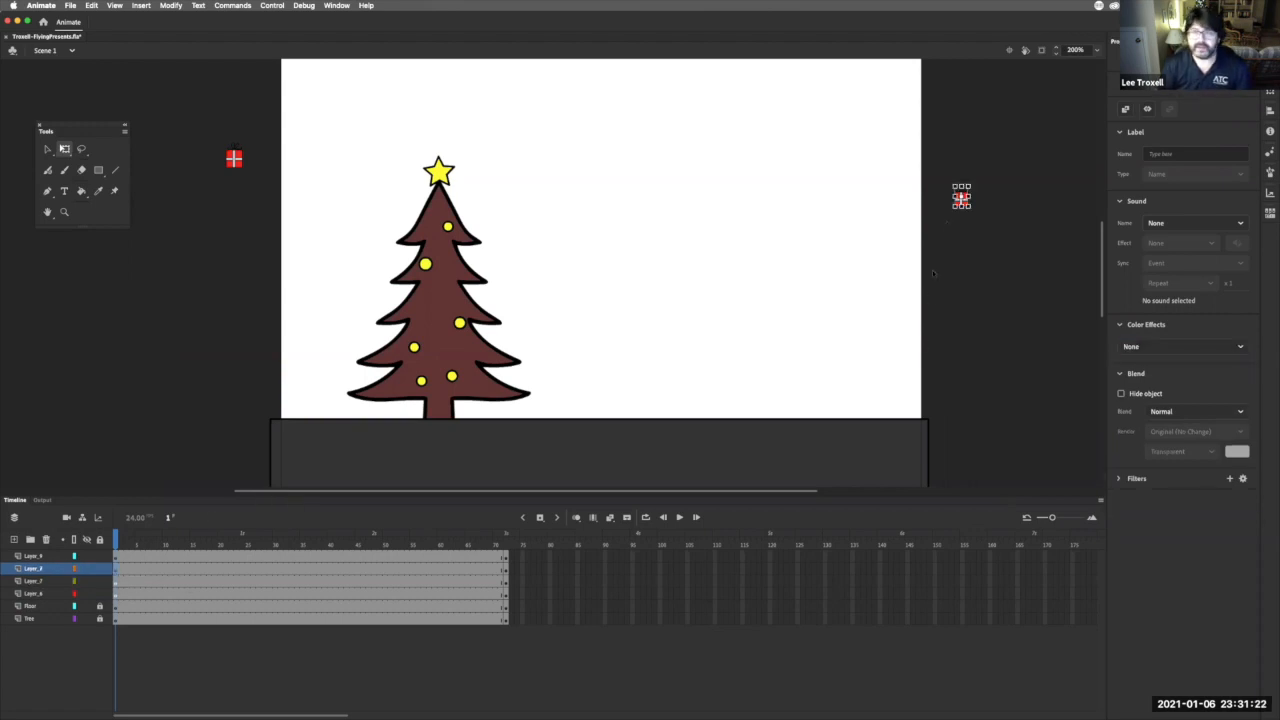
left_click(1244, 352)
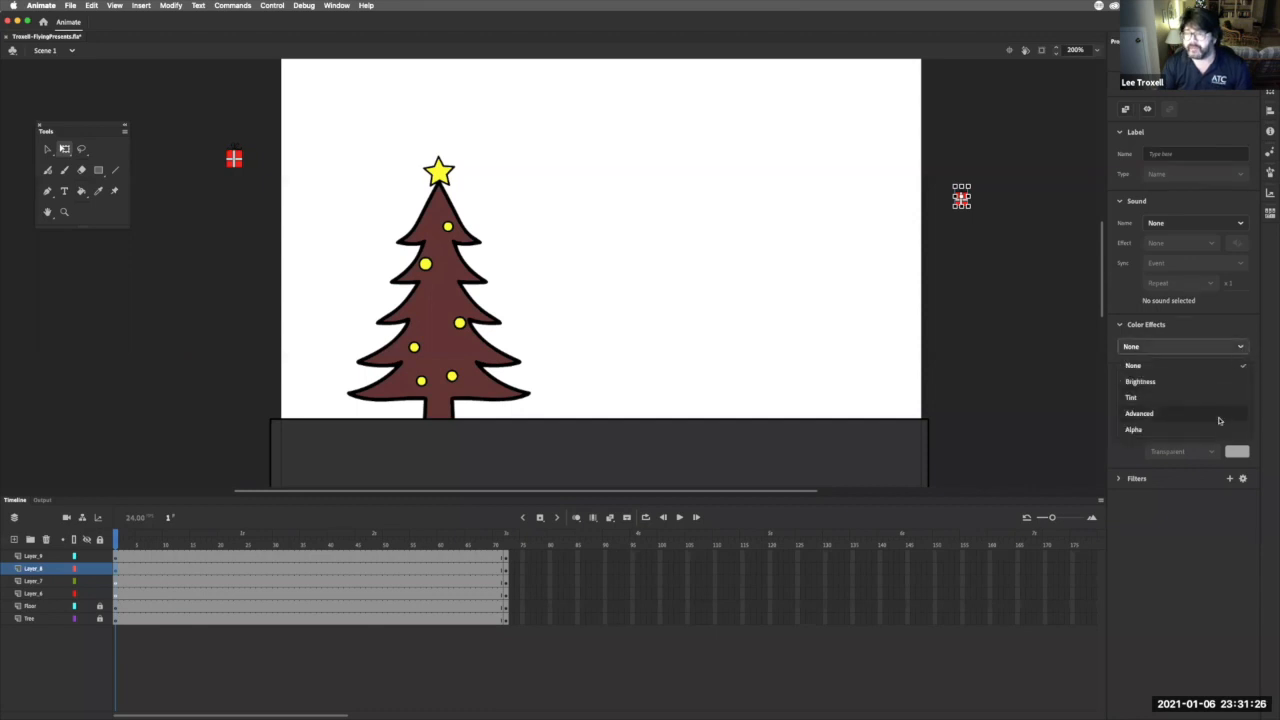
left_click(1222, 426)
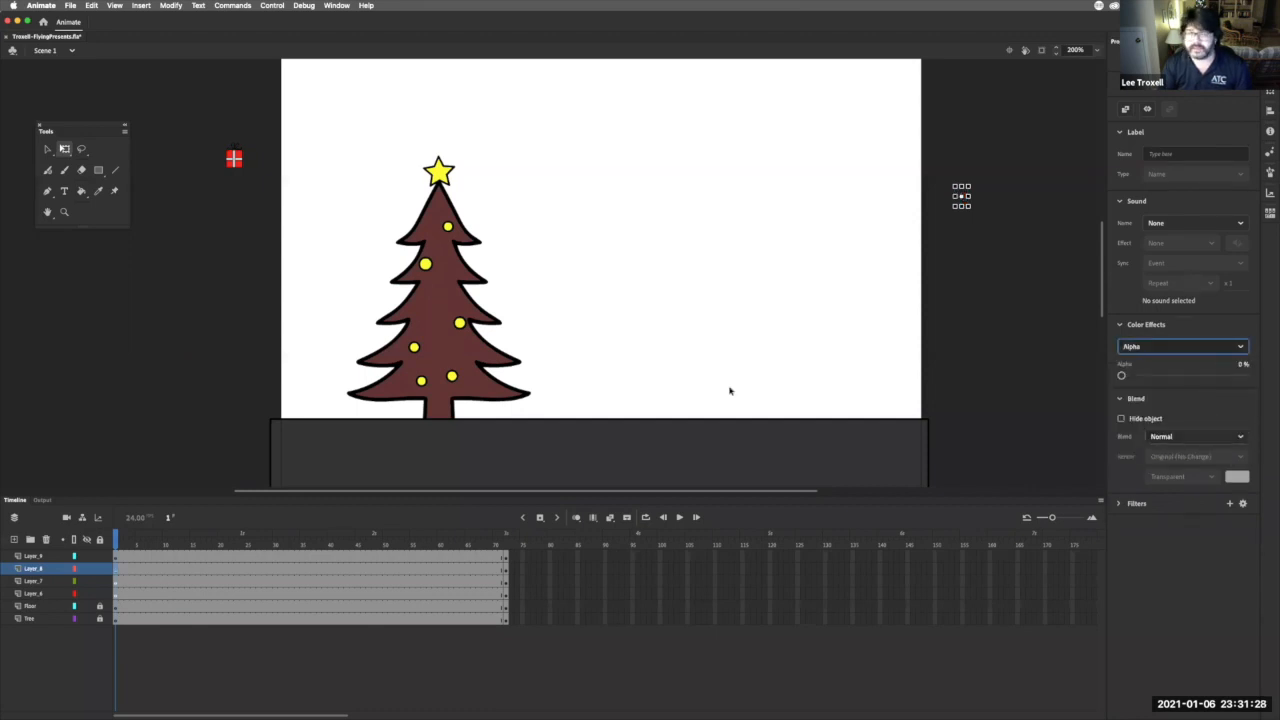
- At frame 1, apply an Alpha color effect of 0% to the small upper-left present on Layer_9
left_click(234, 158)
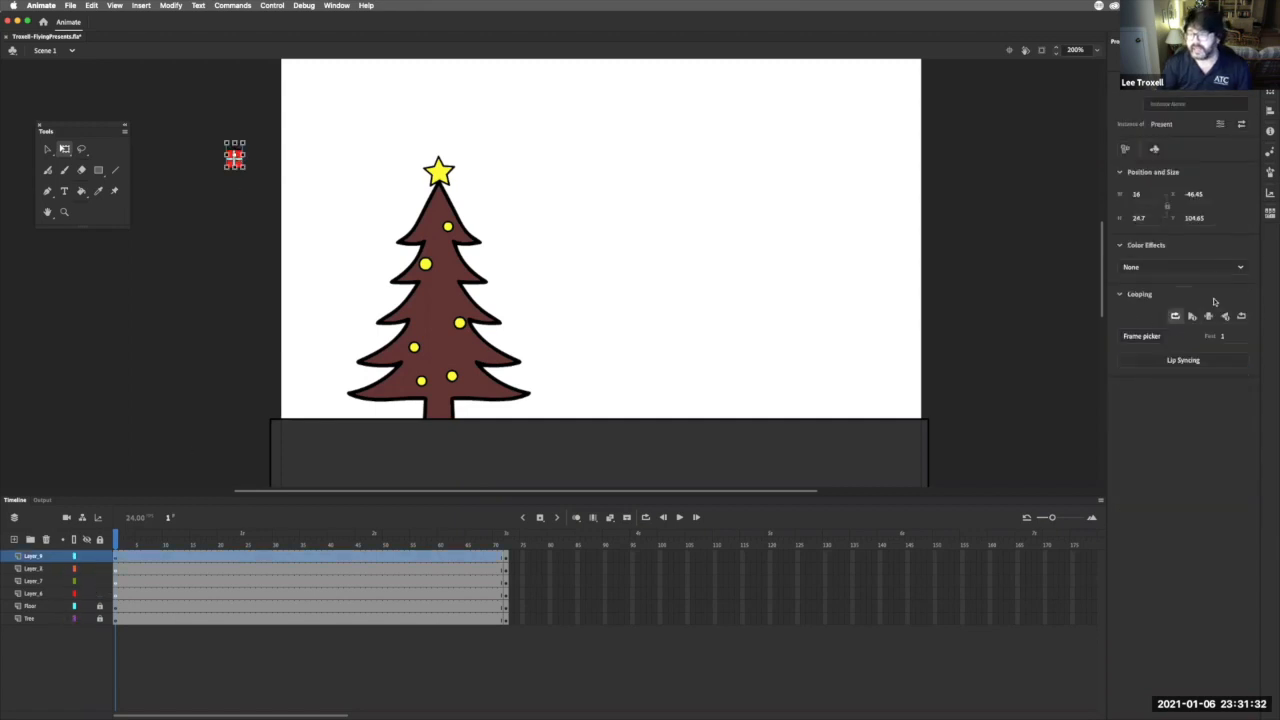
left_click(1208, 267)
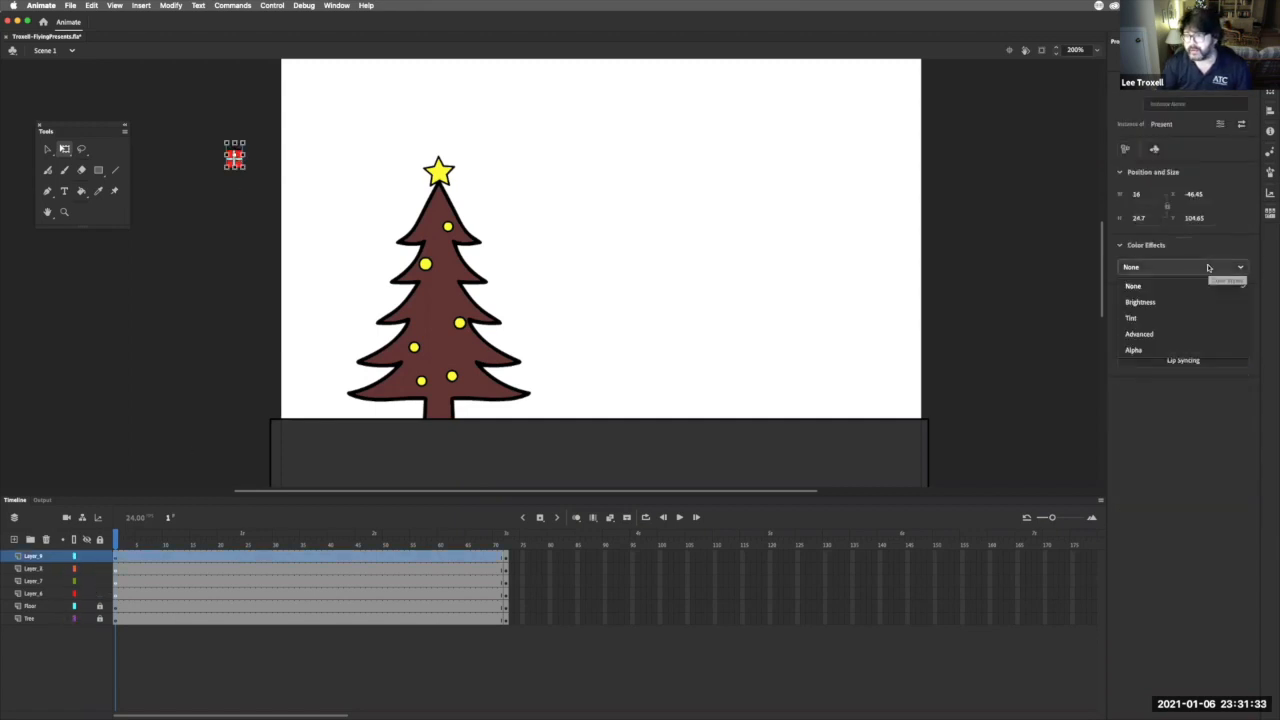
left_click(1197, 350)
left_click_drag(1134, 297, 1124, 297)
left_click(206, 291)
left_click_drag(116, 545, 115, 580)
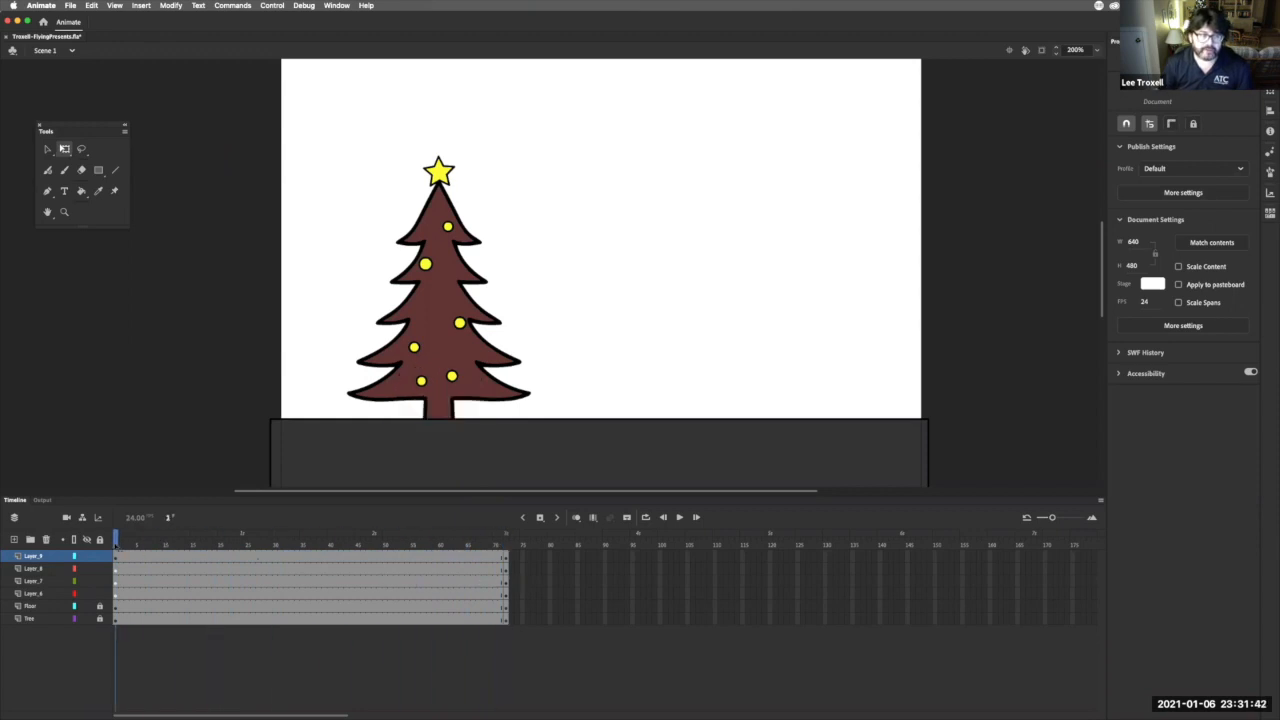
- Create classic tweens between frames 1 and 72 for the presents on Layer_6 and Layer_7
left_click(176, 599)
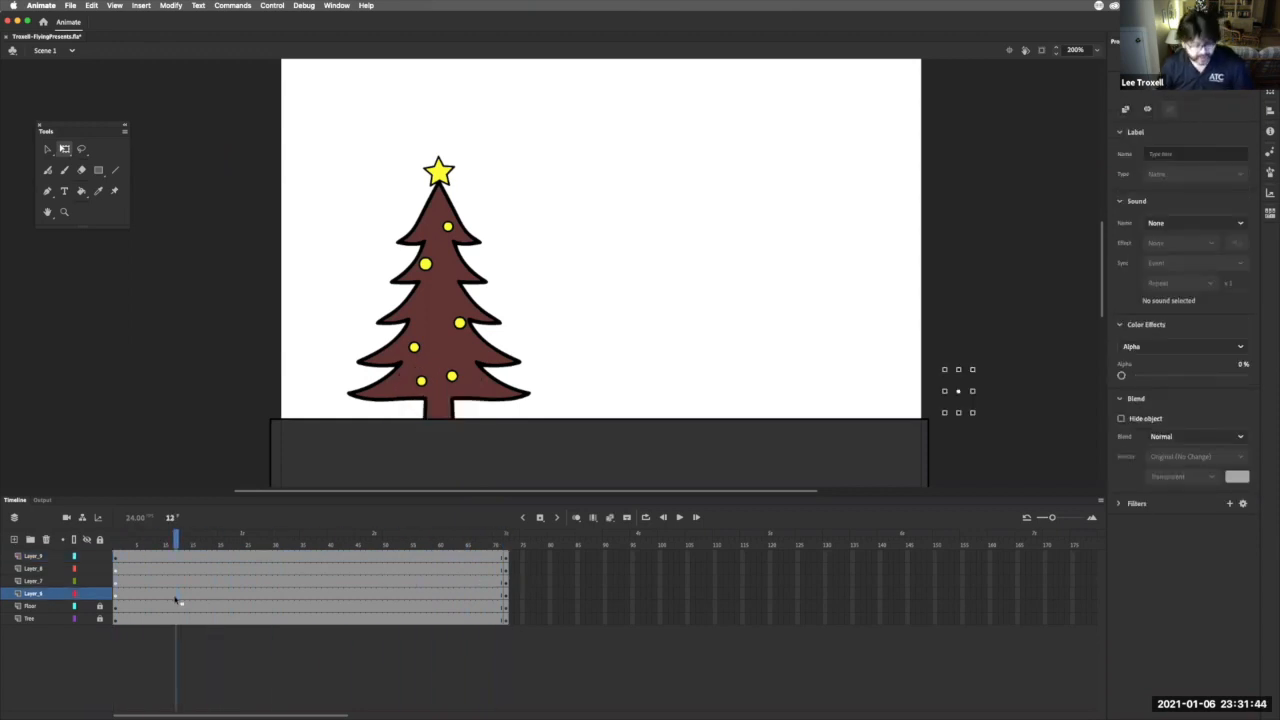
left_click(142, 6)
left_click(150, 33)
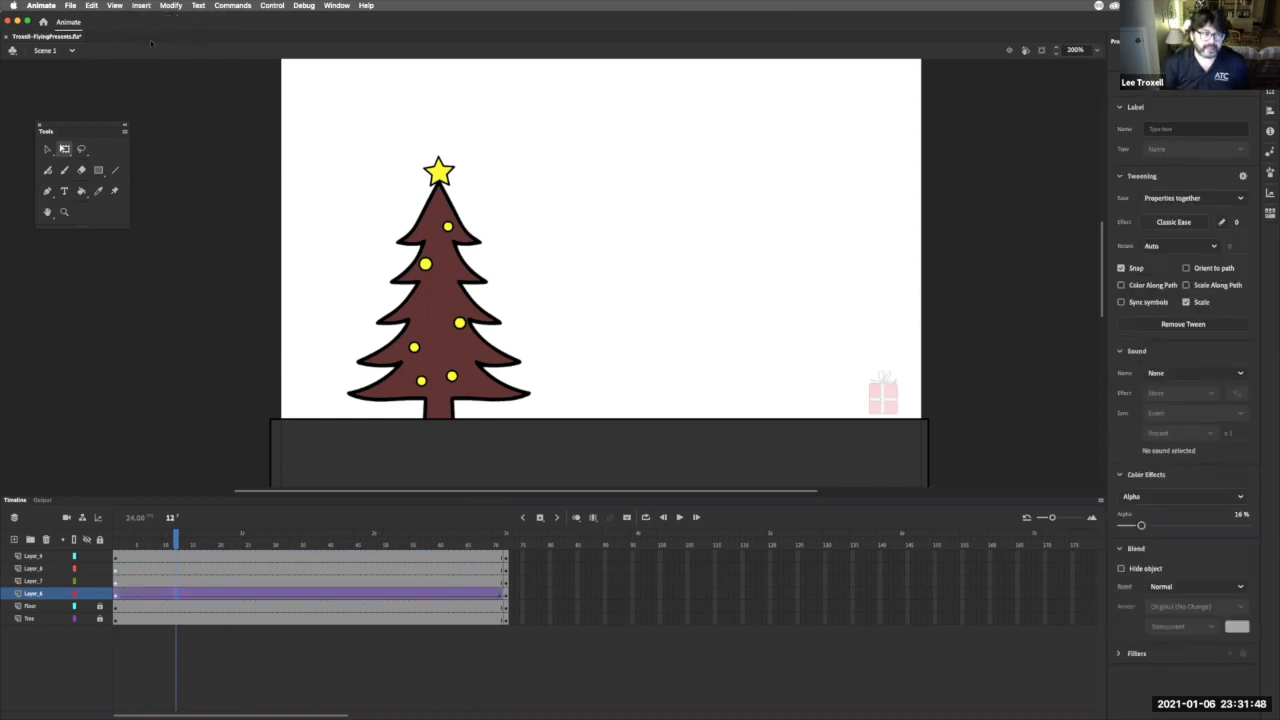
left_click(197, 580)
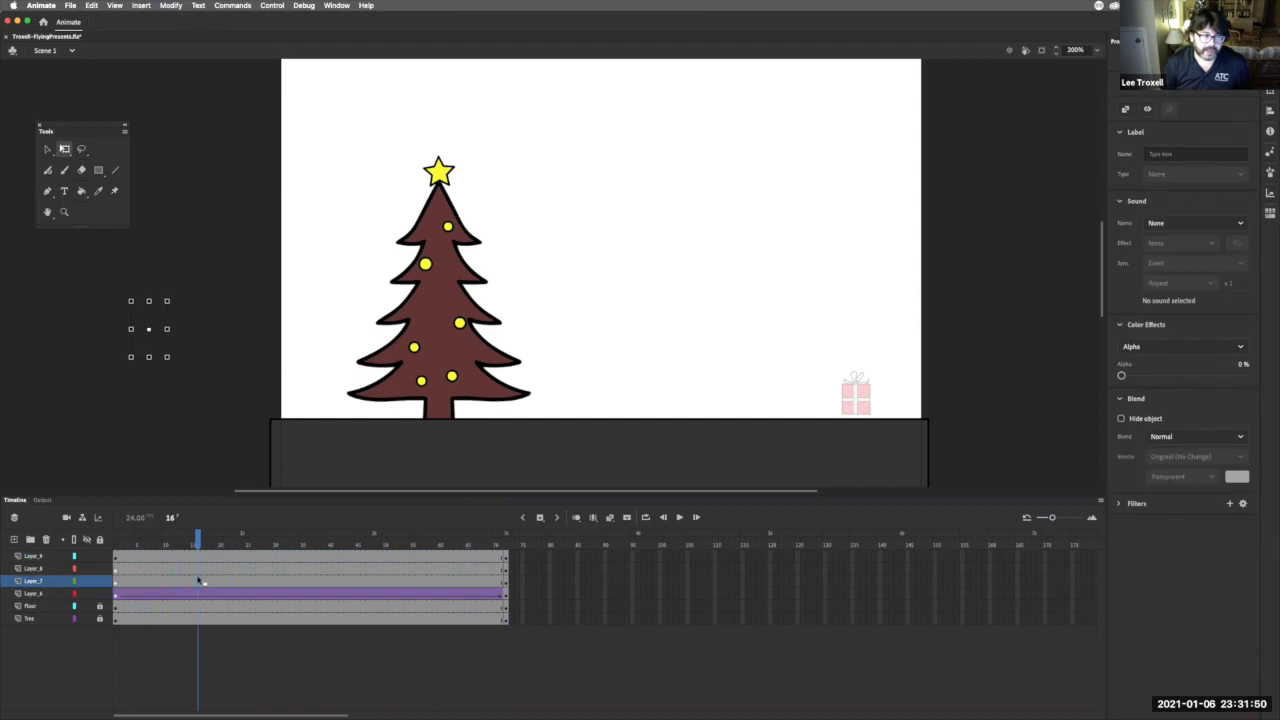
left_click(142, 6)
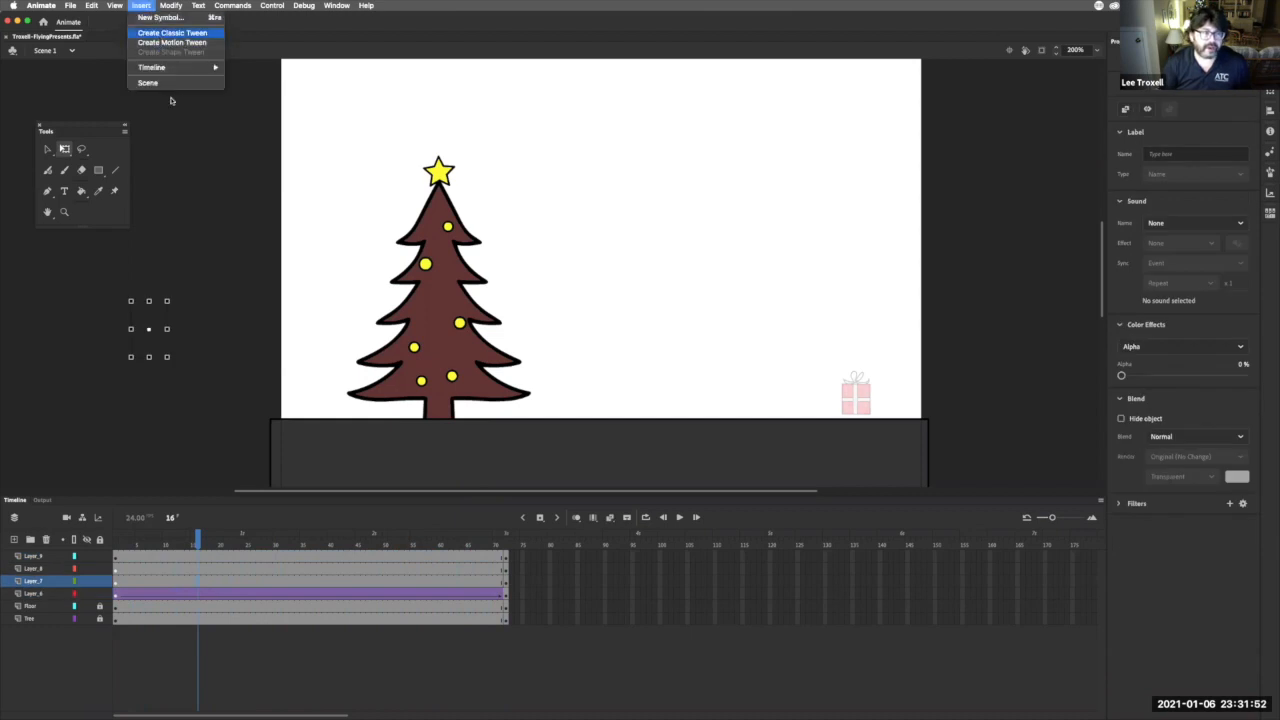
left_click(160, 33)
- Create classic tweens between frames 1 and 72 for the presents on Layer_8 and Layer_9
left_click(233, 572)
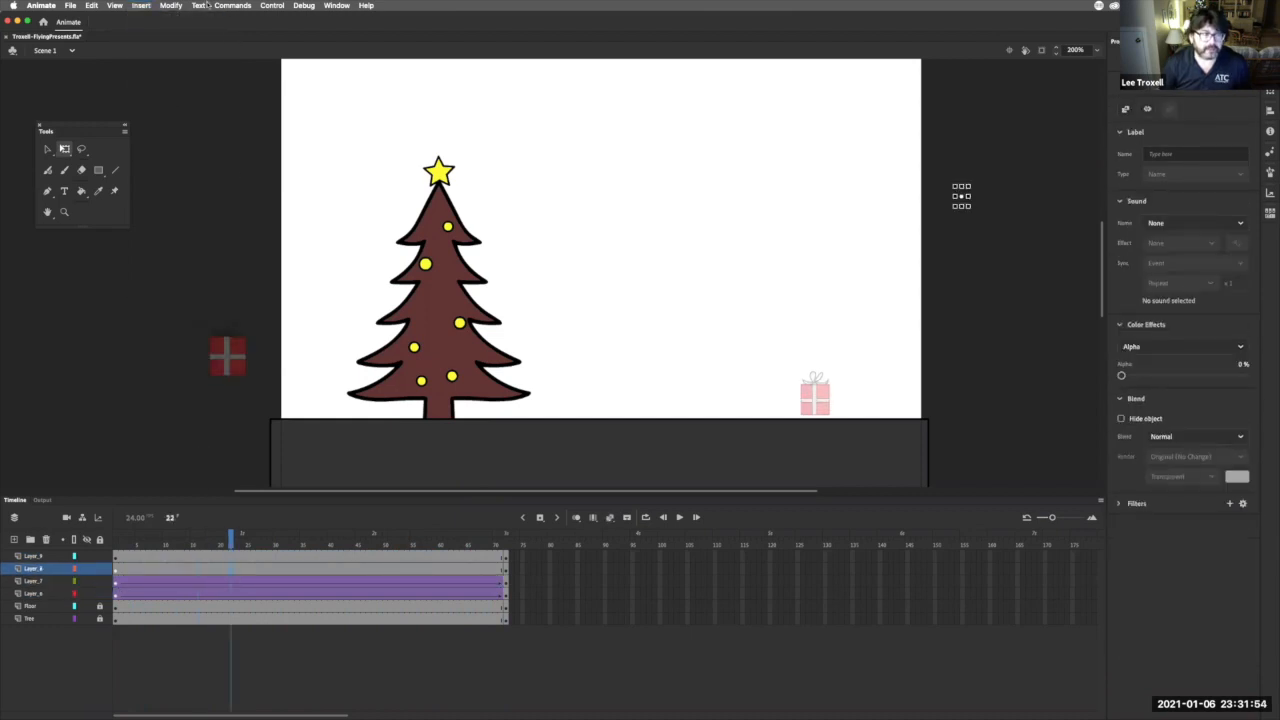
left_click(142, 6)
left_click(152, 35)
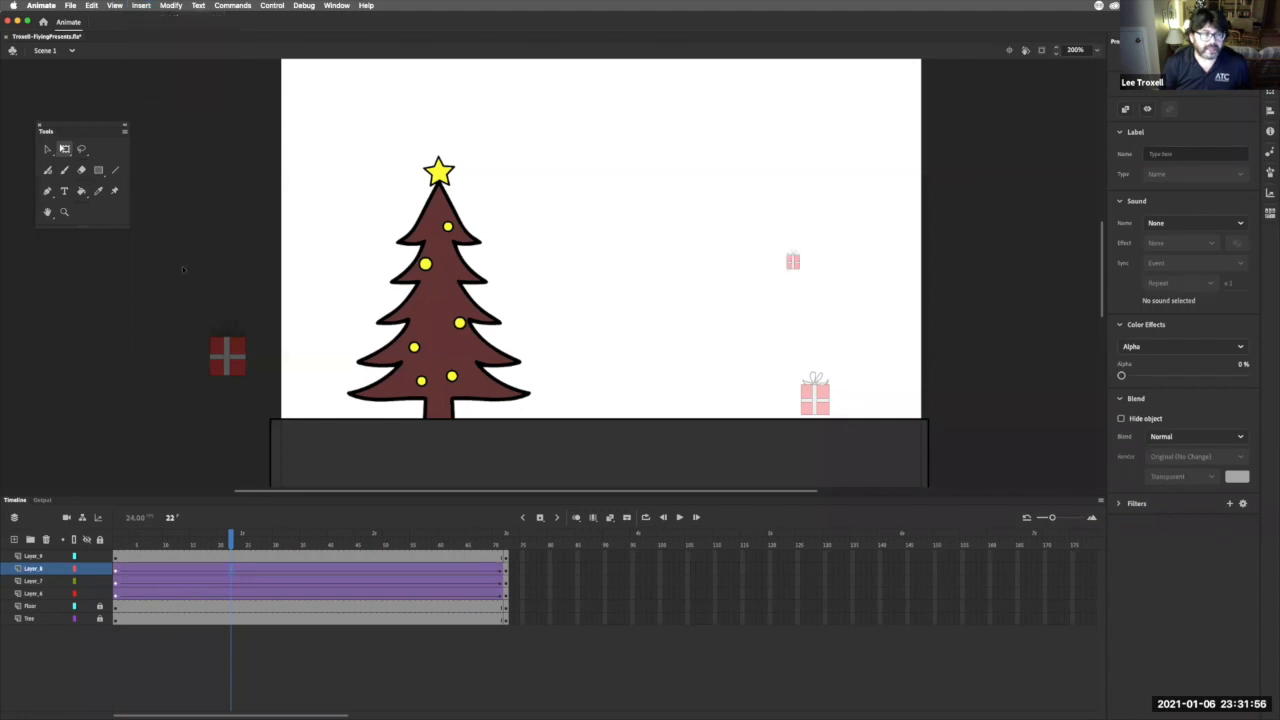
left_click(258, 556)
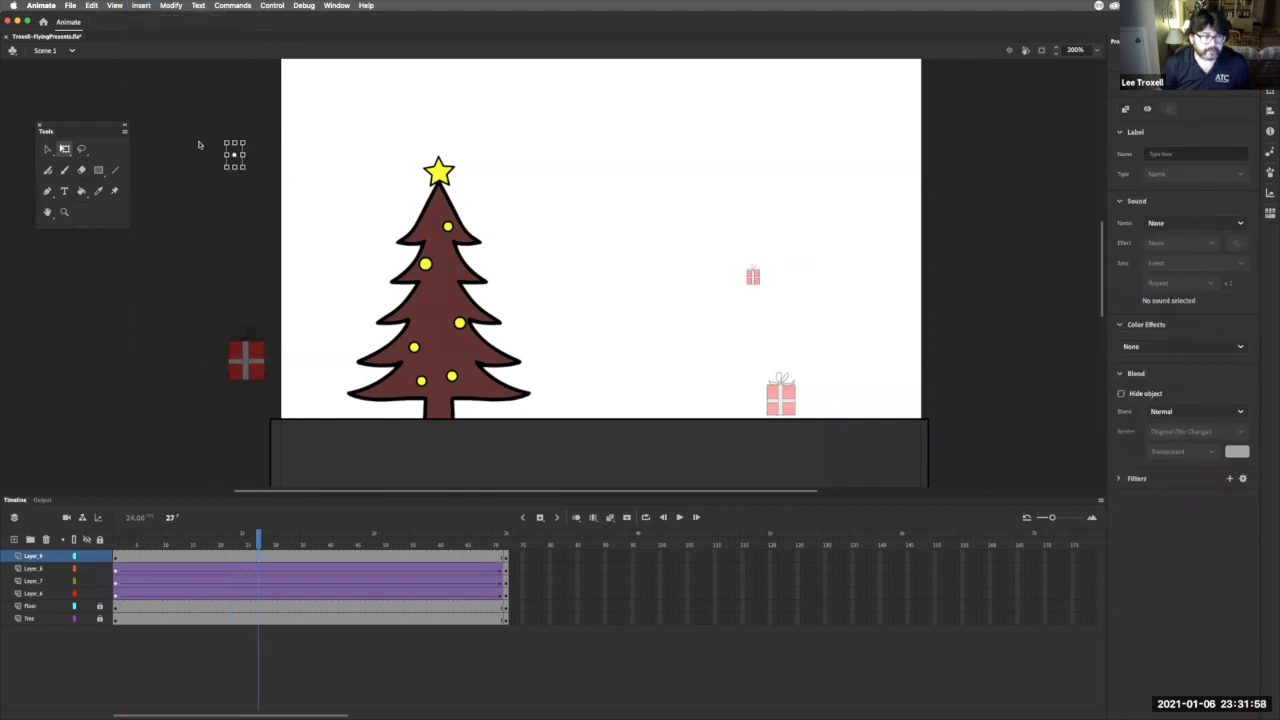
left_click(142, 6)
left_click(161, 37)
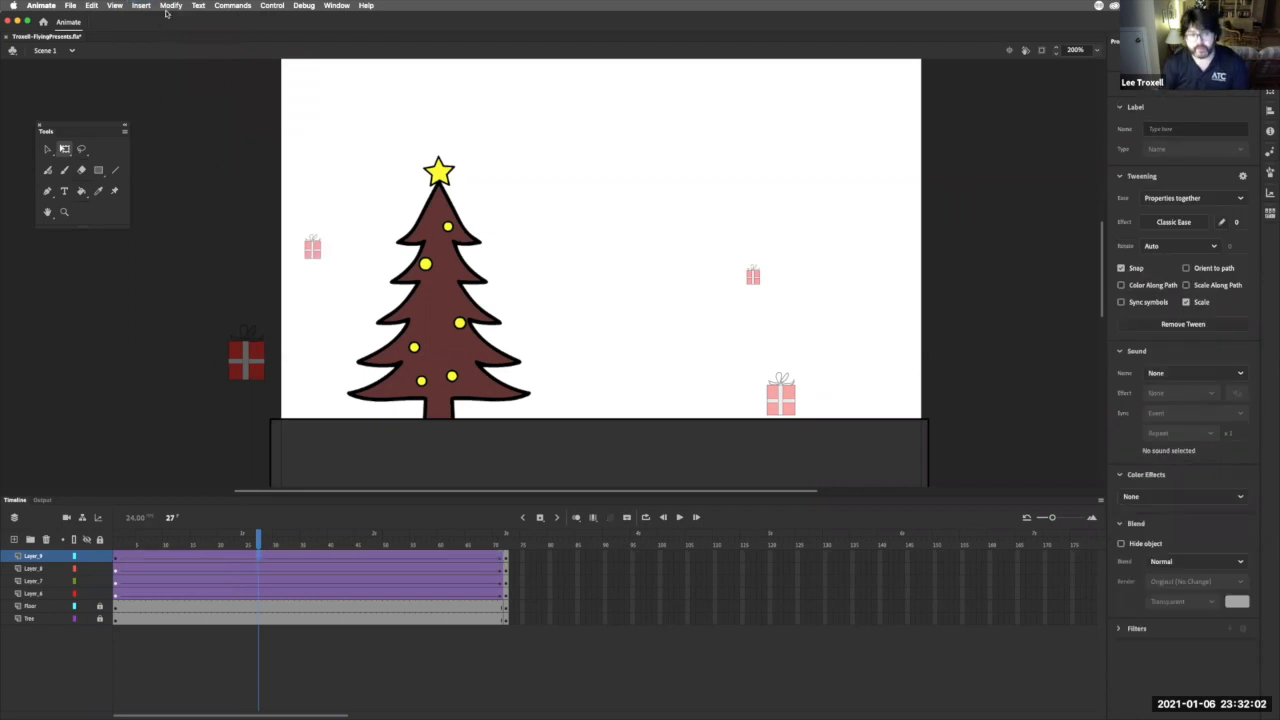
- At frame 1, apply an Alpha color effect of 0% to the Christmas tree on the Tree layer
left_click_drag(258, 539, 120, 539)
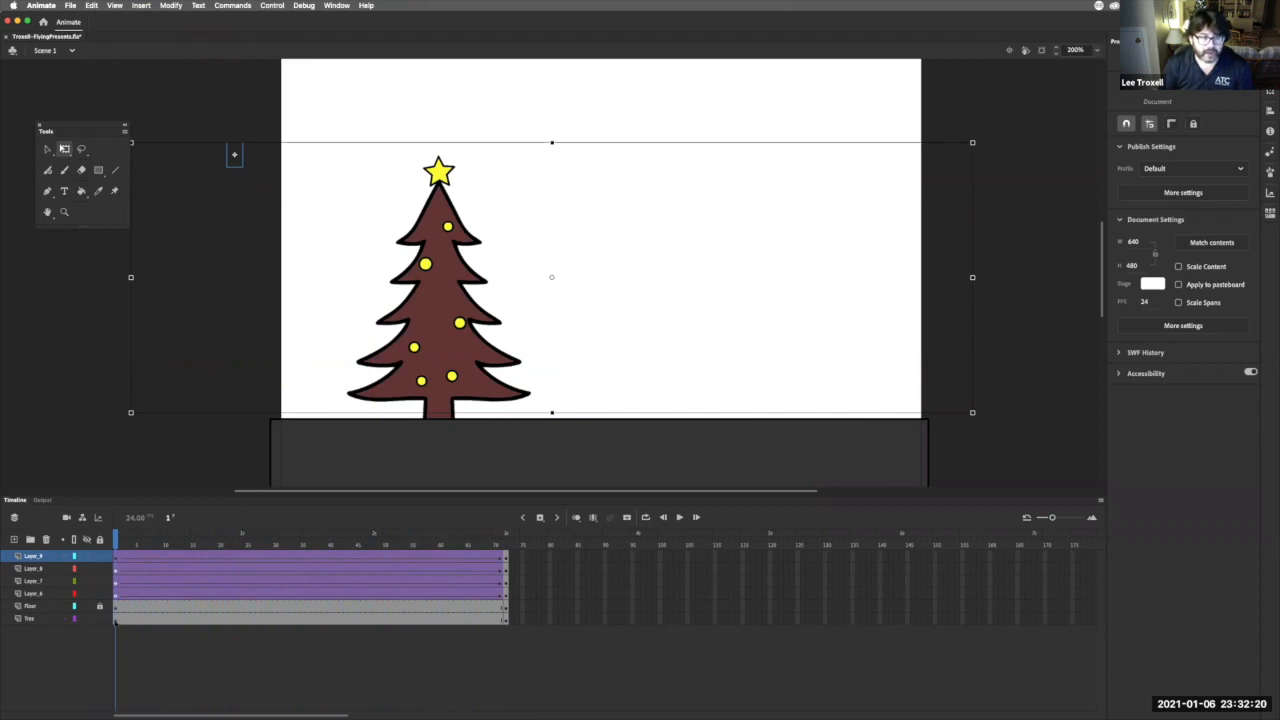
left_click(115, 619)
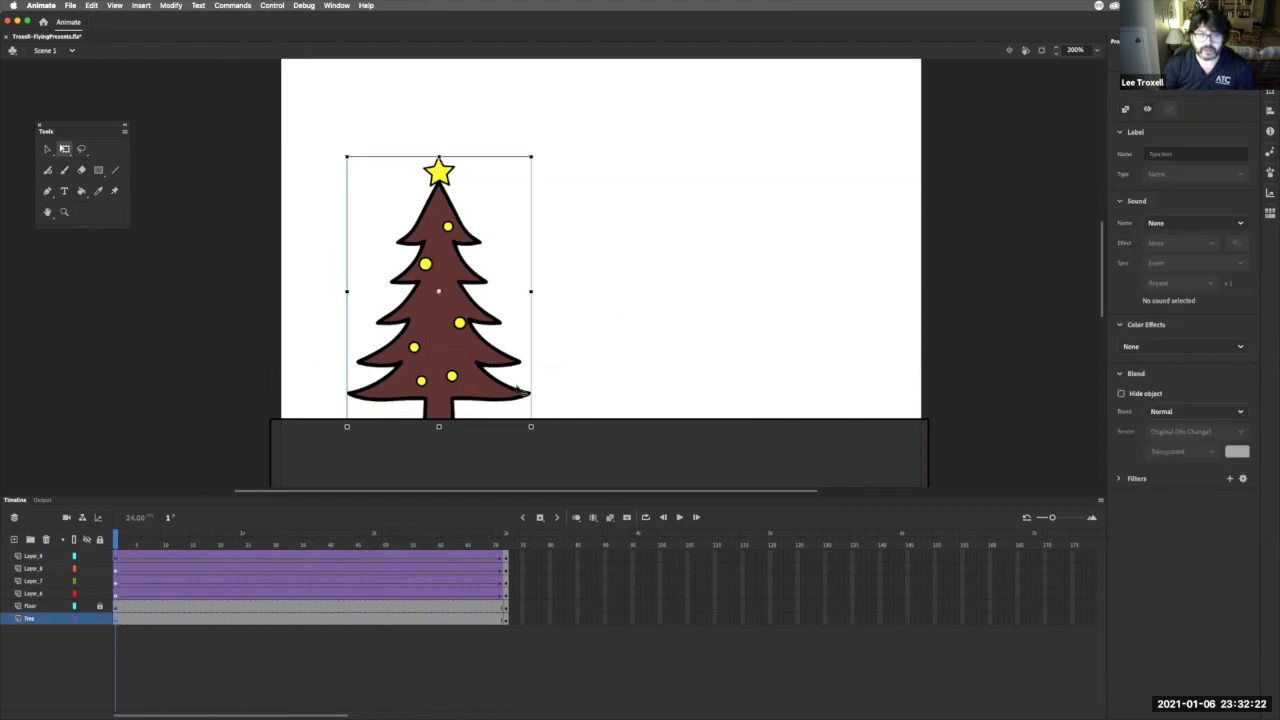
left_click(1204, 346)
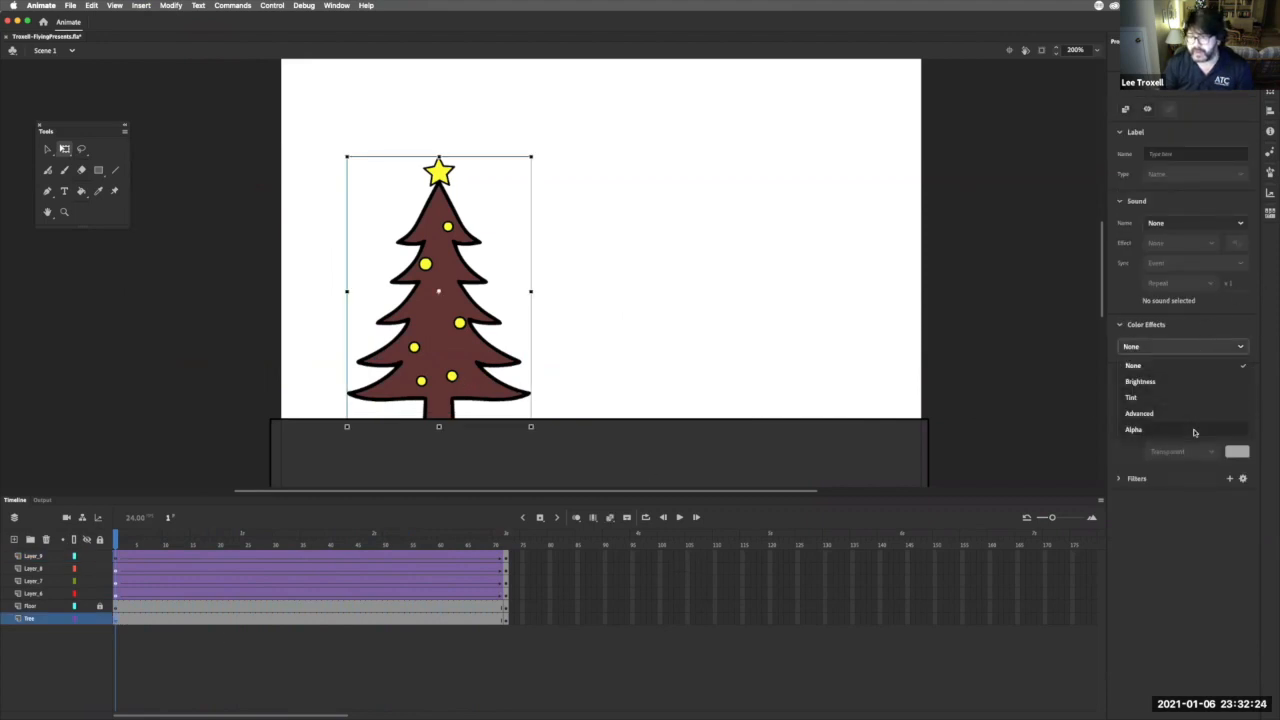
left_click(1193, 430)
left_click_drag(1162, 376, 1090, 373)
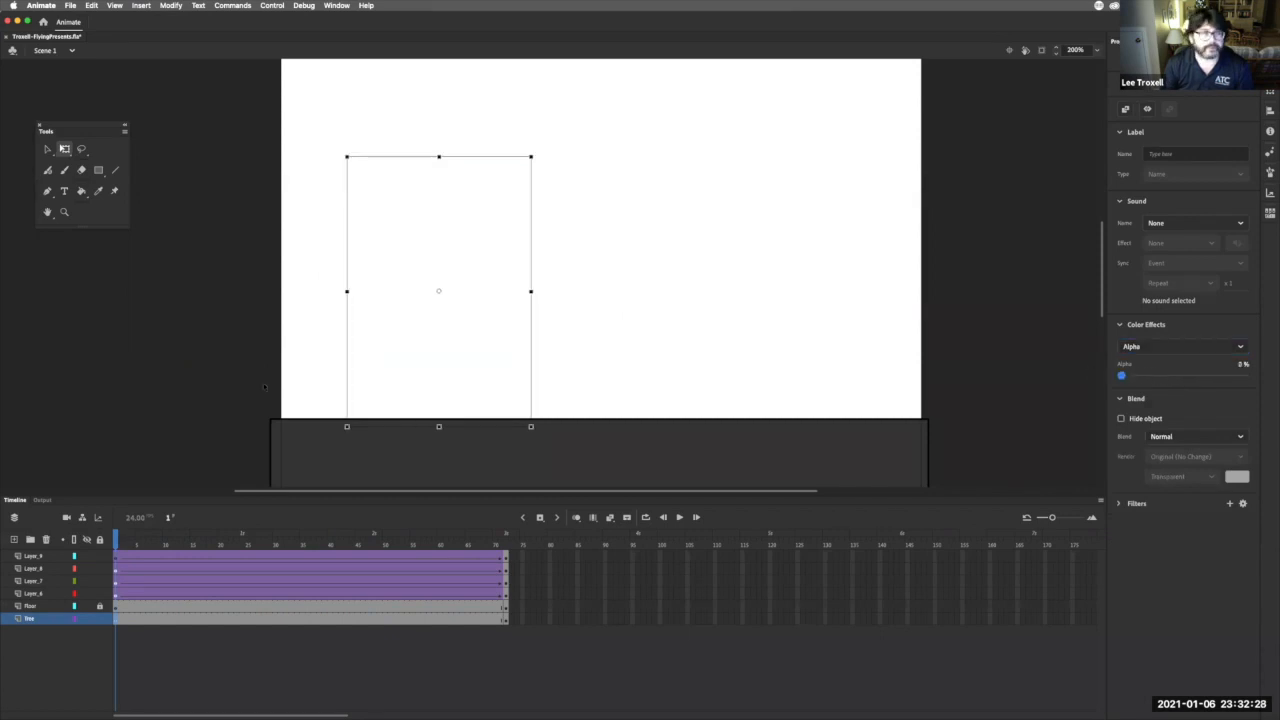
left_click(152, 340)
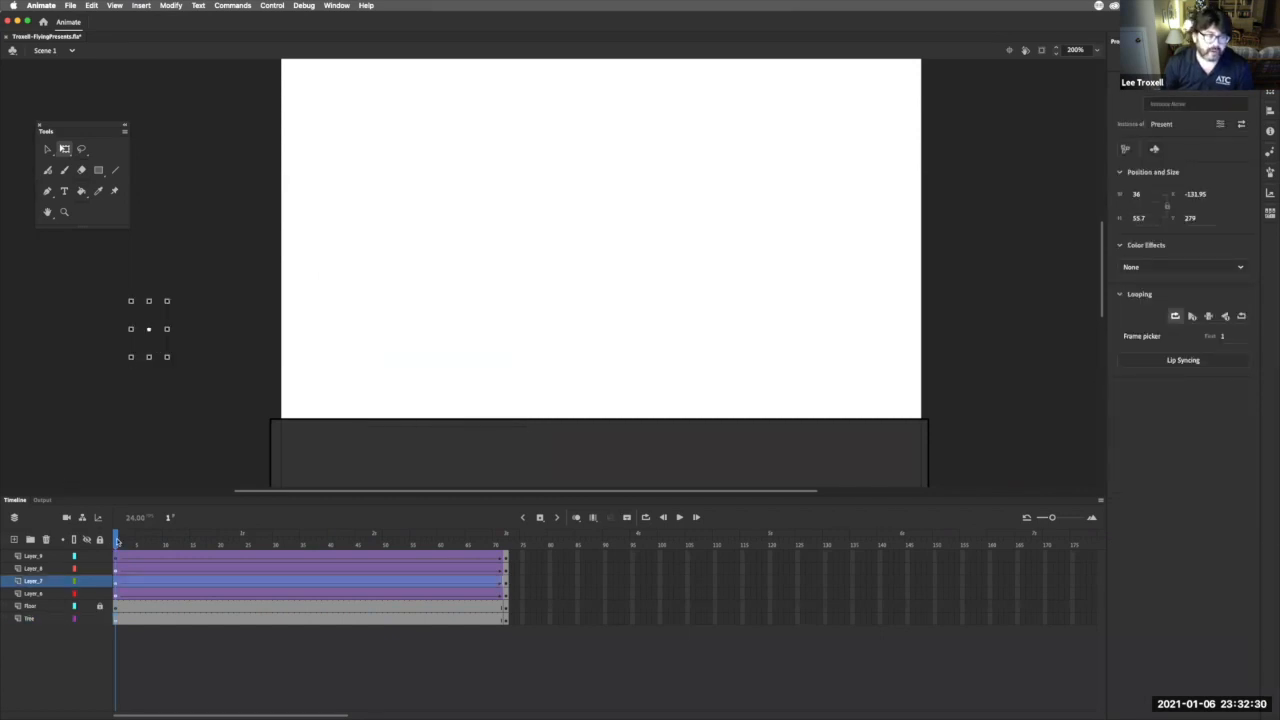
- Create a classic tween on the Tree layer between frames 1 and 72, and play the animation from the start
left_click(194, 619)
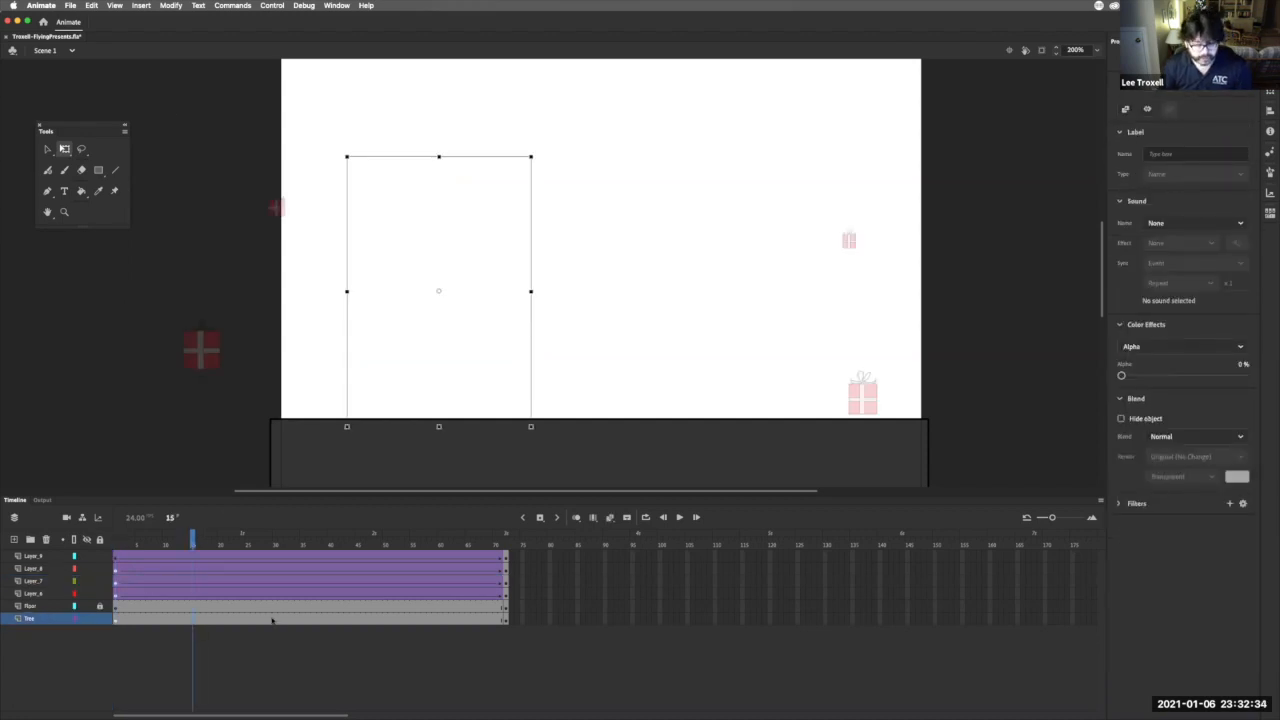
left_click(140, 5)
left_click(162, 37)
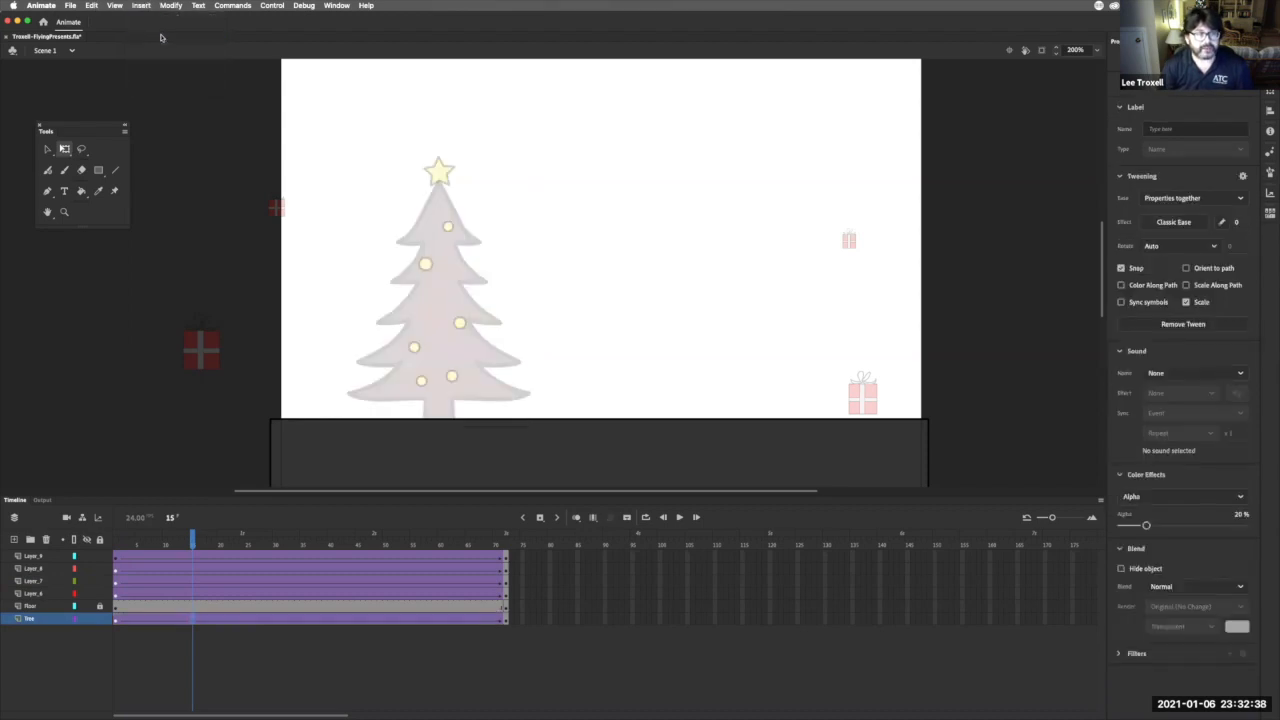
left_click_drag(194, 537, 72, 530)
left_click(678, 518)
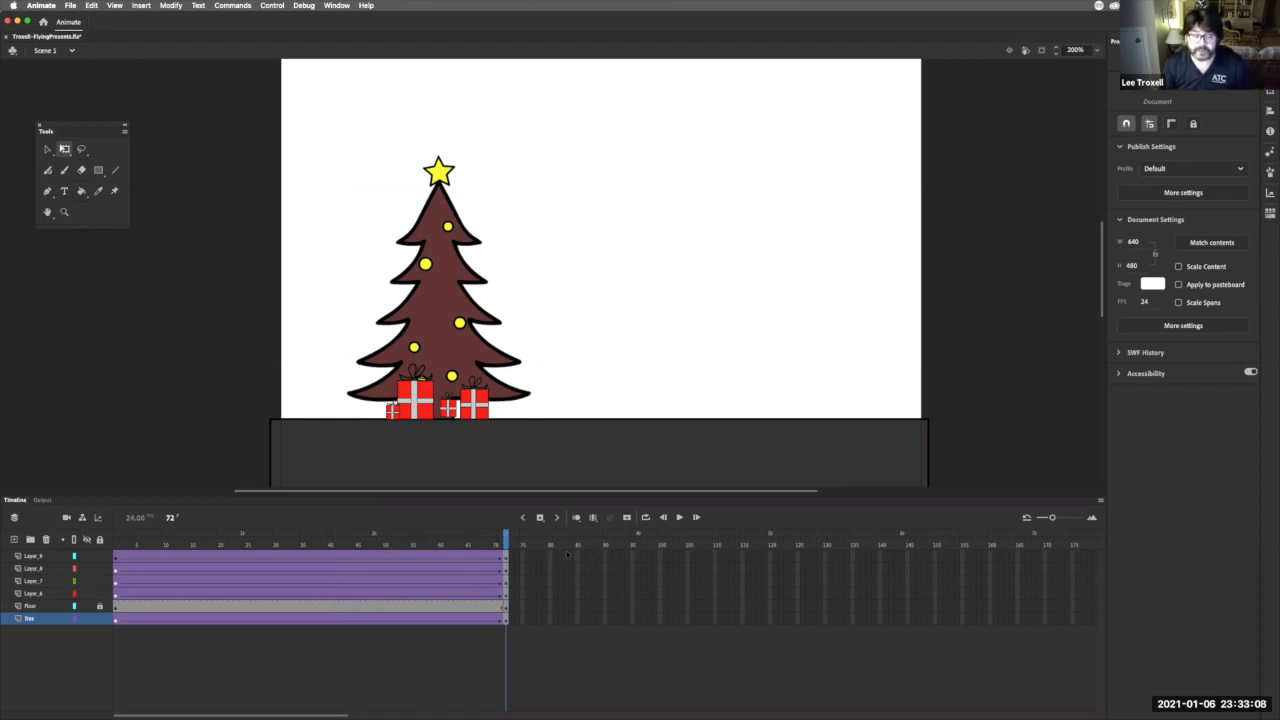
- Insert keyframes at frame 100 on all layers from Layer_9 down to Tree, and scrub back to frame 95
left_click(660, 556)
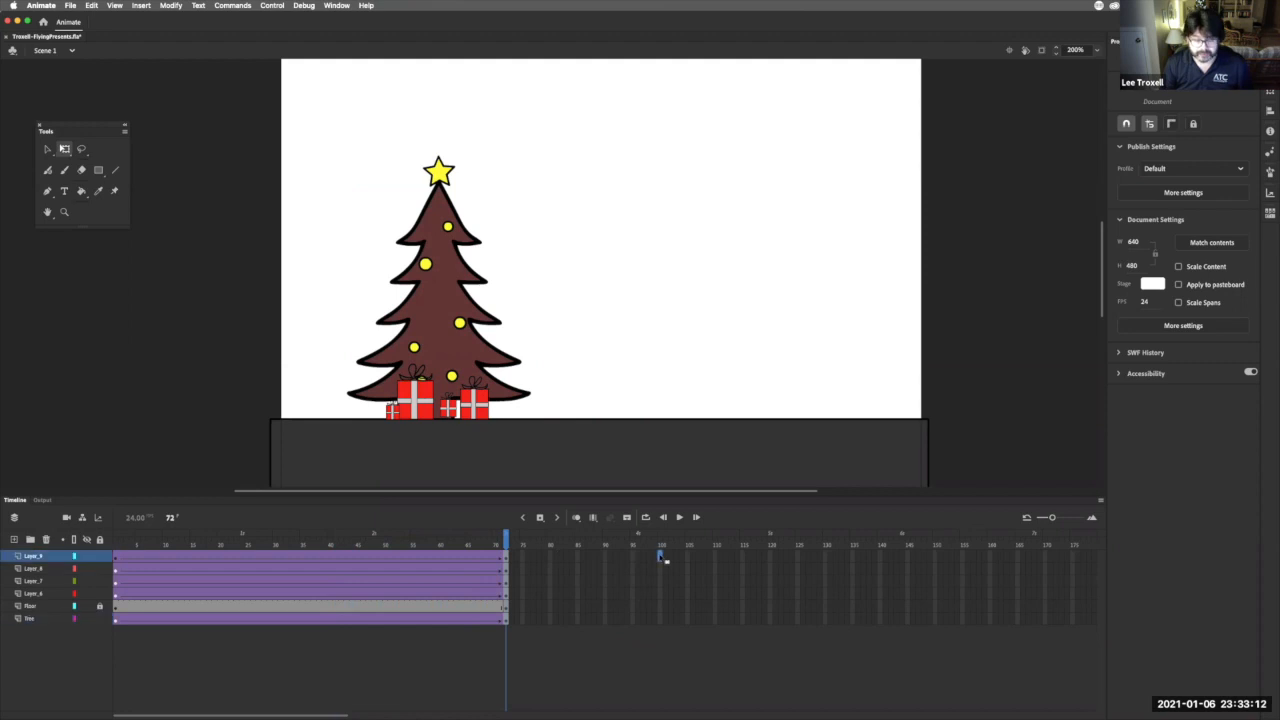
left_click(659, 618, "shift")
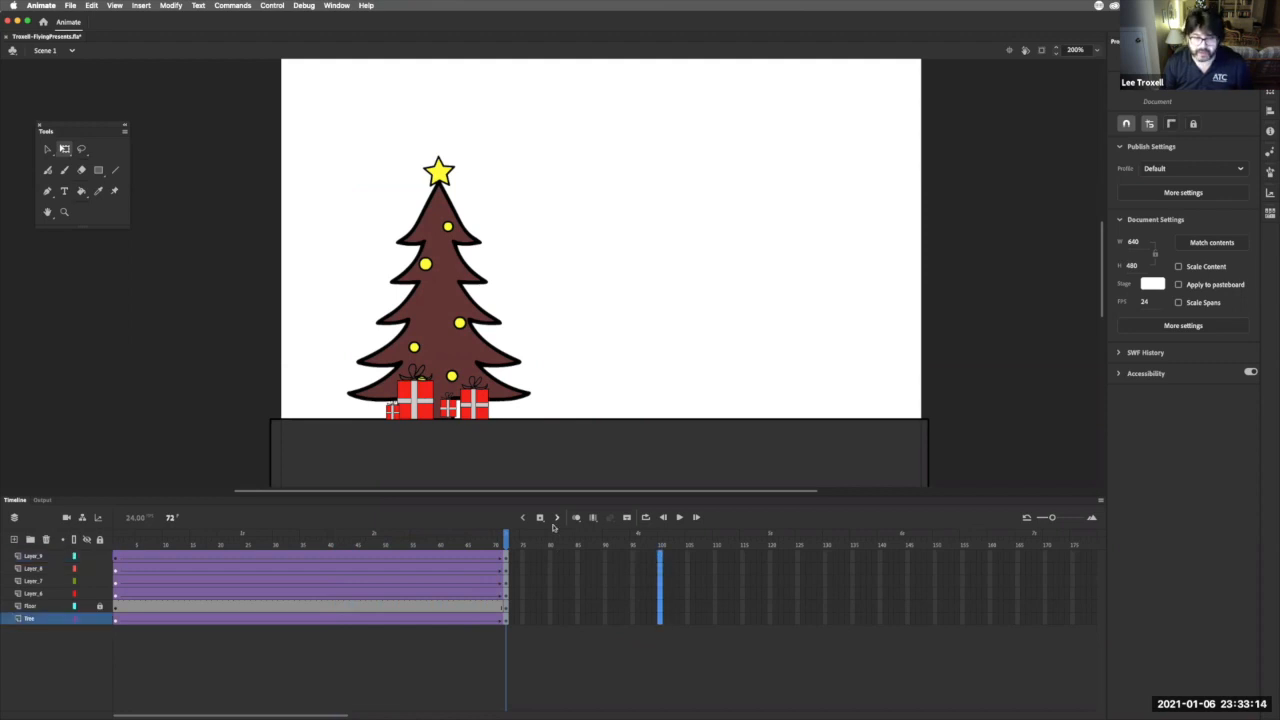
left_click(540, 518)
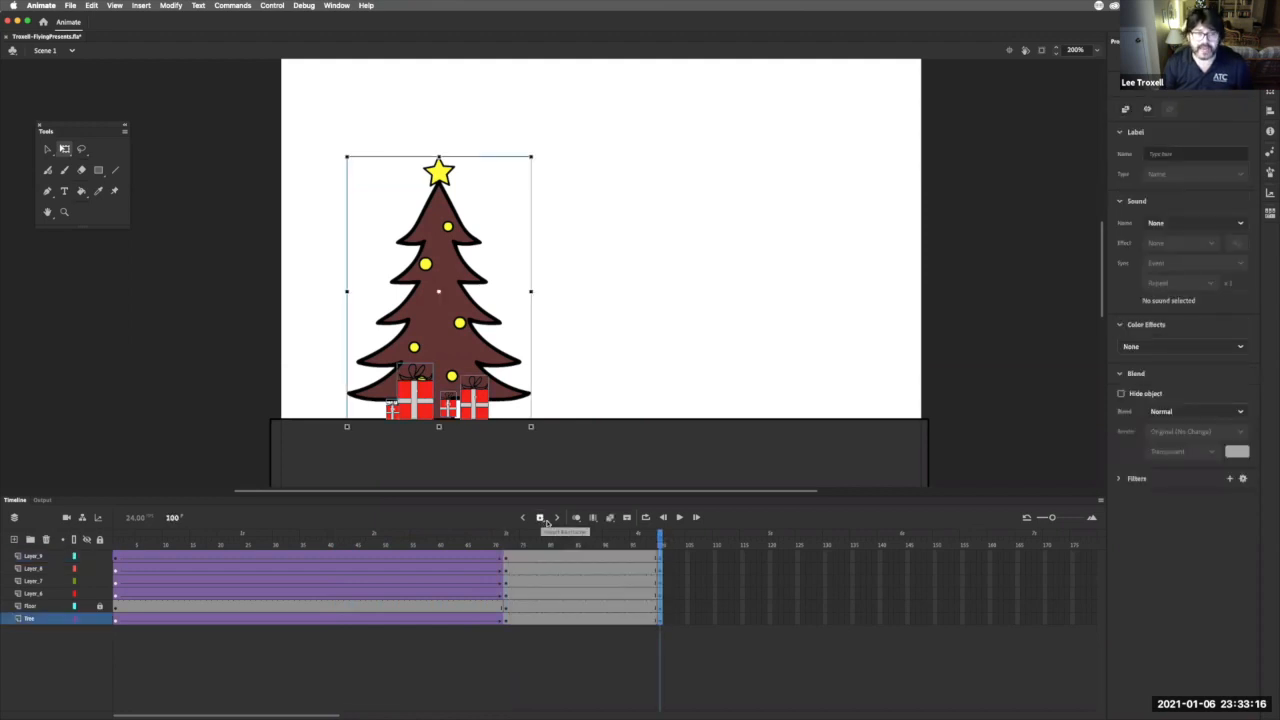
left_click_drag(660, 538, 631, 557)
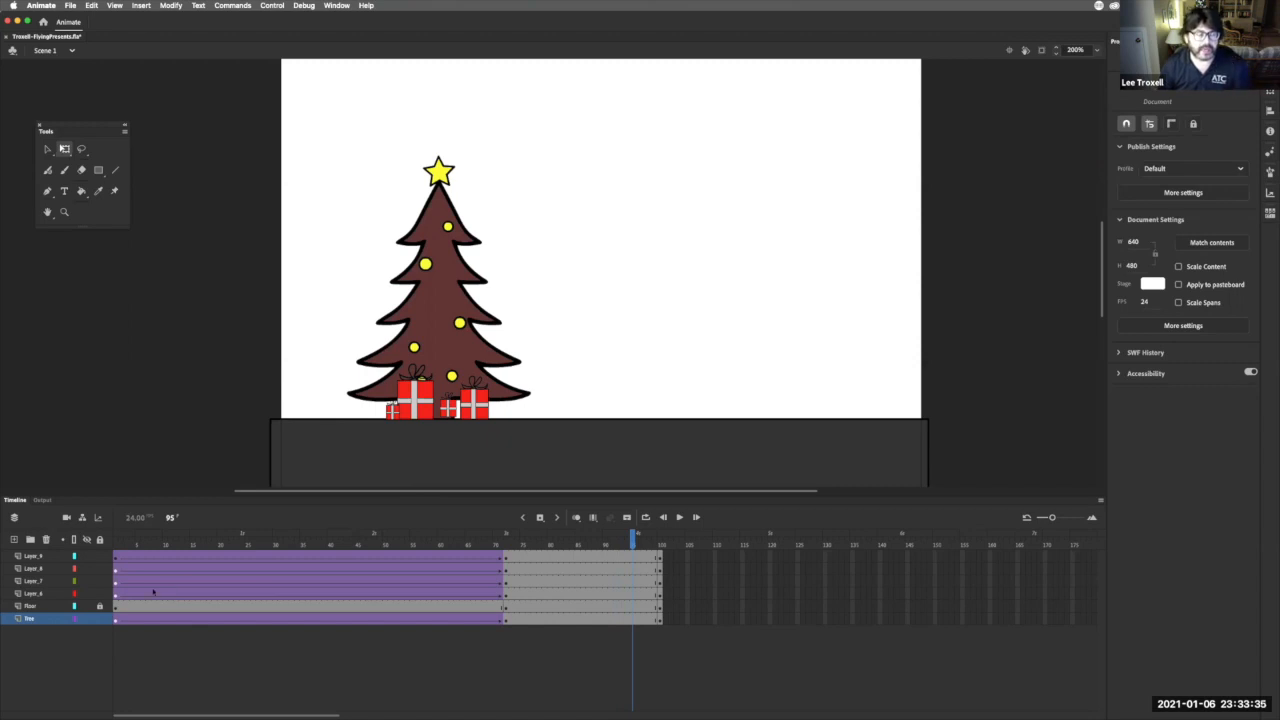
- Add a new layer above Layer_9 and enter "Happy Holidays!" in a text box about 310 px wide beside the upper part of the tree
left_click(33, 557)
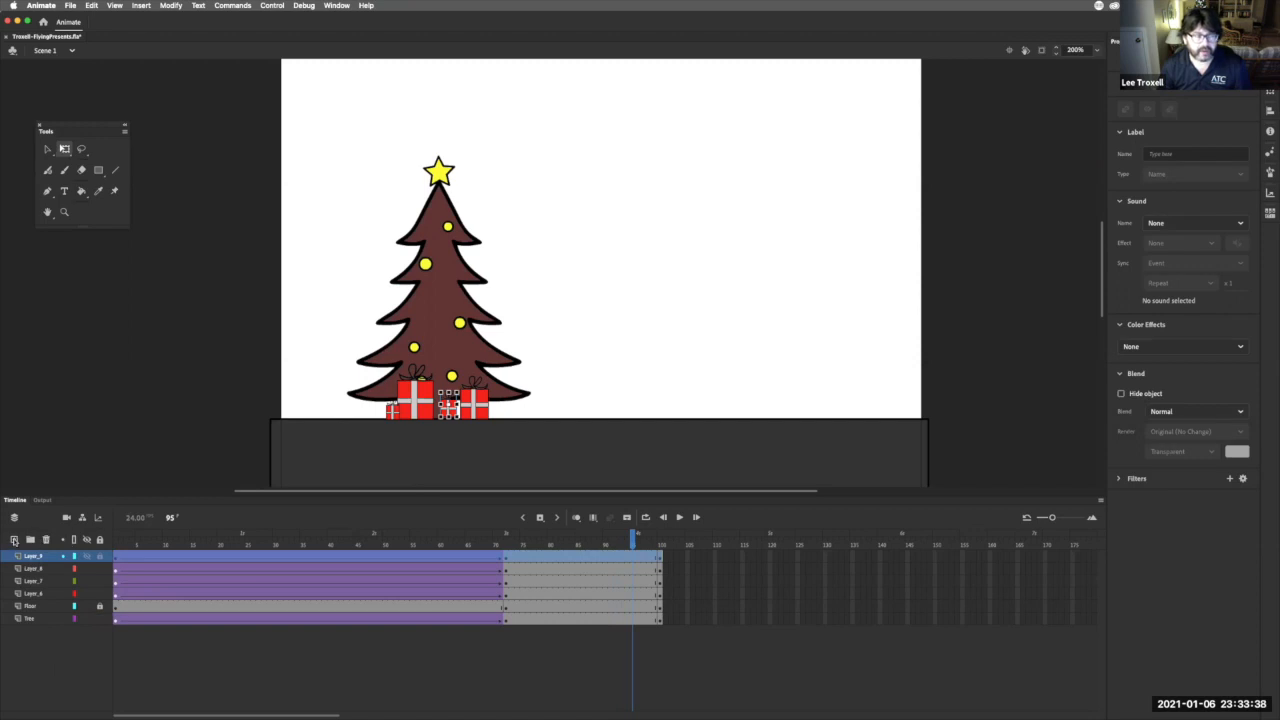
left_click(14, 540)
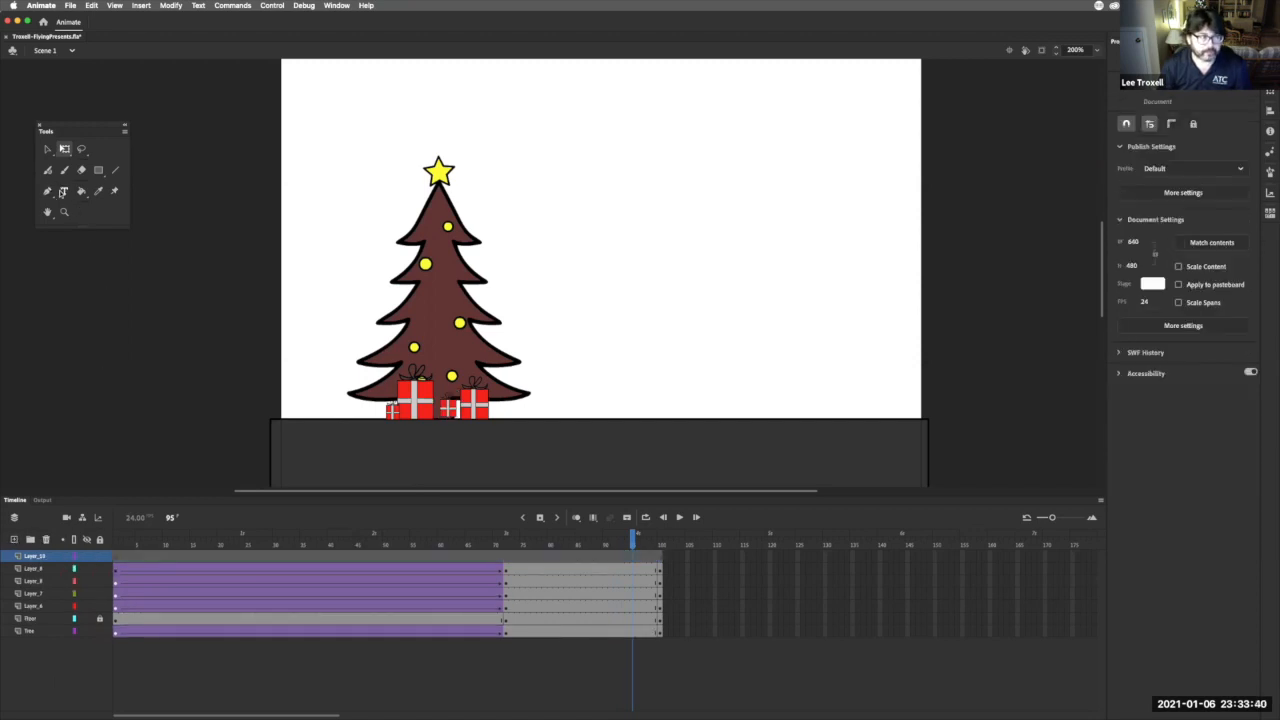
left_click(68, 194)
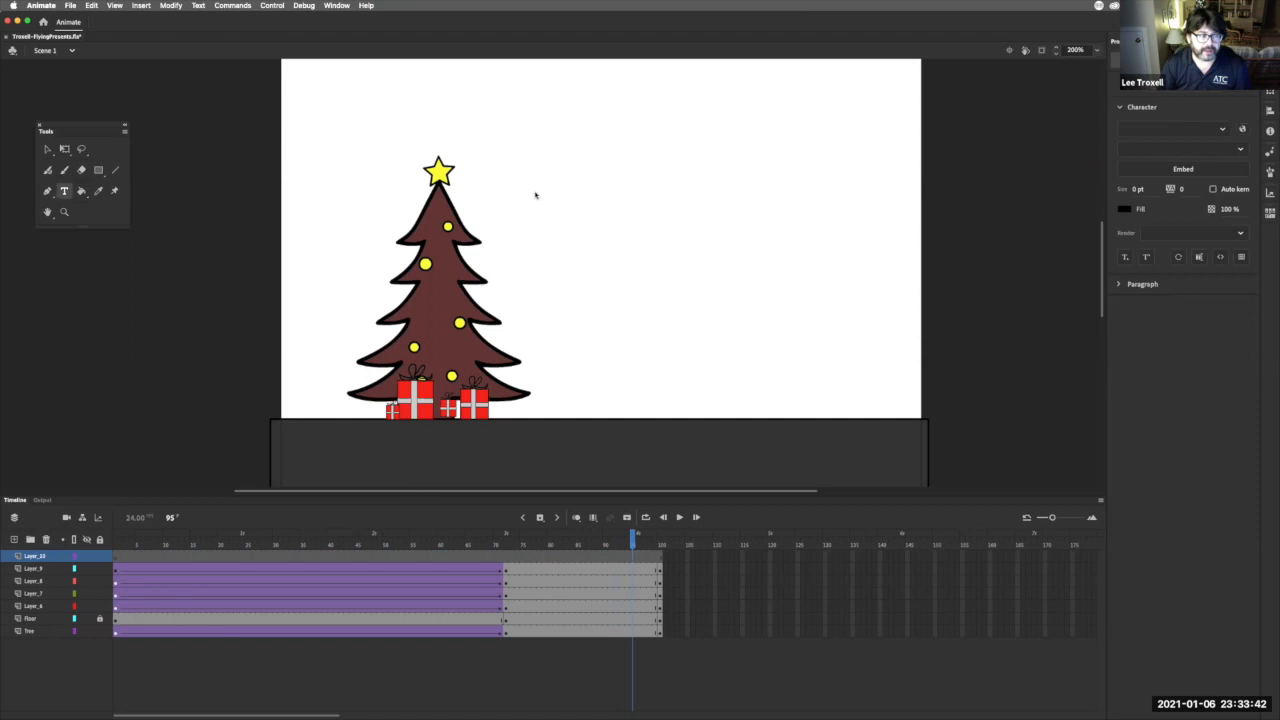
left_click(586, 204)
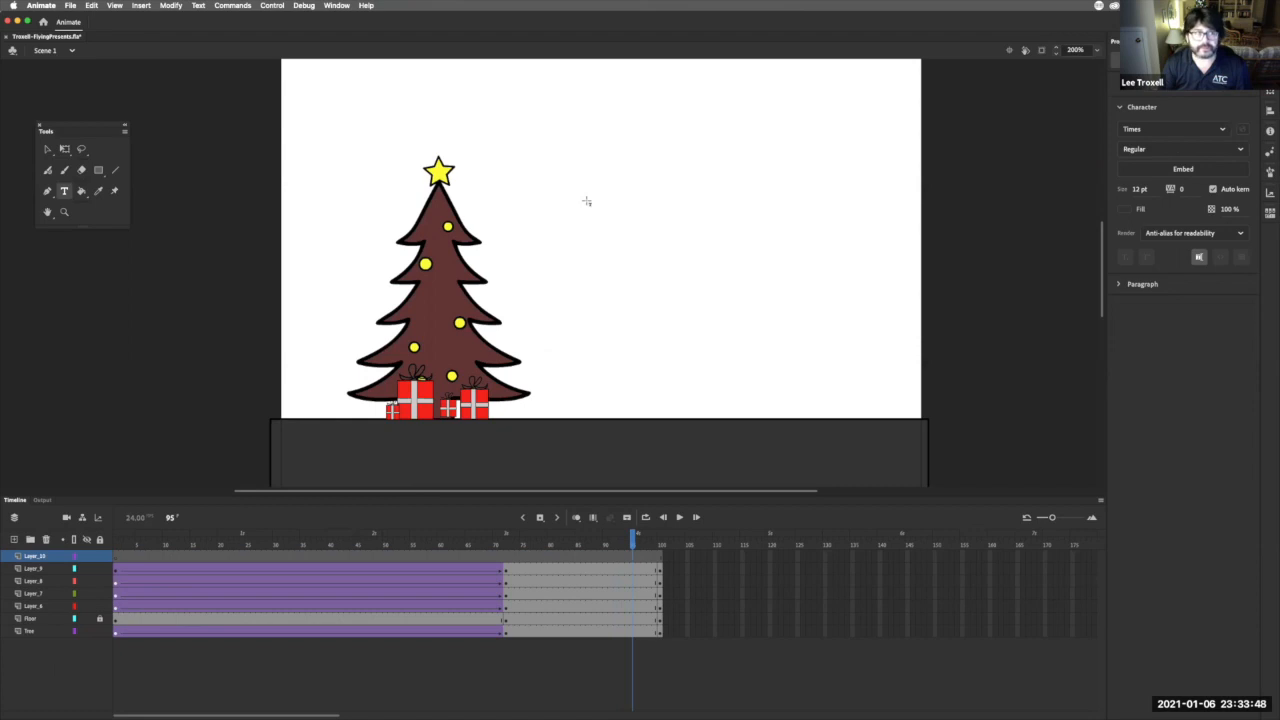
left_click_drag(546, 181, 852, 251)
type("Hippy Hol")
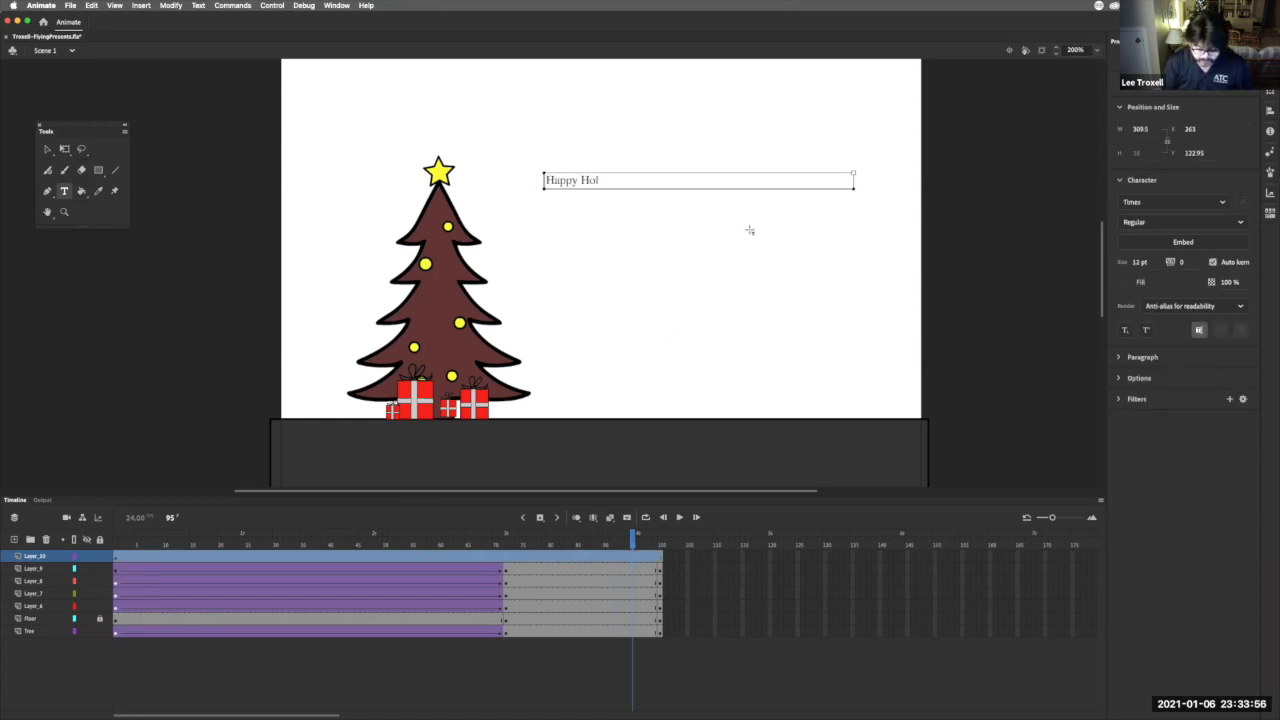
type("idays!")
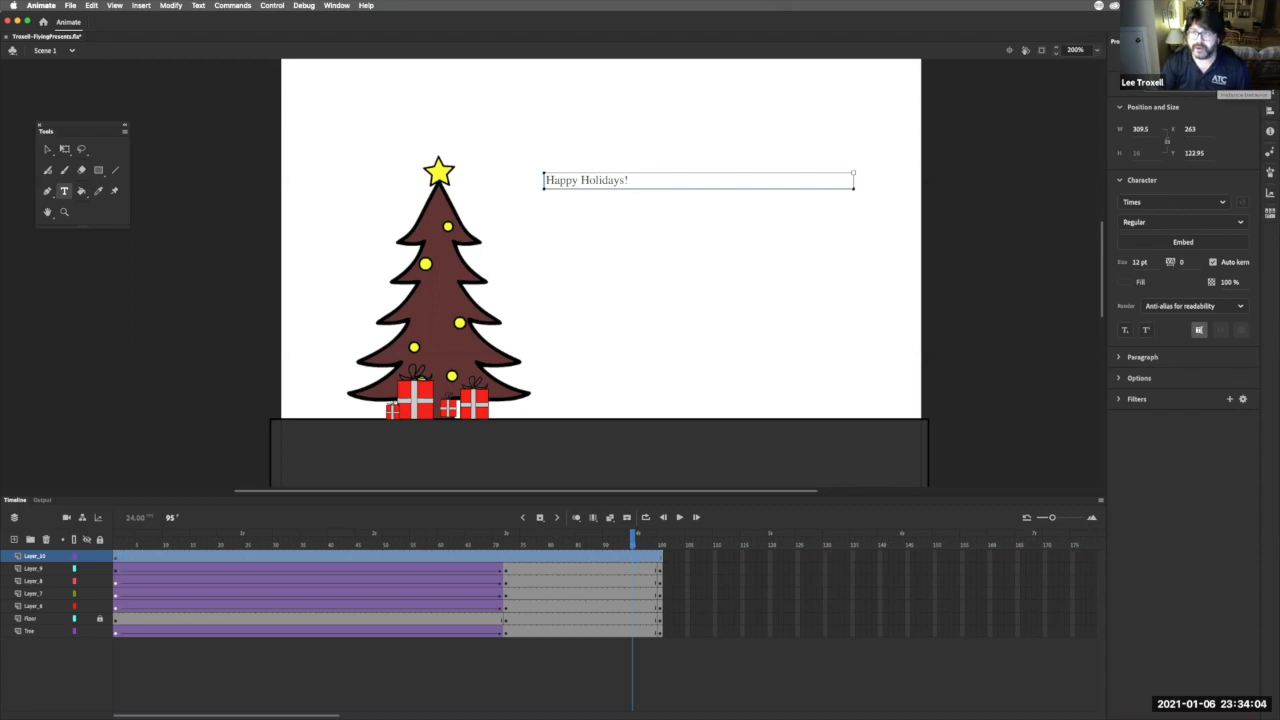
- Select the whole "Happy Holidays!" text, try the Whomp font, and settle on Quimby Gubernatorial
left_click_drag(631, 180, 508, 166)
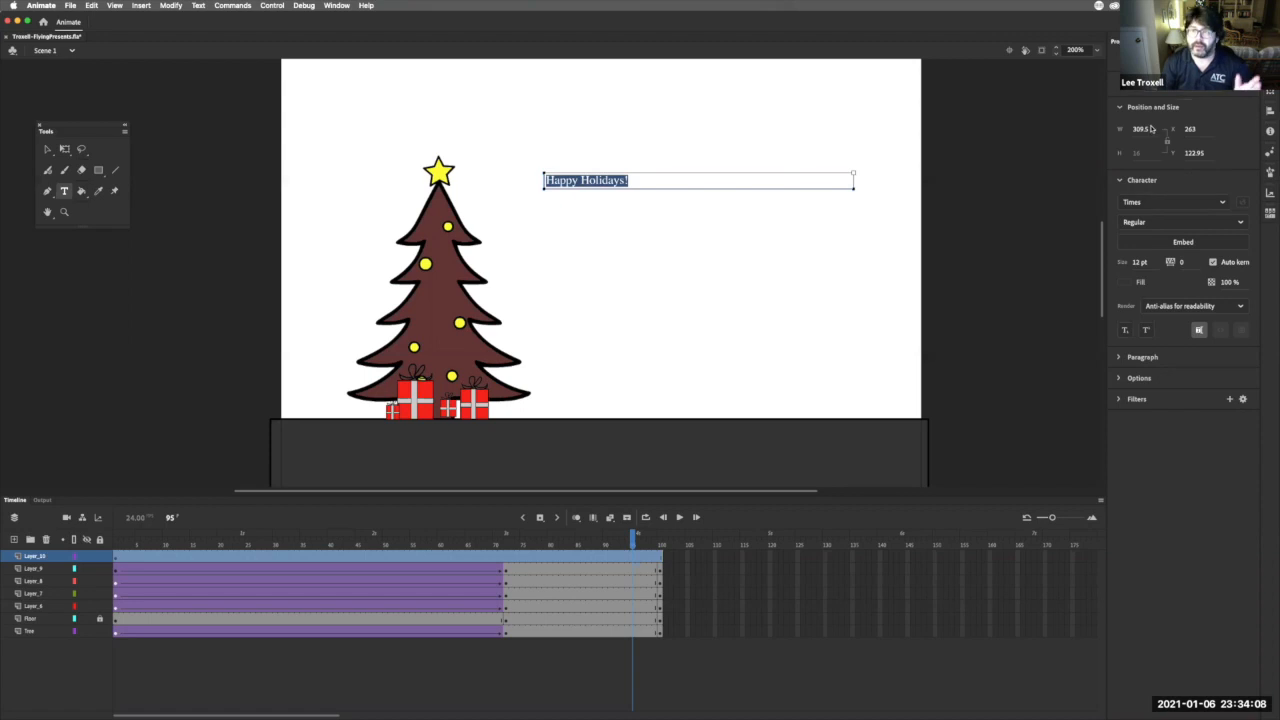
left_click(1152, 42)
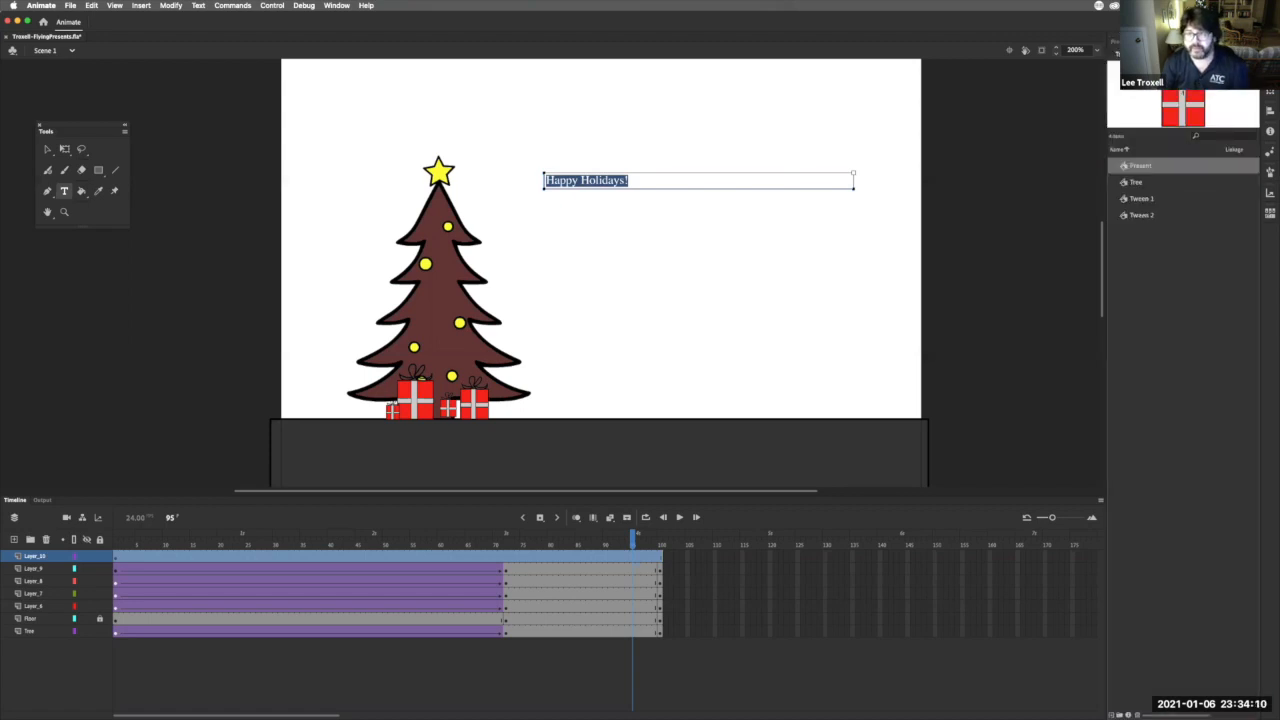
left_click(1178, 42)
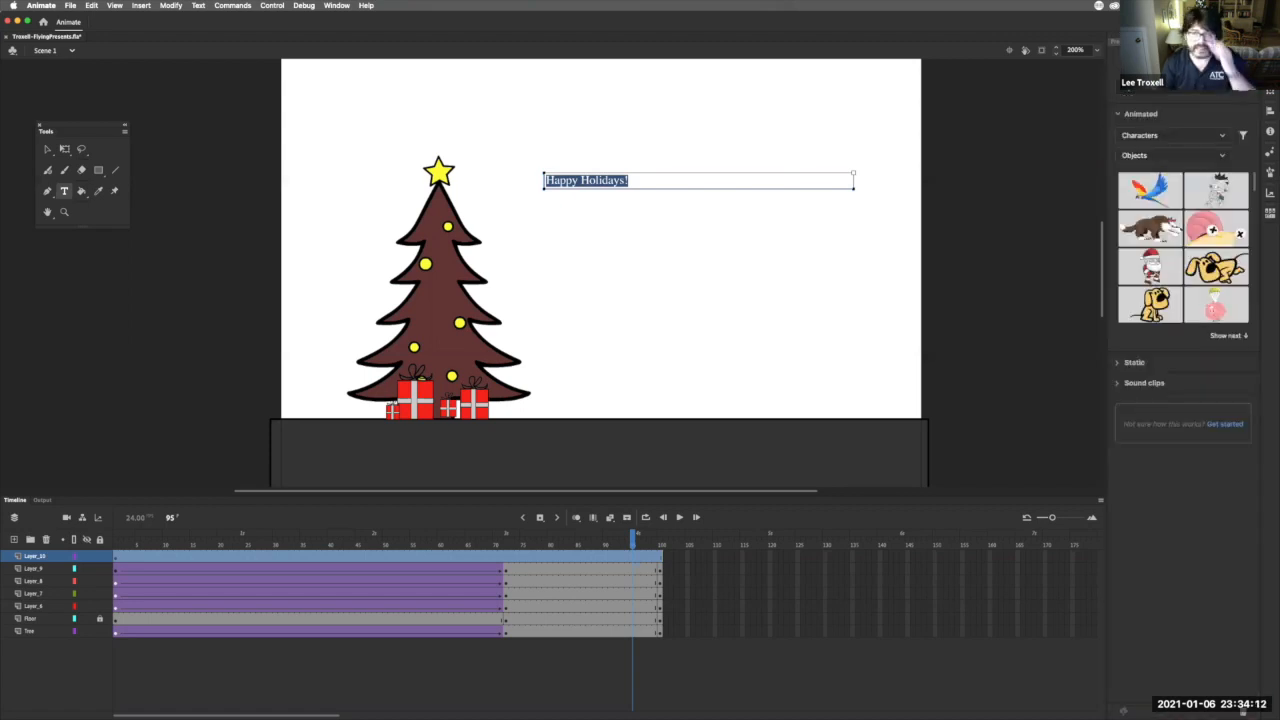
left_click(1123, 42)
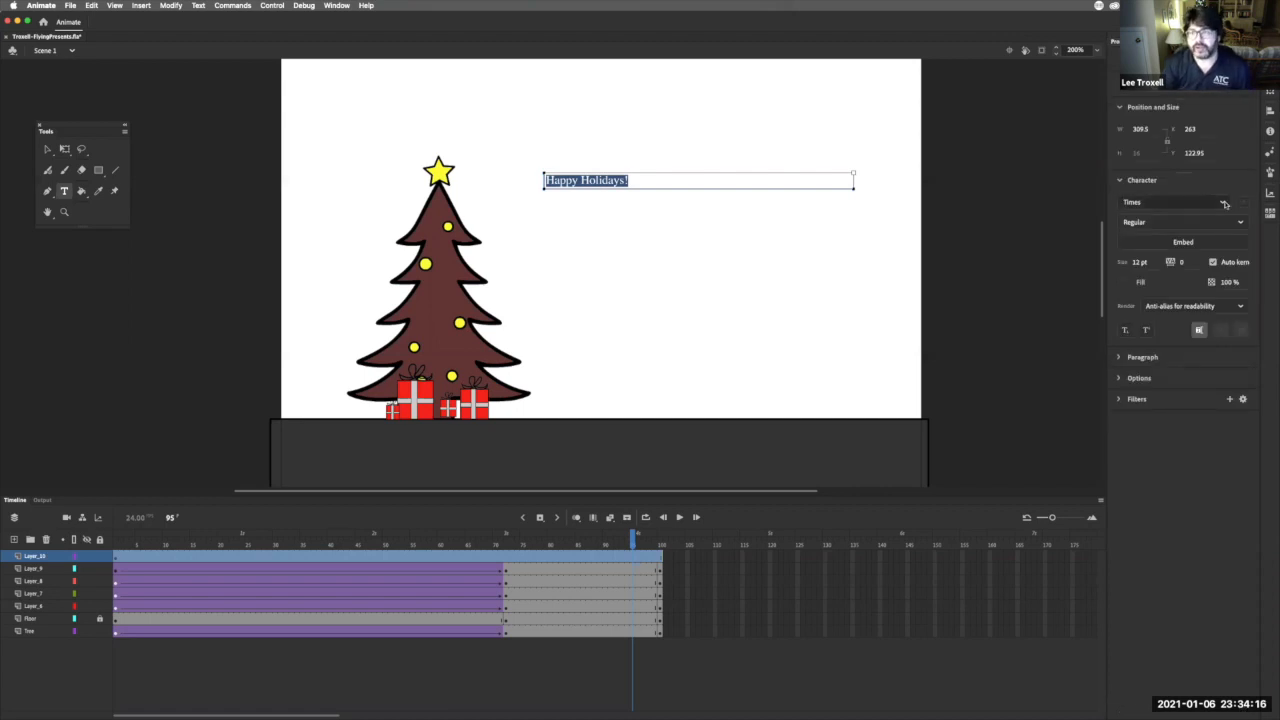
left_click(1225, 204)
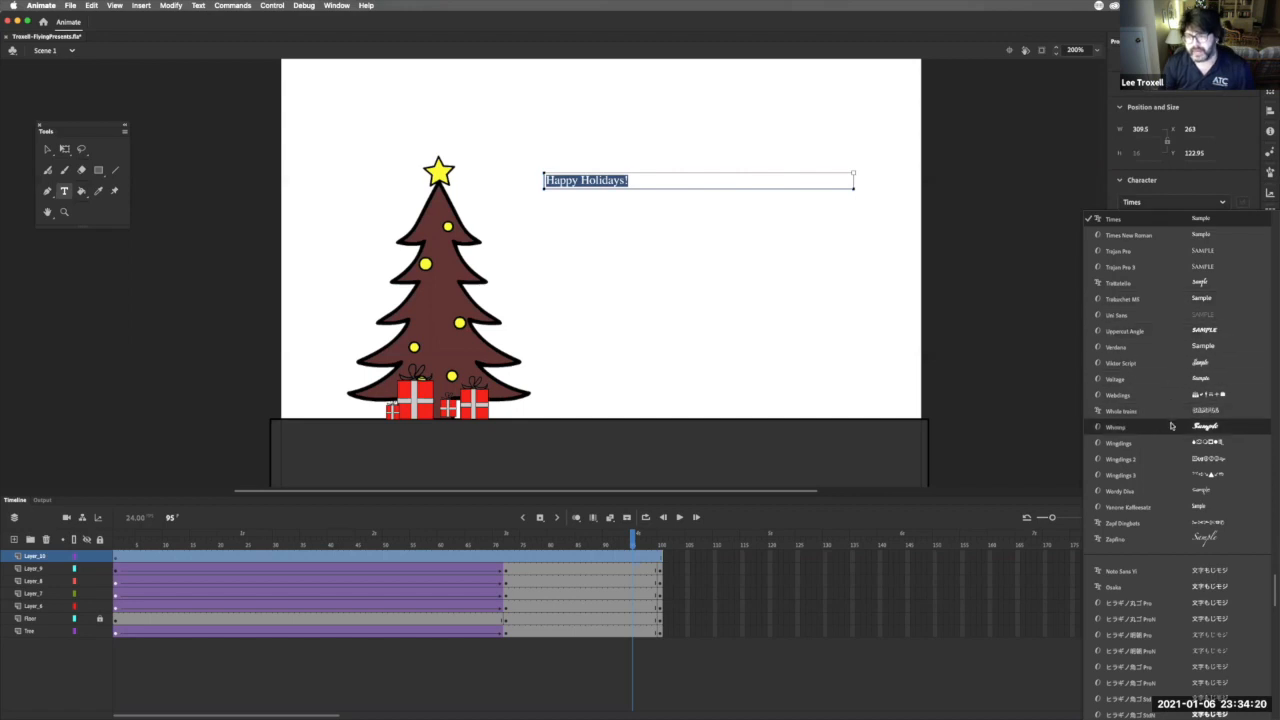
left_click(1171, 426)
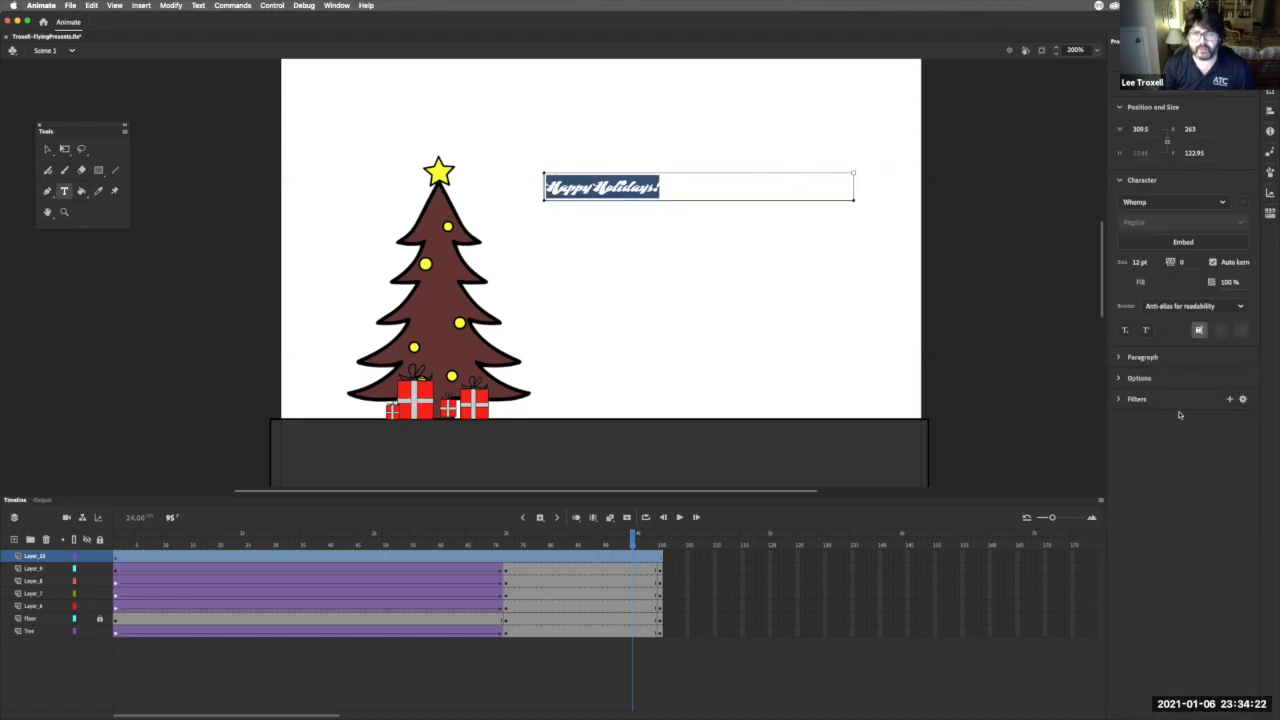
left_click(1224, 204)
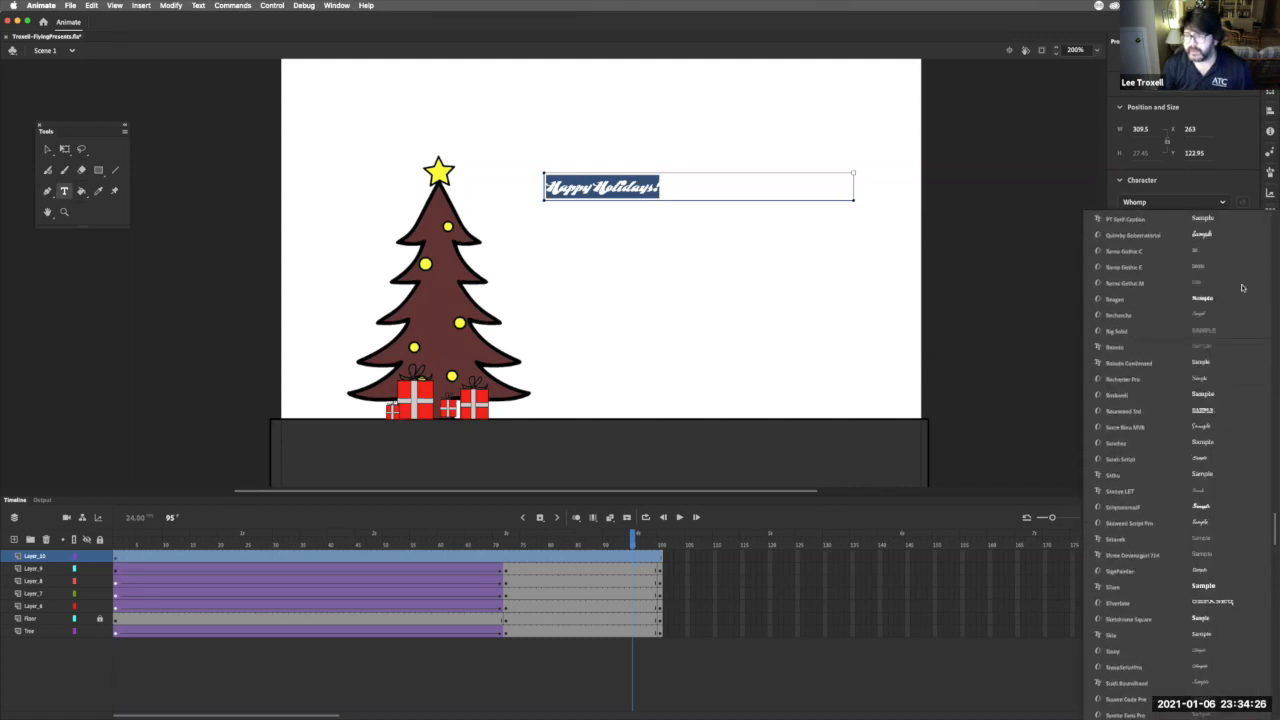
left_click(1226, 238)
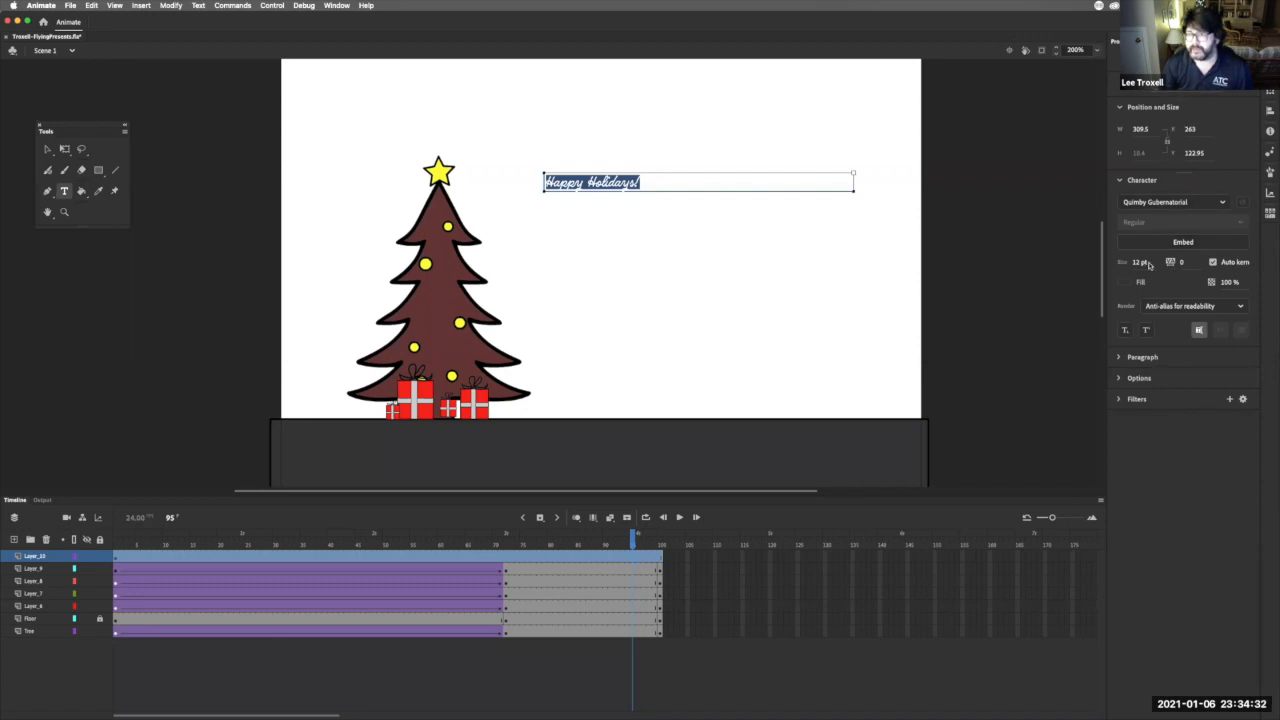
- Set the font size of the "Happy Holidays!" text to 62 pt and finish editing it
left_click(1147, 263)
key("Up")
key("Up")
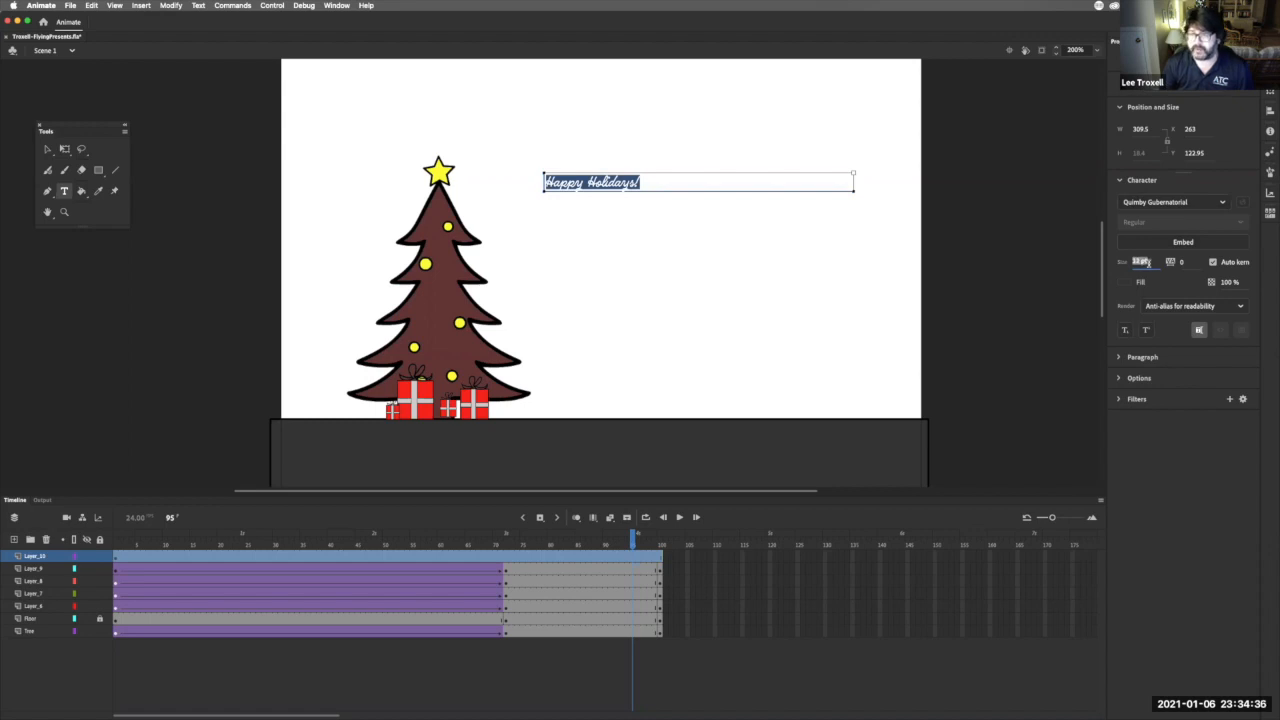
key("shift+Up")
key("shift+Up")
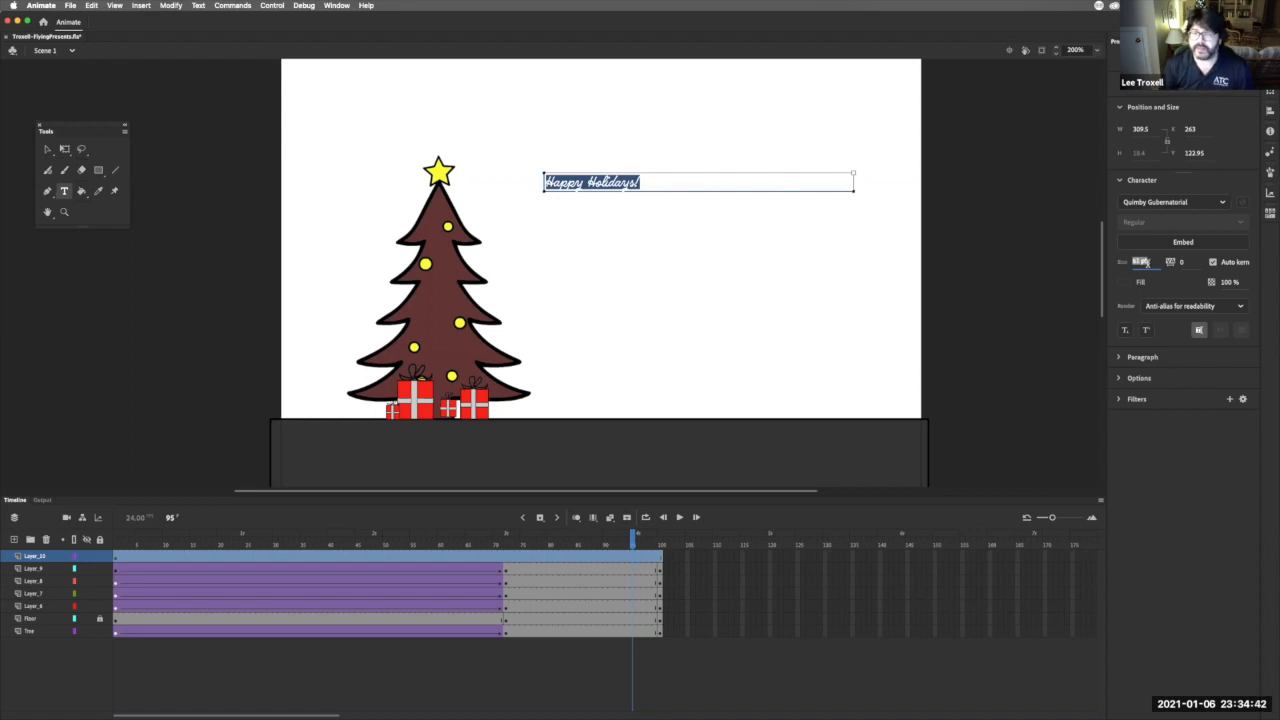
left_click(1145, 262)
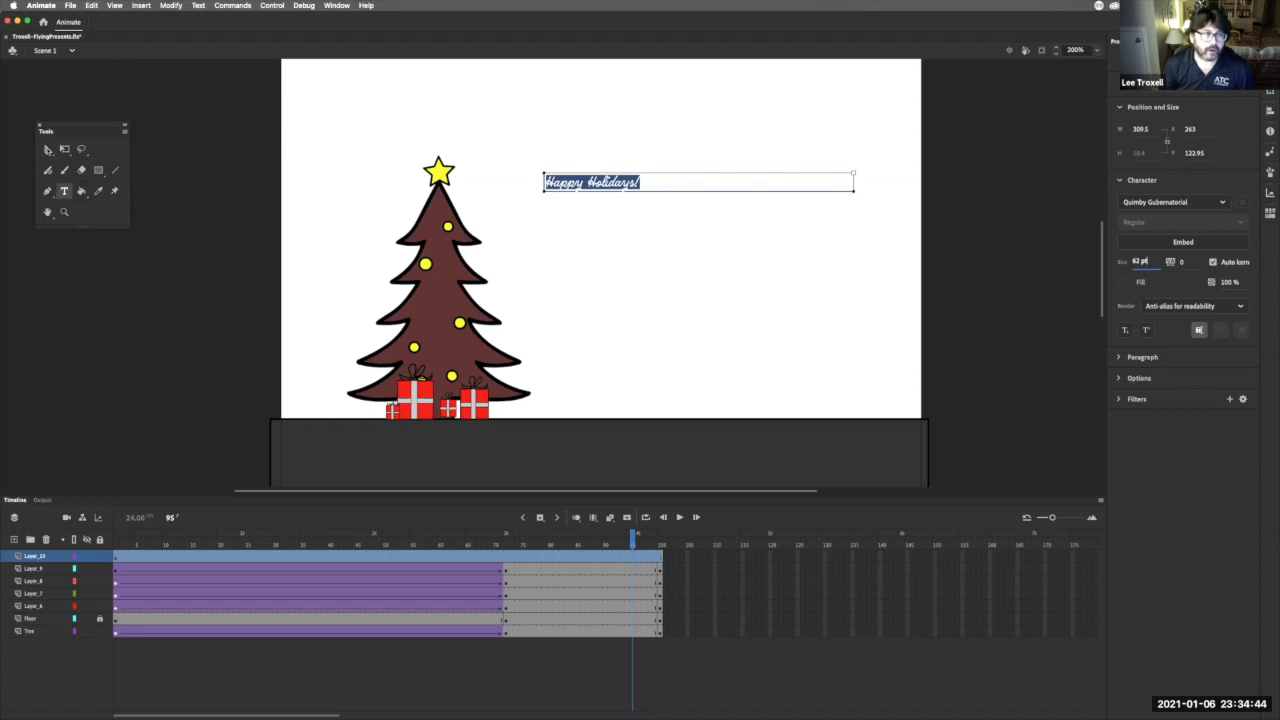
left_click(48, 150)
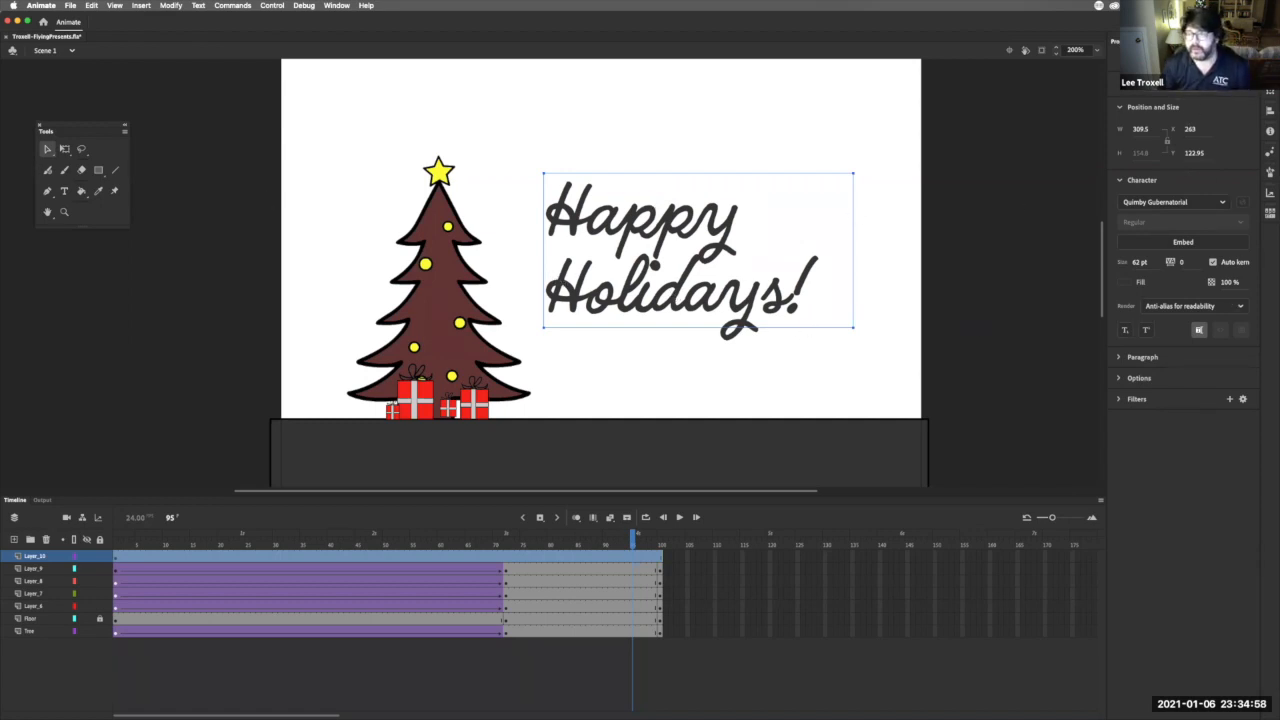
- Increase the line spacing of the "Happy Holidays!" text and move its box to about X 272, Y 111
left_click(64, 191)
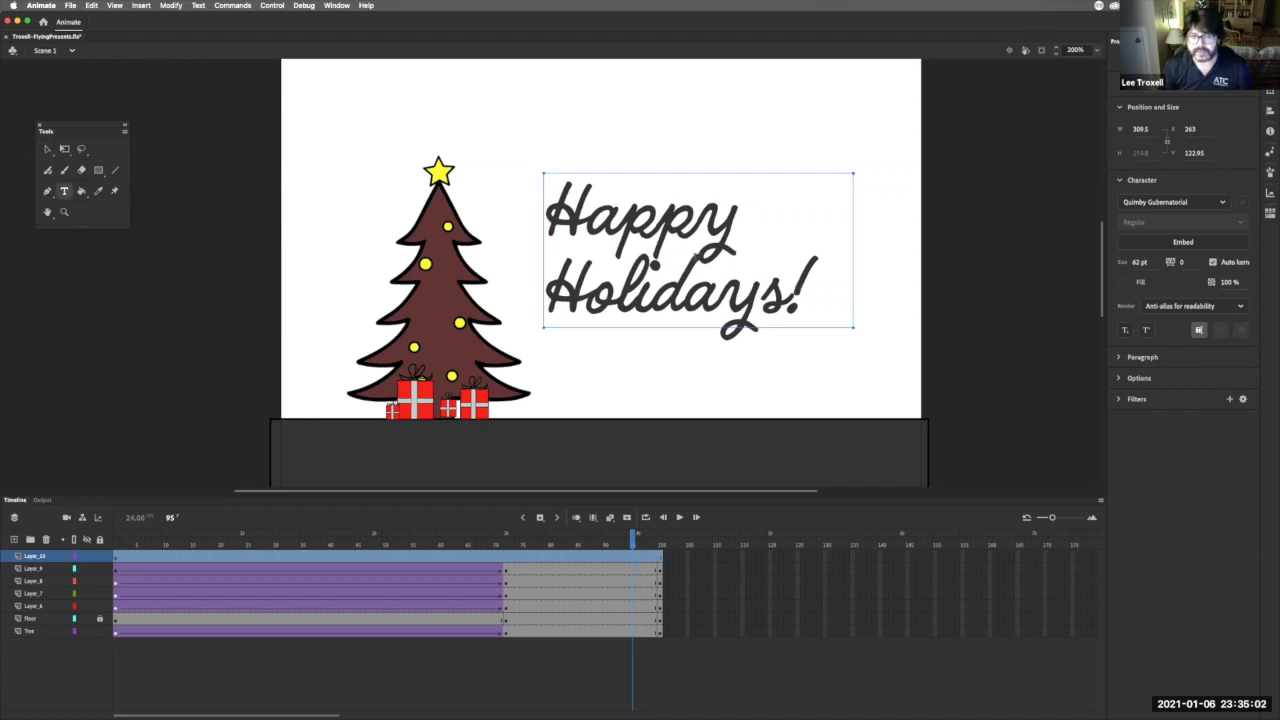
left_click(550, 289)
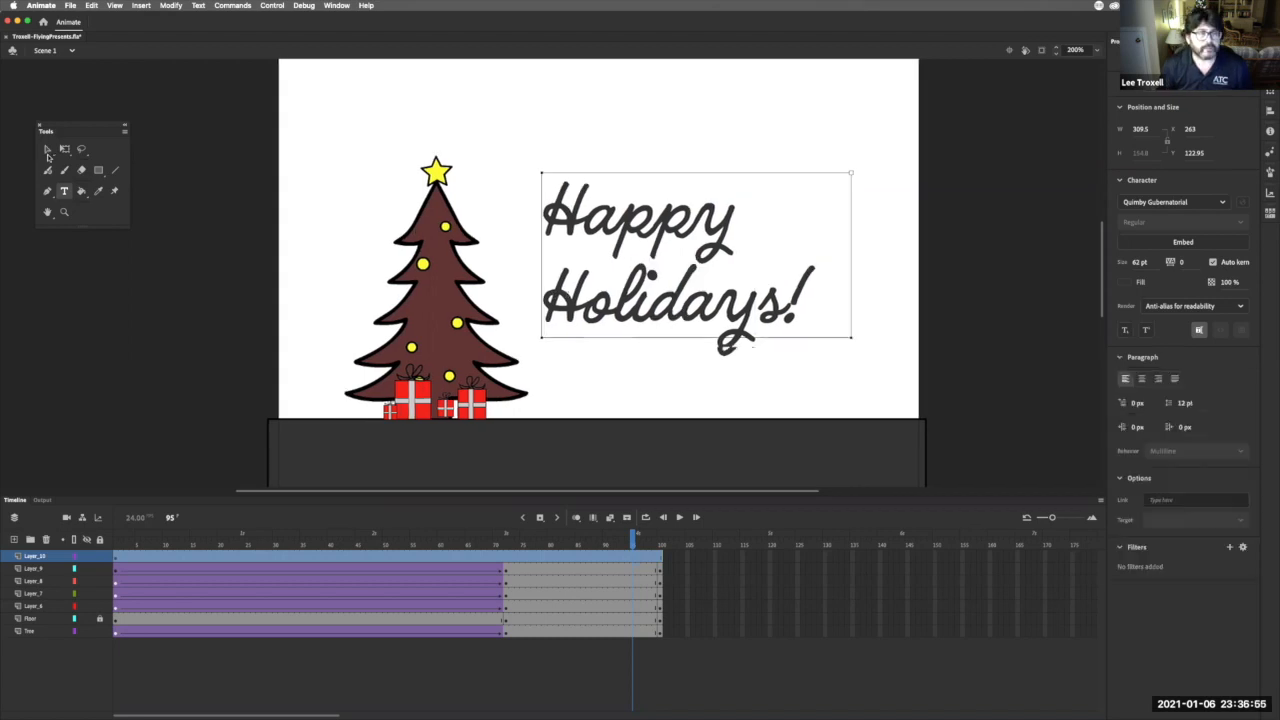
left_click(47, 150)
left_click_drag(612, 225, 618, 213)
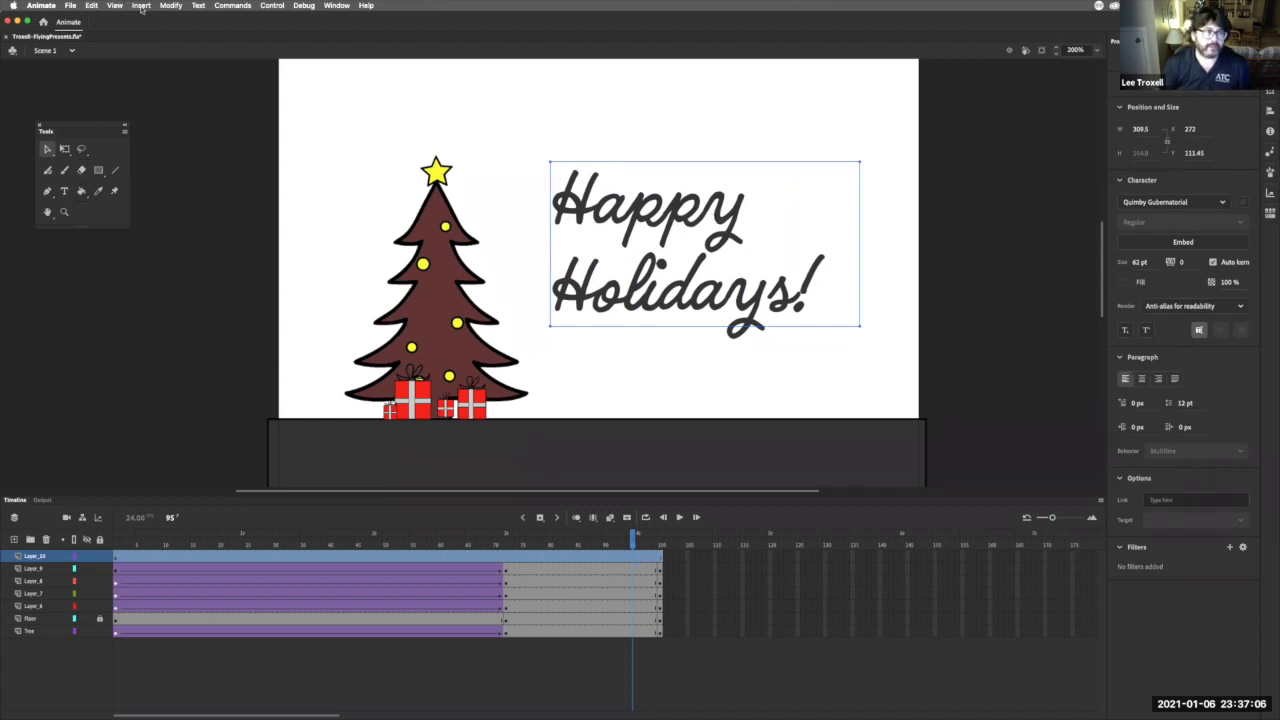
- Fill the whole "Happy Holidays!" text with red and move its box to about X 261, Y 127
left_click(64, 191)
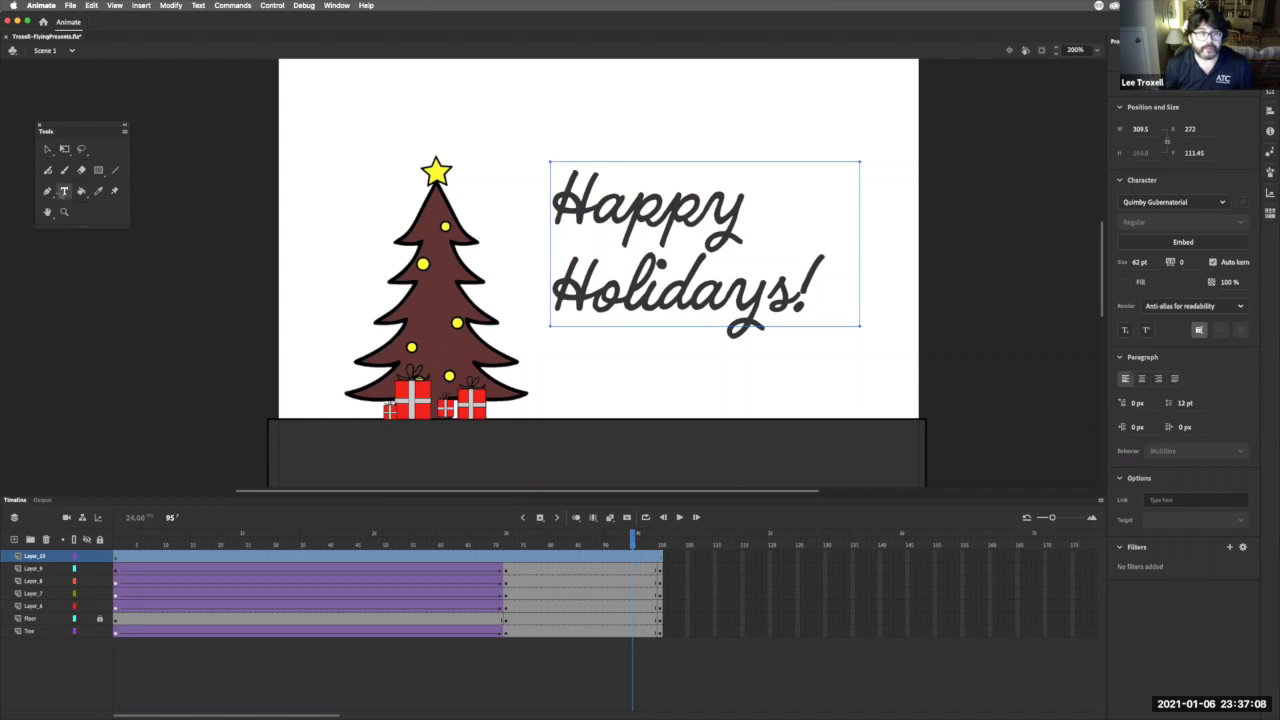
left_click_drag(825, 277, 491, 223)
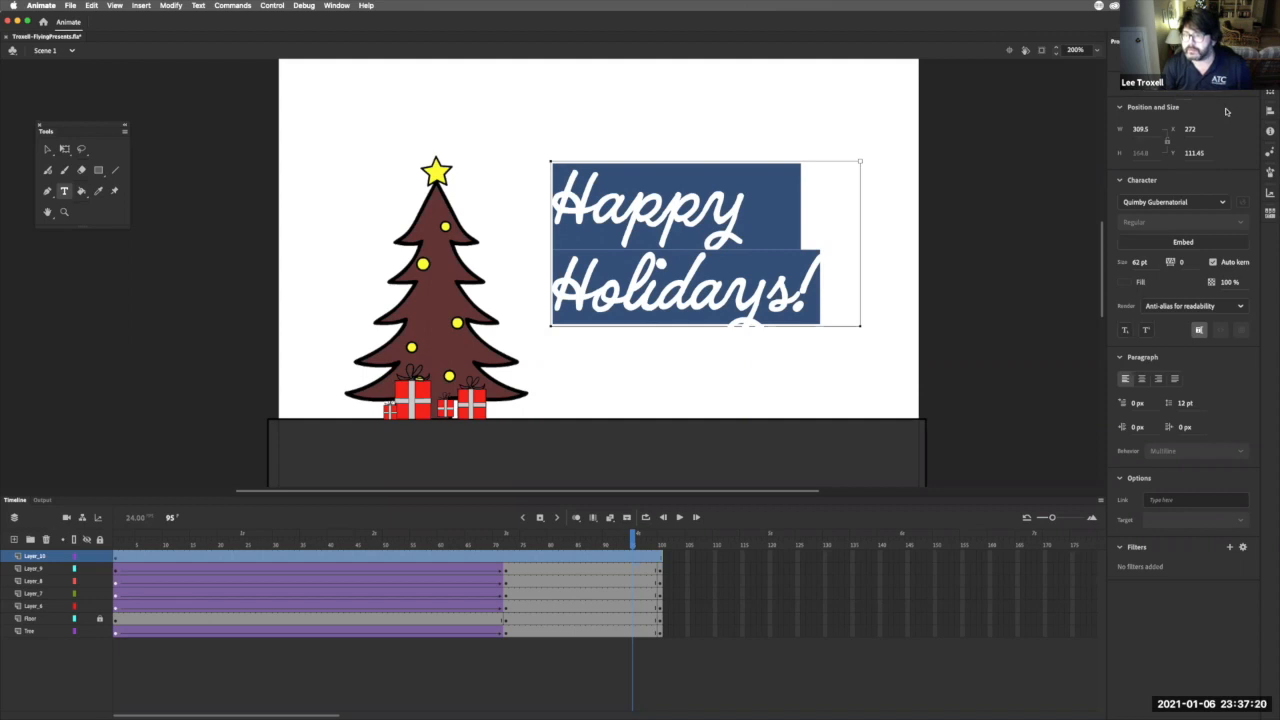
left_click(1127, 282)
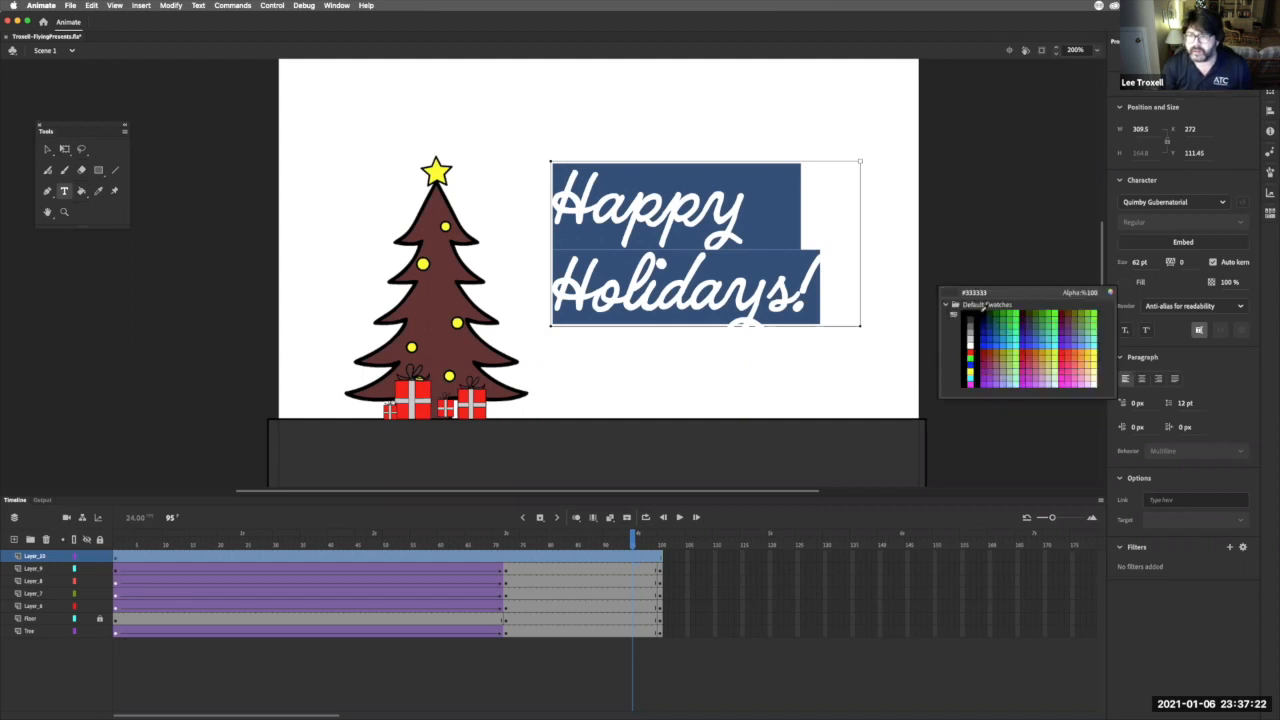
left_click(968, 349)
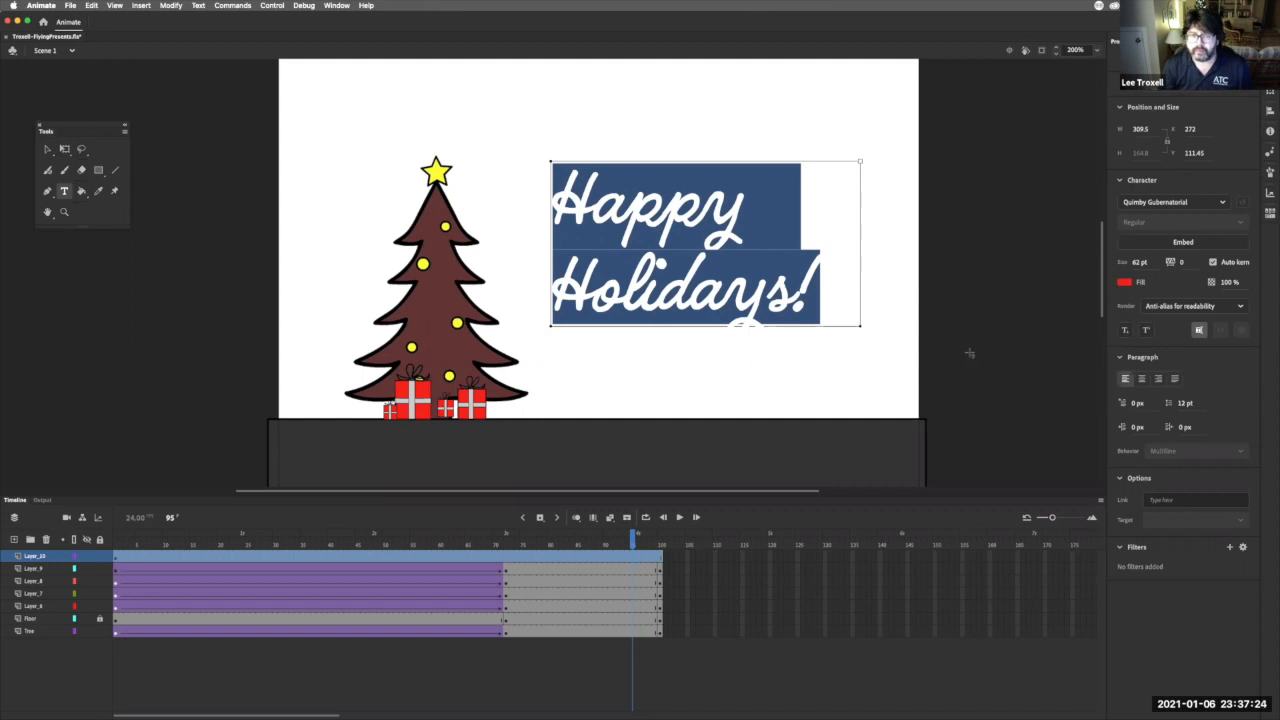
left_click(48, 149)
left_click_drag(622, 211, 612, 228)
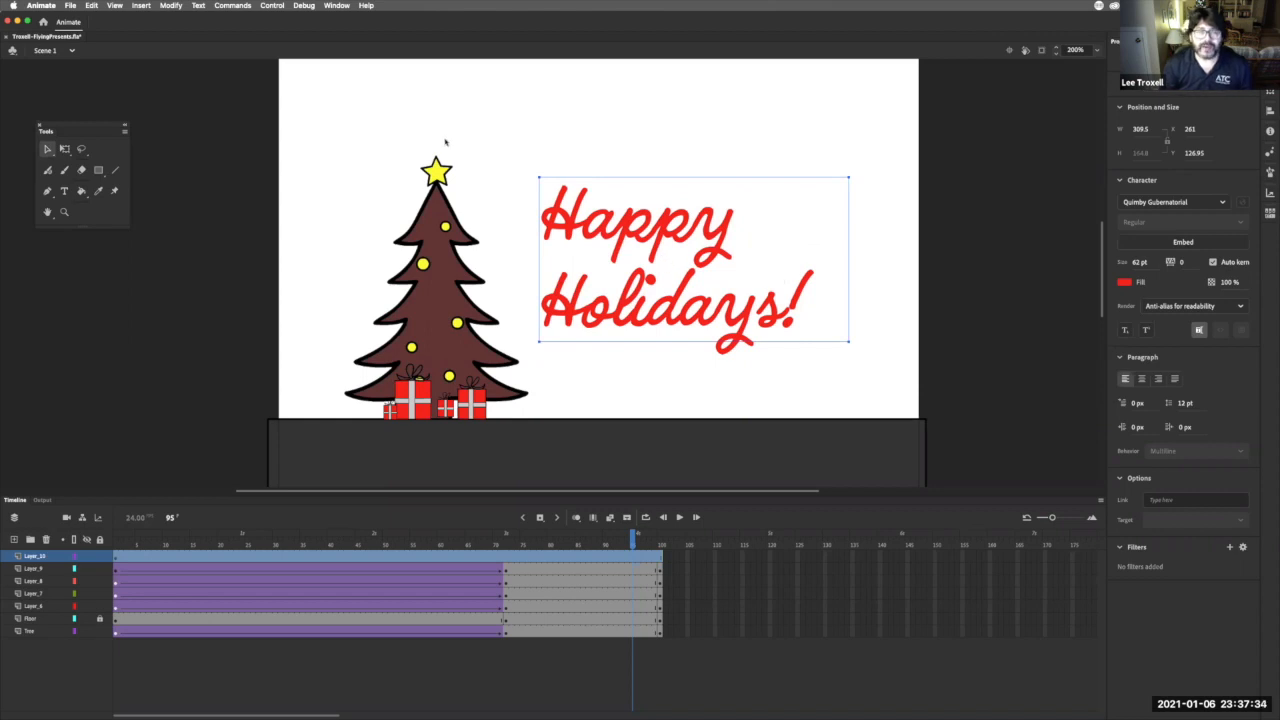
- Convert the red greeting text to a graphic symbol named "Happy"
left_click(129, 5)
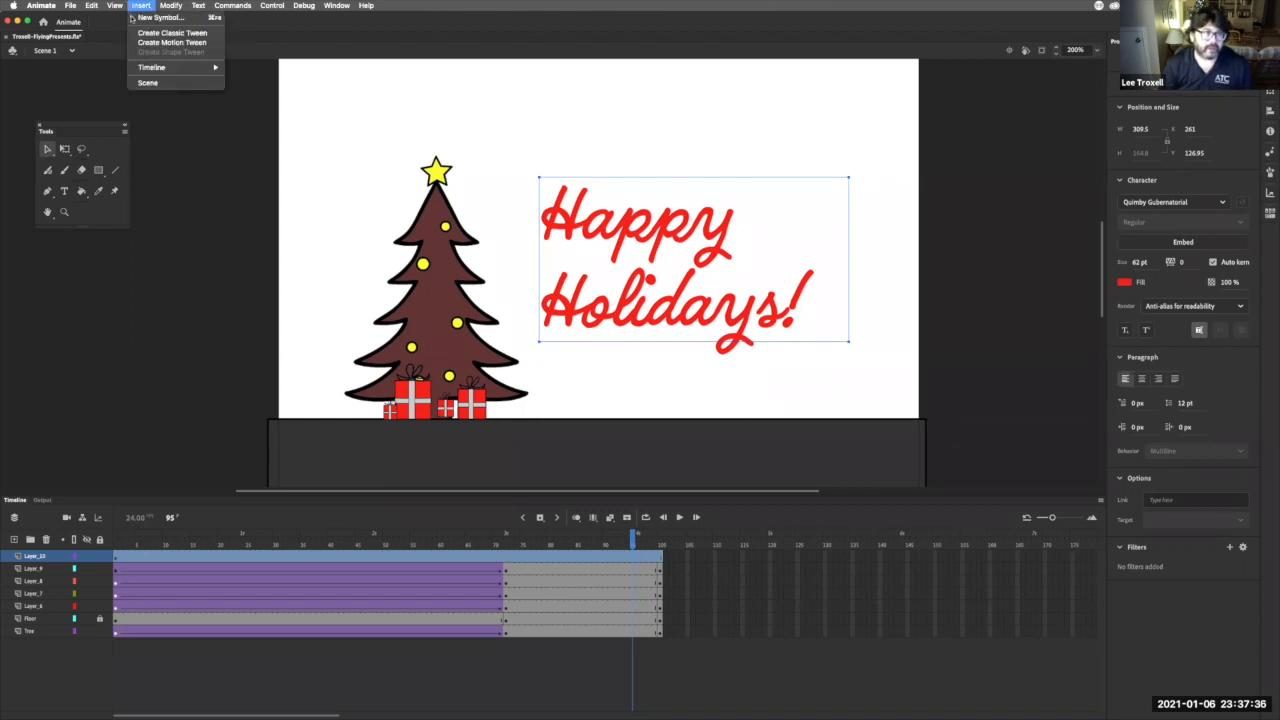
mouse_move(165, 6)
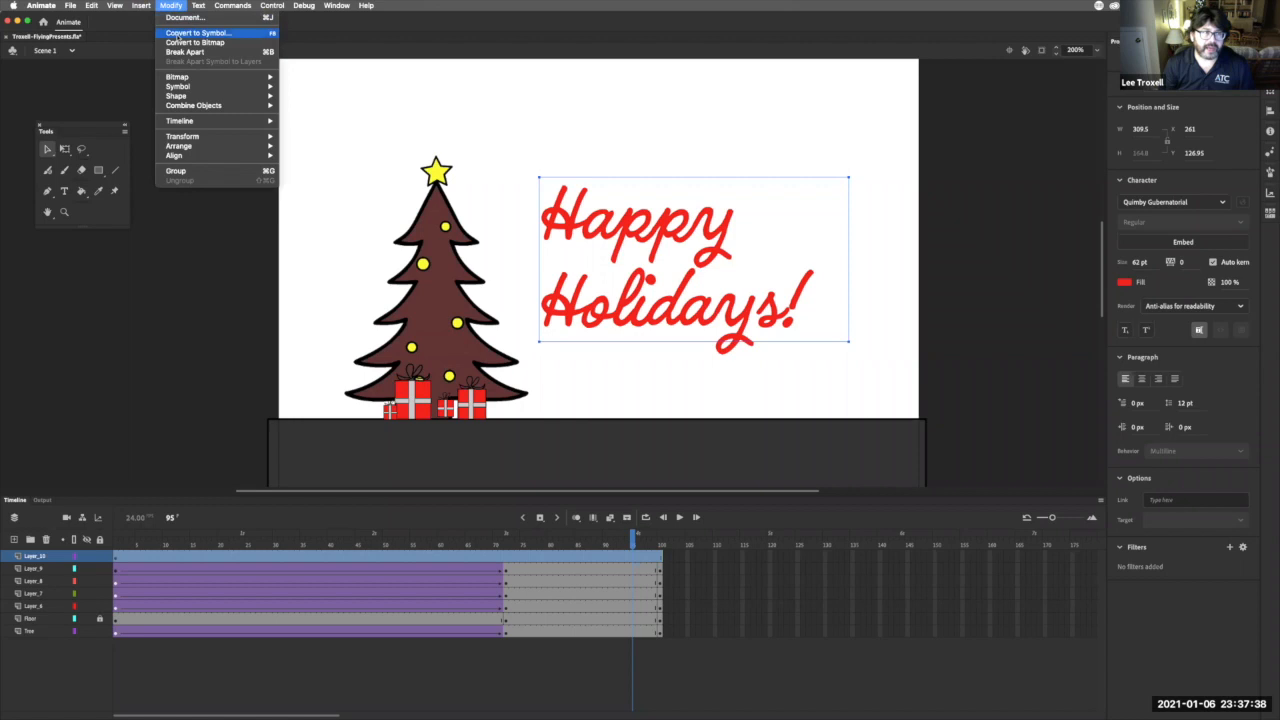
left_click(177, 36)
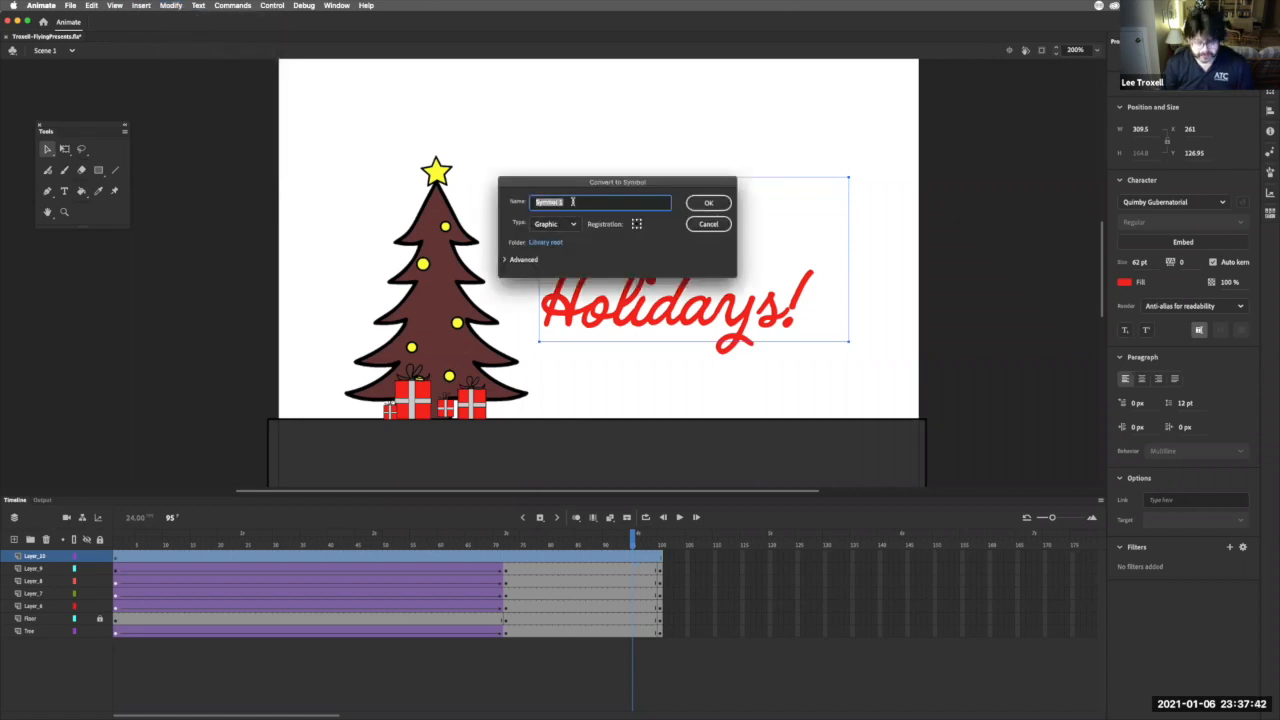
type("Happy")
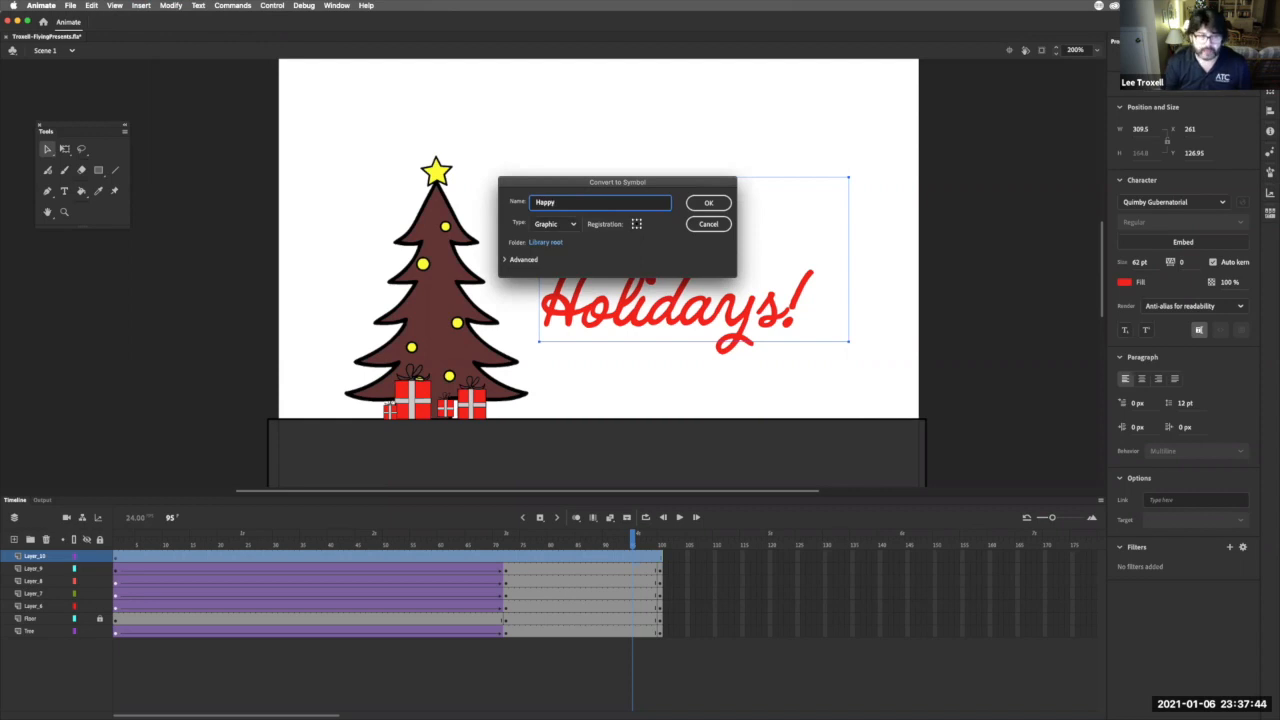
key("Return")
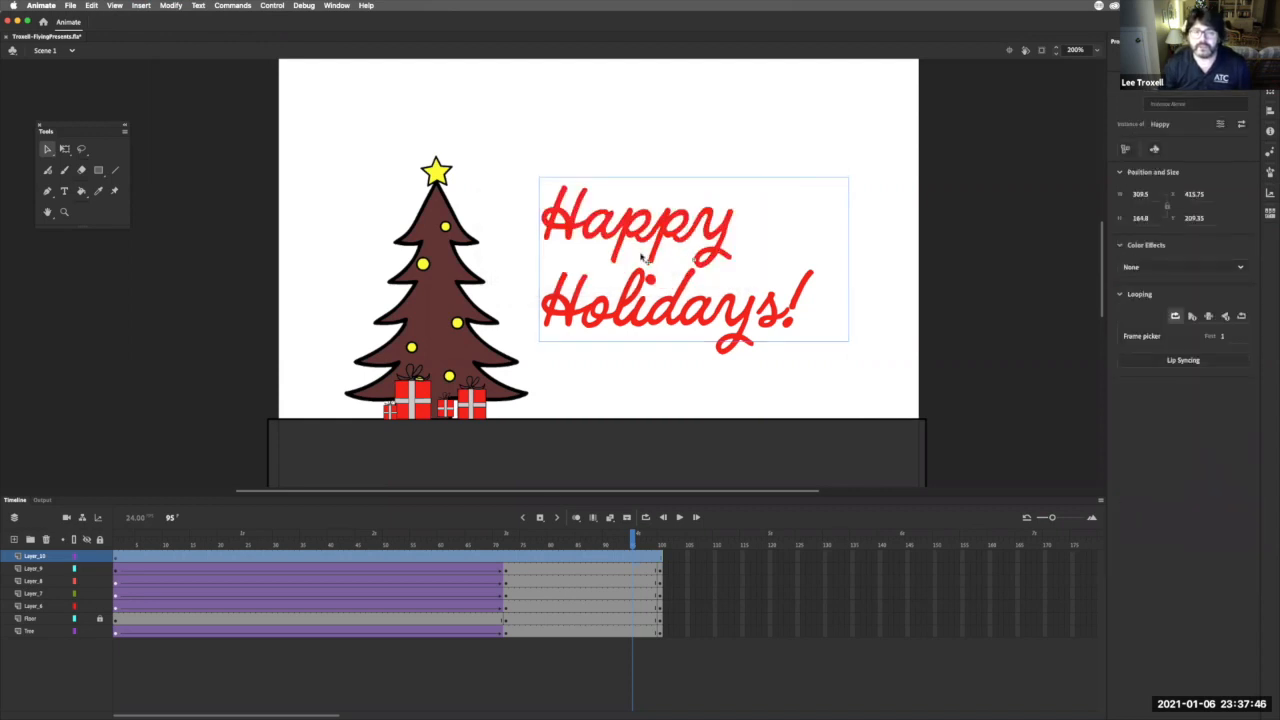
- Insert keyframes for the greeting on Layer_10 at frames 72 and 100
left_click_drag(632, 541, 507, 541)
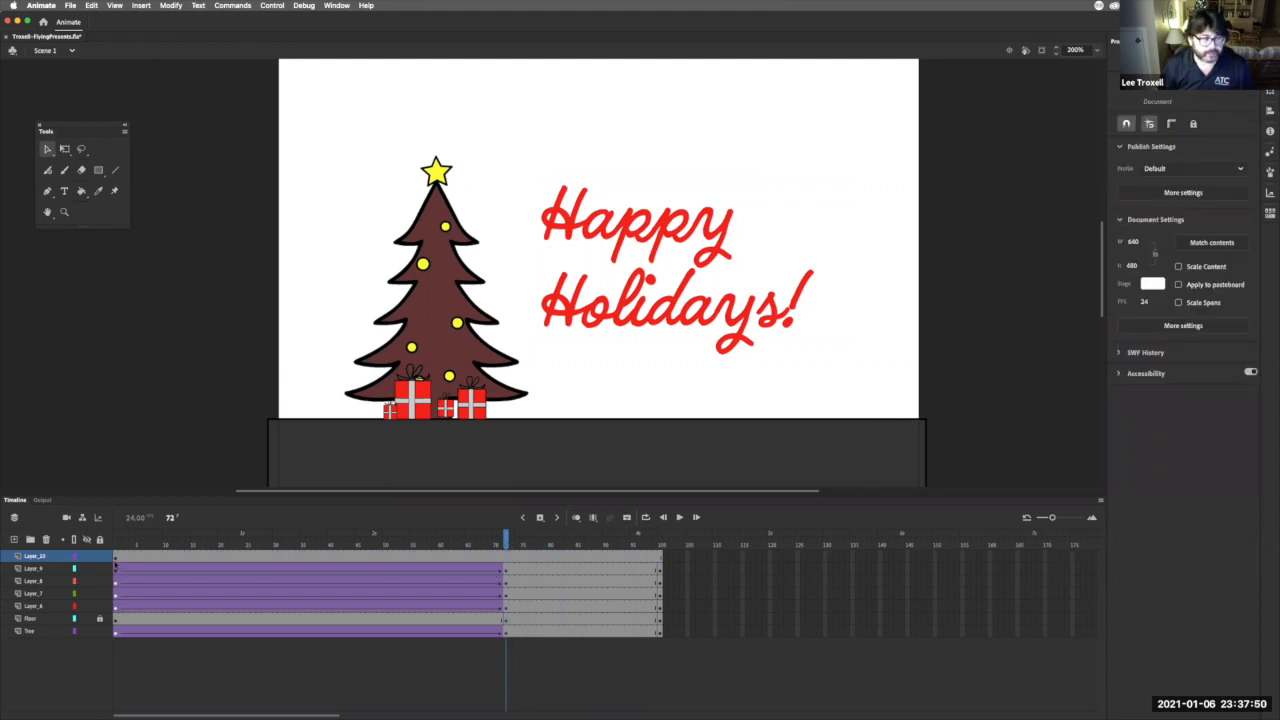
mouse_move(508, 537)
left_mouse_down()
mouse_move(101, 502)
mouse_move(502, 556)
left_mouse_up()
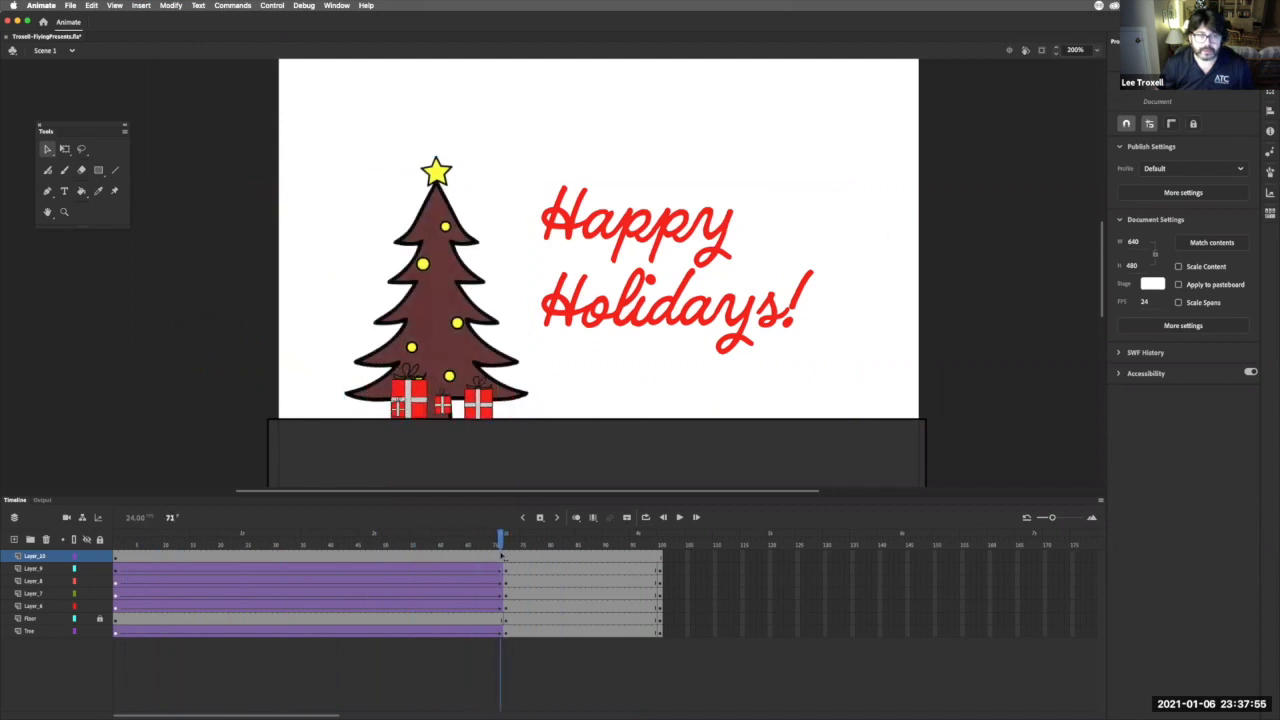
left_click(116, 558)
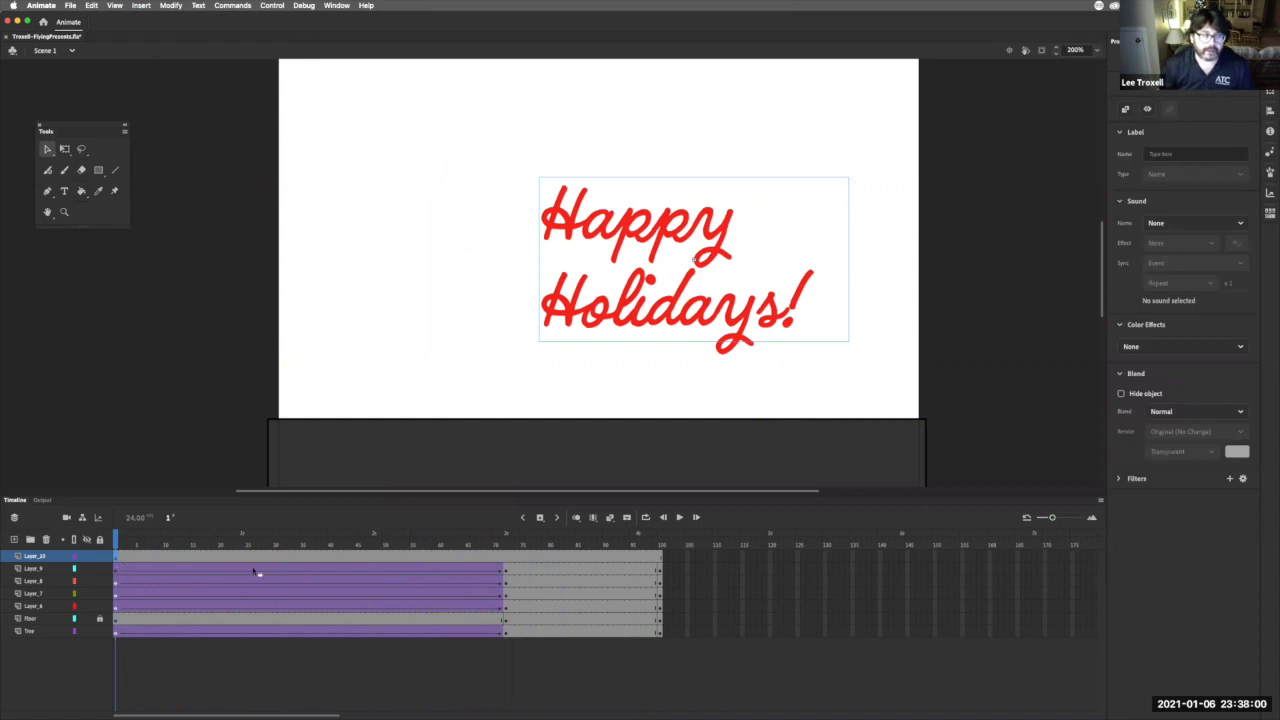
left_click(508, 559)
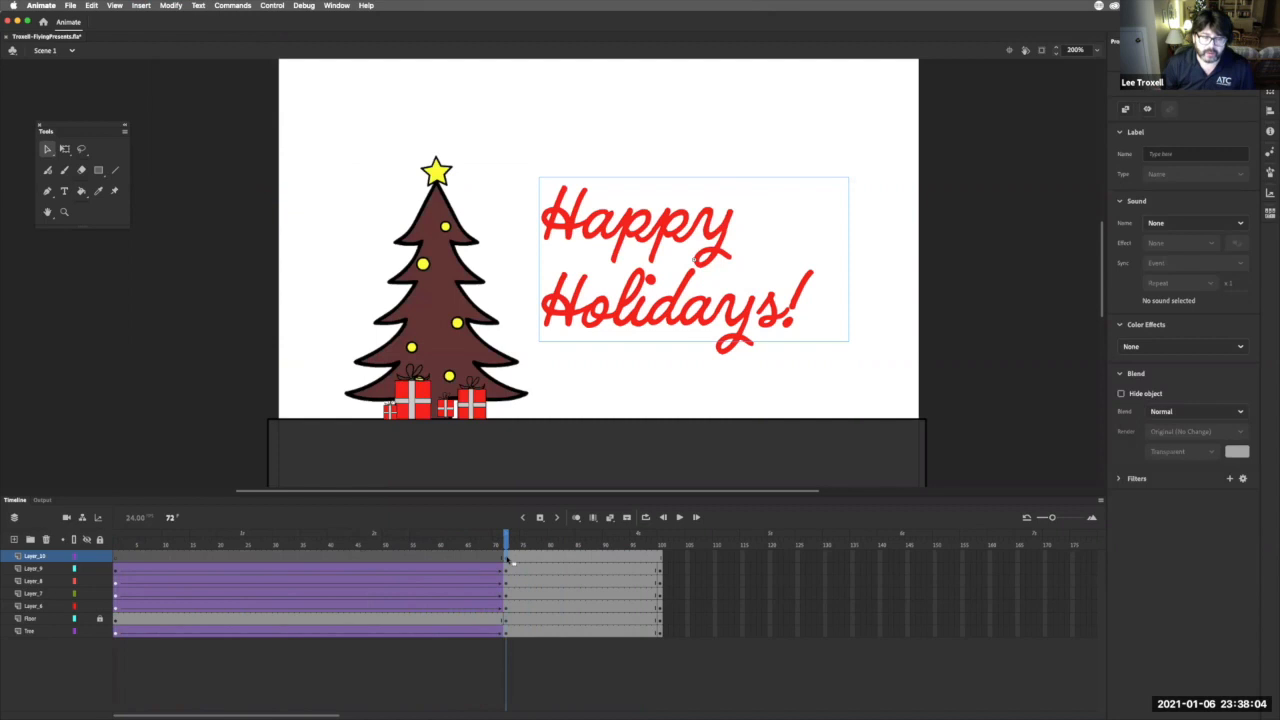
left_click_drag(508, 535, 659, 537)
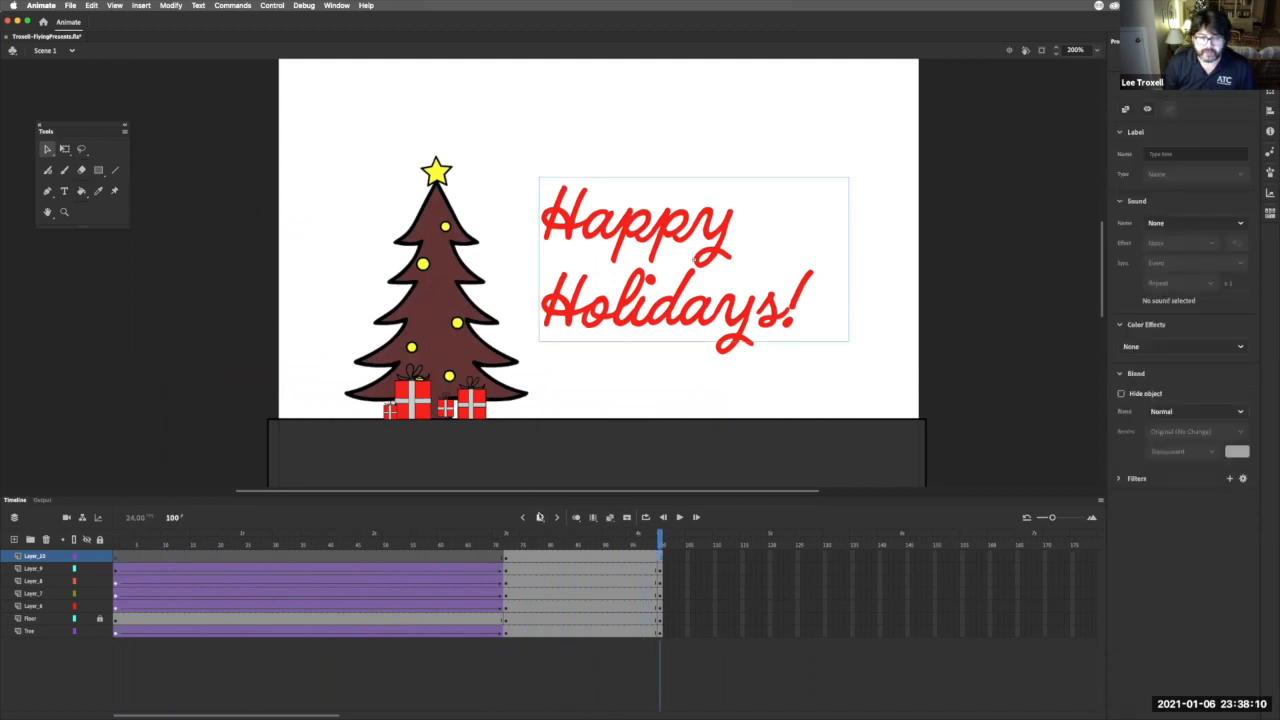
- At frame 72 on Layer_10, apply an Alpha color effect of 0% to the "Happy Holidays!" symbol
left_click(505, 560)
left_click(664, 333)
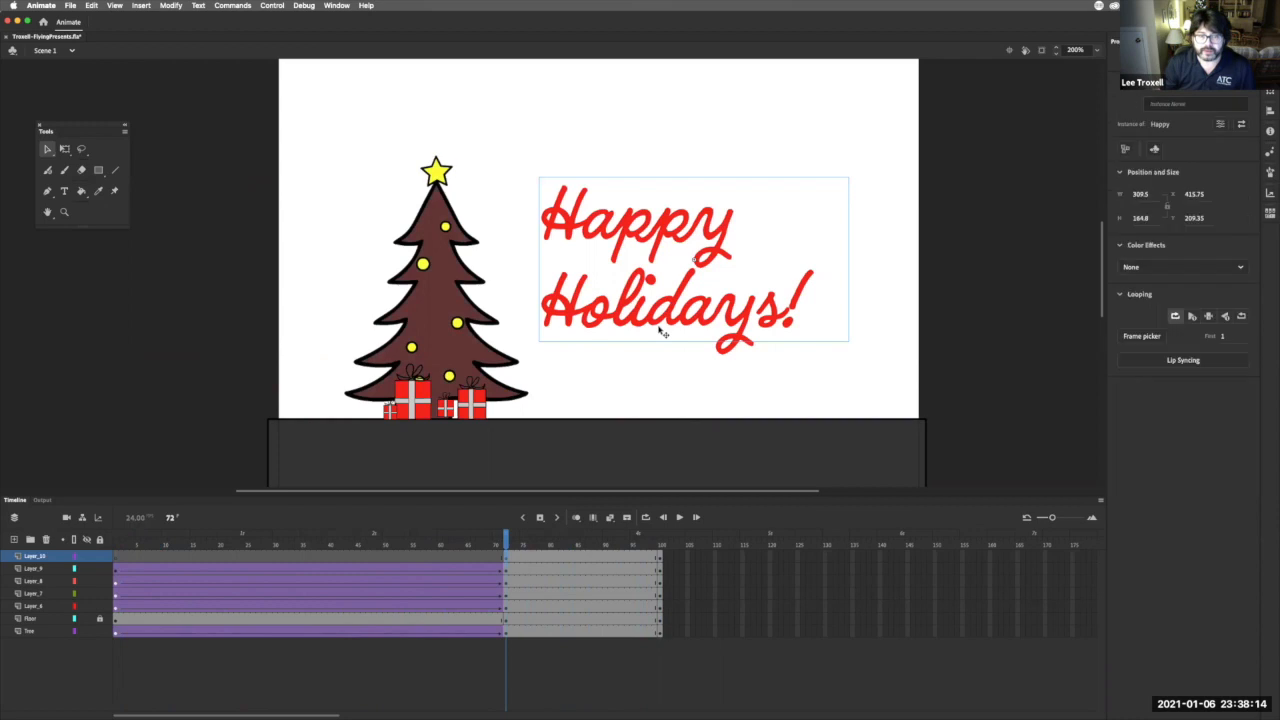
left_click(1150, 267)
left_click(1144, 350)
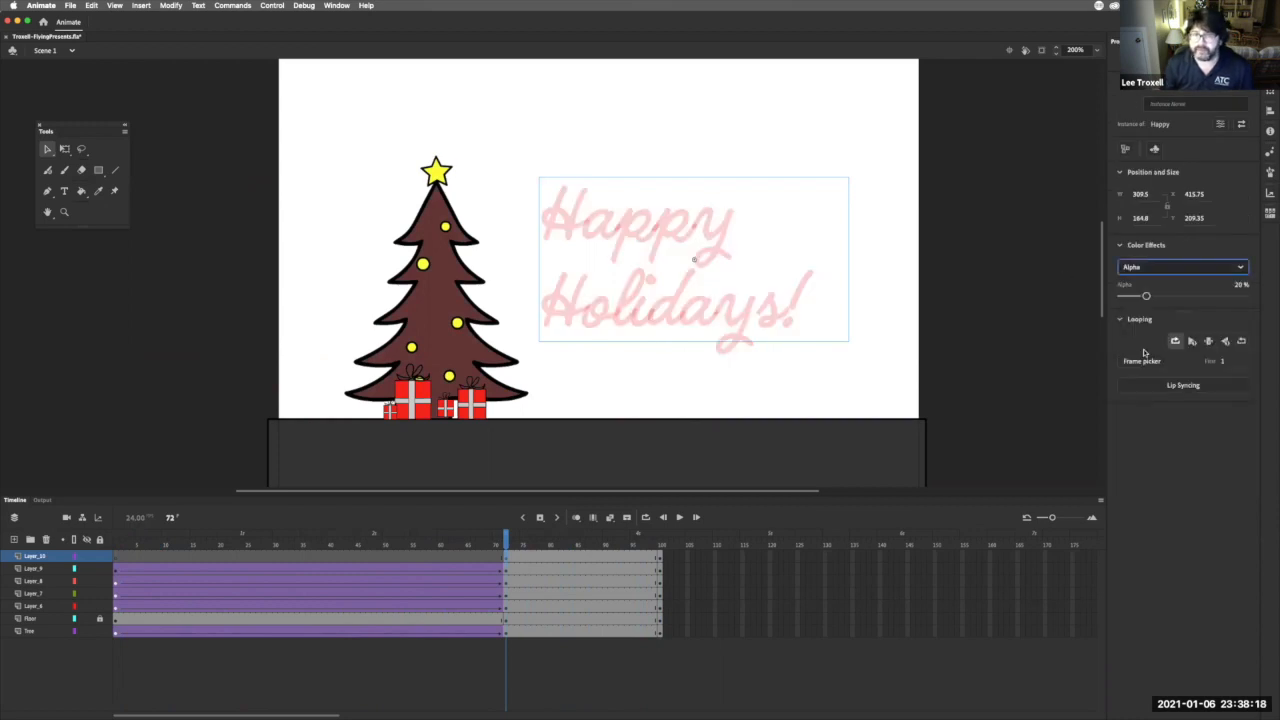
left_click_drag(1152, 297, 1108, 298)
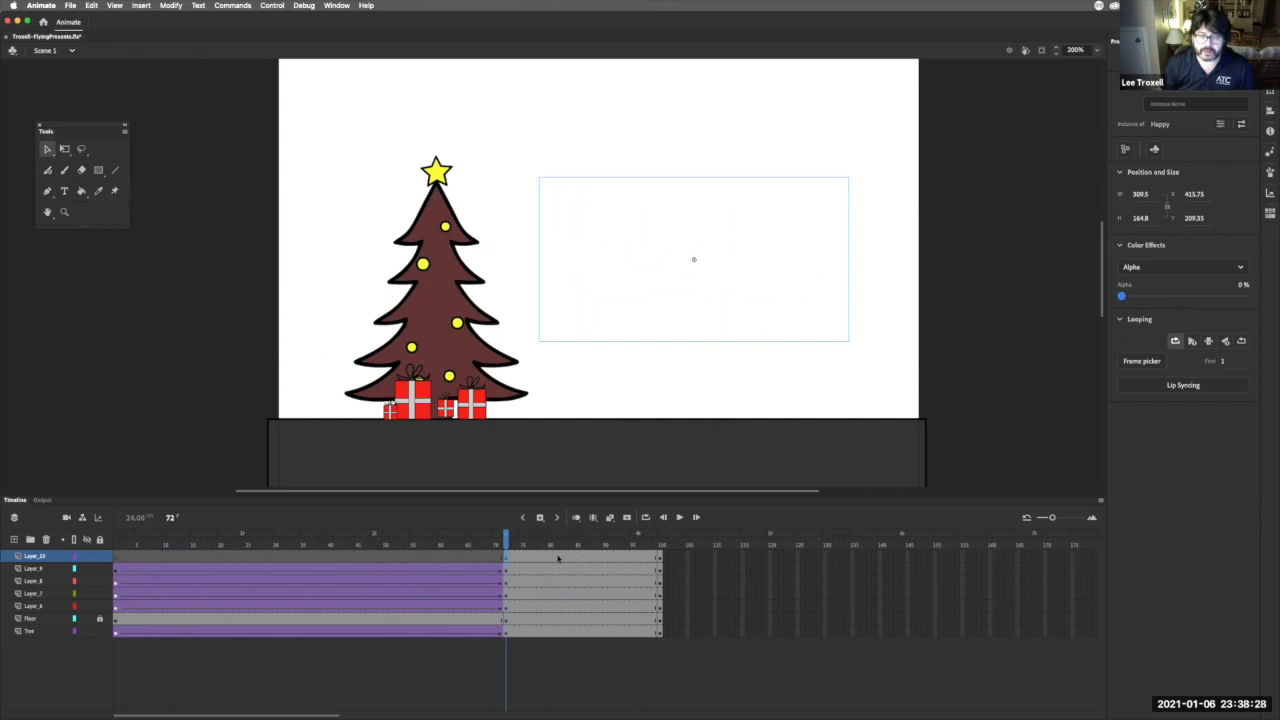
- Insert a keyframe at frame 81 on Layer_10 and give that frame an Alpha color effect of 100%
left_click(557, 557)
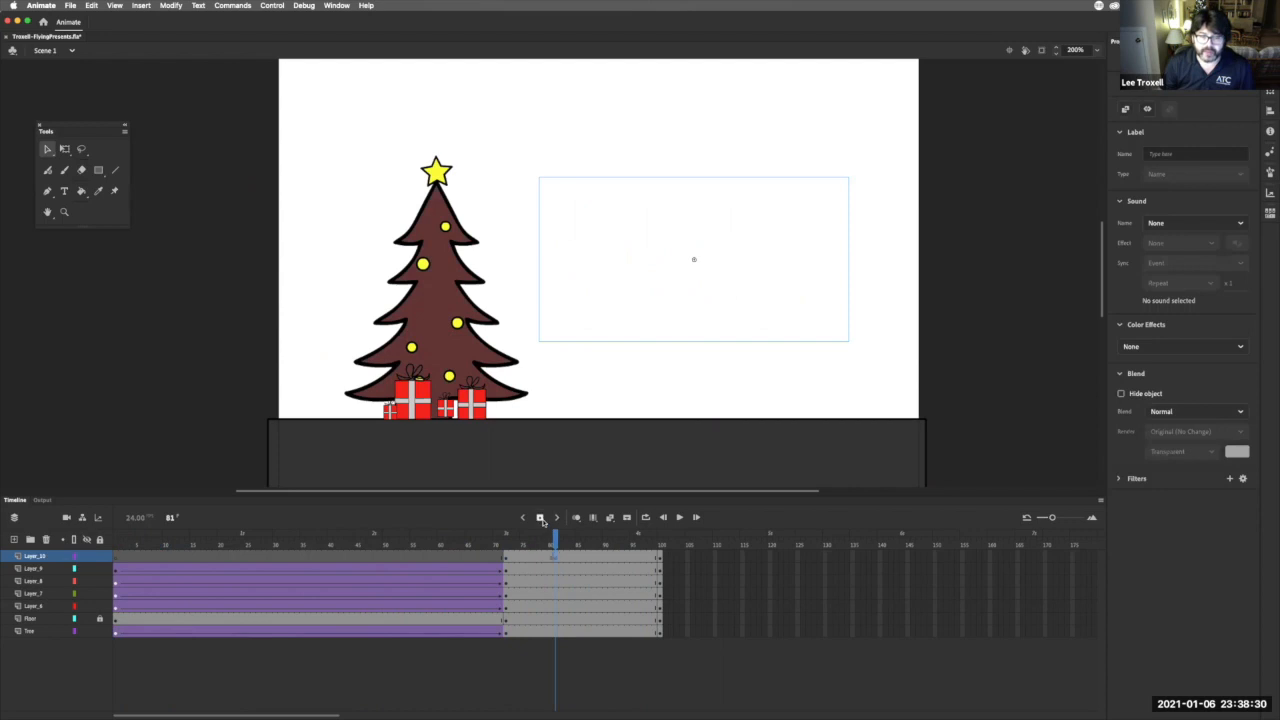
left_click(1180, 352)
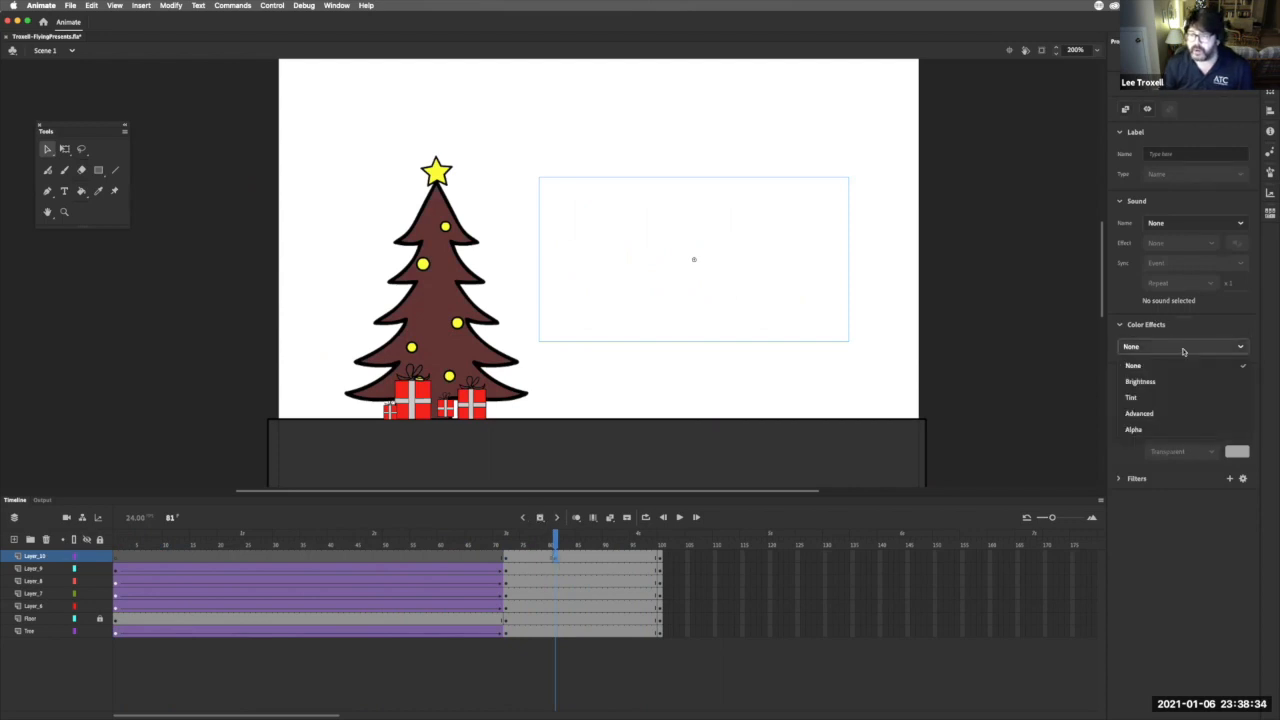
left_click(1172, 432)
left_click_drag(1124, 377, 1275, 378)
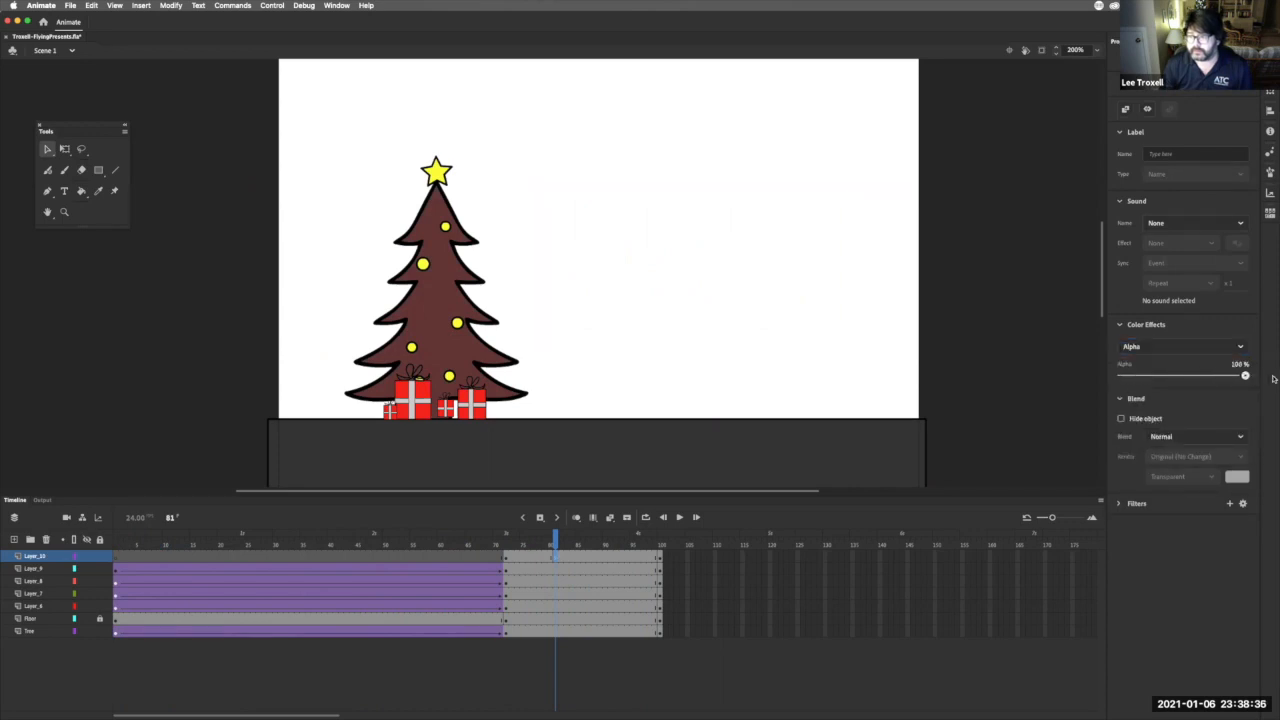
- Create a classic tween on Layer_10 between frames 72 and 81
left_click(528, 560)
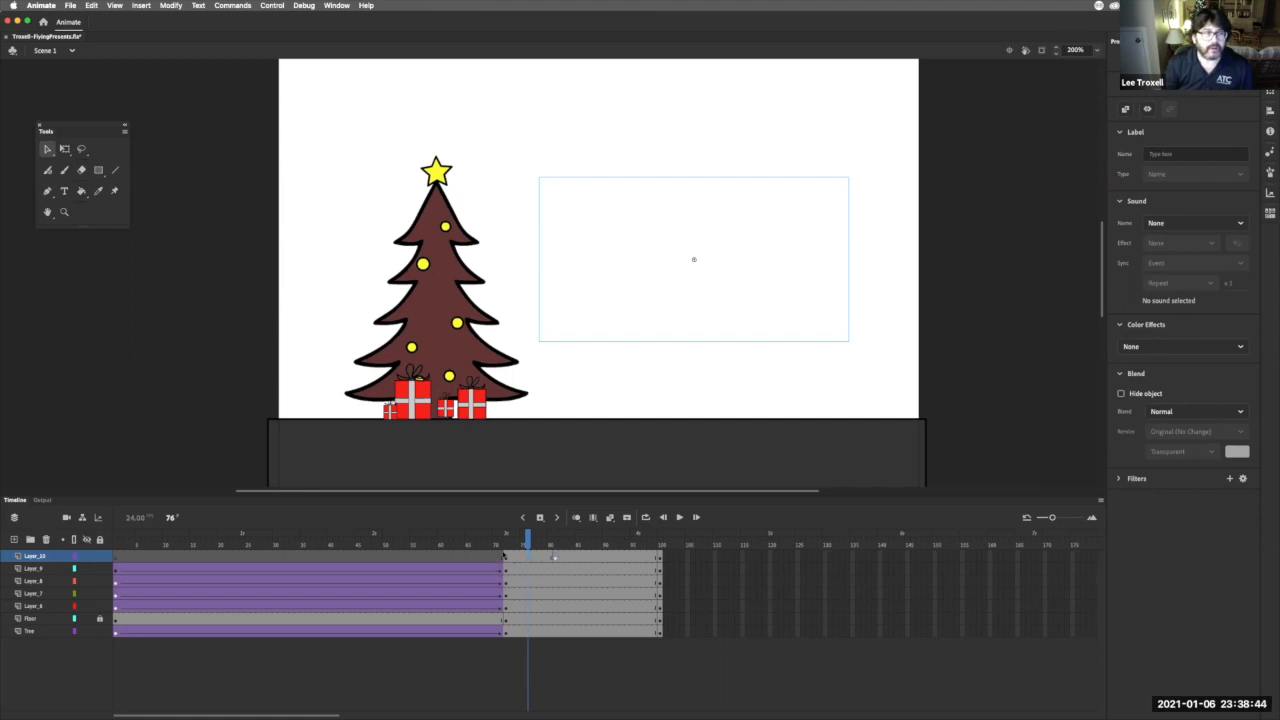
left_click(141, 5)
left_click(143, 36)
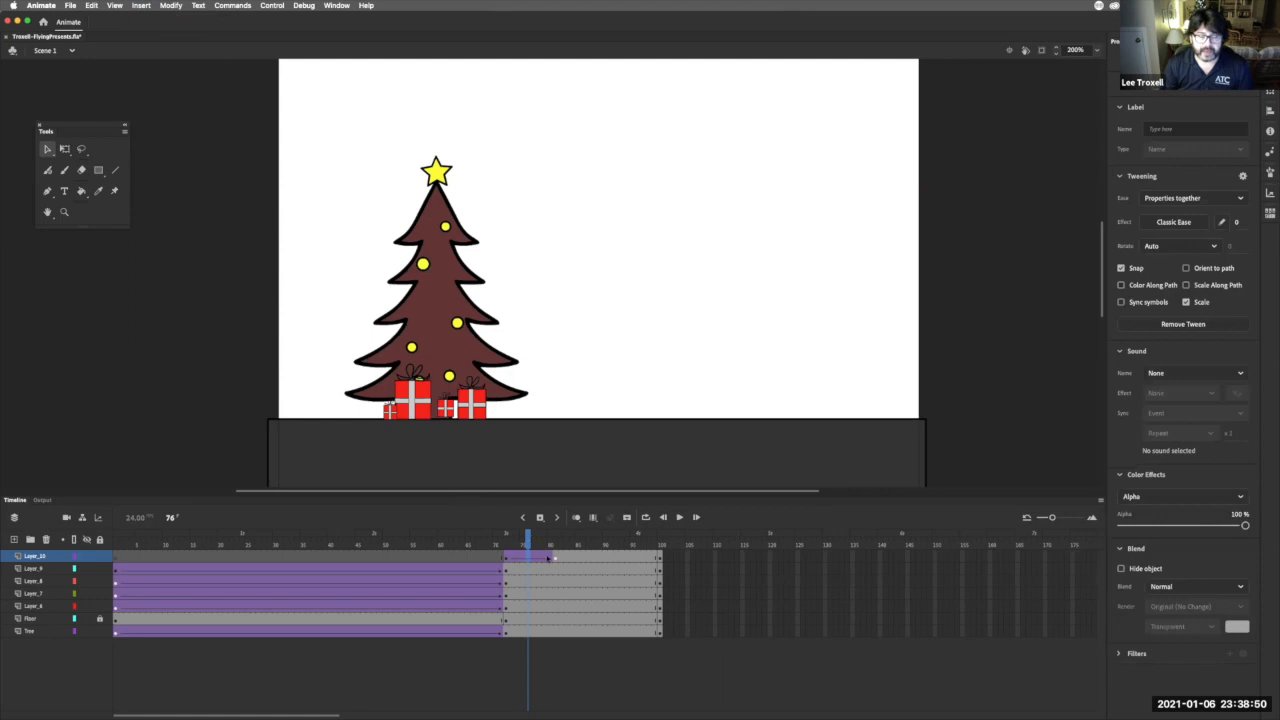
- Try to reapply the Alpha color effect to the frame 81 keyframe on Layer_10
mouse_move(528, 540)
left_mouse_down()
mouse_move(566, 540)
mouse_move(506, 540)
left_mouse_up()
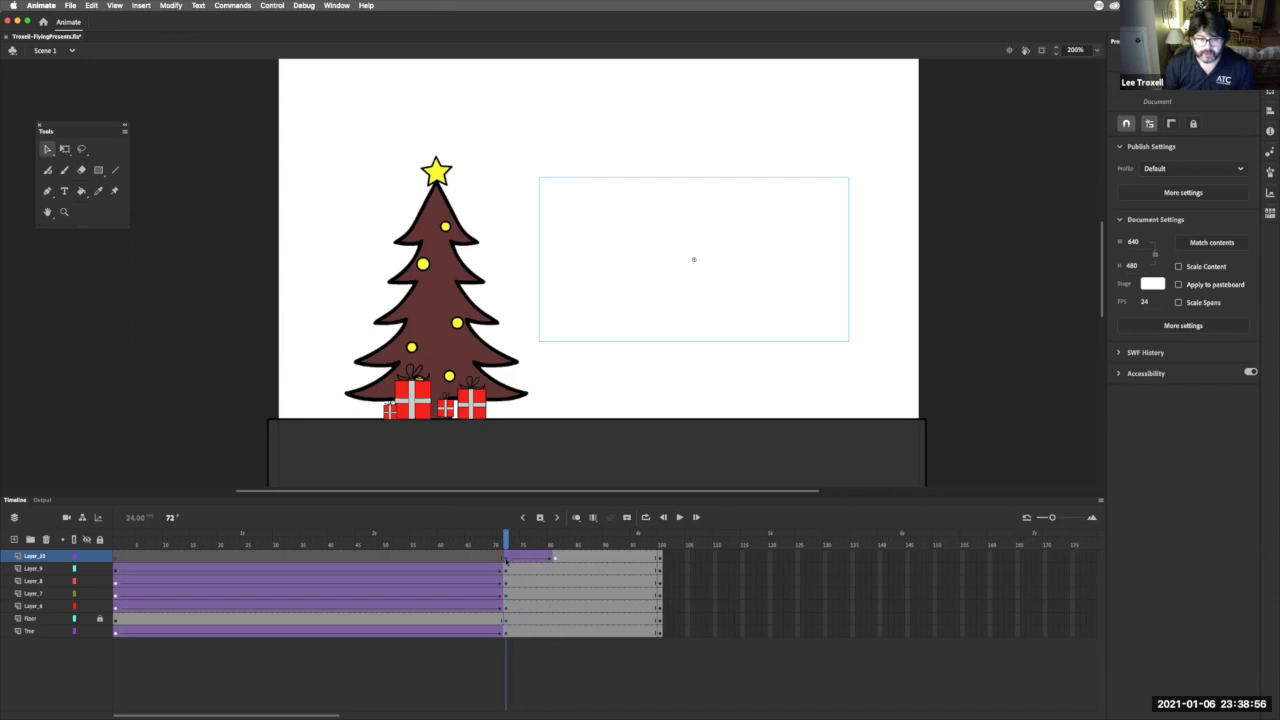
left_click(556, 560)
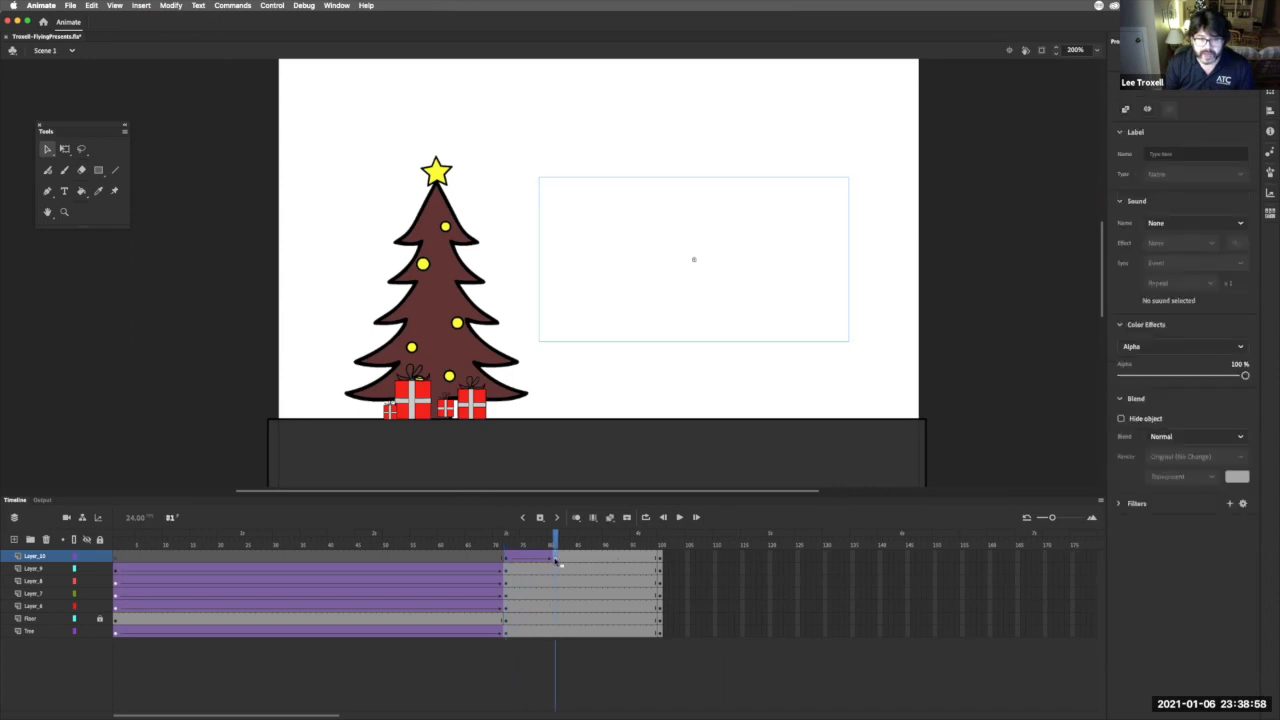
left_click(1183, 347)
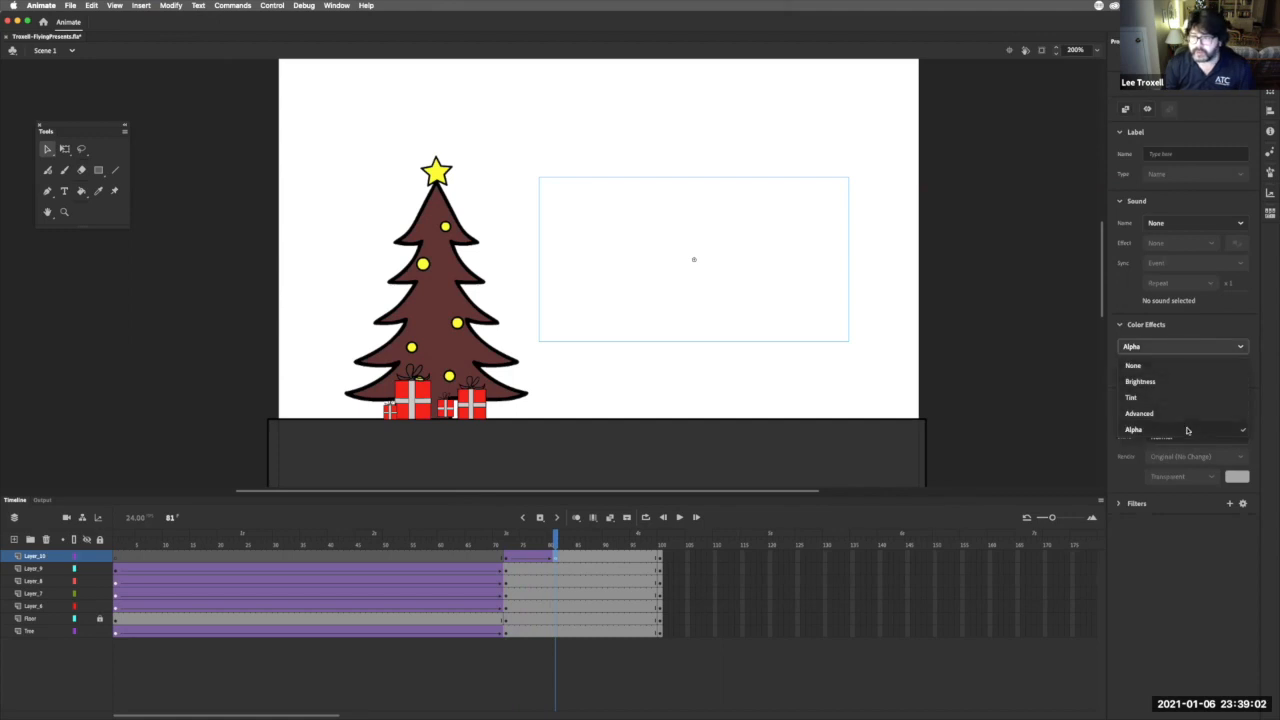
left_click(1188, 429)
left_click(1245, 375)
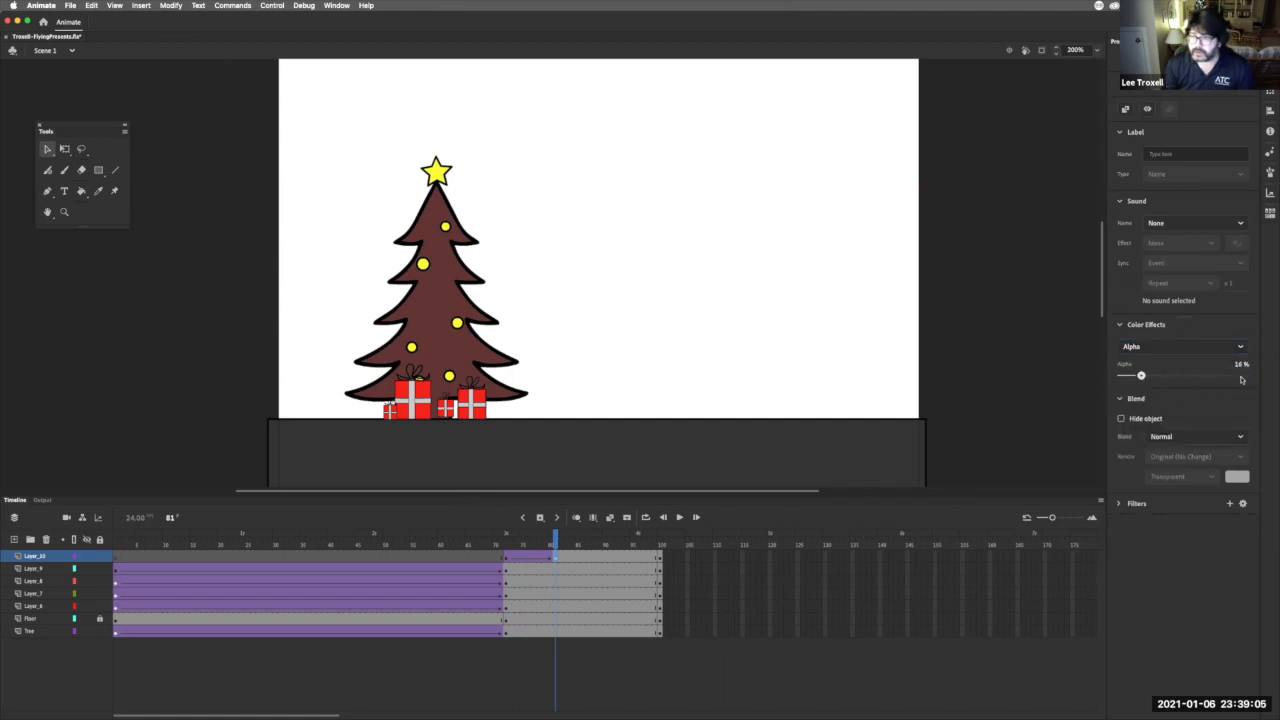
- Compare the frame and symbol Alpha settings of the greeting at frames 72 and 81 on Layer_10
left_click(660, 559)
left_click(555, 560)
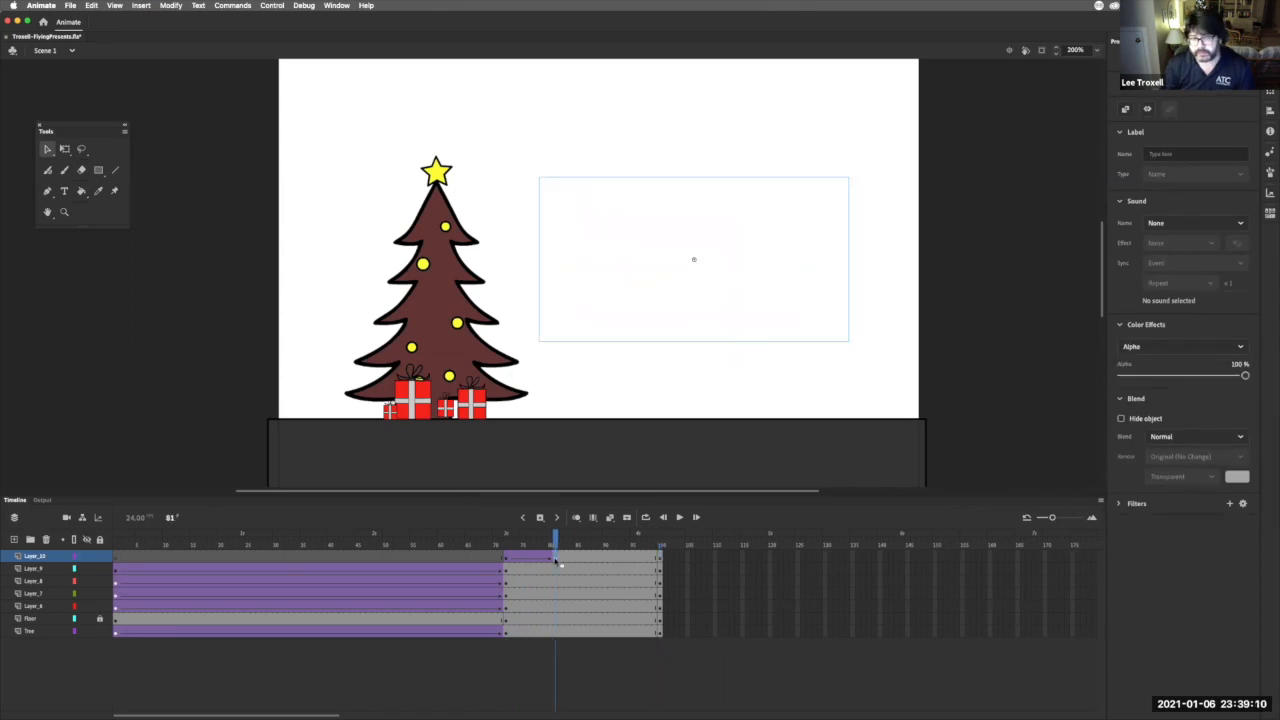
left_click(550, 560)
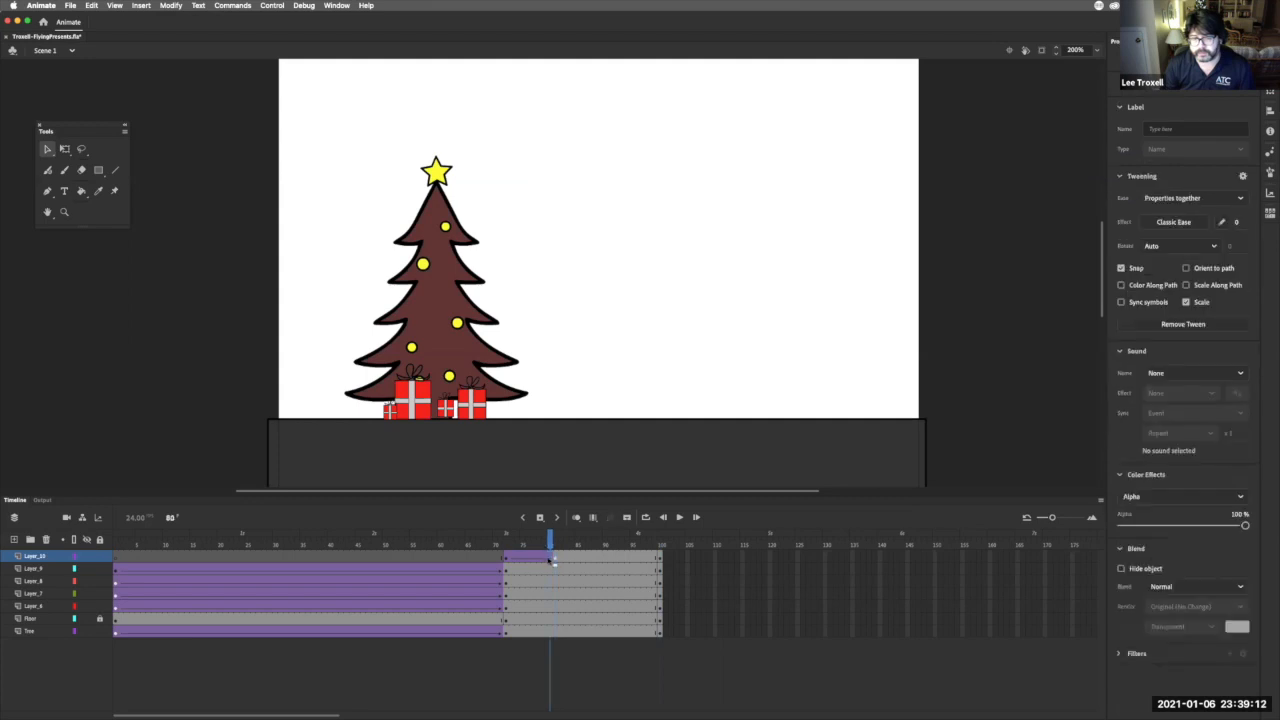
left_click(555, 560)
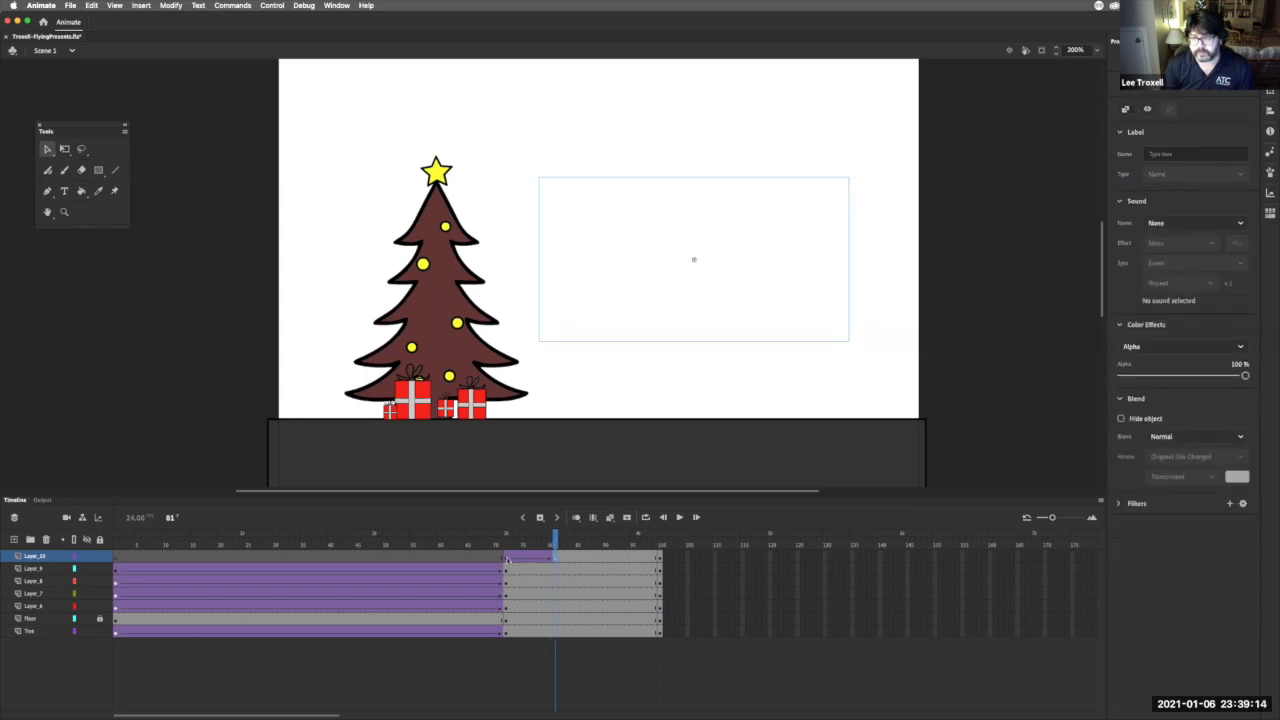
left_click(507, 561)
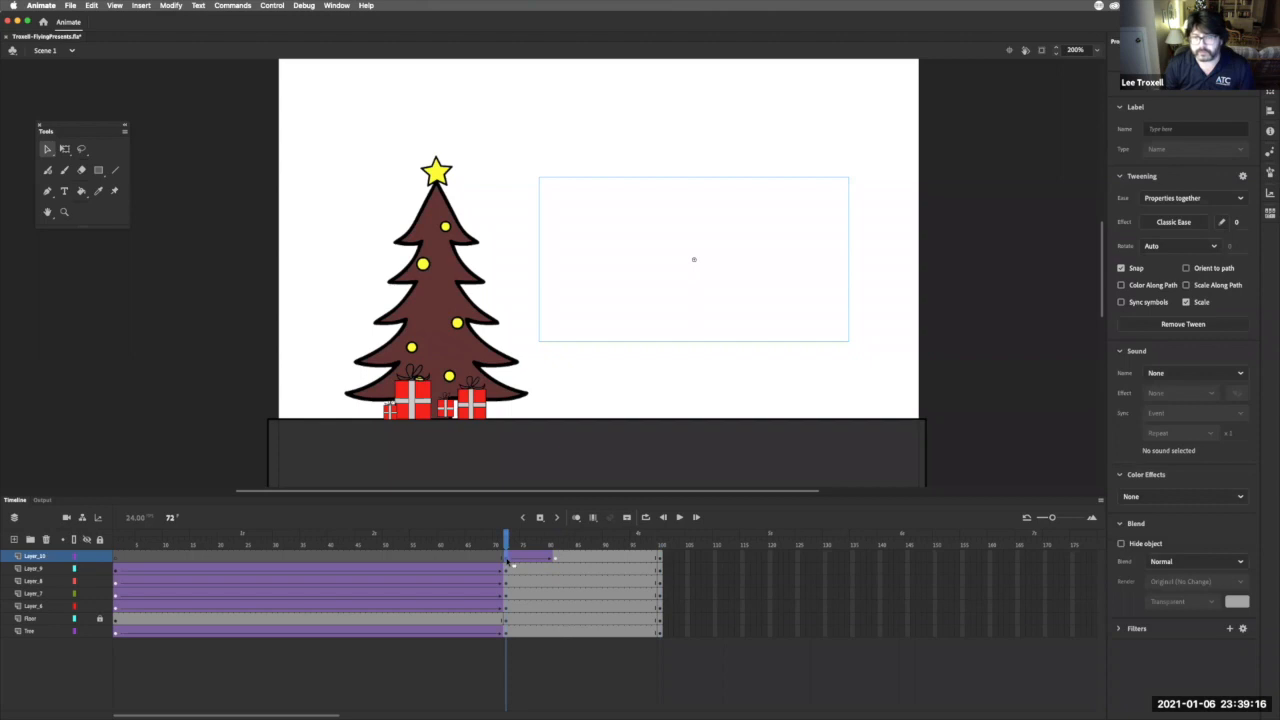
left_click(748, 310)
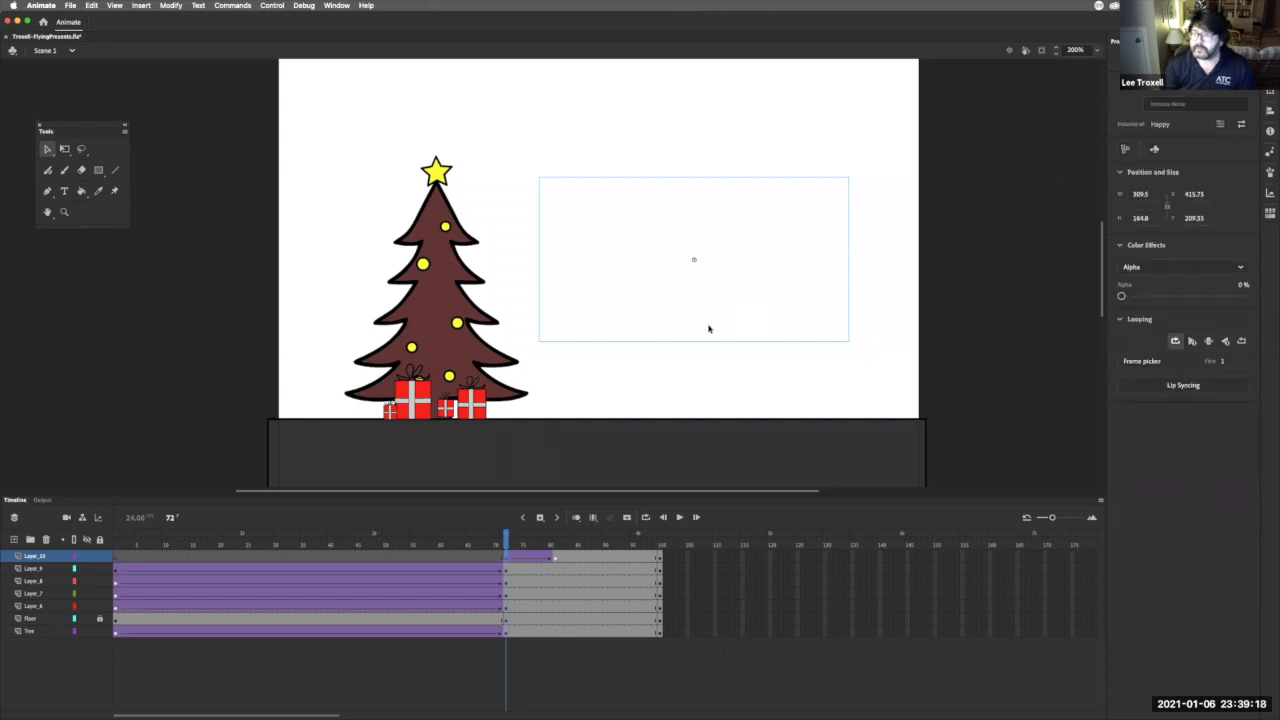
left_click(555, 560)
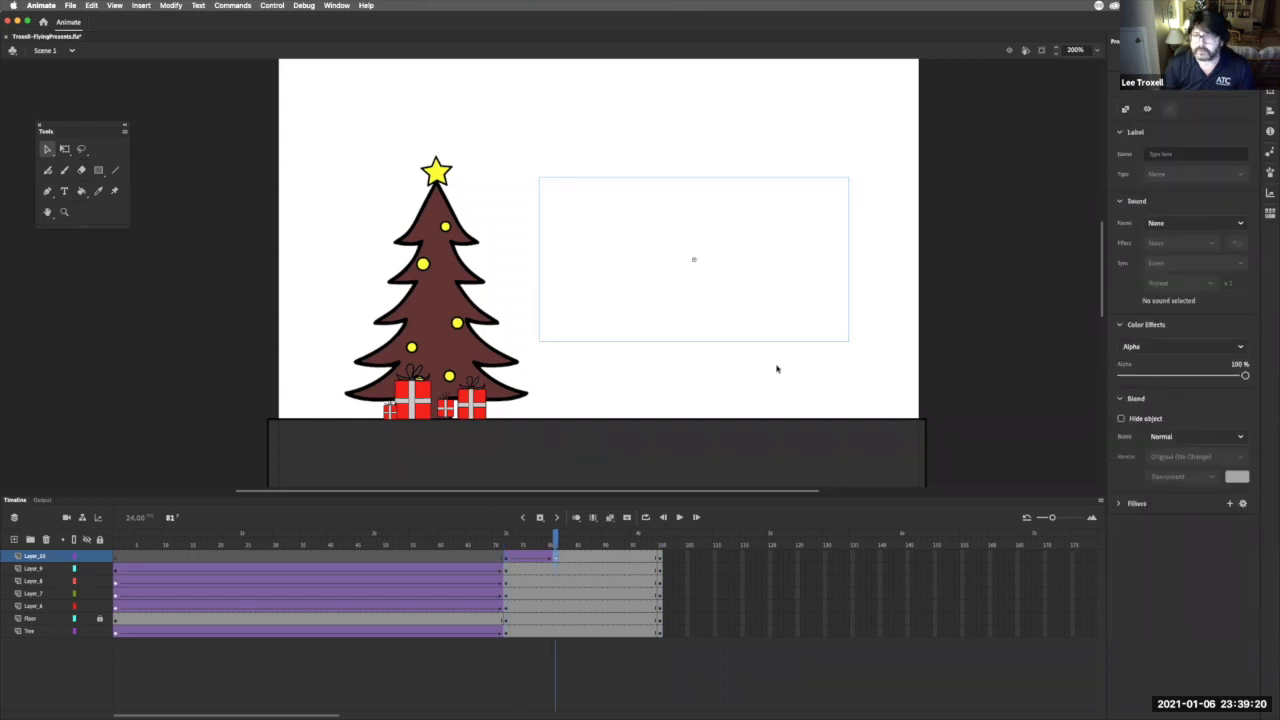
left_click(752, 304)
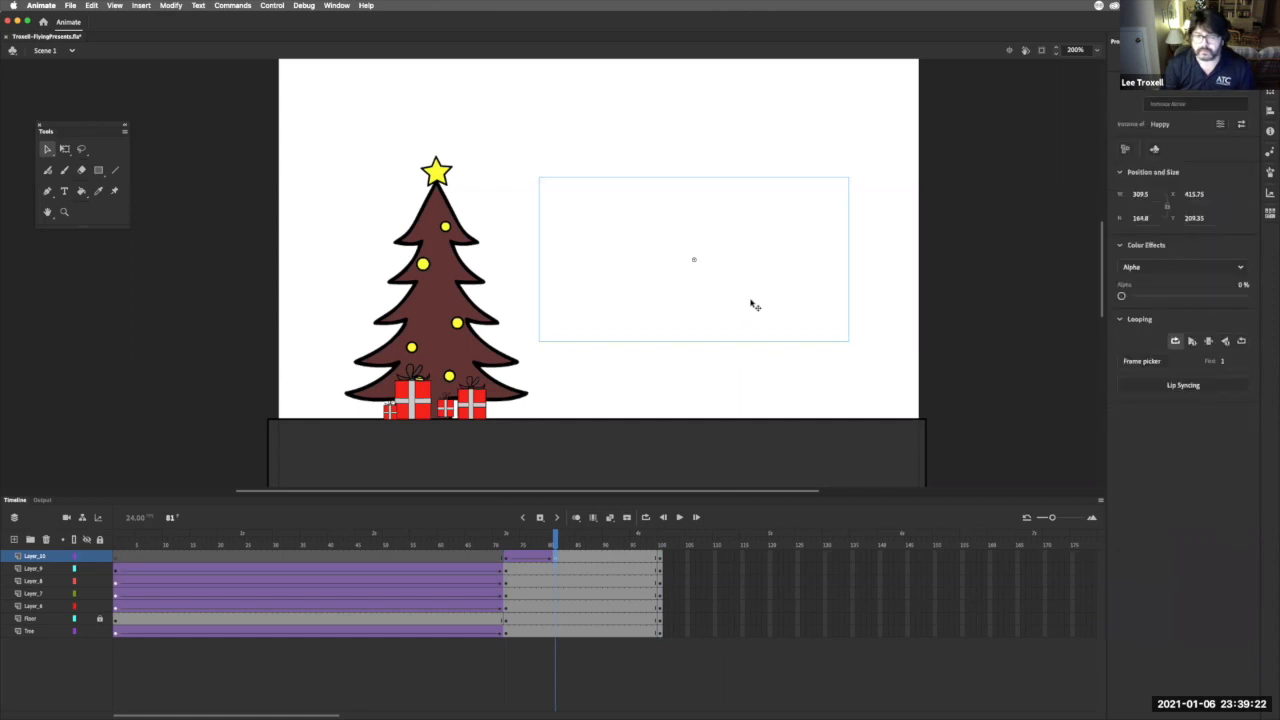
- Remove the tween and the frame 81 keyframe from Layer_10, leaving a plain span between frames 72 and 100
left_click(557, 561)
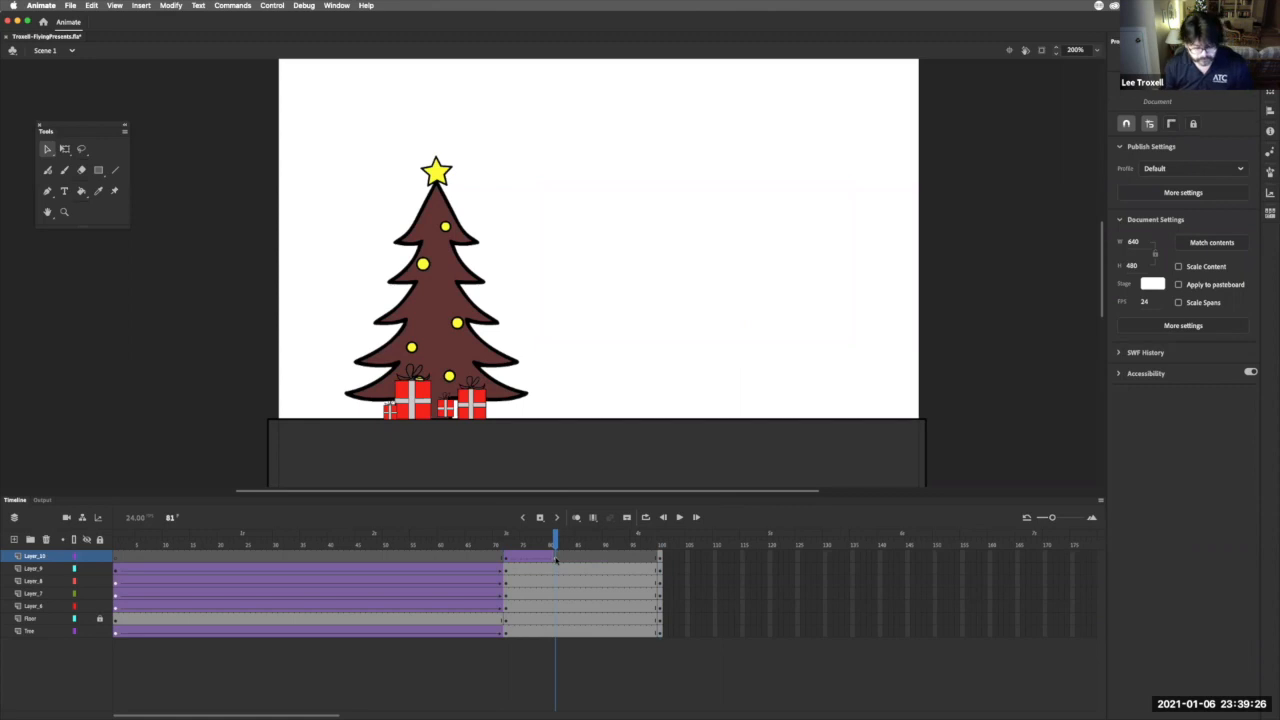
left_click(557, 561)
key("super+z")
key("alt+period")
key("comma")
key("period")
key("alt+period")
key("alt+comma")
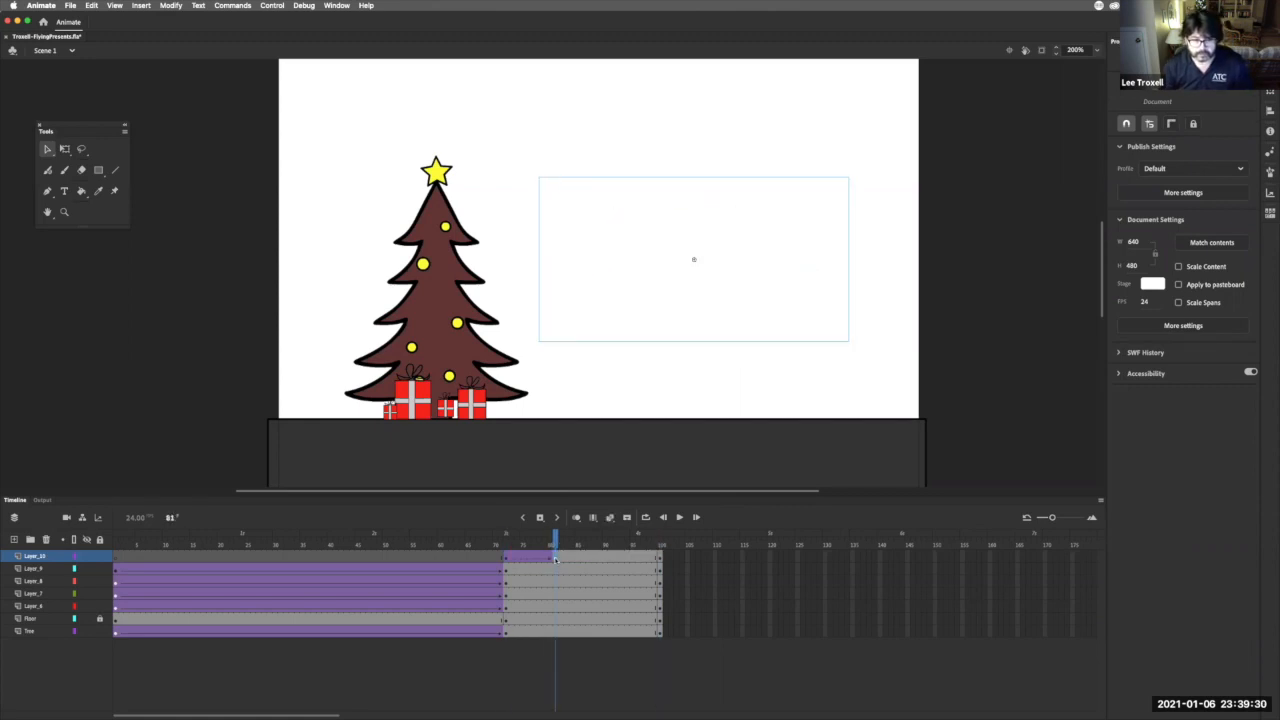
key("alt+comma")
key("period")
key("period")
key("alt+period")
left_click(555, 559)
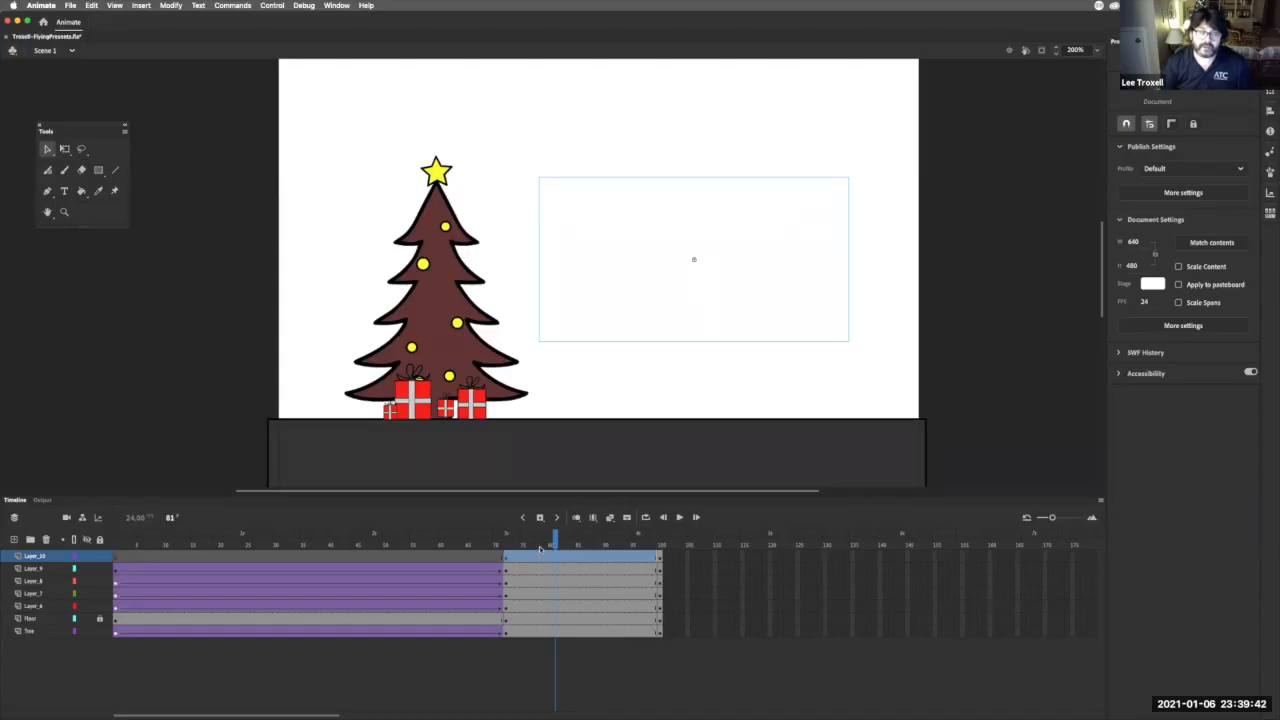
- Create a classic tween for the greeting on Layer_10 between the keyframes at frames 72 and 100
left_click(508, 560)
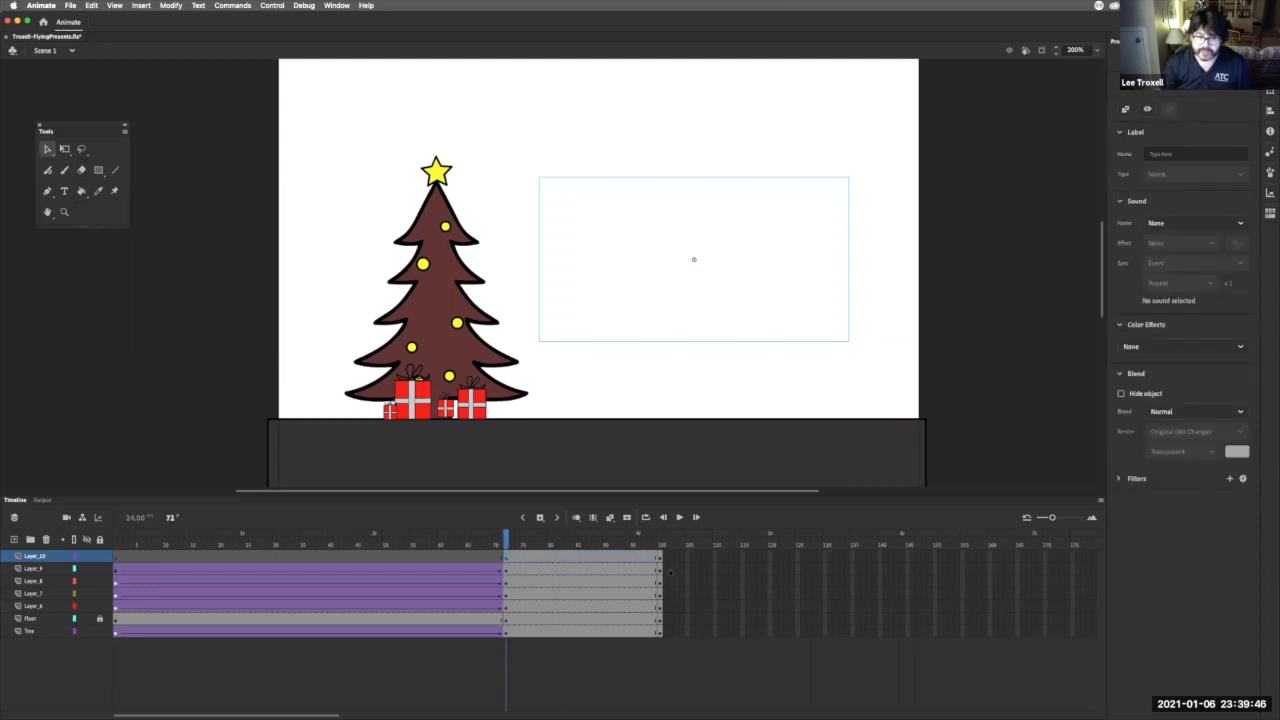
left_click(661, 560)
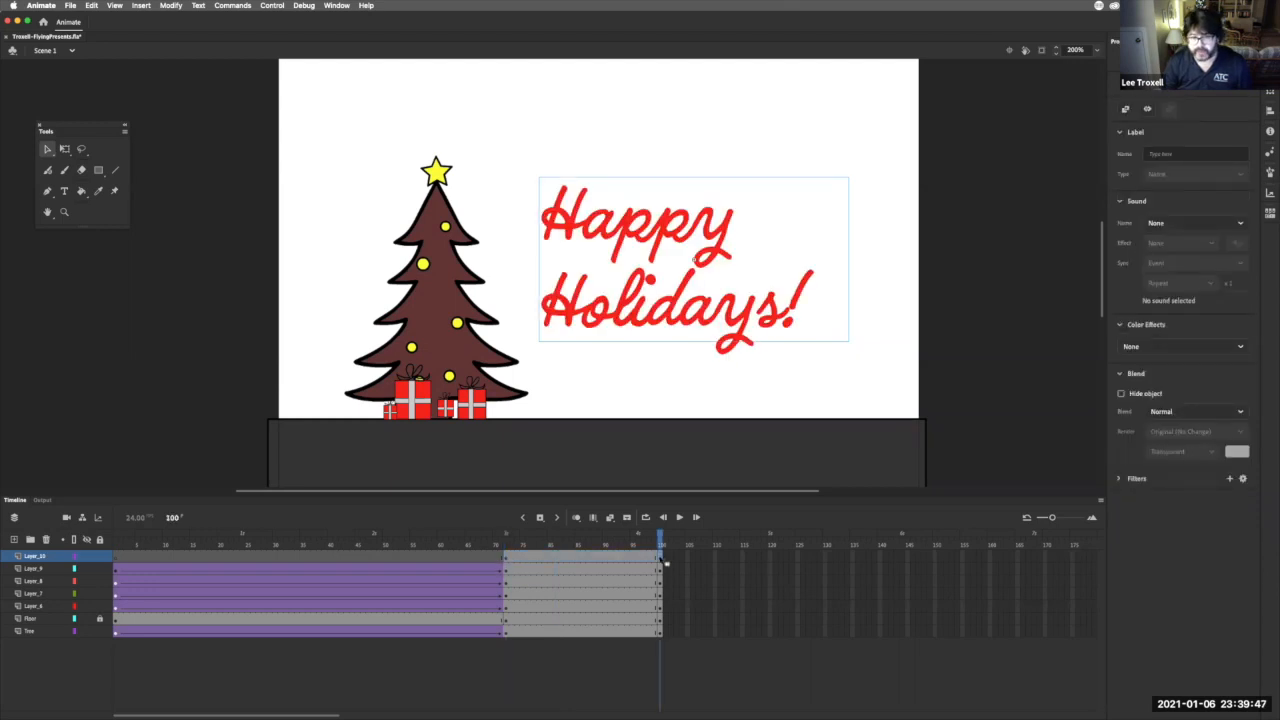
left_click(580, 560)
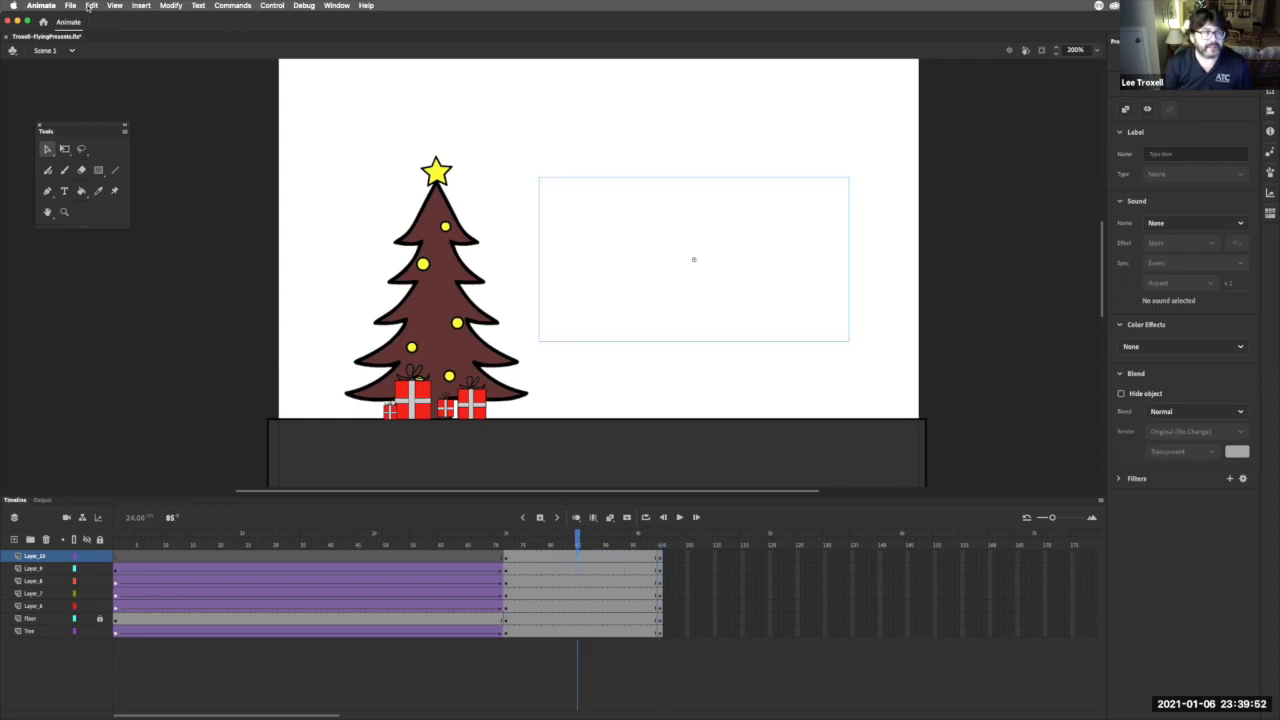
left_click(140, 5)
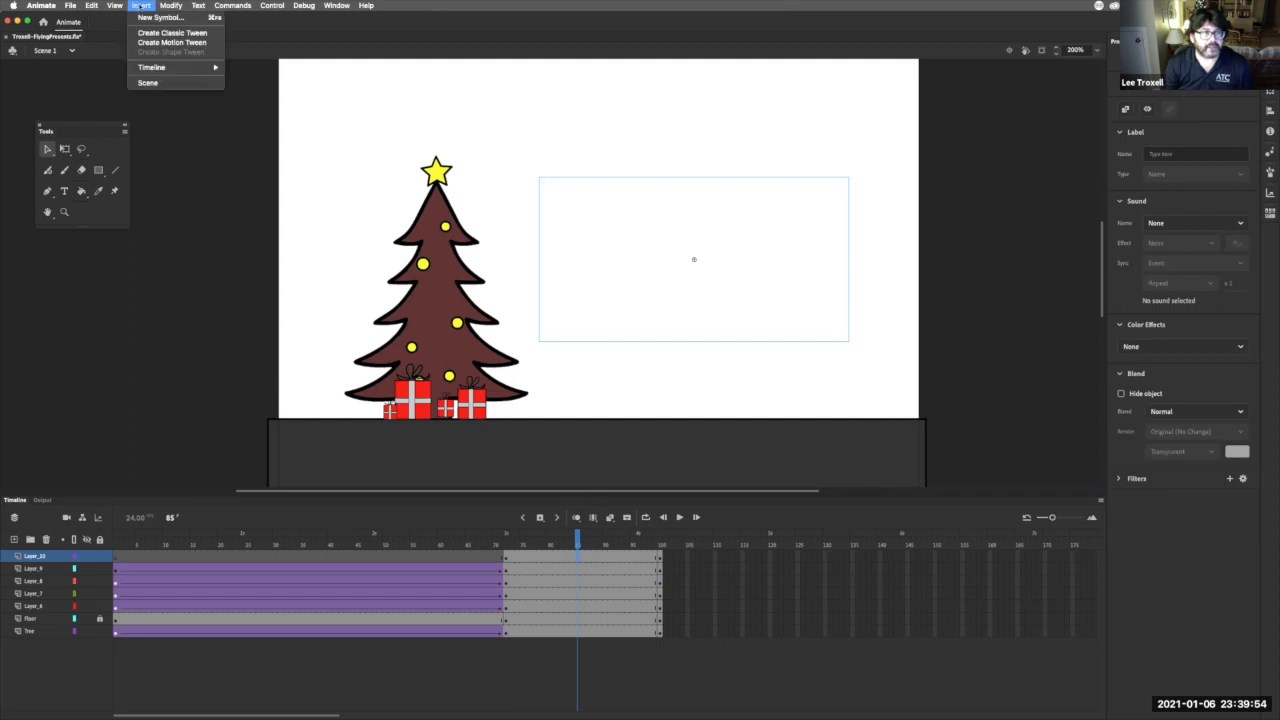
left_click(146, 39)
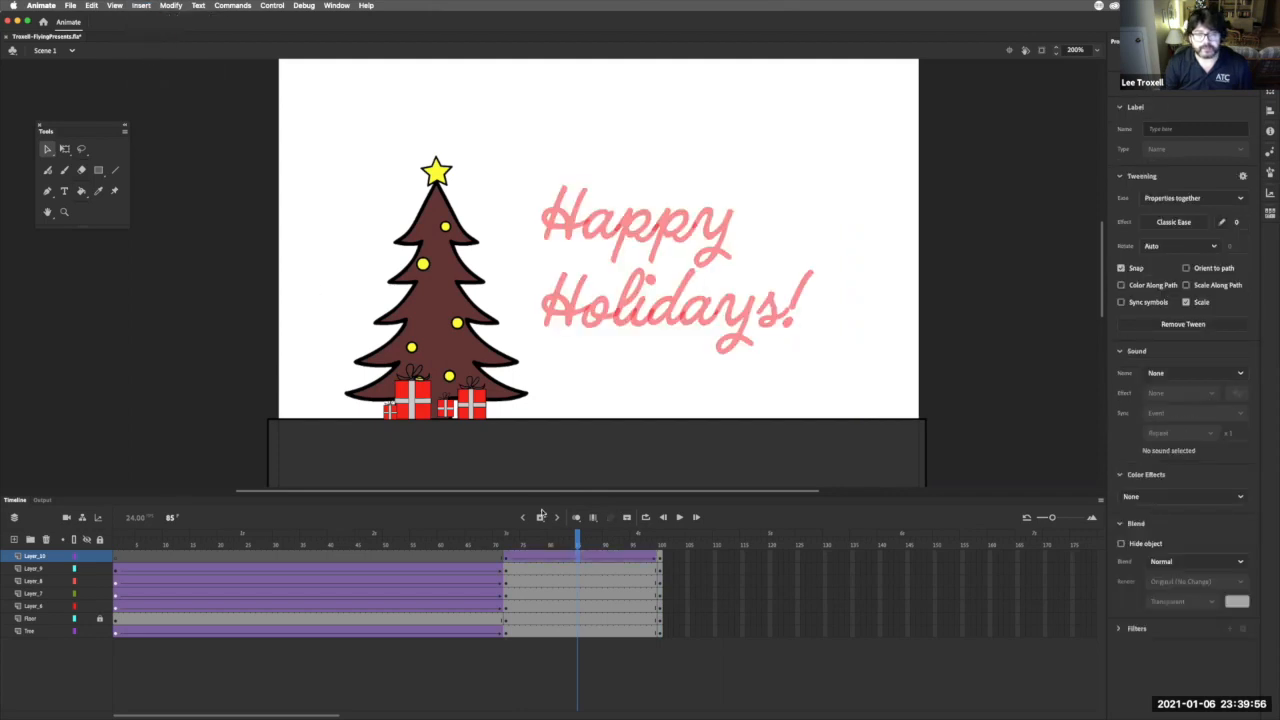
- Place a fully opaque greeting keyframe at frame 83 on Layer_10 so that the fade-in tween ends there
mouse_move(571, 543)
left_mouse_down()
mouse_move(523, 545)
mouse_move(653, 550)
mouse_move(561, 550)
left_mouse_up()
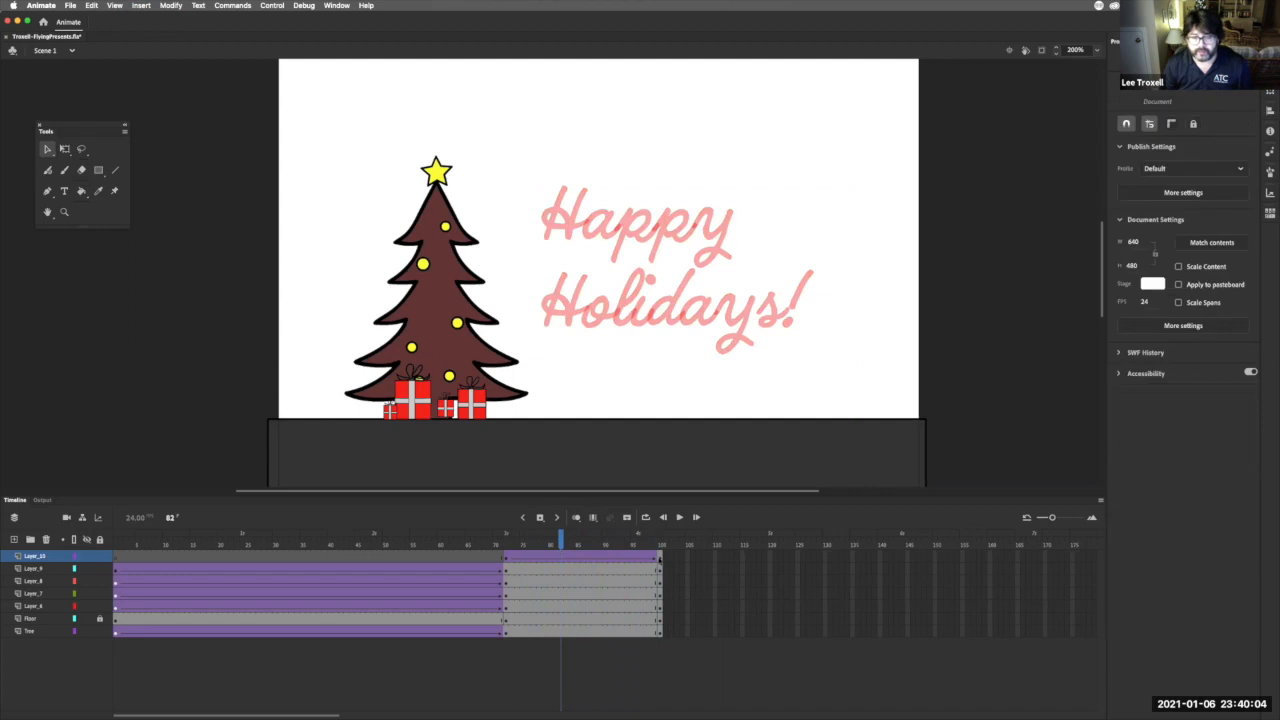
left_click(659, 556)
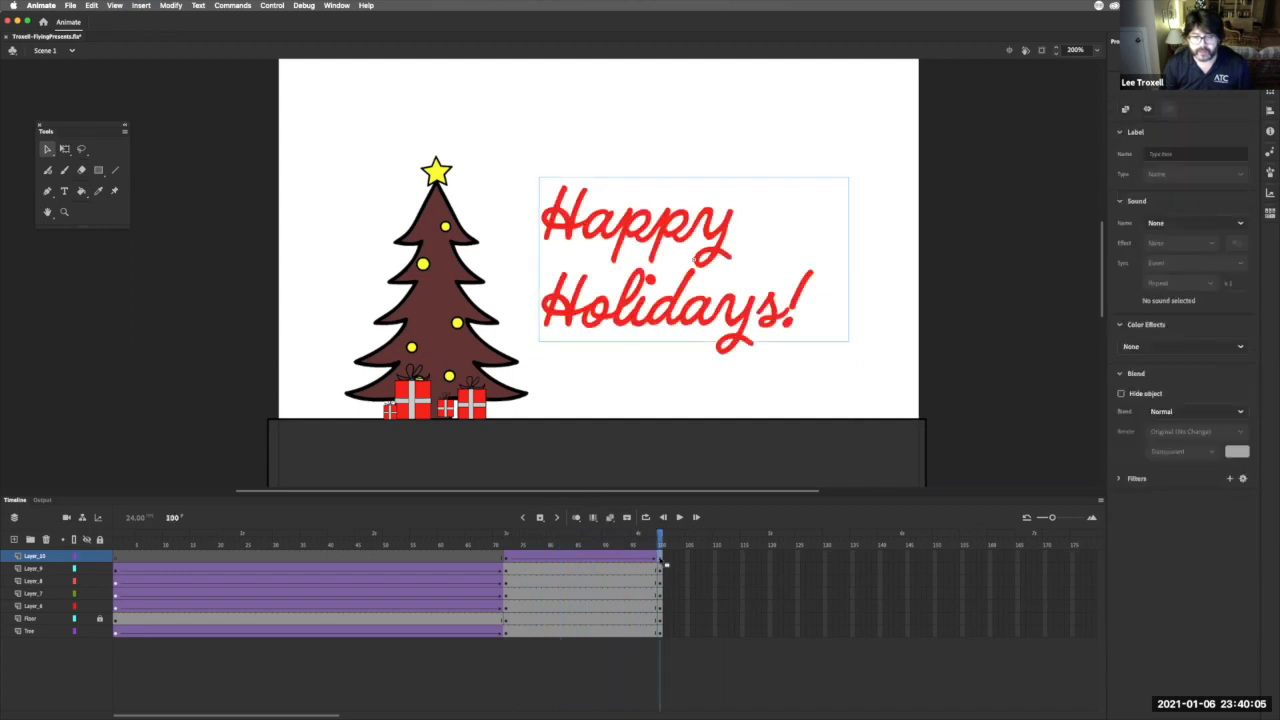
left_click(563, 556)
mouse_move(561, 550)
left_mouse_down()
mouse_move(503, 550)
mouse_move(591, 550)
mouse_move(450, 545)
mouse_move(571, 545)
left_mouse_up()
- Play the whole animation from frame 1 to check the greeting's fade-in
left_click(660, 556)
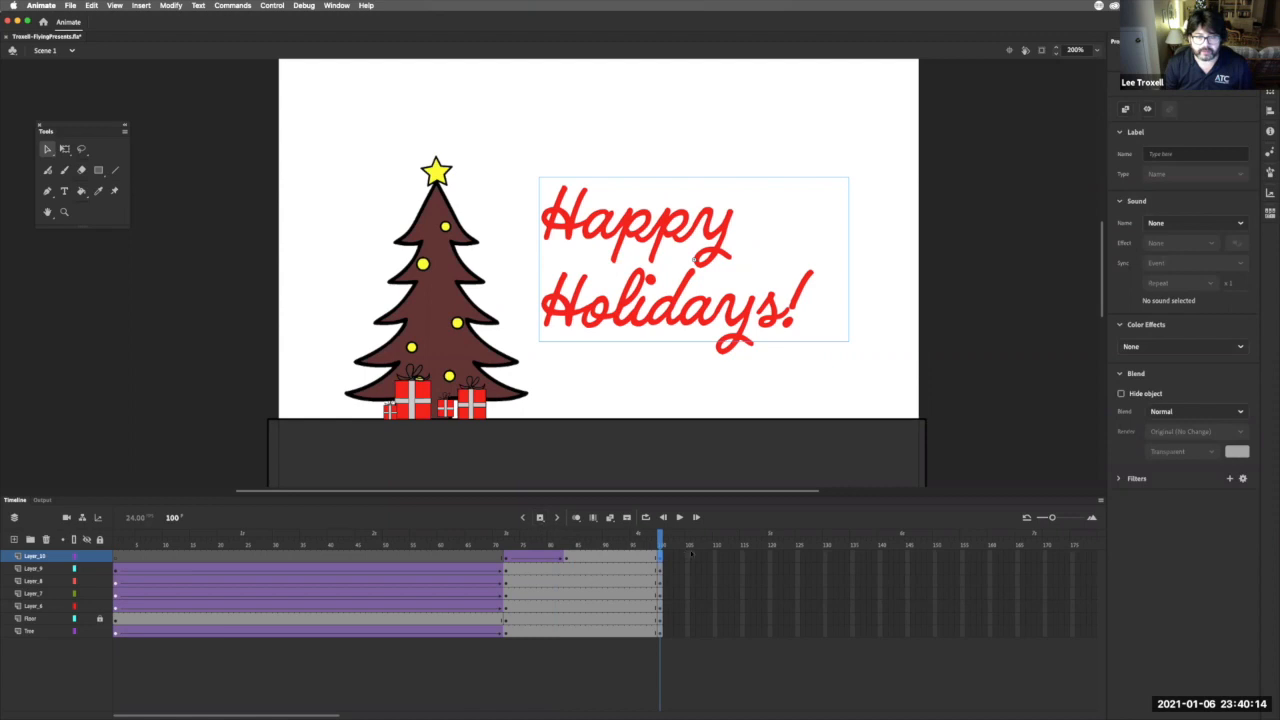
left_click_drag(662, 545, 104, 531)
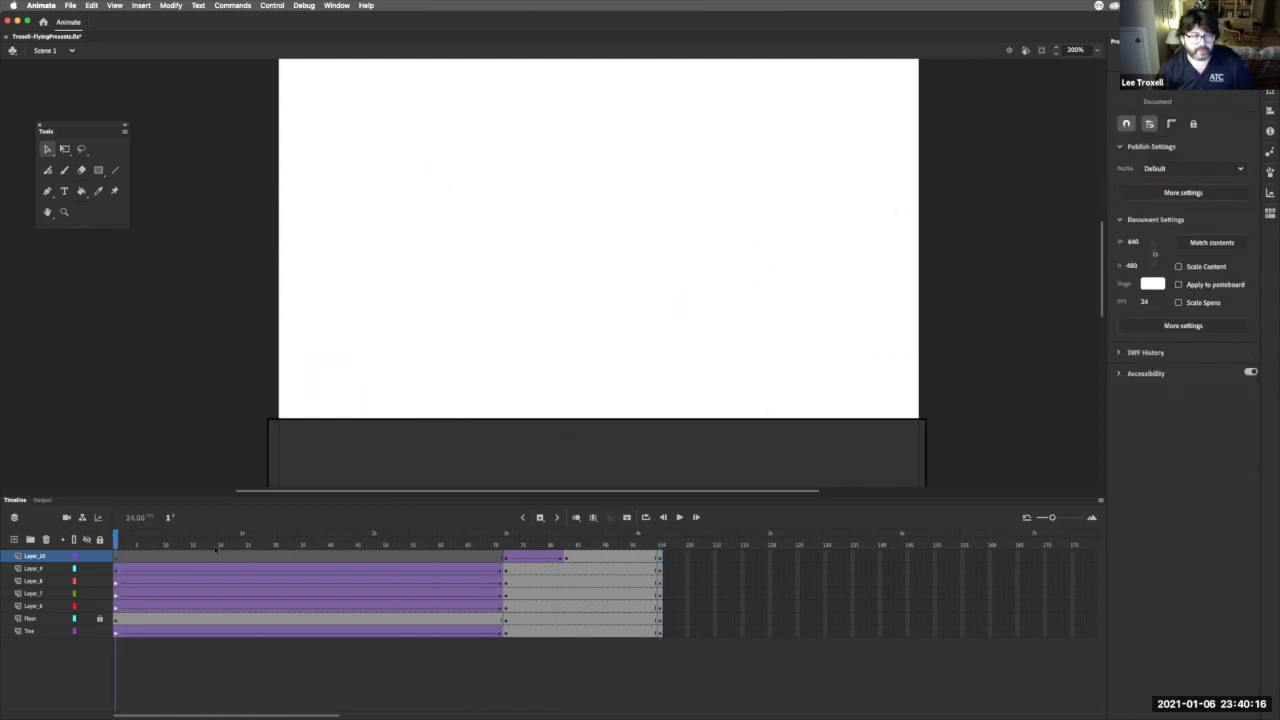
left_click(680, 517)
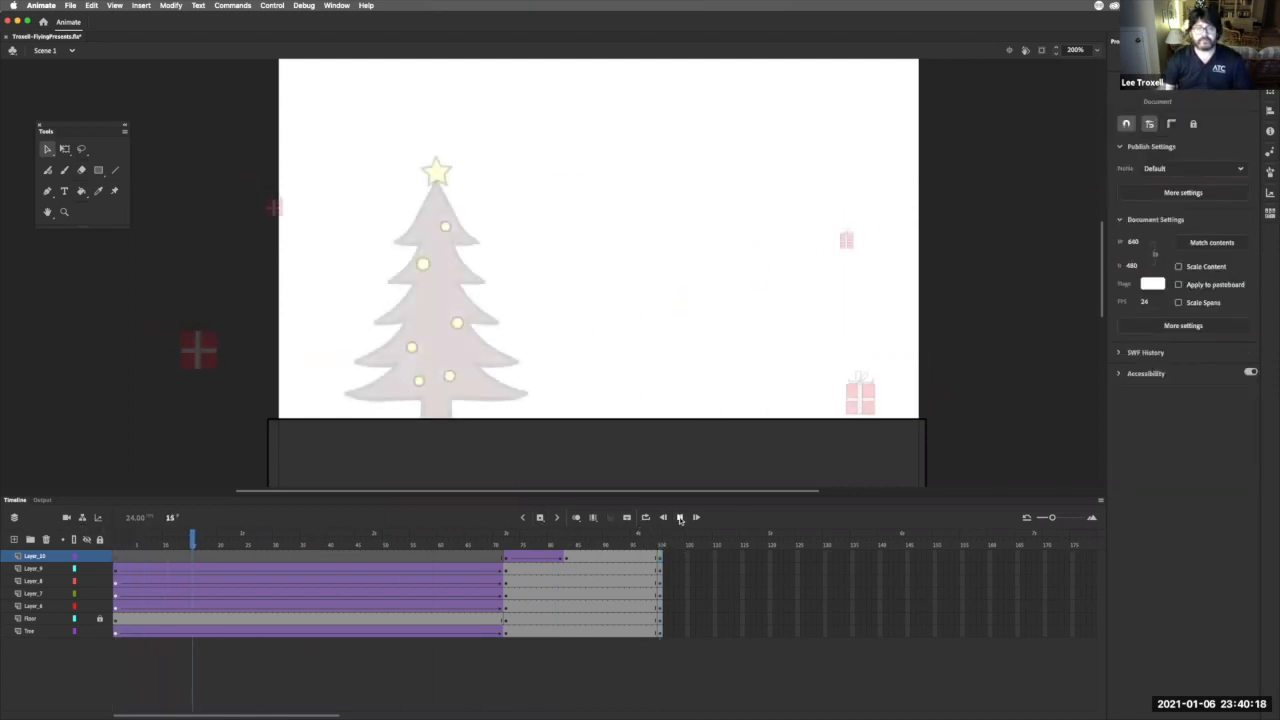
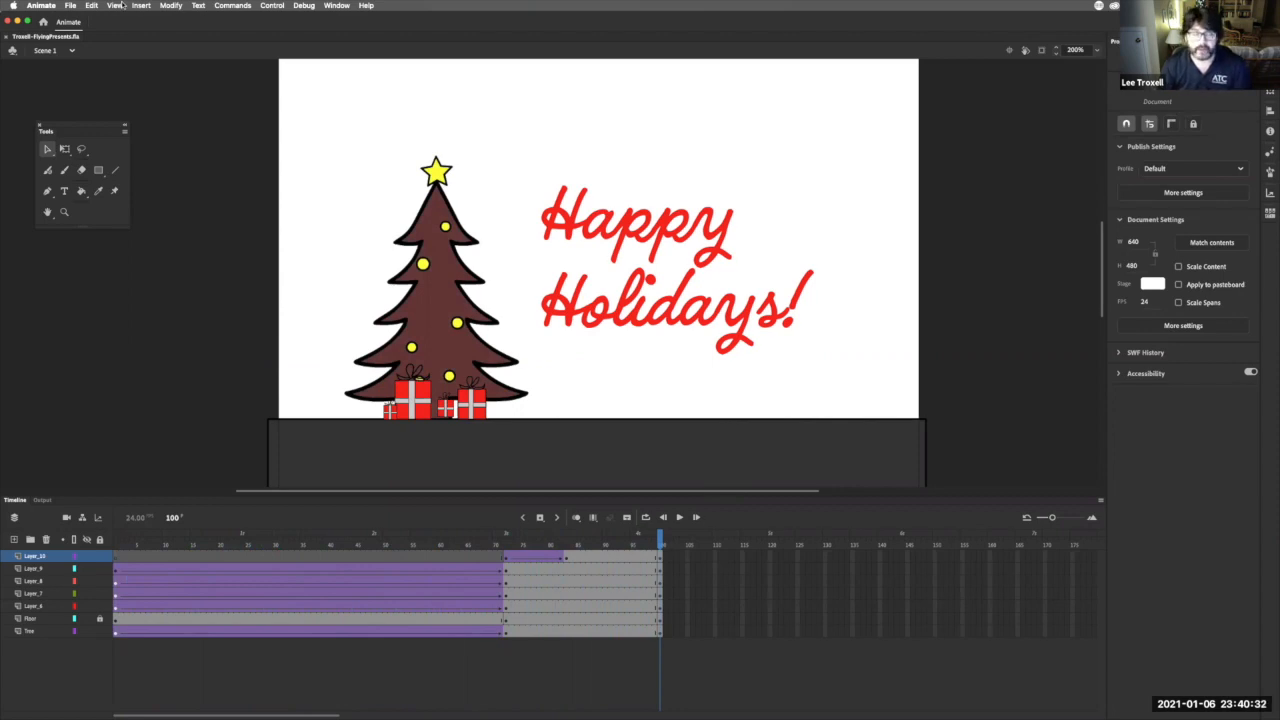
- Start exporting the finished animation as an animated GIF
left_click(71, 6)
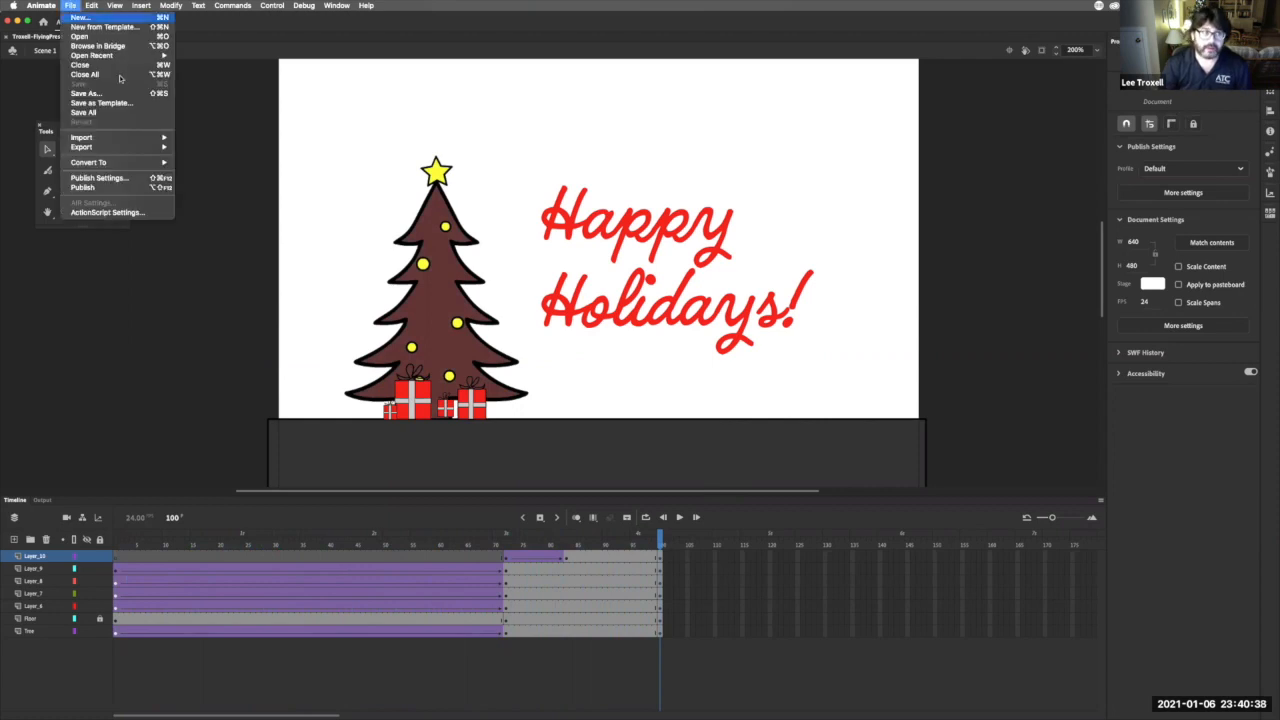
mouse_move(146, 150)
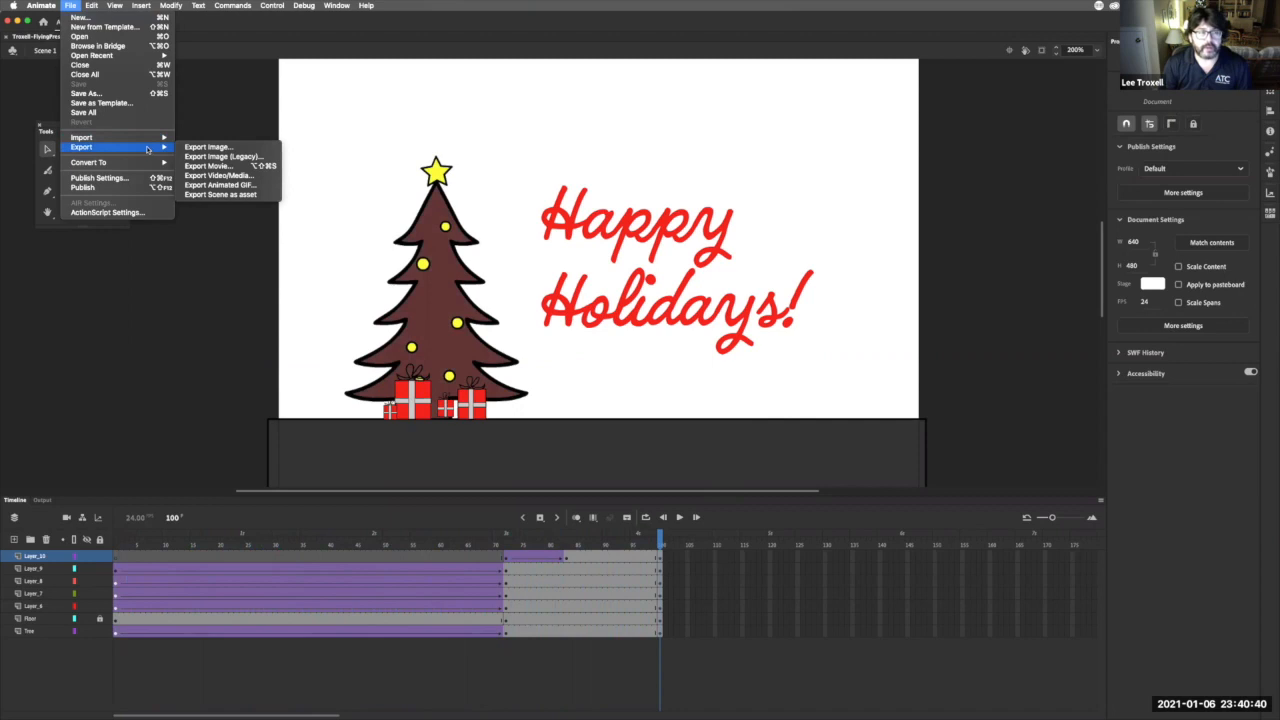
left_click(235, 186)
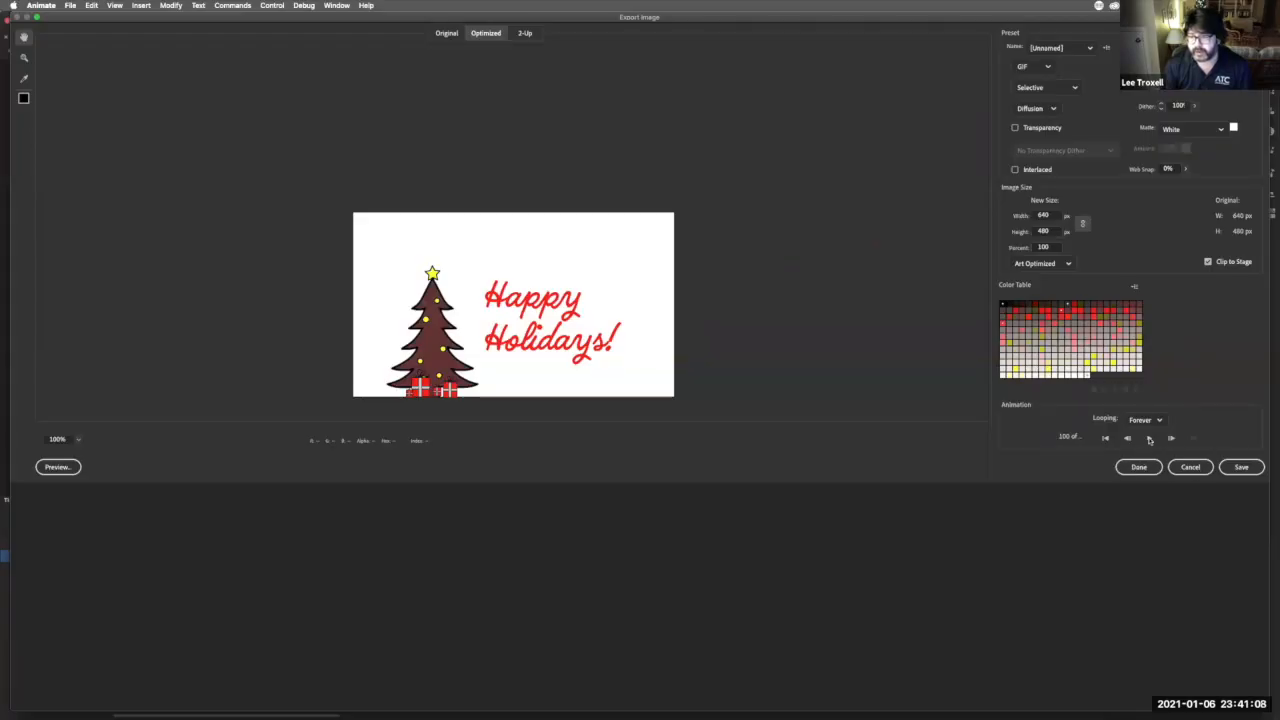
- Preview the animation in the export settings and set its looping to Once
left_click(1150, 439)
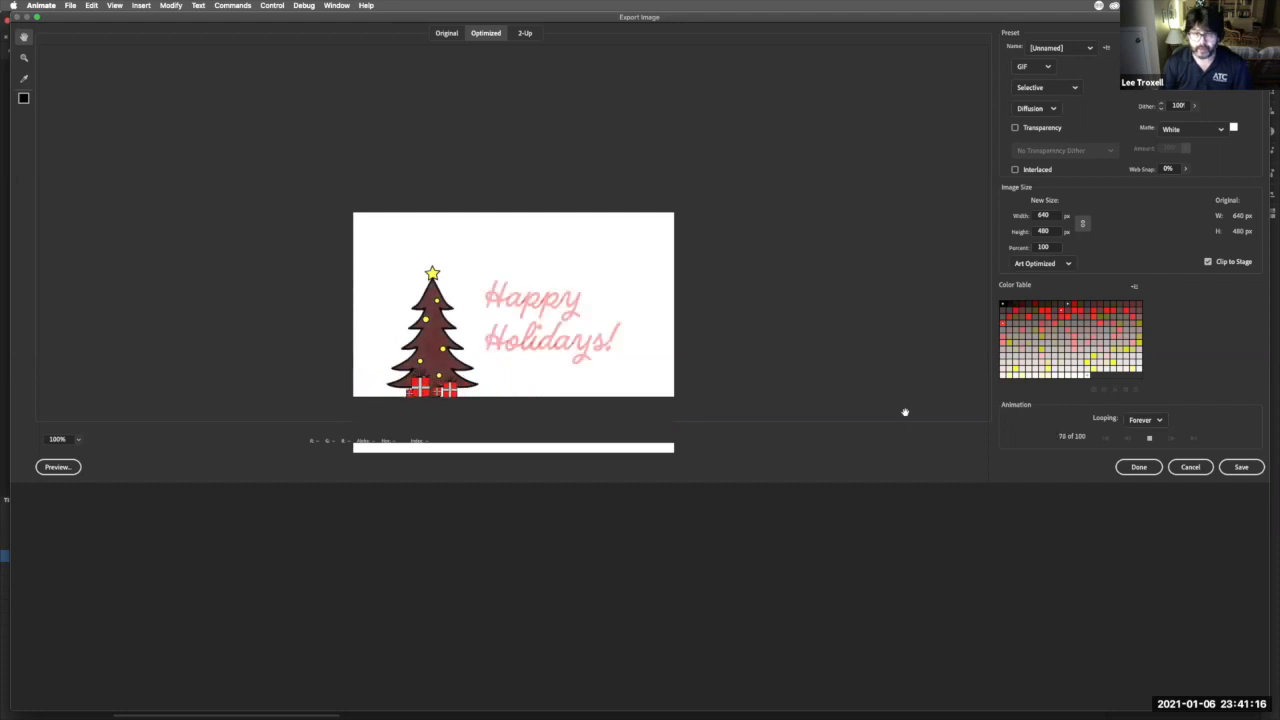
left_click(1142, 420)
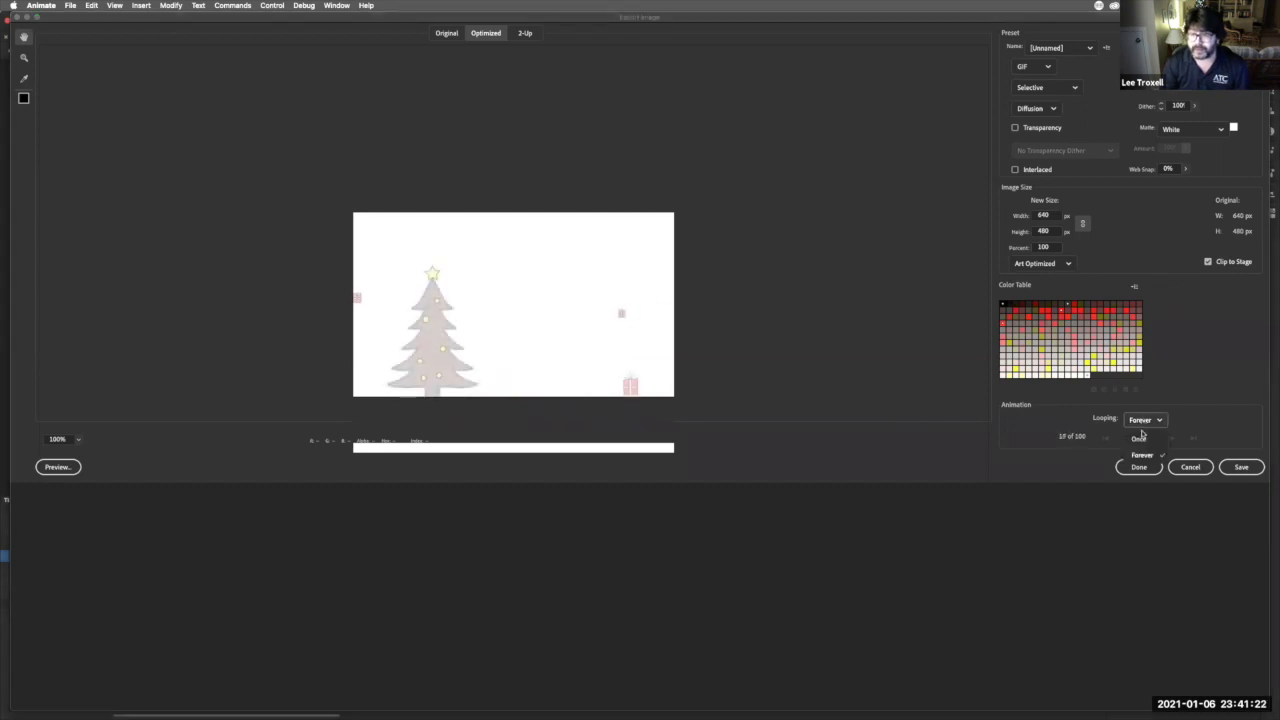
left_click(1142, 439)
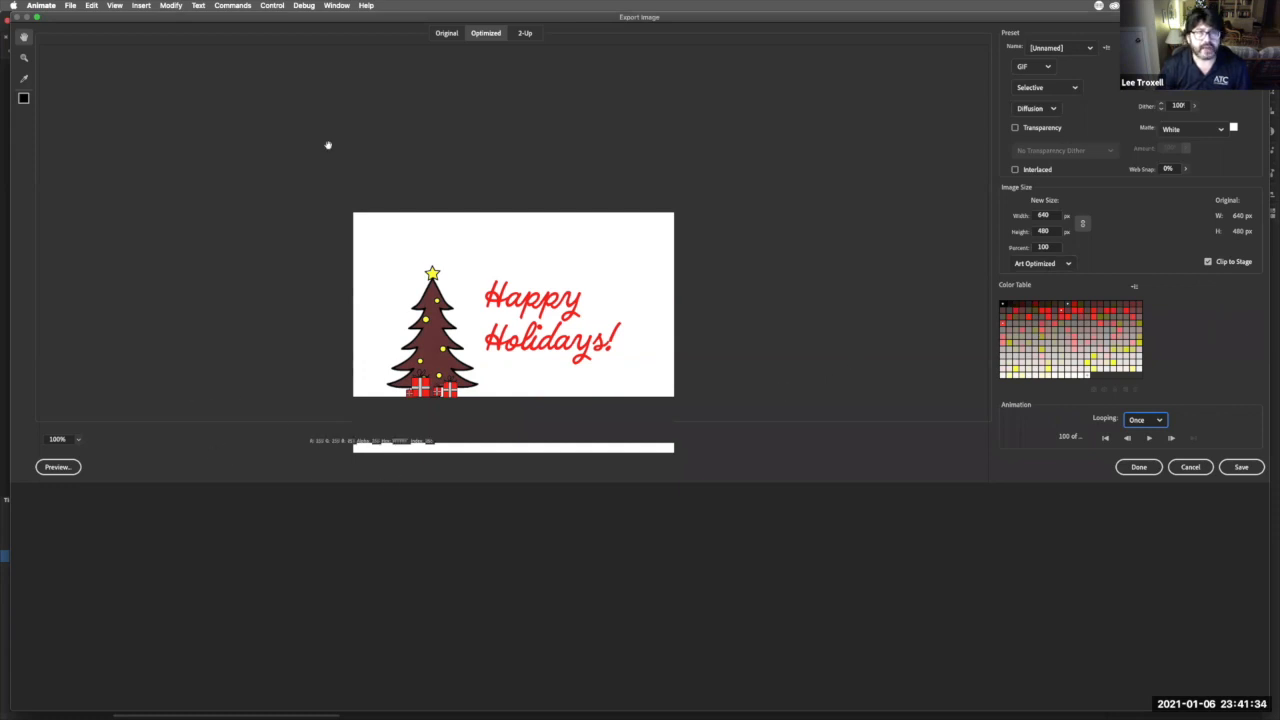
- Compare the Original, Optimized and 2-Up views of the export image, ending on the Optimized view
left_click_drag(405, 21, 403, 69)
left_click(447, 82)
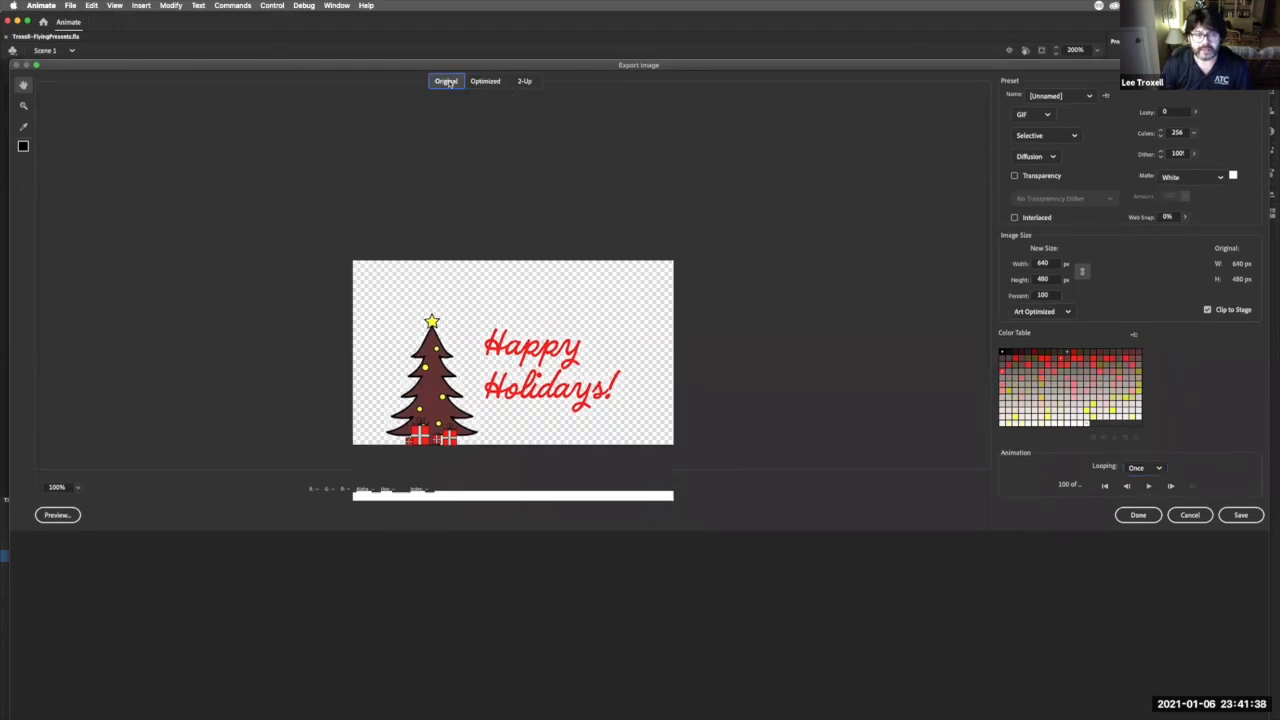
left_click(485, 81)
left_click(525, 81)
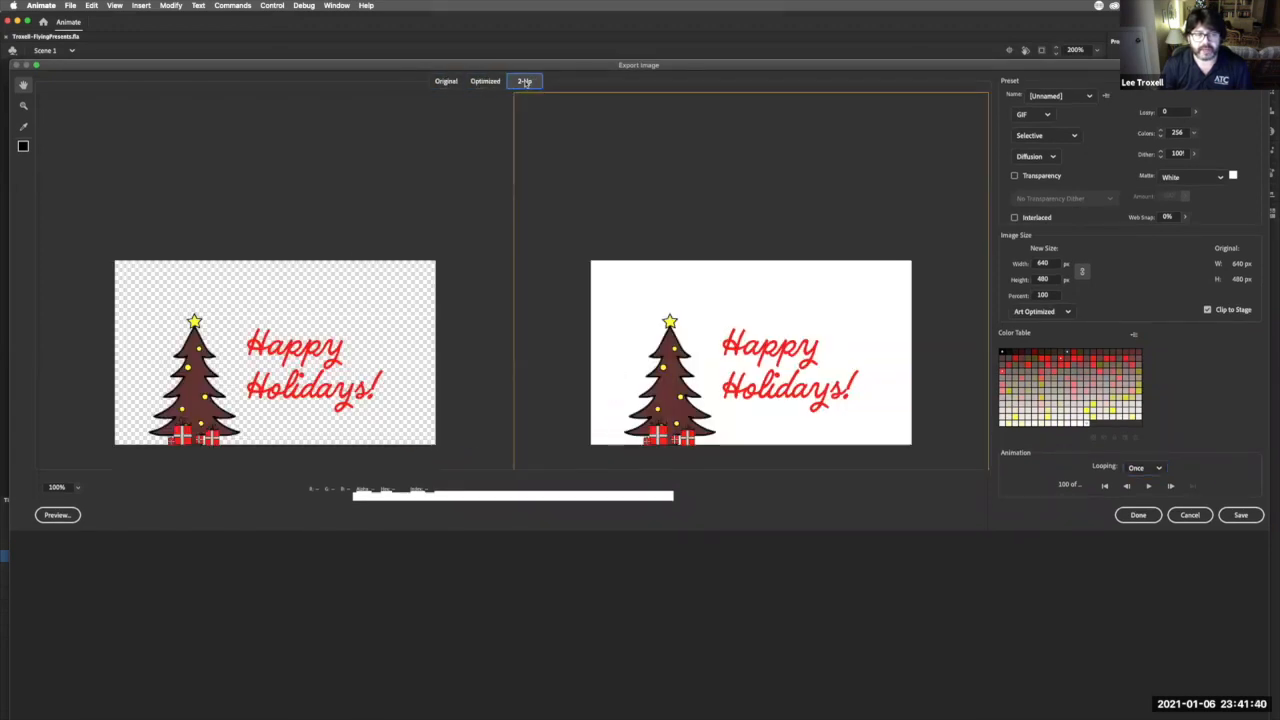
left_click(485, 81)
left_click_drag(370, 65, 367, 8)
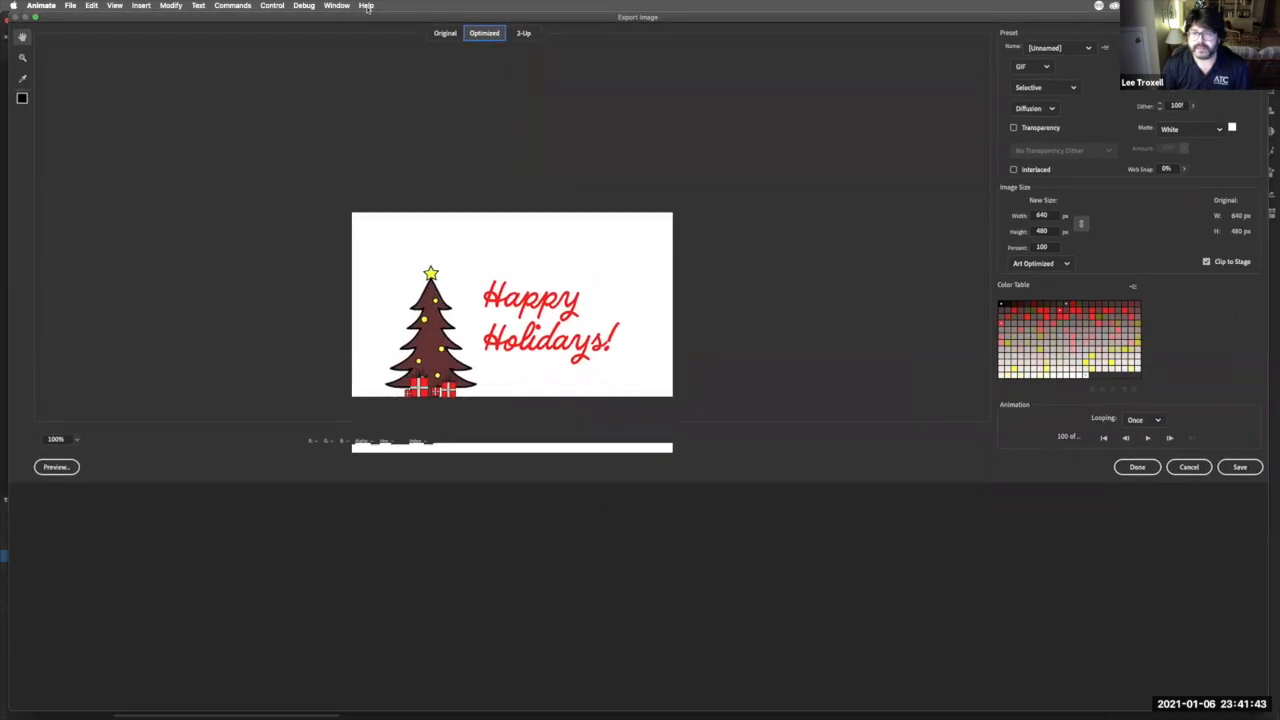
- Save the optimized animation to the Desktop as a GIF image under the proposed file name, and minimize the document window
left_click(1240, 467)
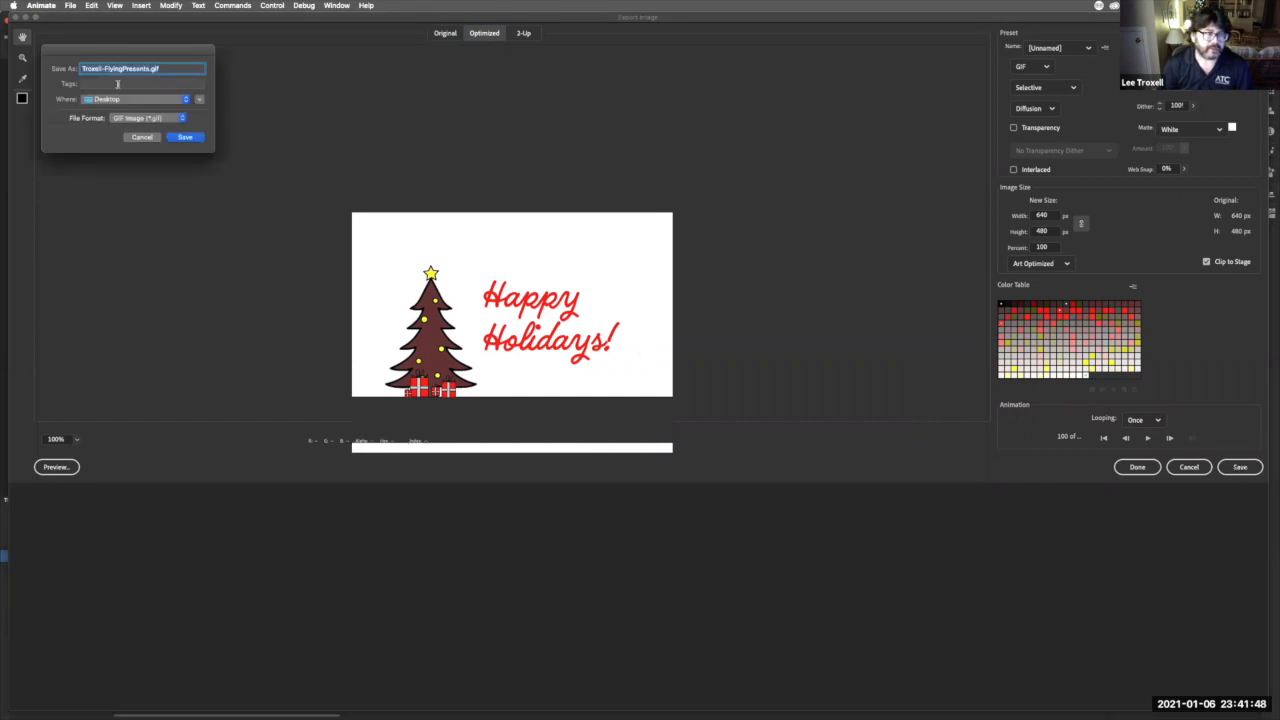
left_click(186, 137)
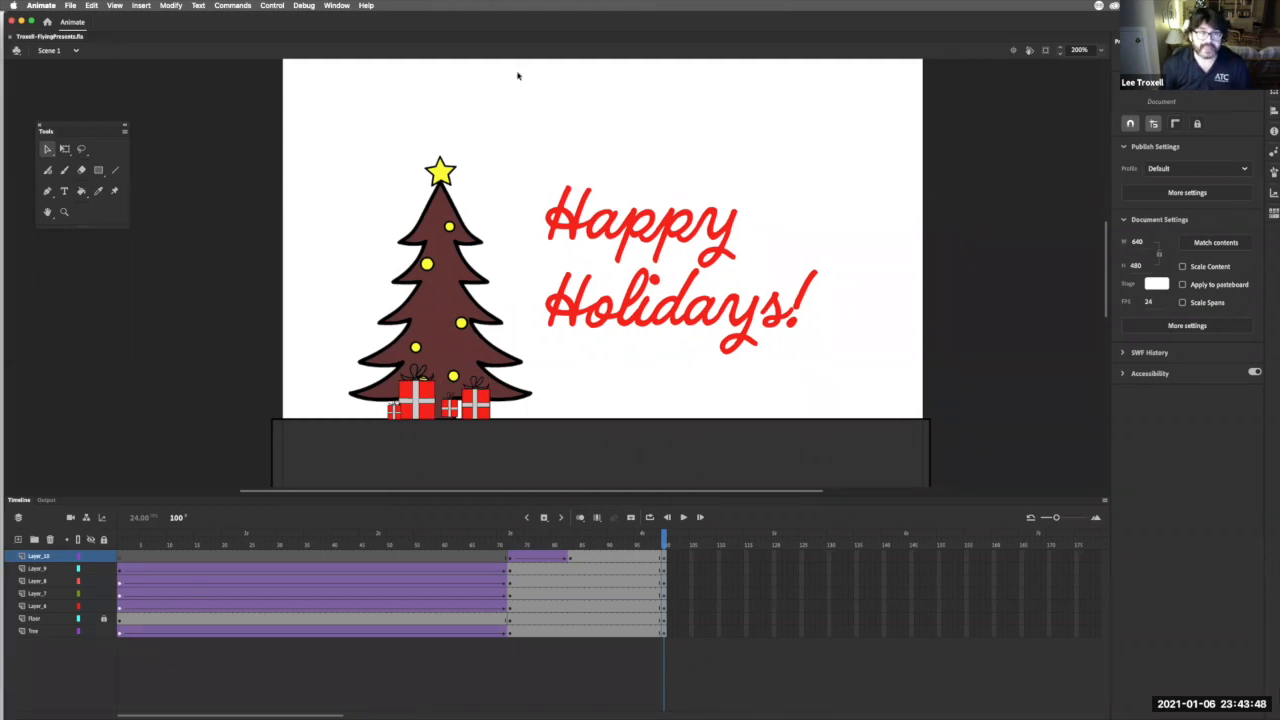
left_click(20, 21)
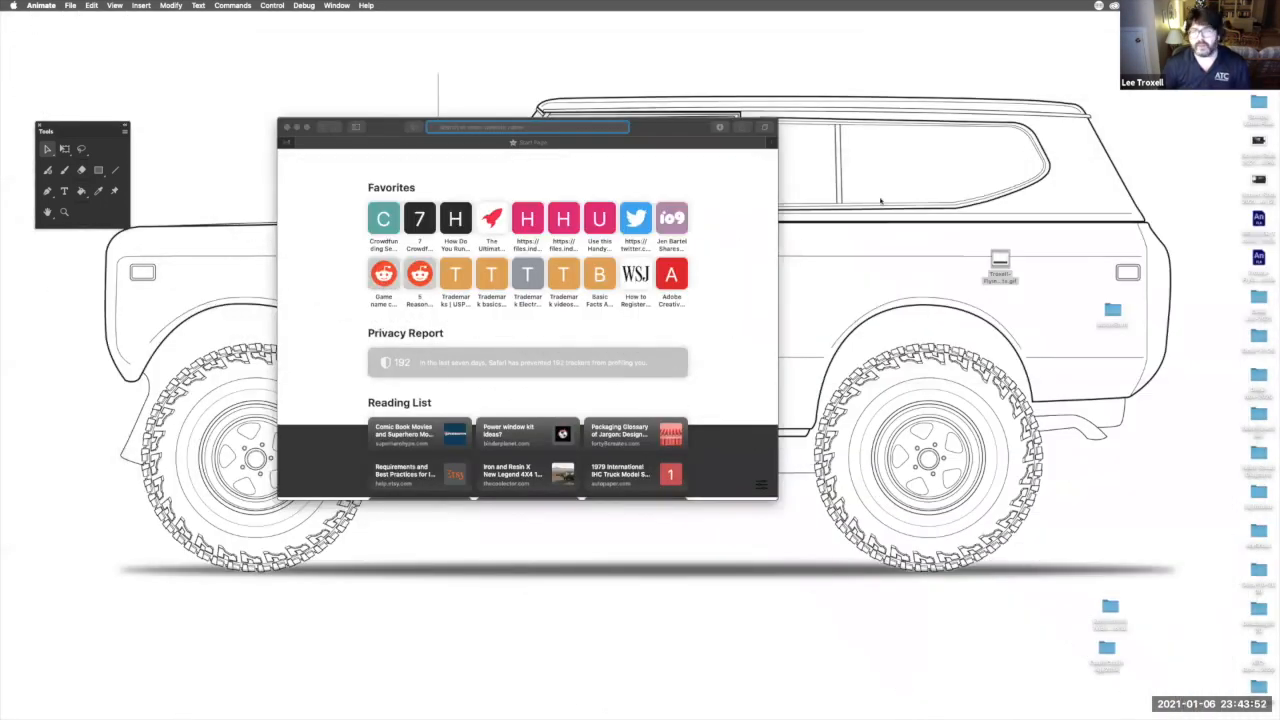
- Move the exported GIF to a clear spot on the desktop beside the browser window and preview it with Quick Look
left_click(970, 251)
left_click(1000, 262)
left_click_drag(1001, 262, 897, 157)
key("space")
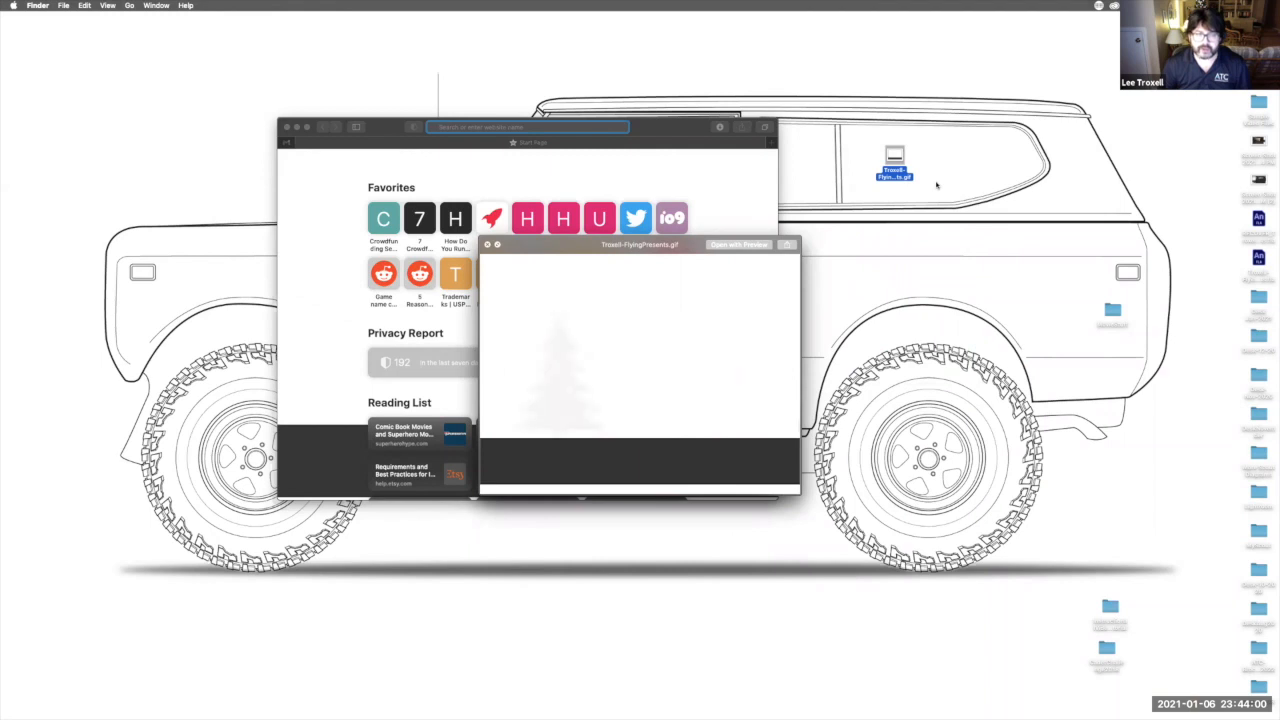
key("space")
- Switch to Safari and open the exported flying presents GIF from the Desktop folder
left_click(388, 128)
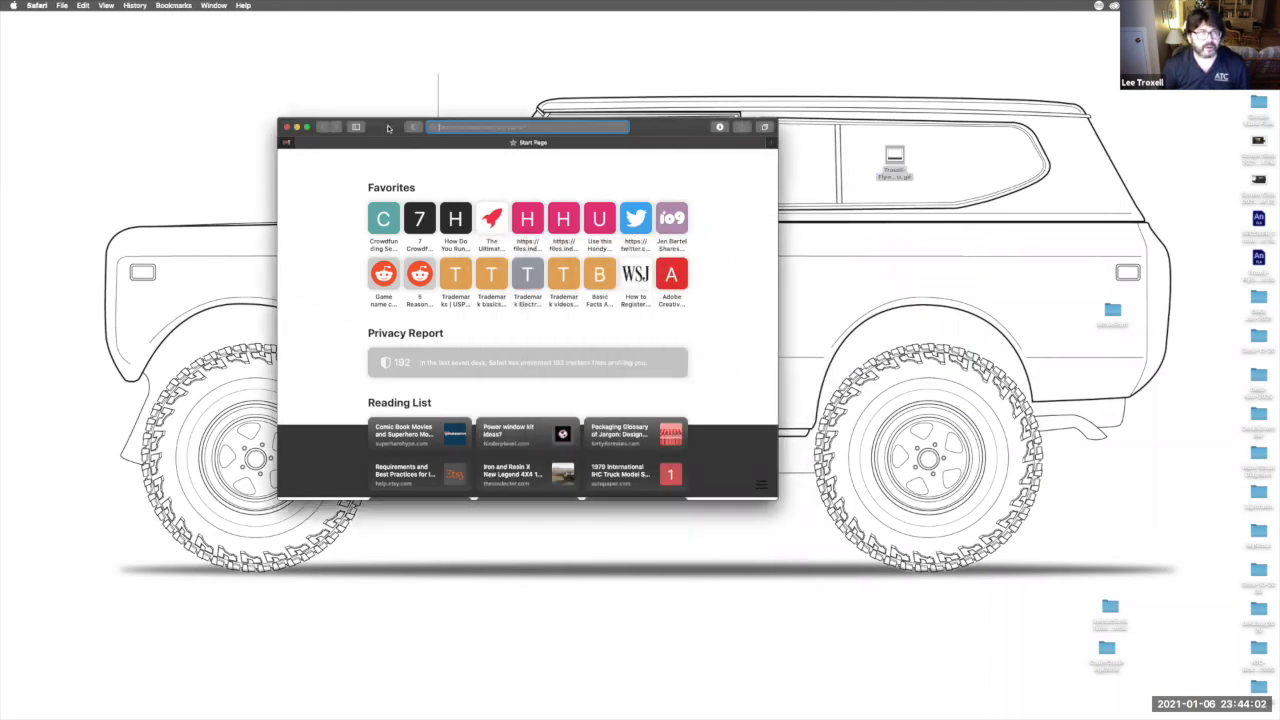
key("super+o")
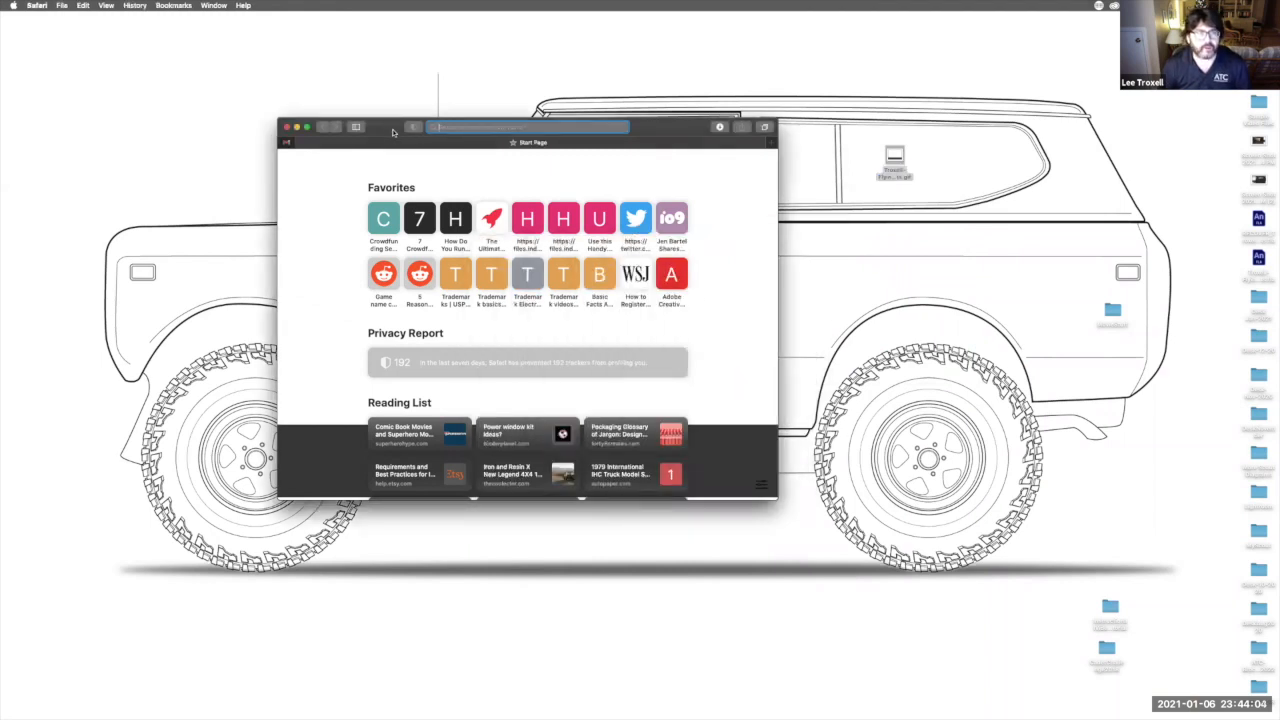
left_click(470, 203)
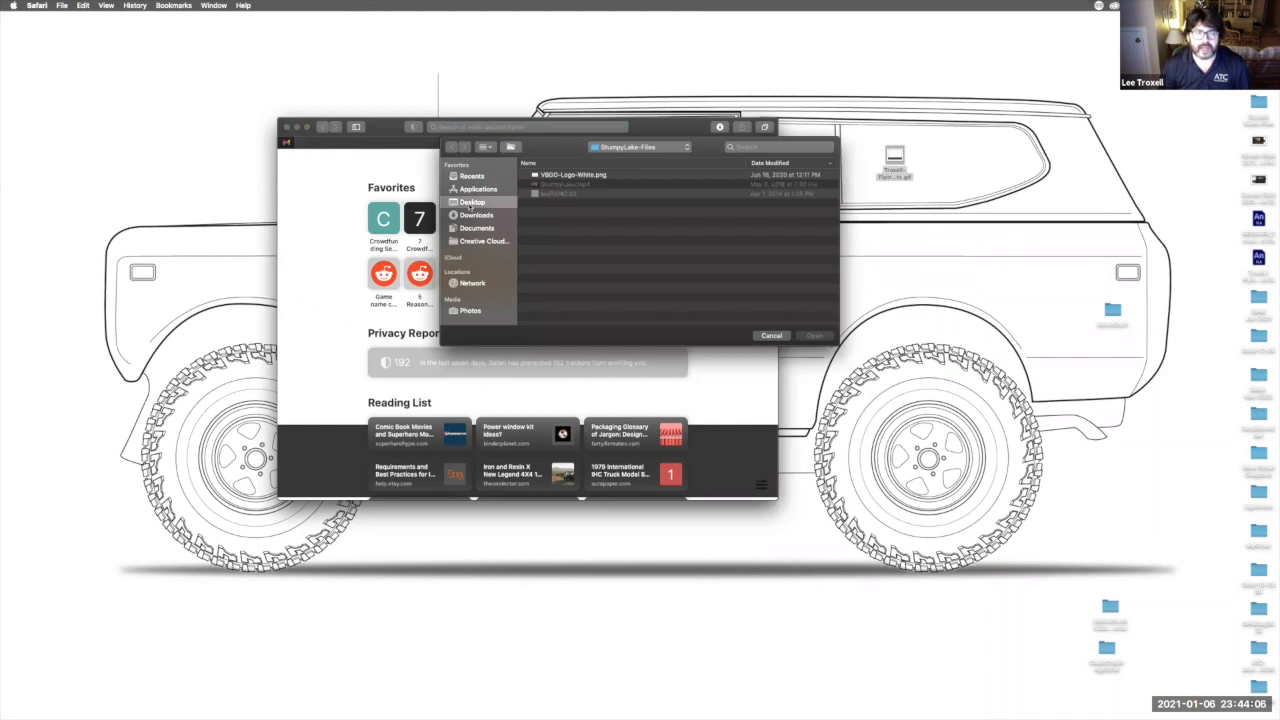
left_click(599, 176)
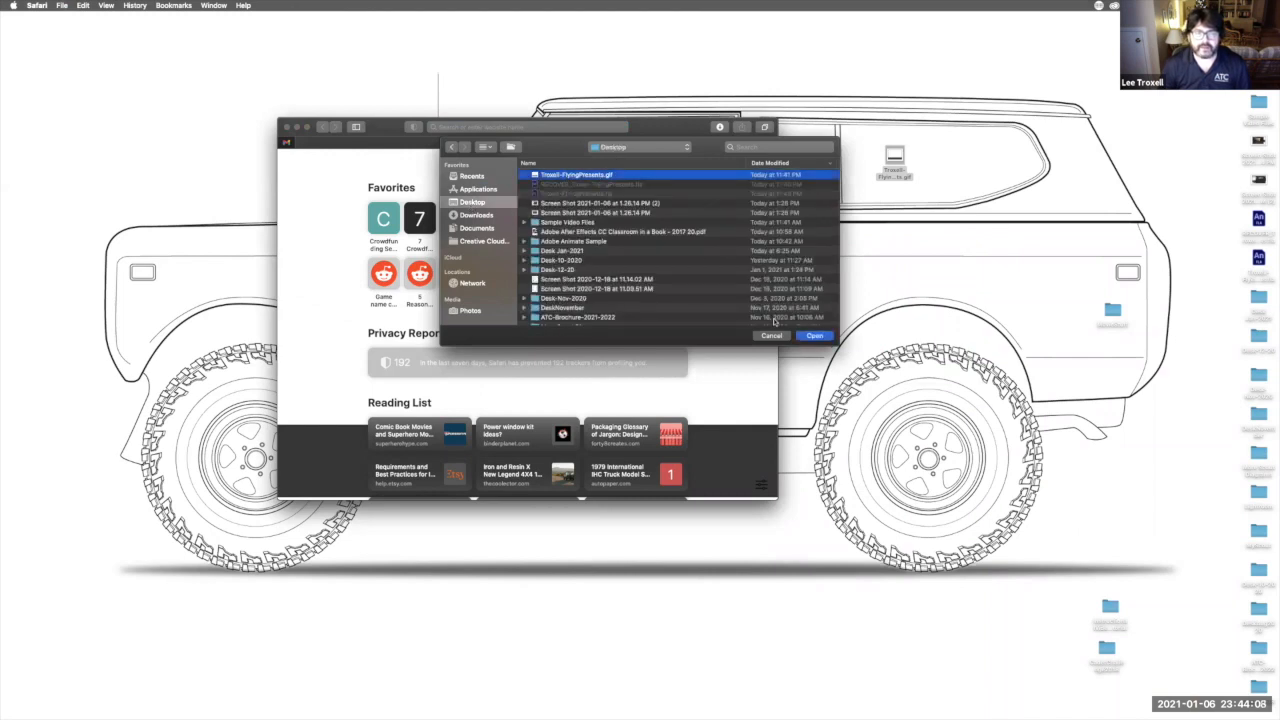
left_click(816, 336)
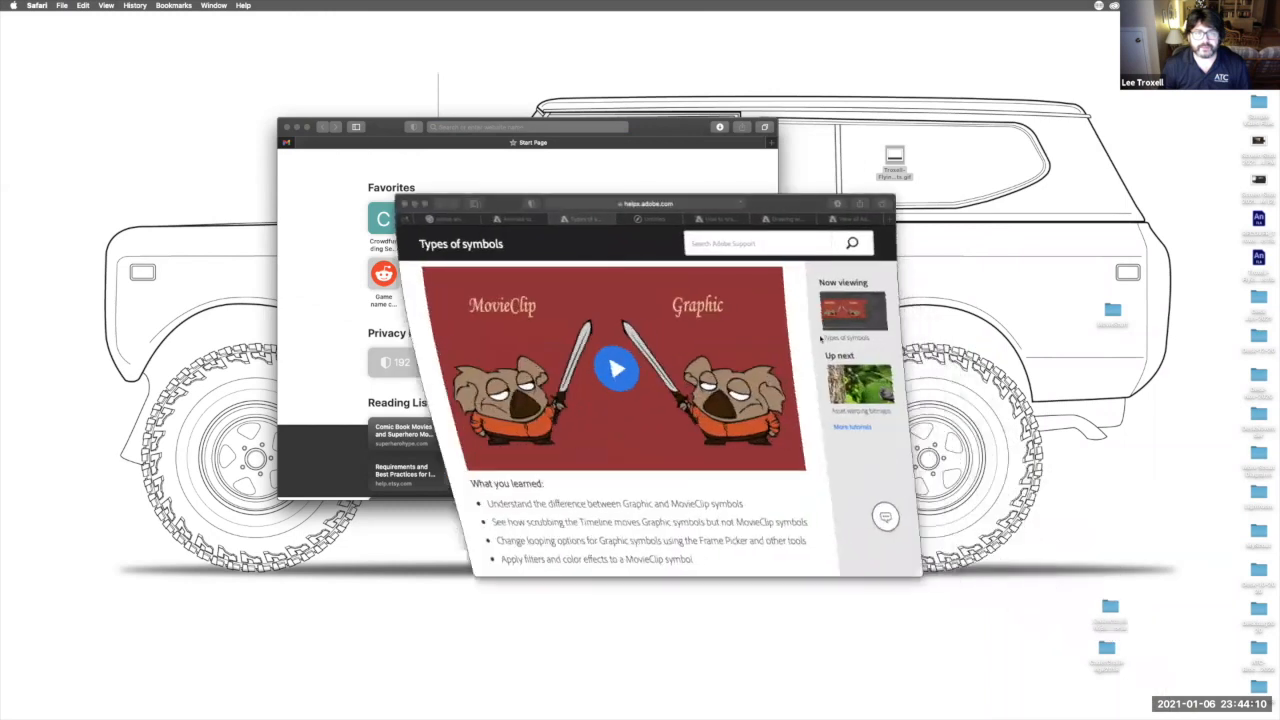